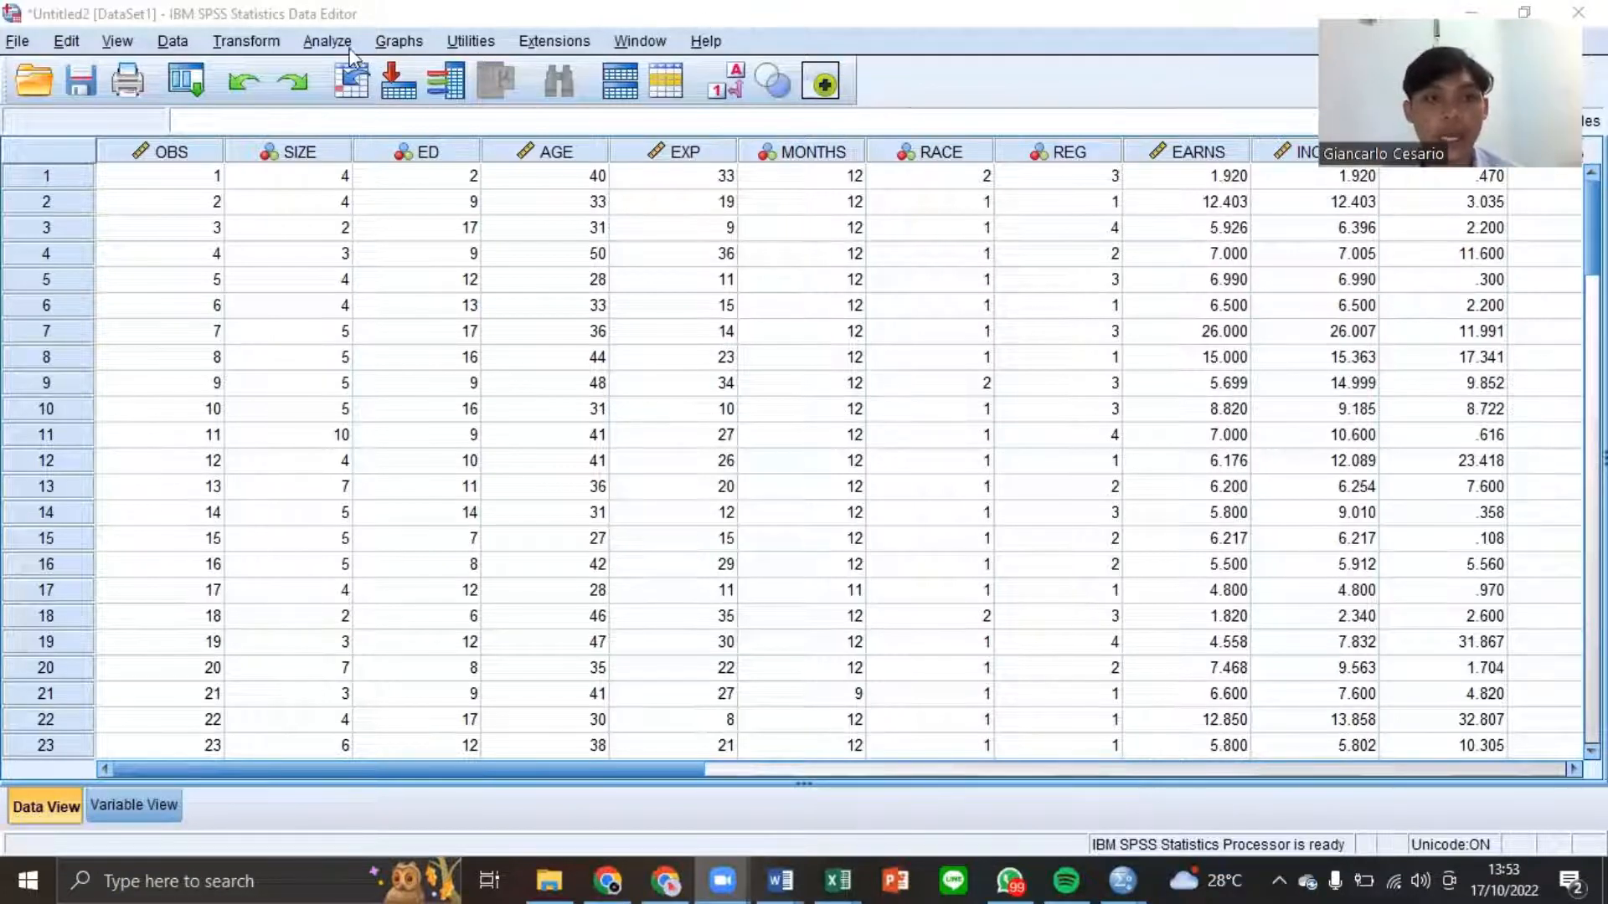
- Start a Descriptives analysis and add EARNS and WEALTH as the variables to analyze
left_click(325, 42)
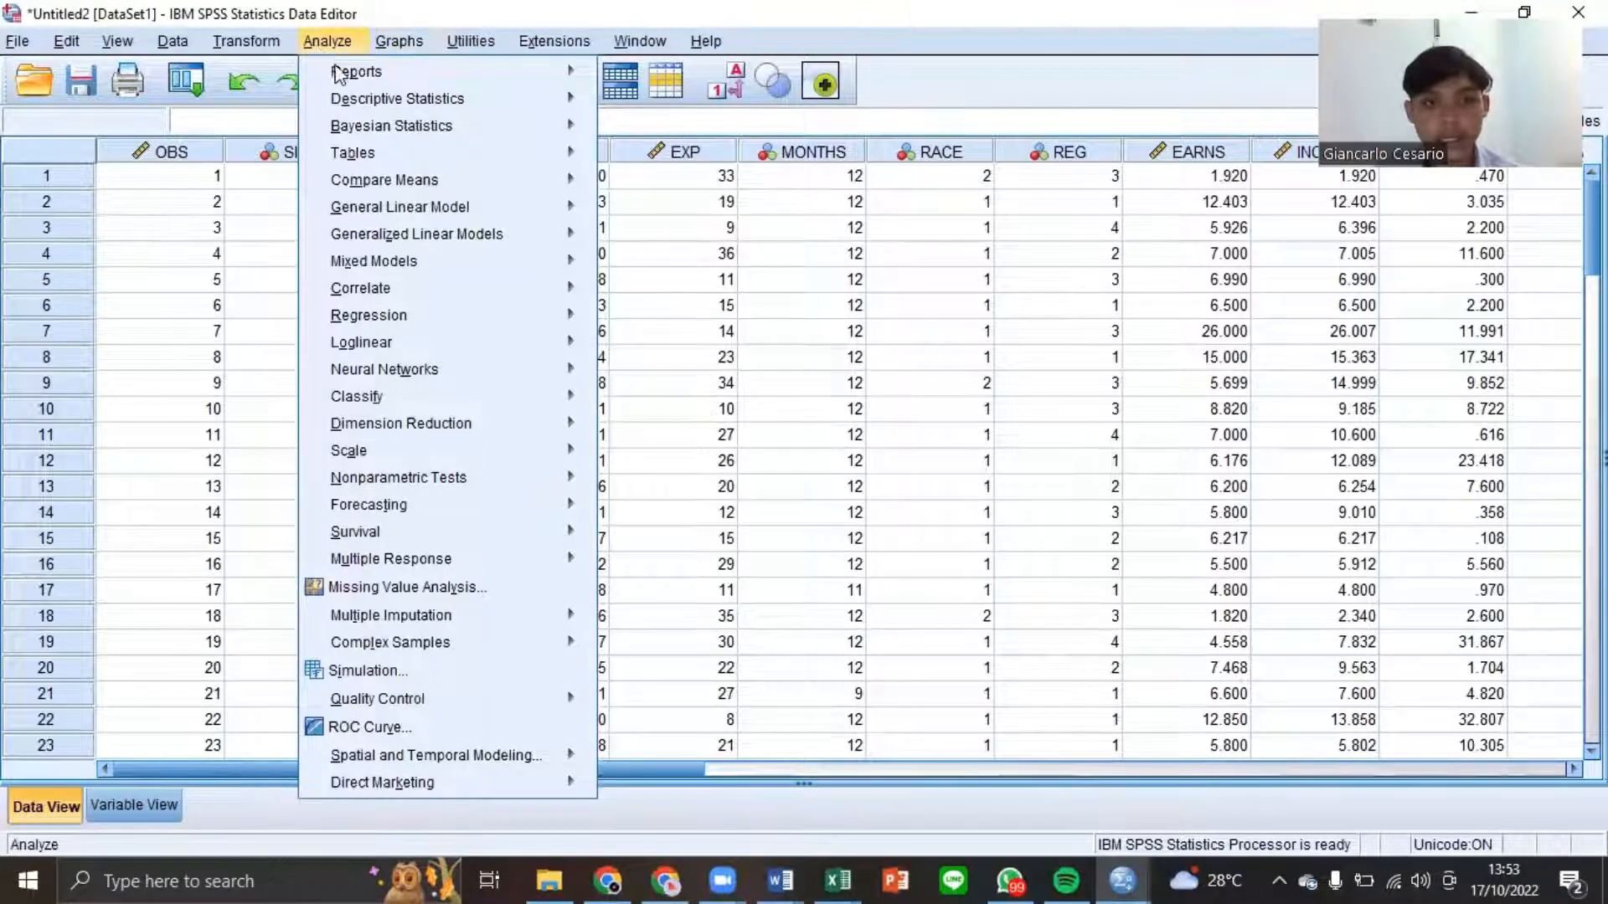
mouse_move(423, 102)
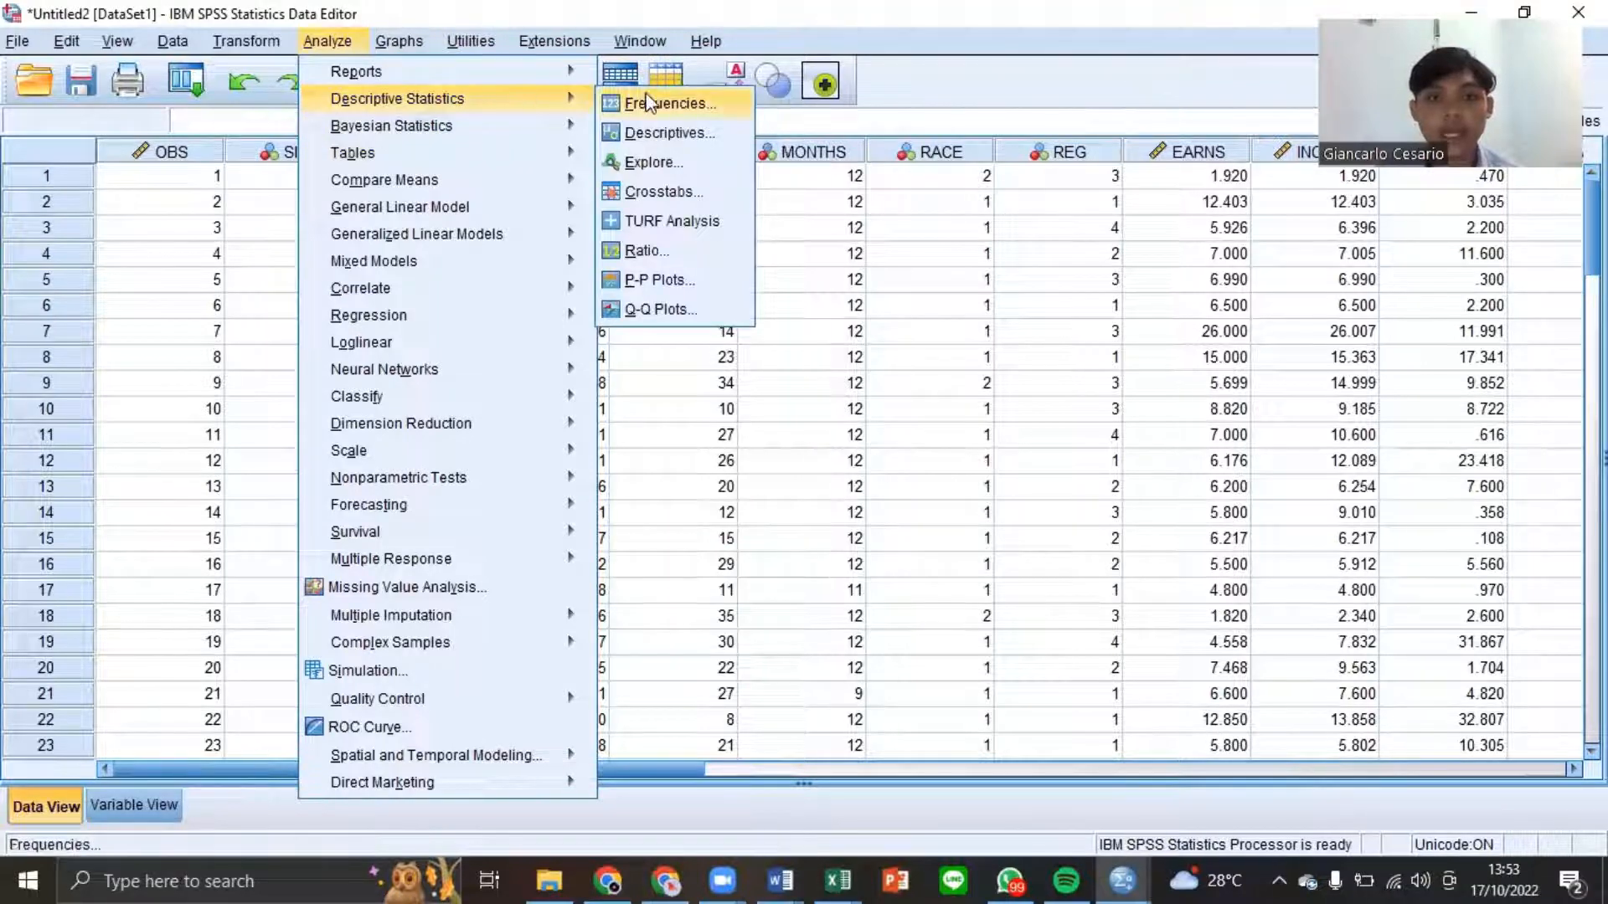
left_click(670, 131)
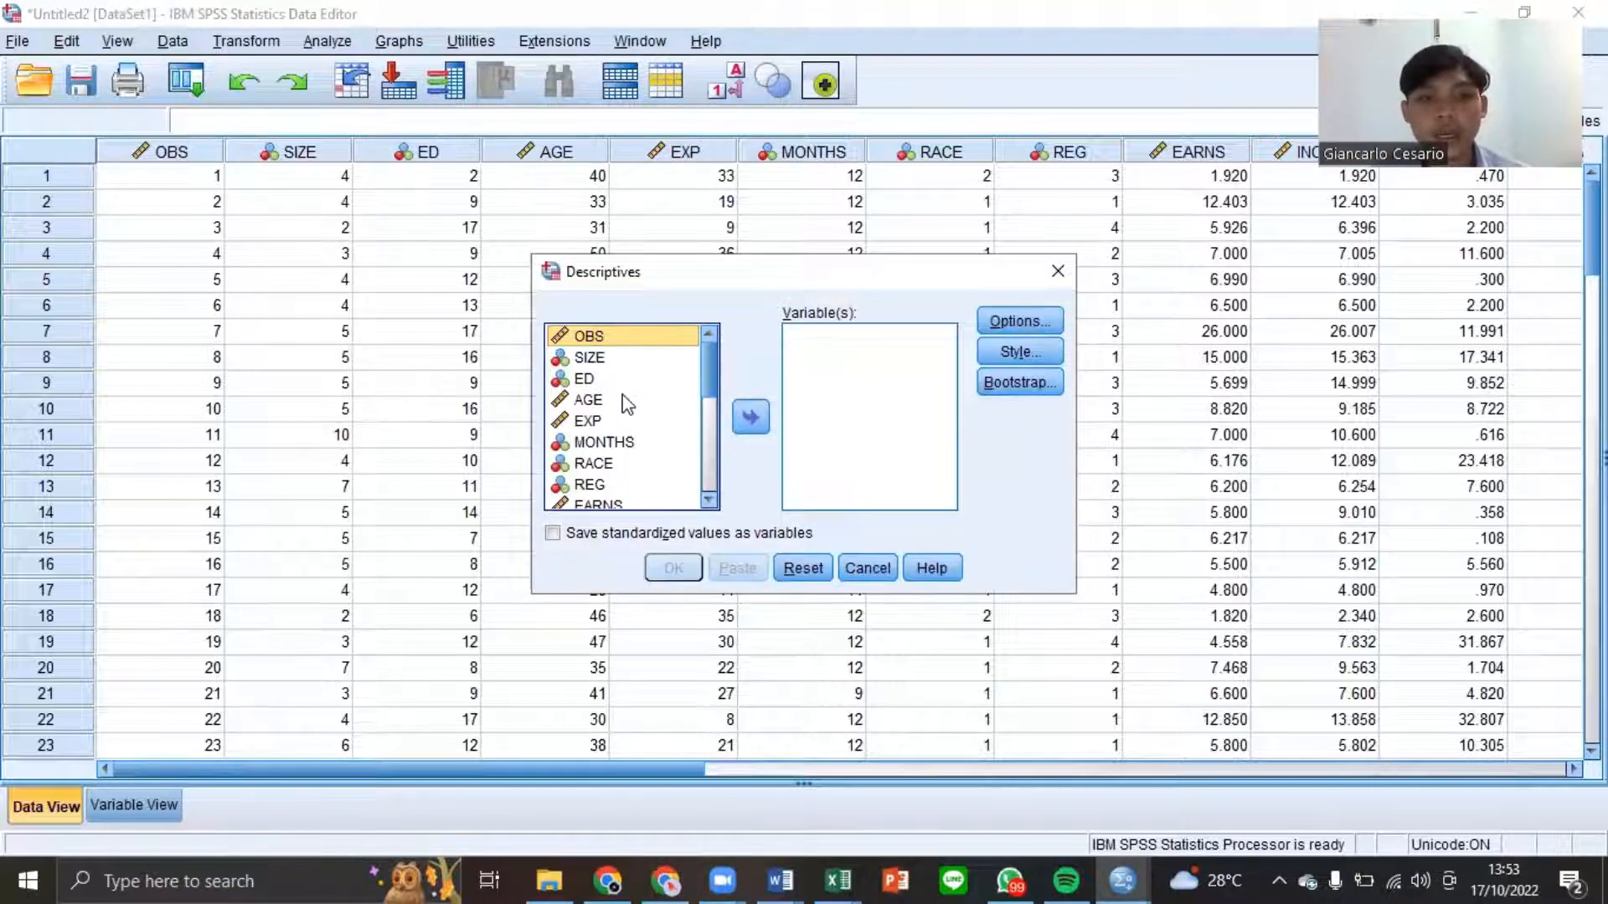
scroll(622, 394, "down", 2)
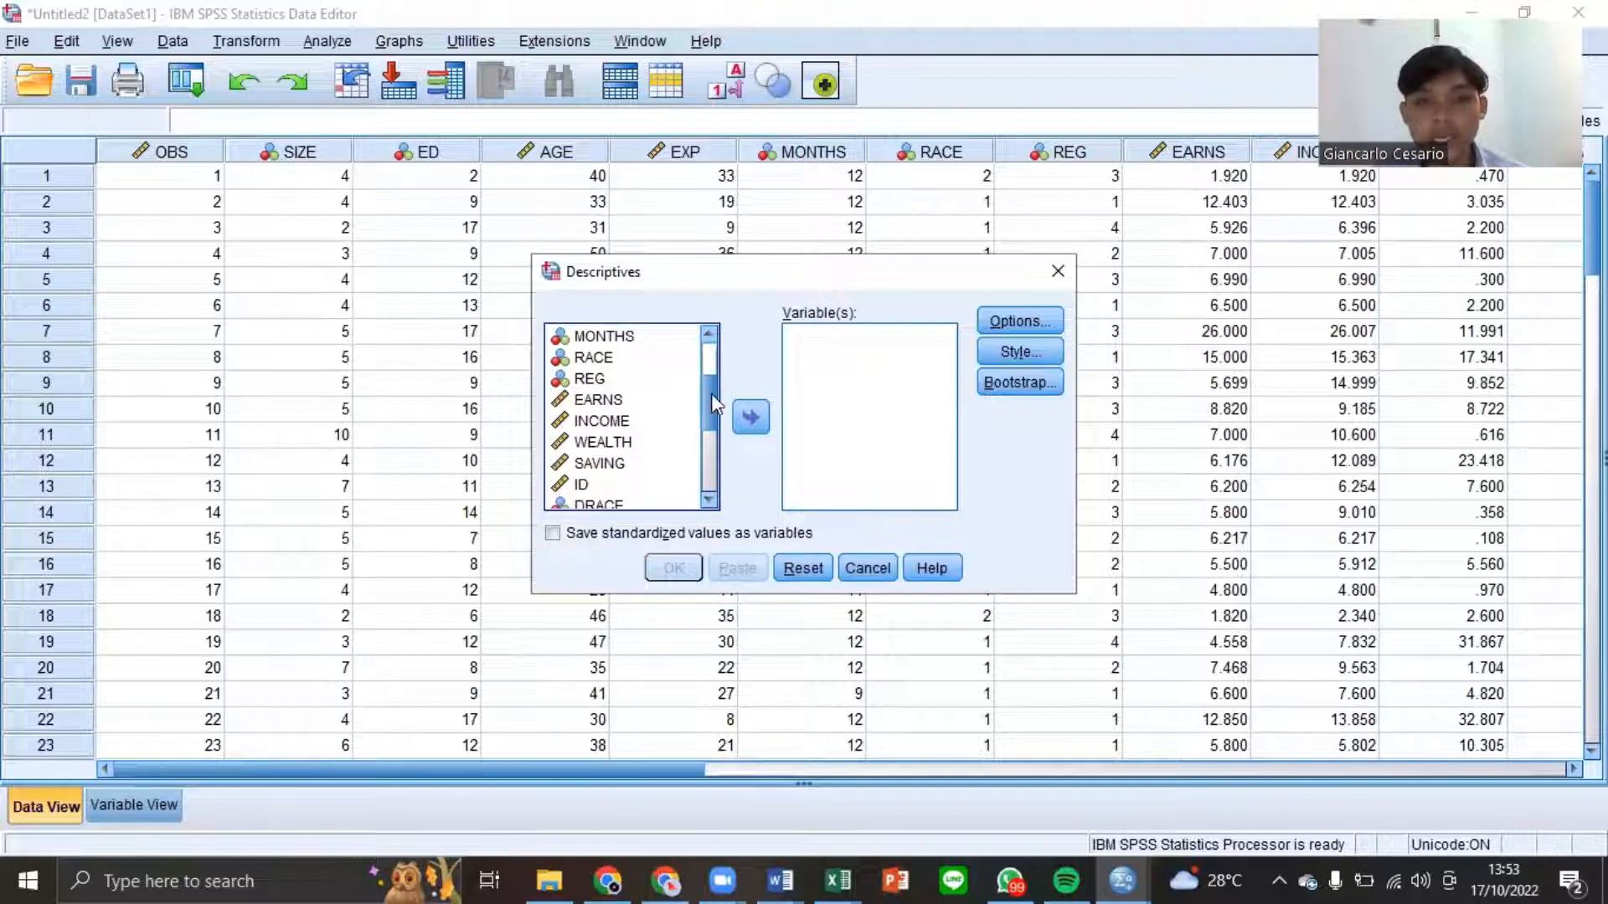
left_click_drag(711, 393, 711, 360)
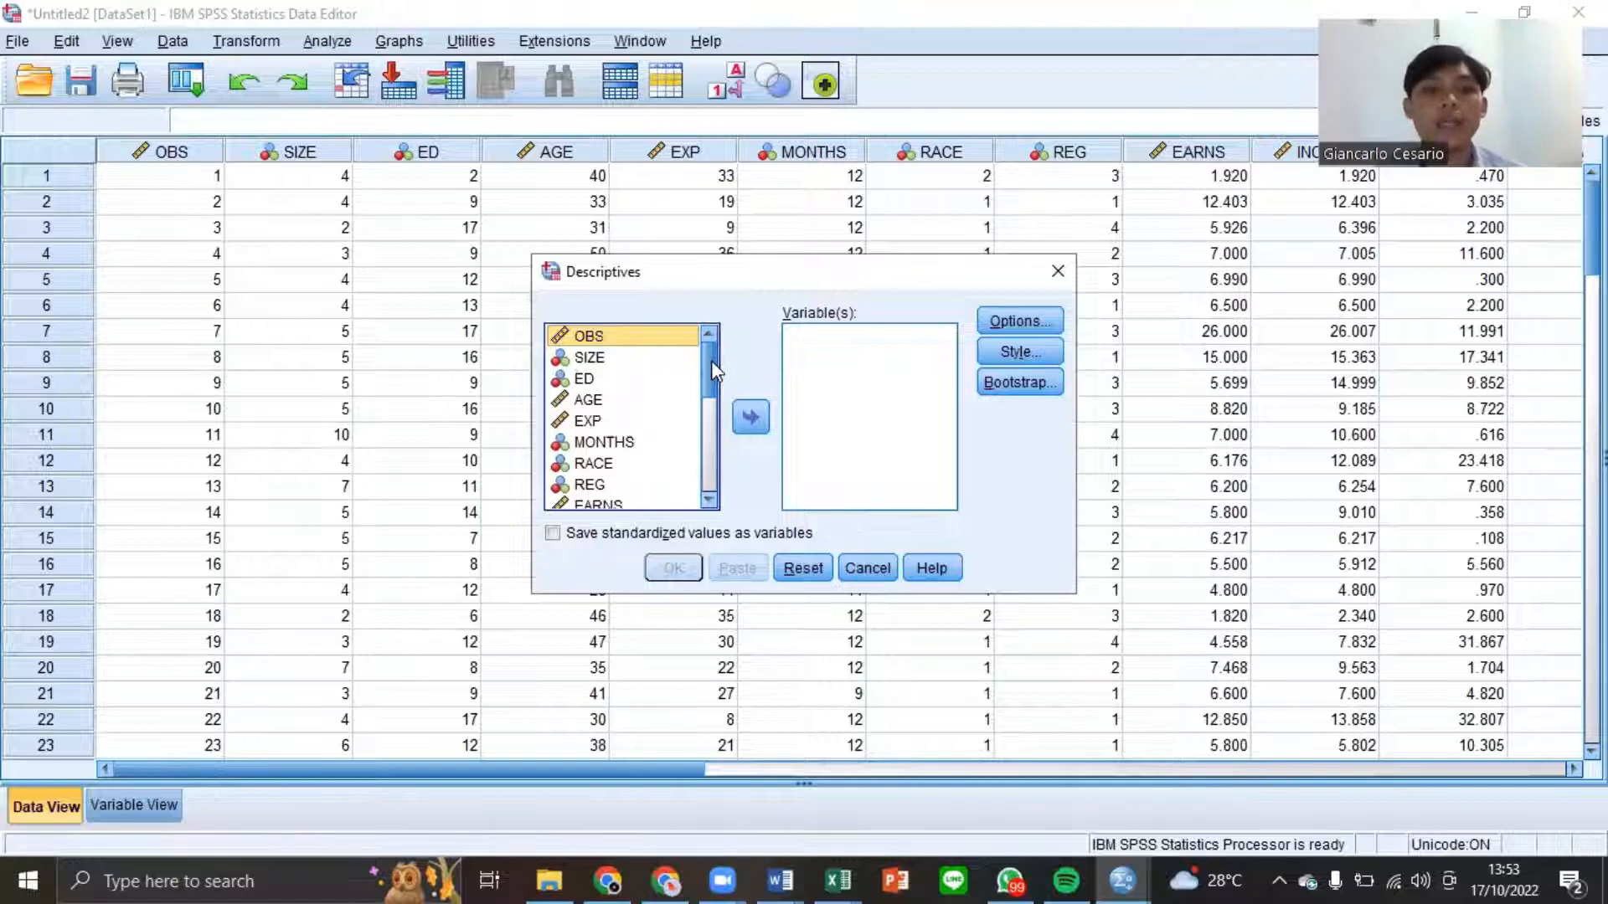
scroll(608, 431, "down", 4)
scroll(622, 385, "up", 2)
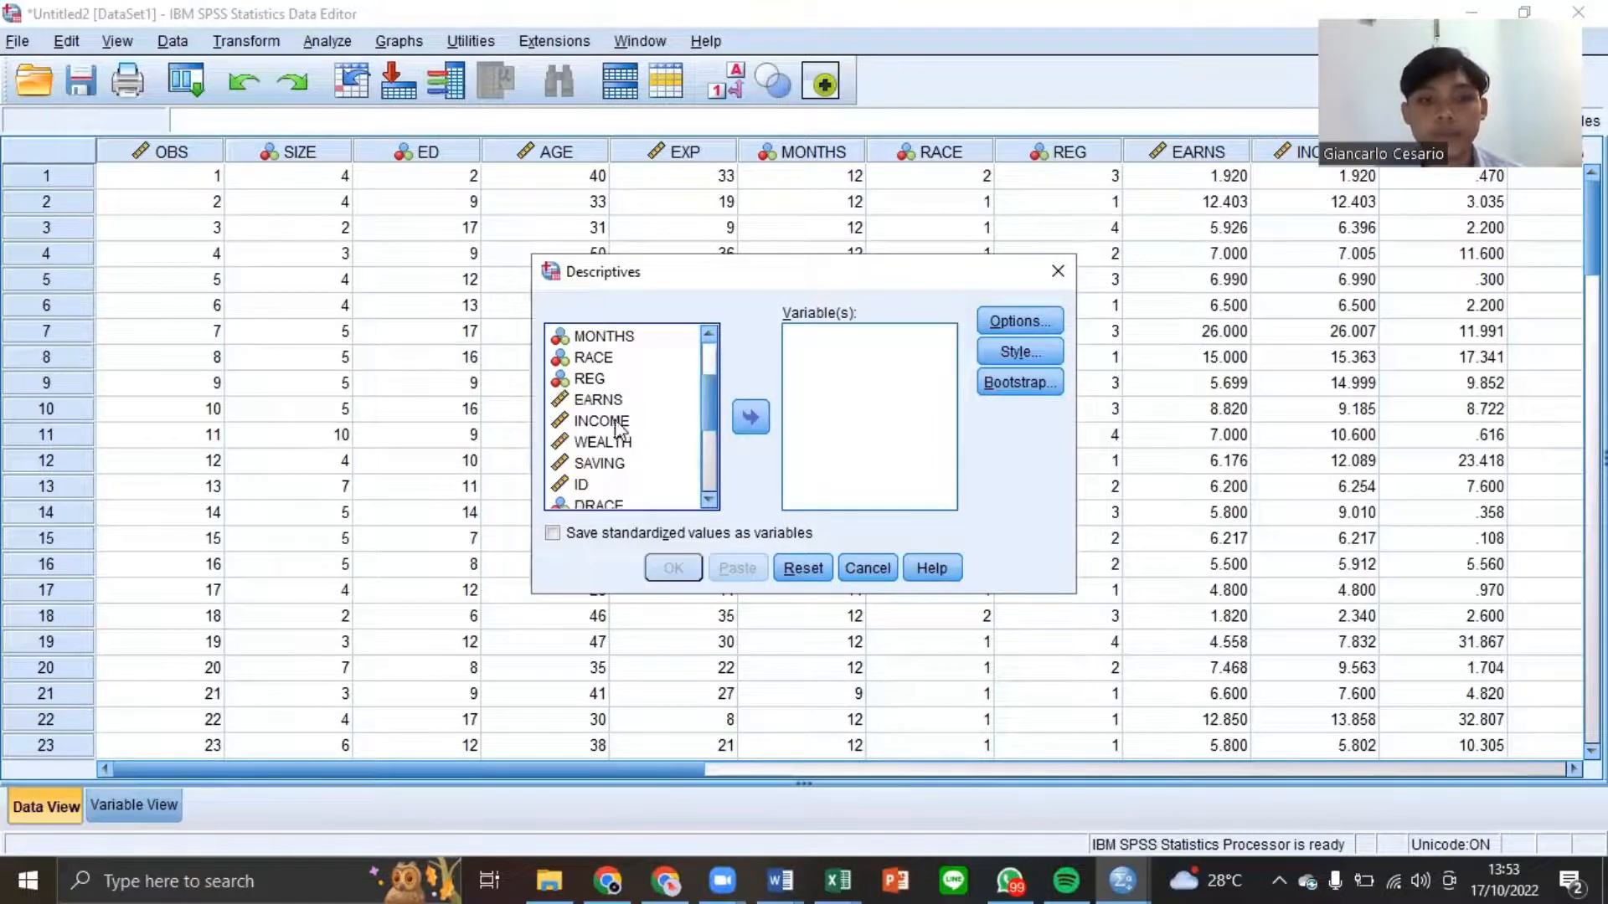
left_click(628, 402)
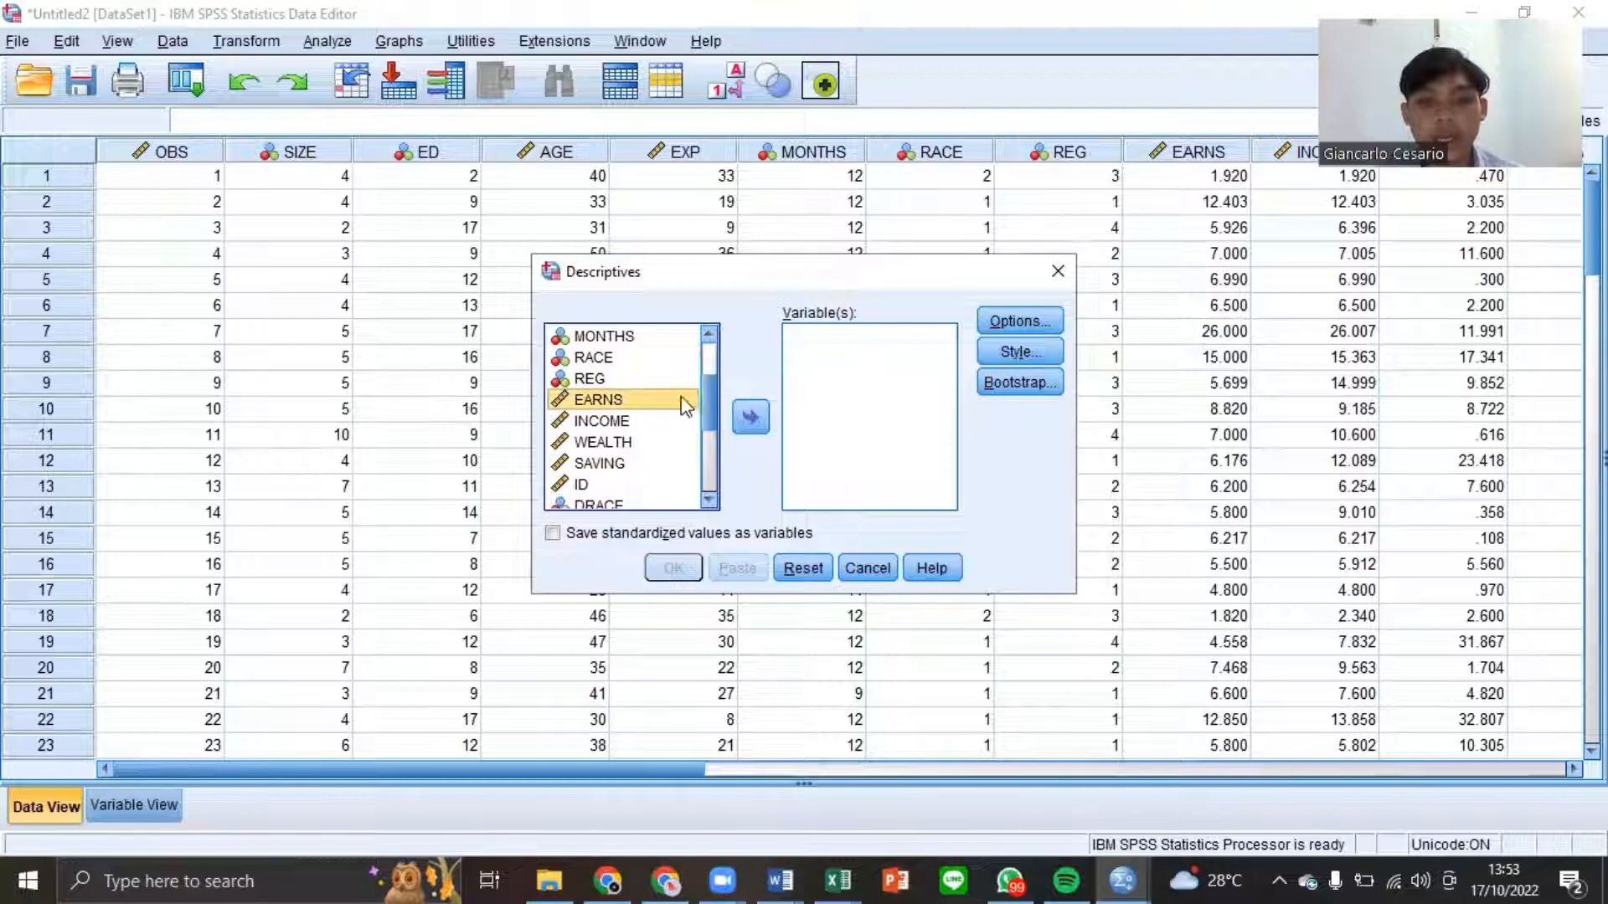
left_click(750, 417)
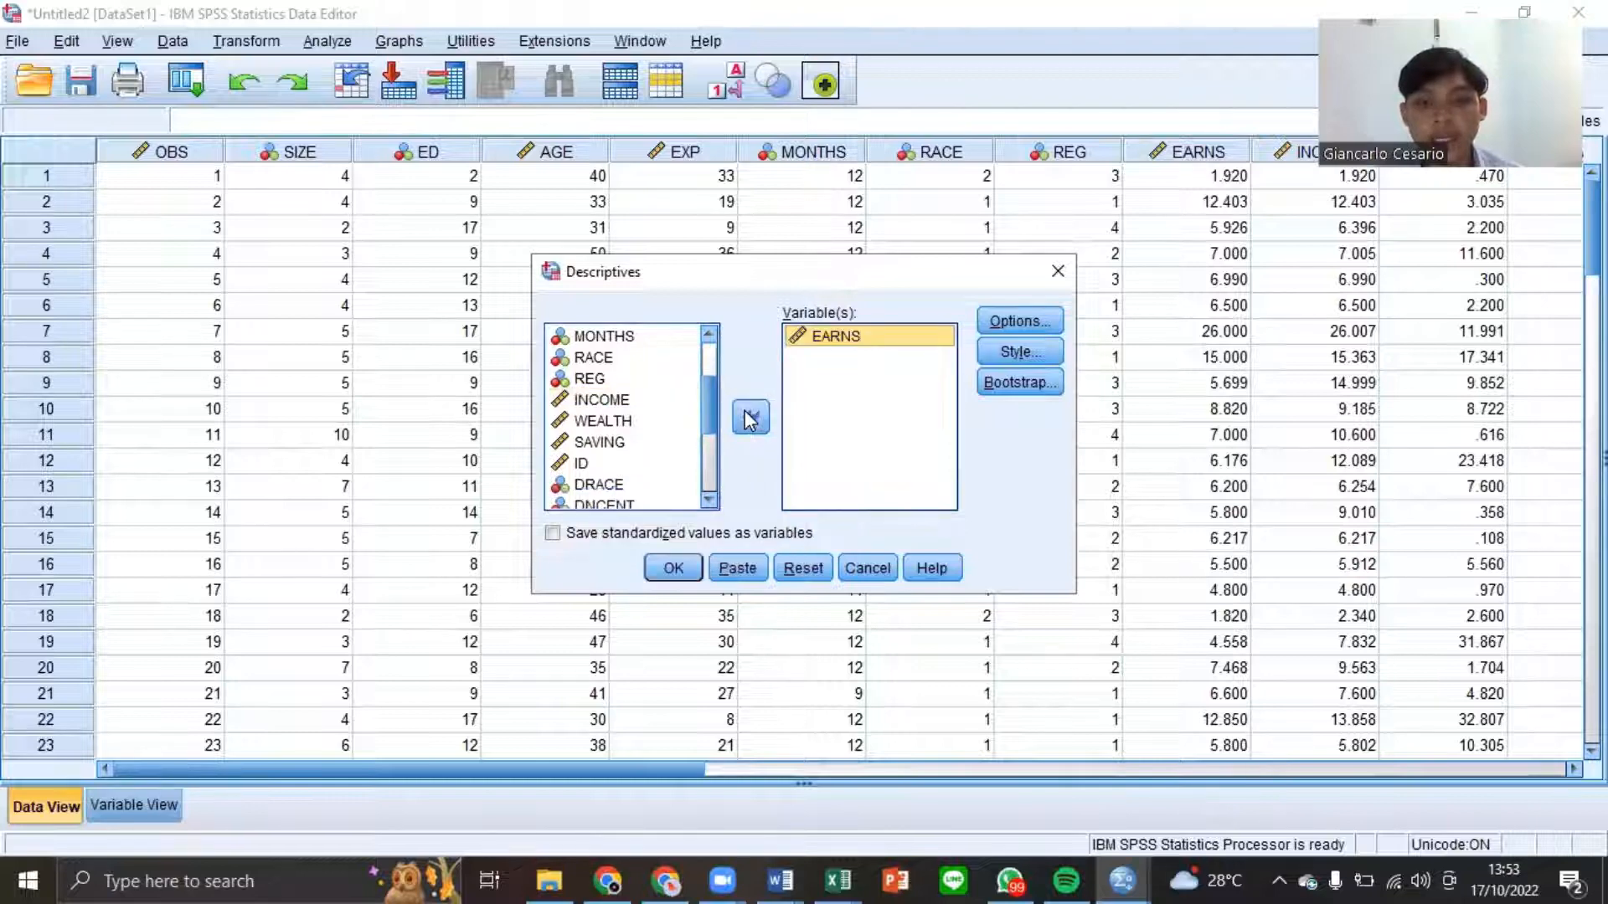
left_click(622, 422)
left_click(742, 423)
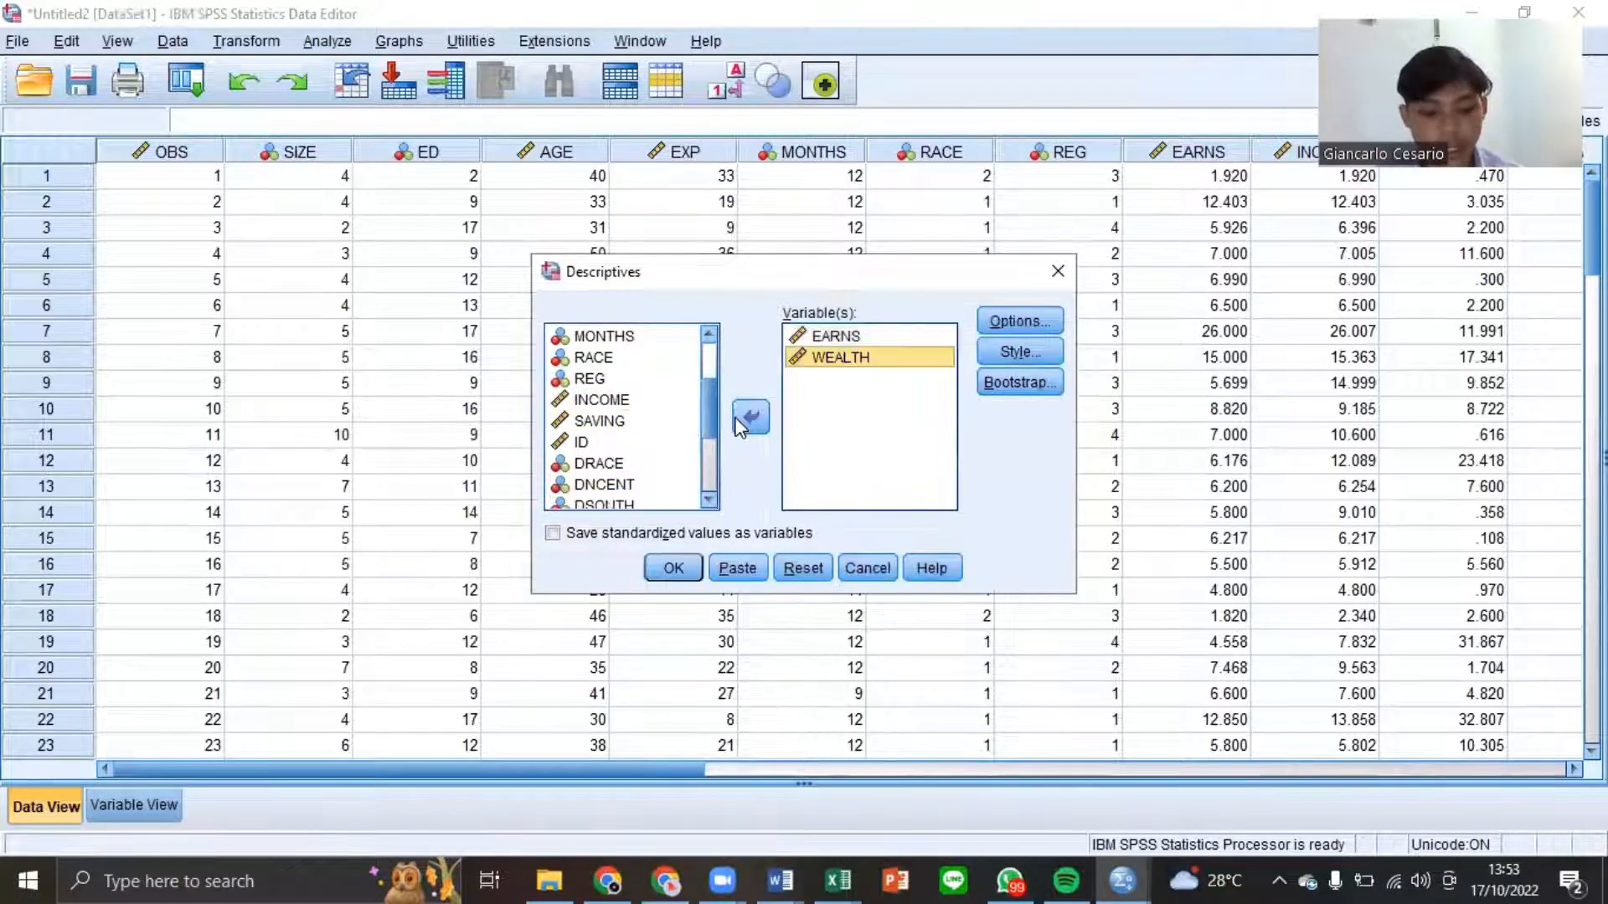
- Include kurtosis and skewness in the descriptive statistics options and run the analysis
left_click(1012, 318)
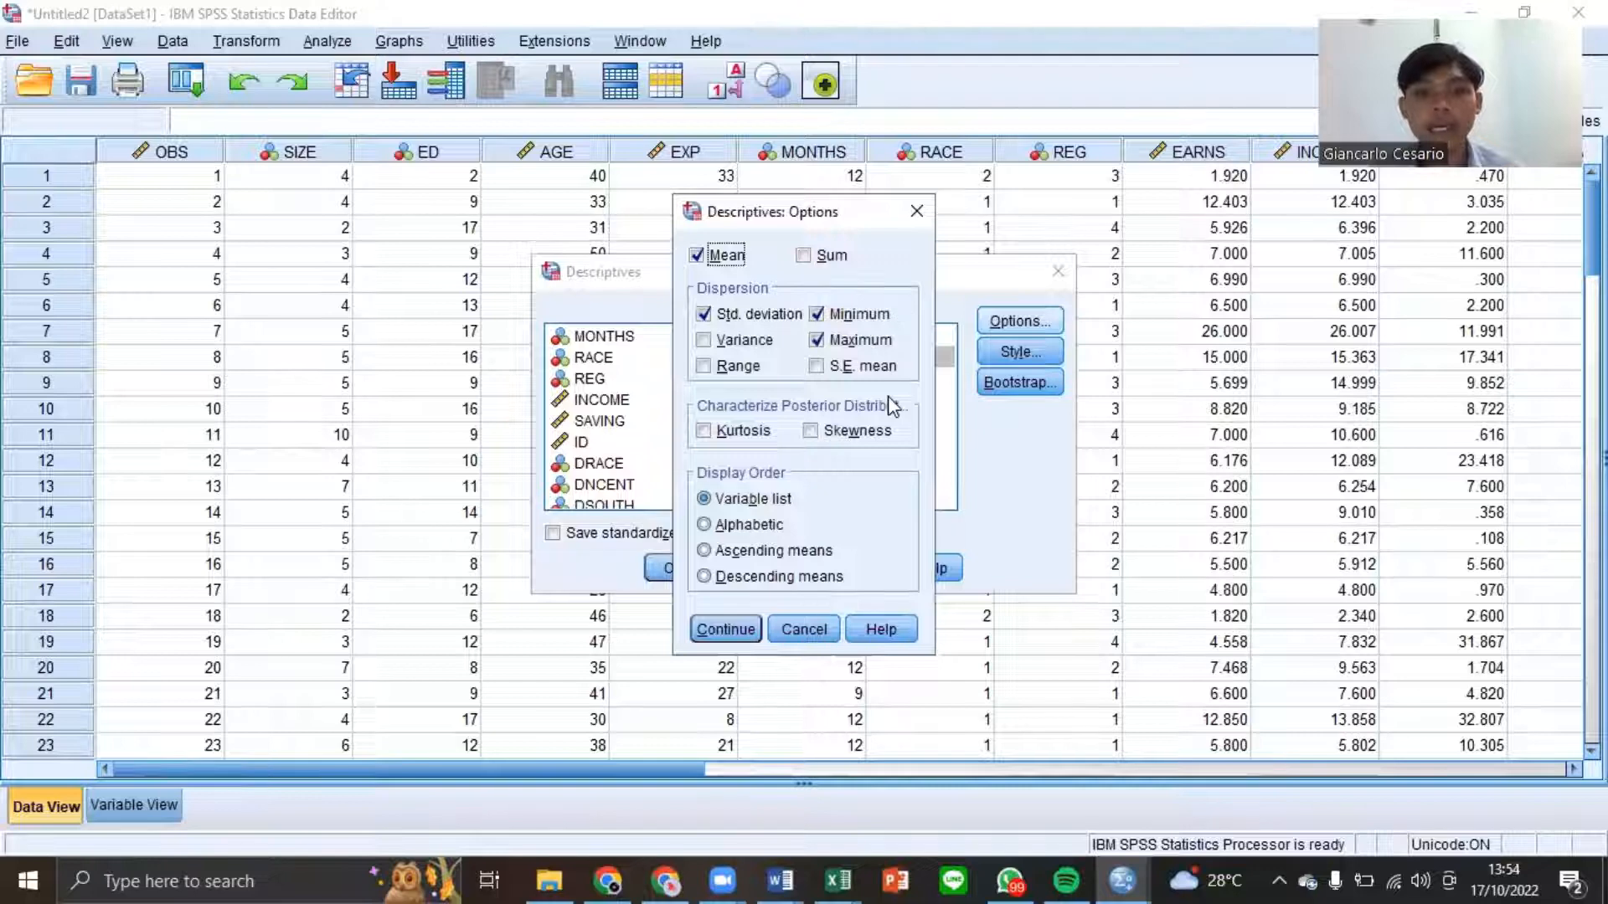
left_click(704, 432)
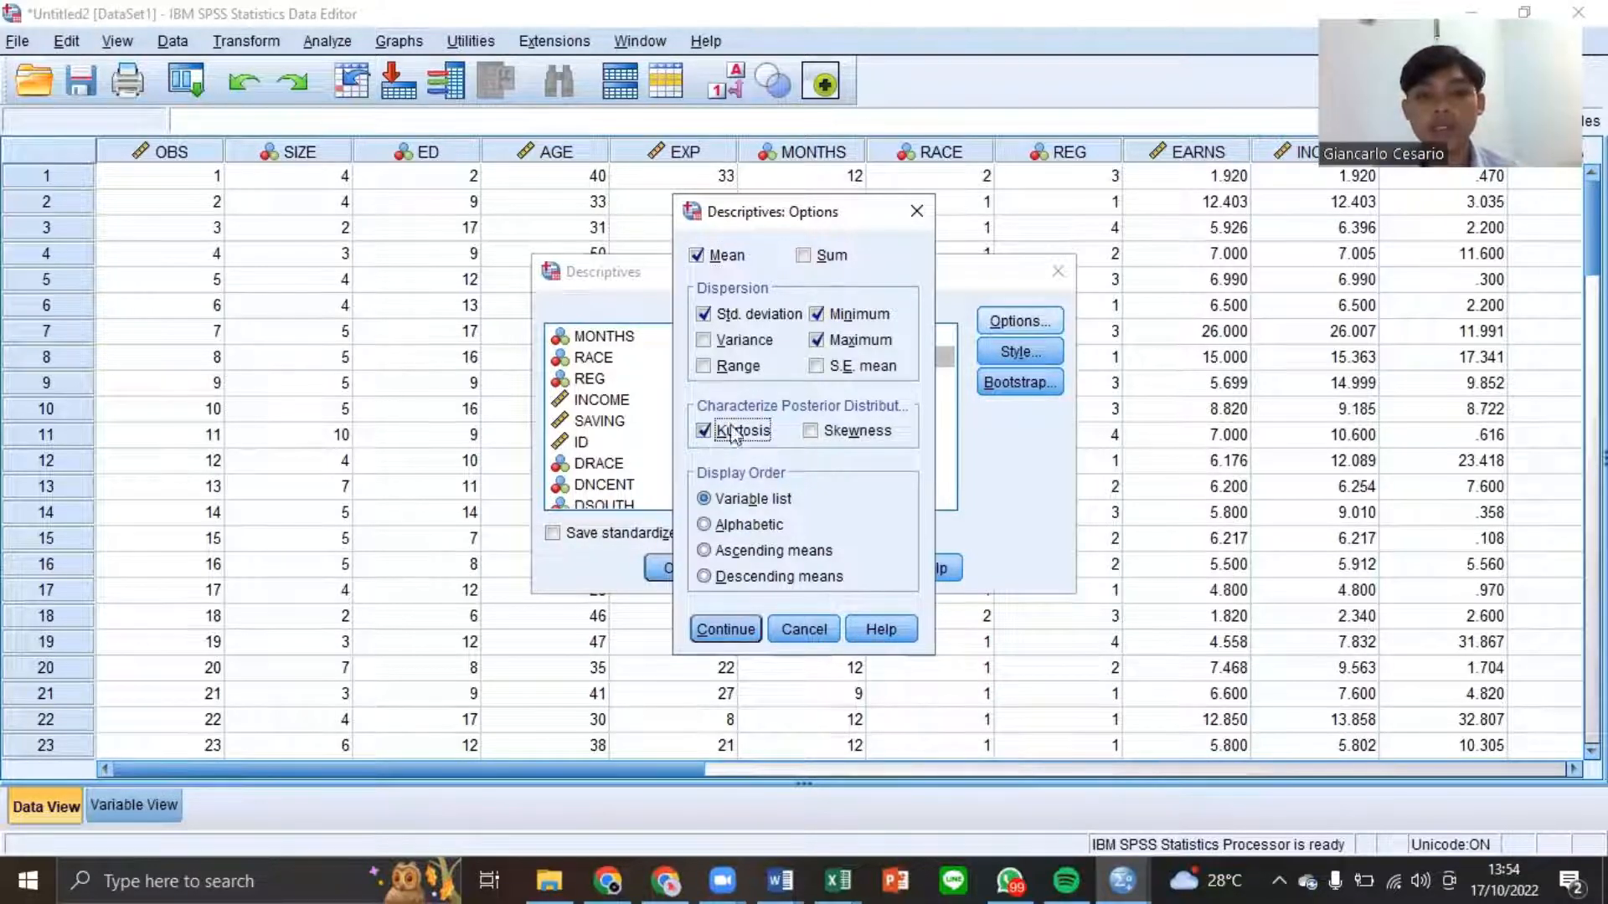
left_click(810, 435)
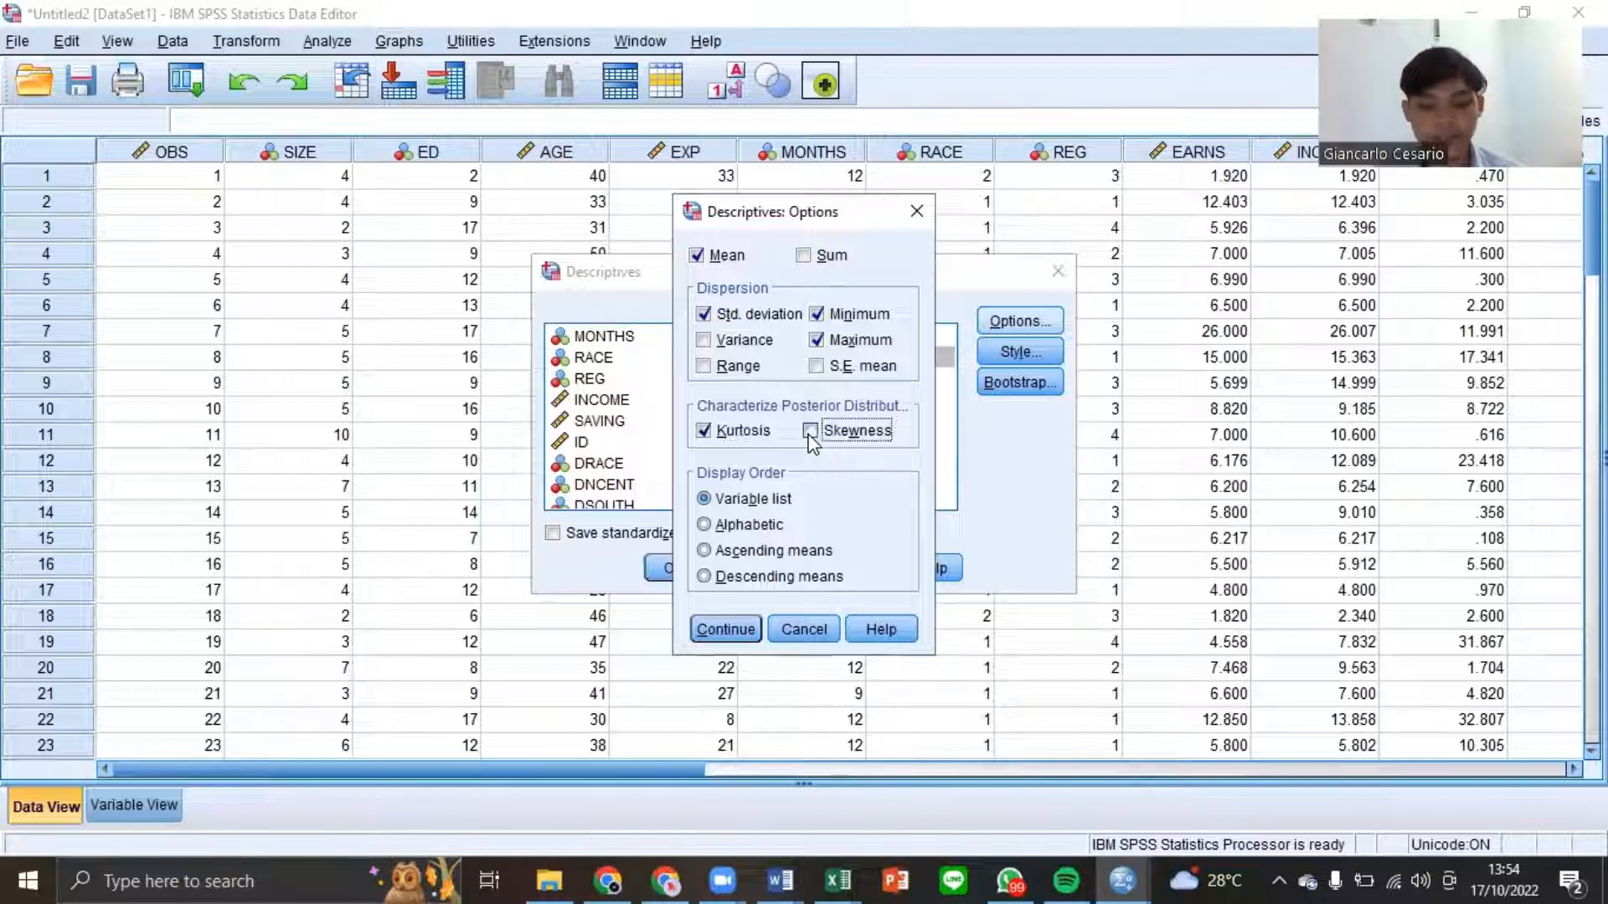
left_click(727, 625)
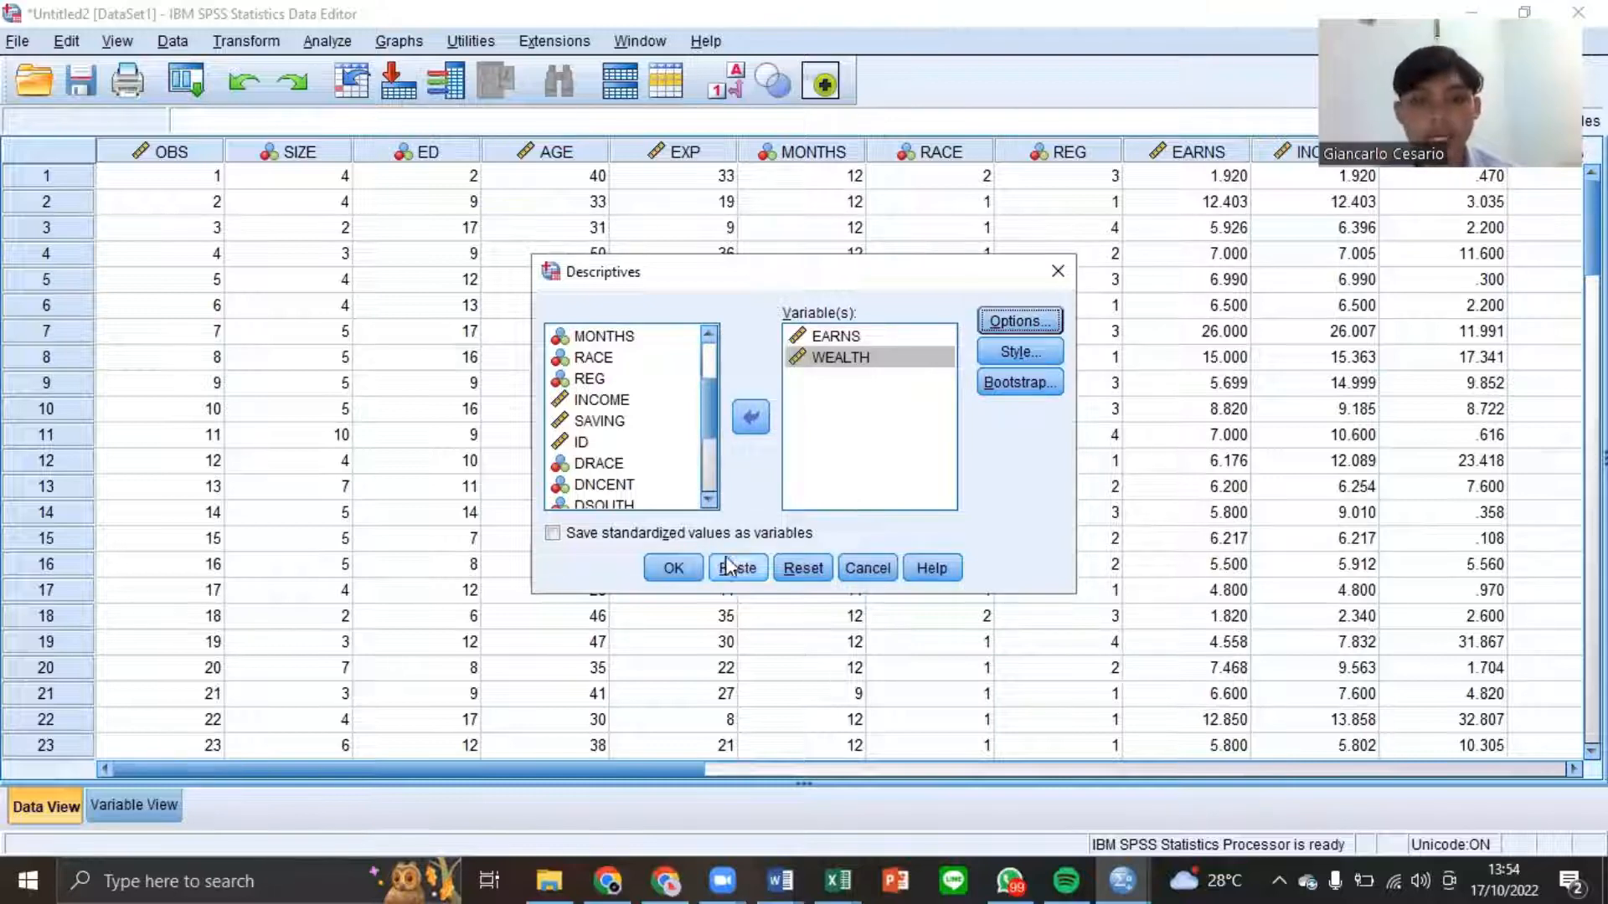
left_click(680, 572)
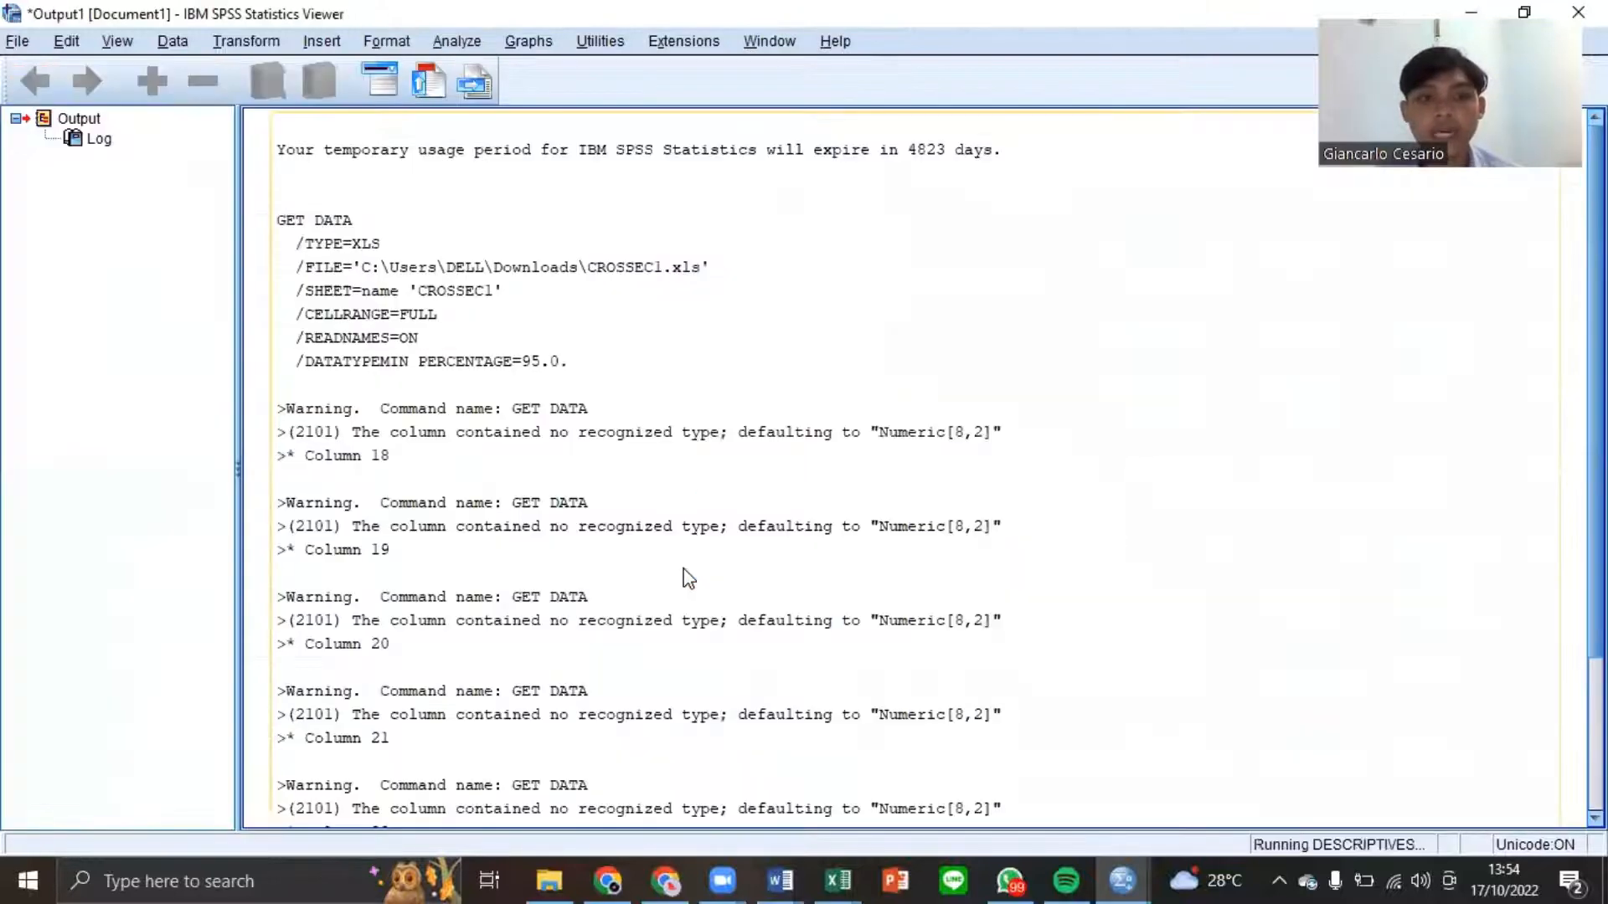
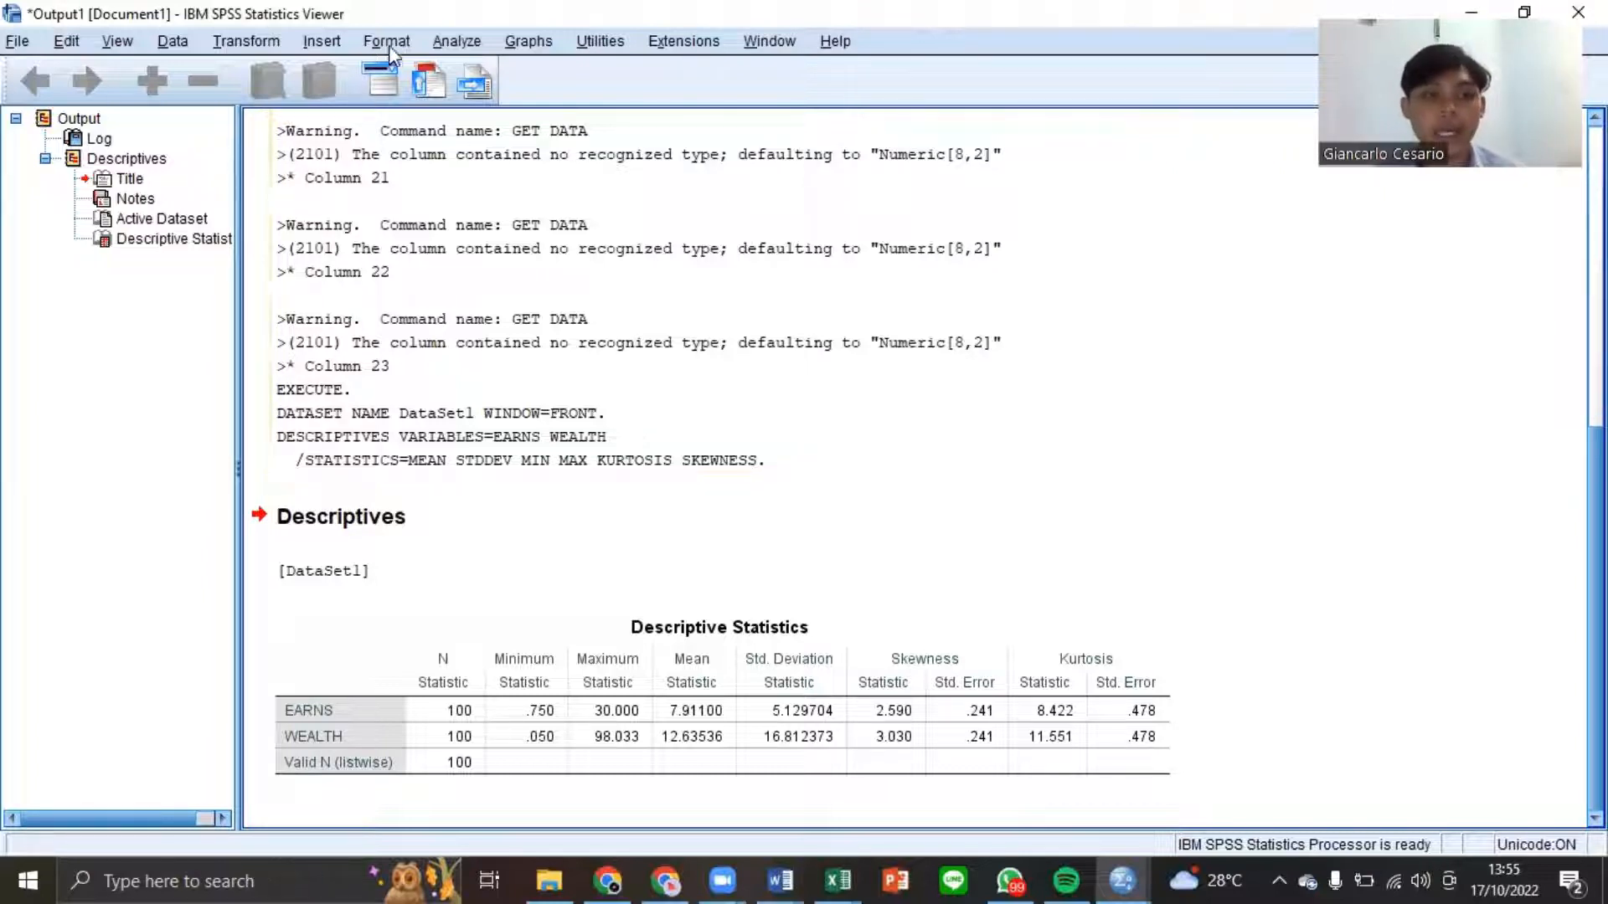
- Run the legacy one-sample Kolmogorov-Smirnov test on EARNS and WEALTH against the Normal distribution
left_click(452, 43)
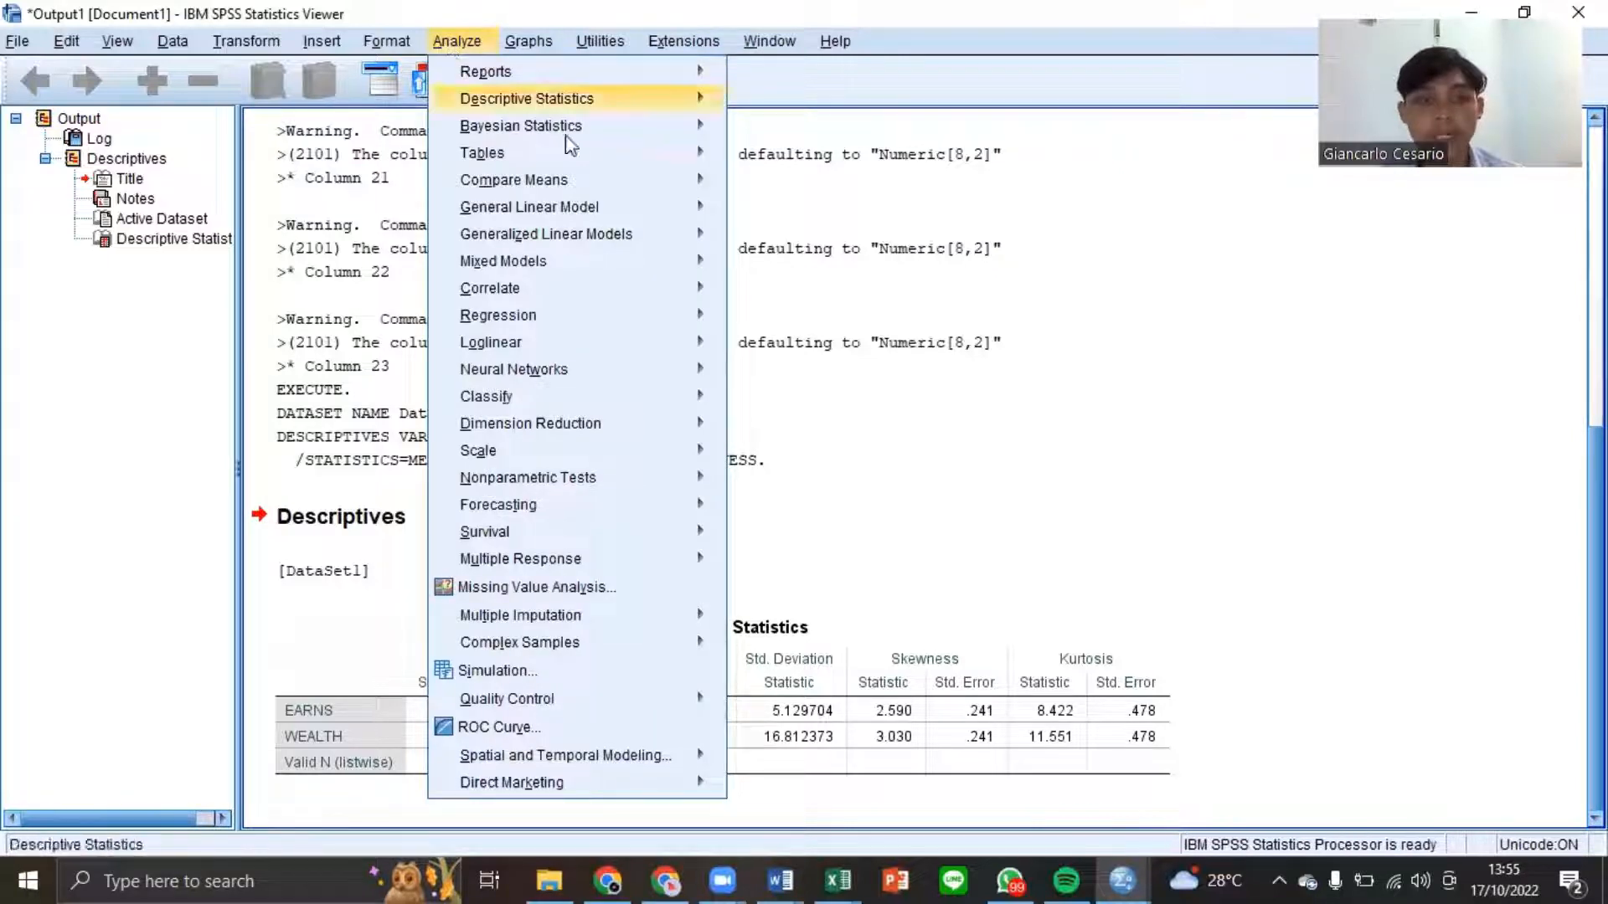
mouse_move(600, 484)
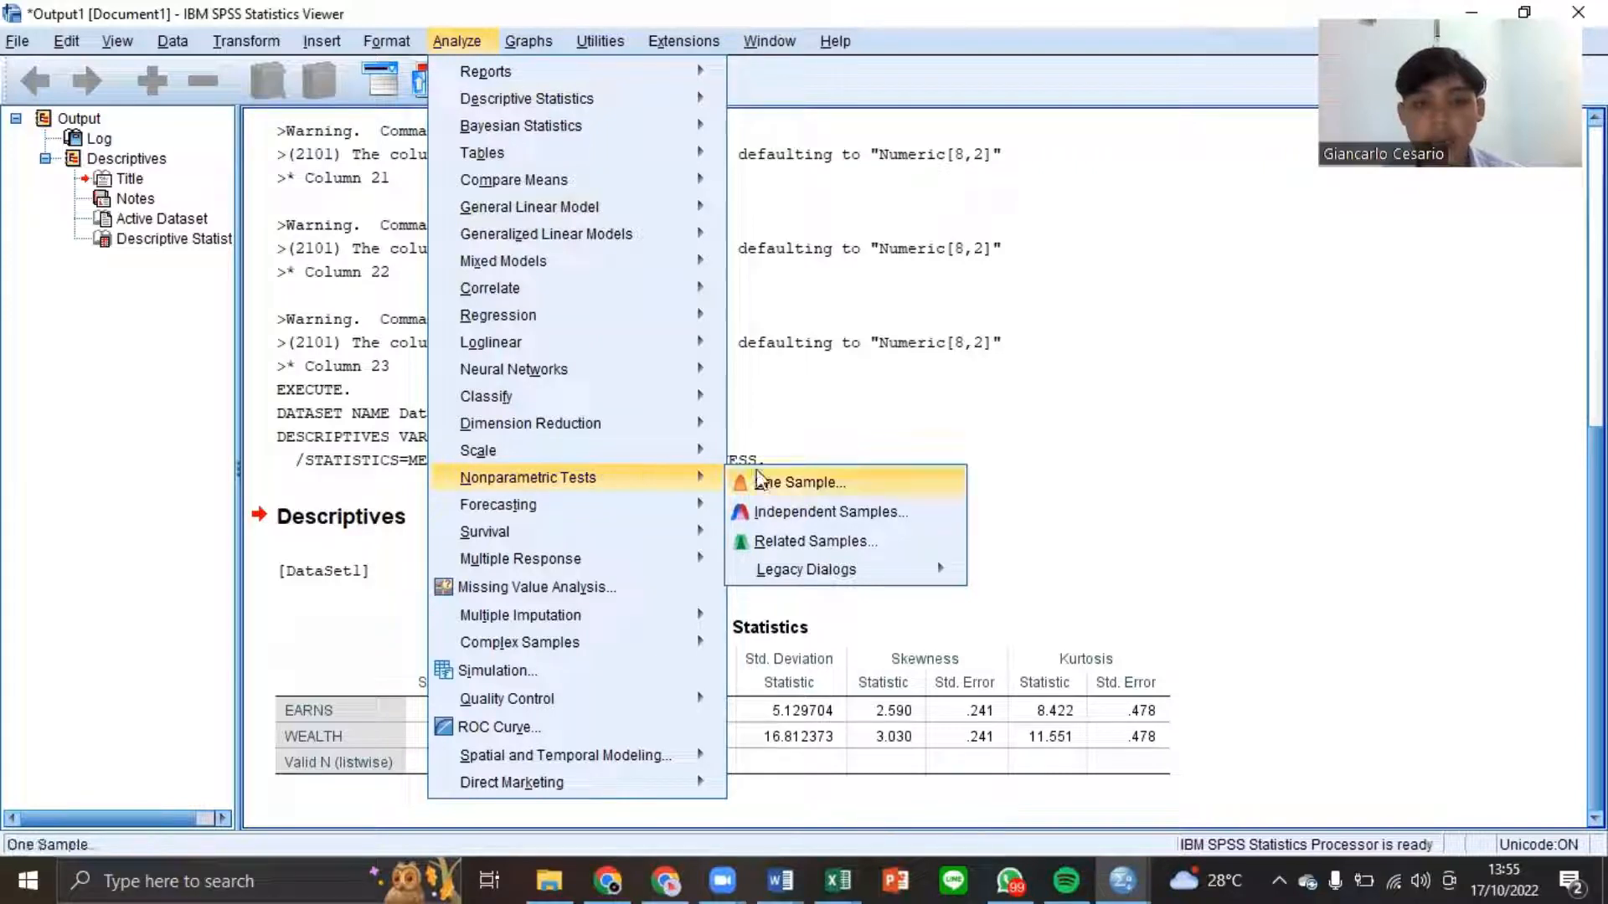
mouse_move(835, 567)
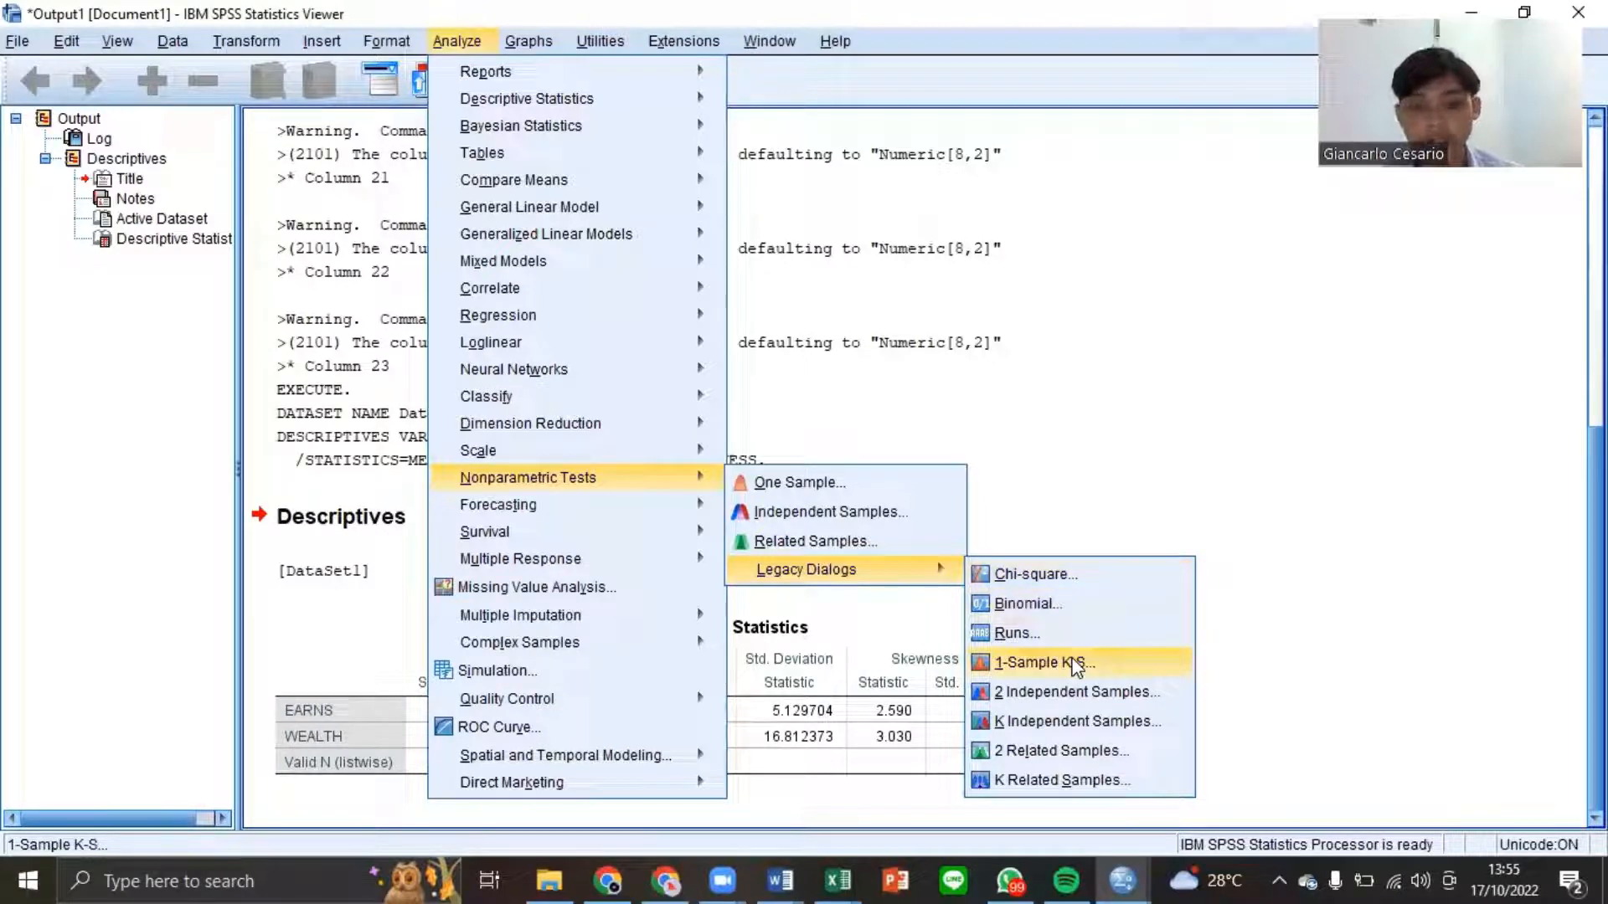
left_click(1075, 665)
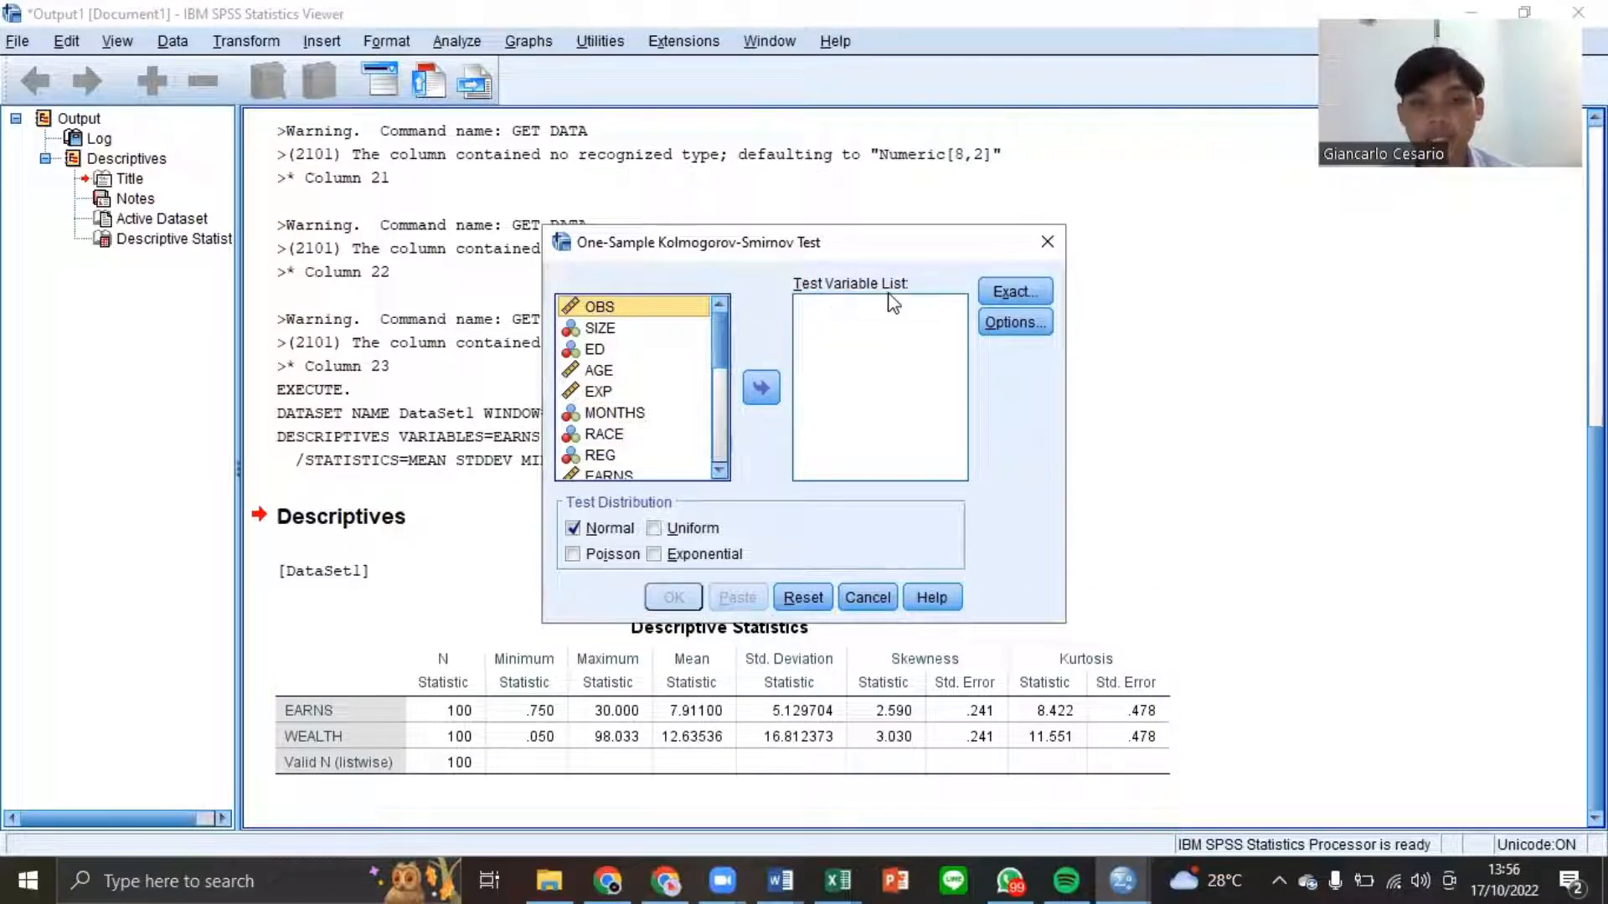
scroll(643, 389, "down", 2)
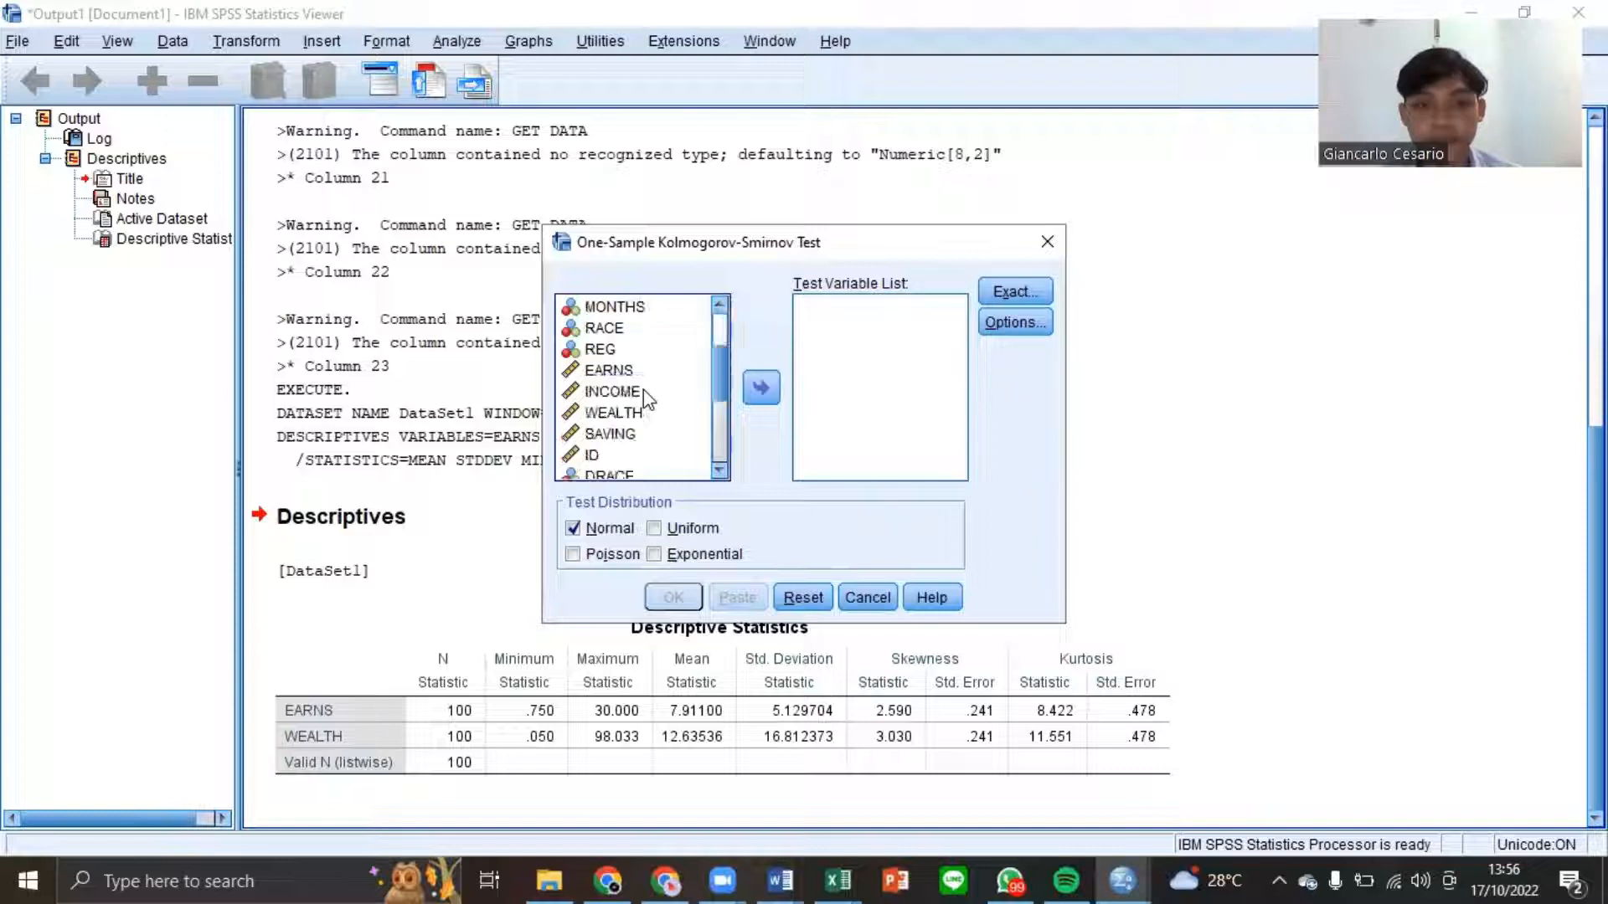
left_click(624, 371)
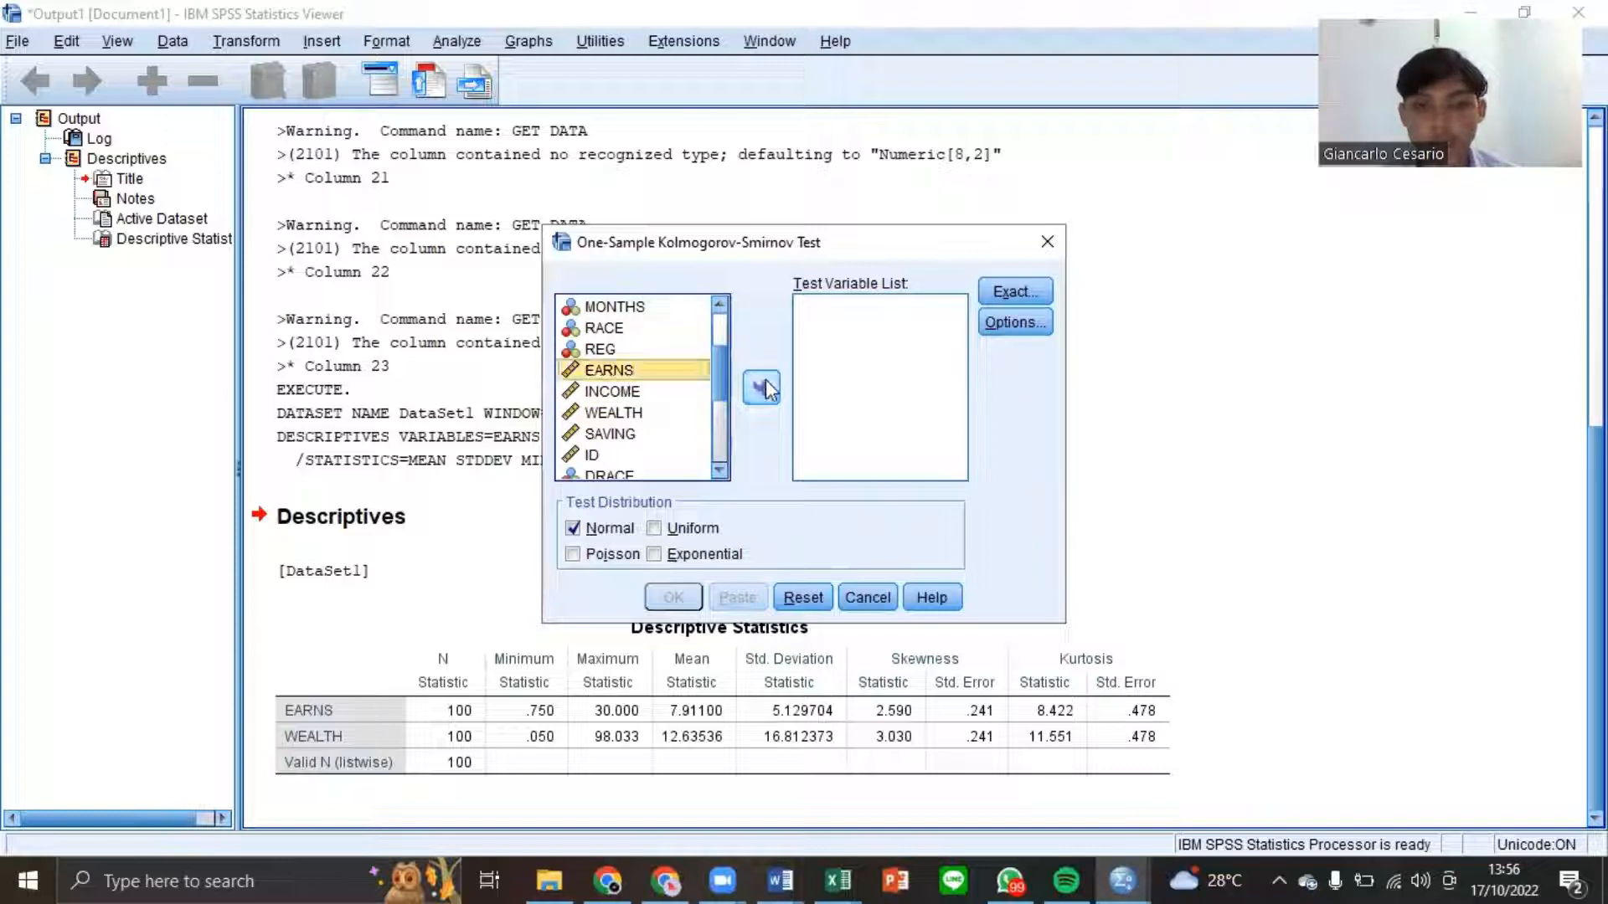
left_click(760, 387)
left_click(618, 393)
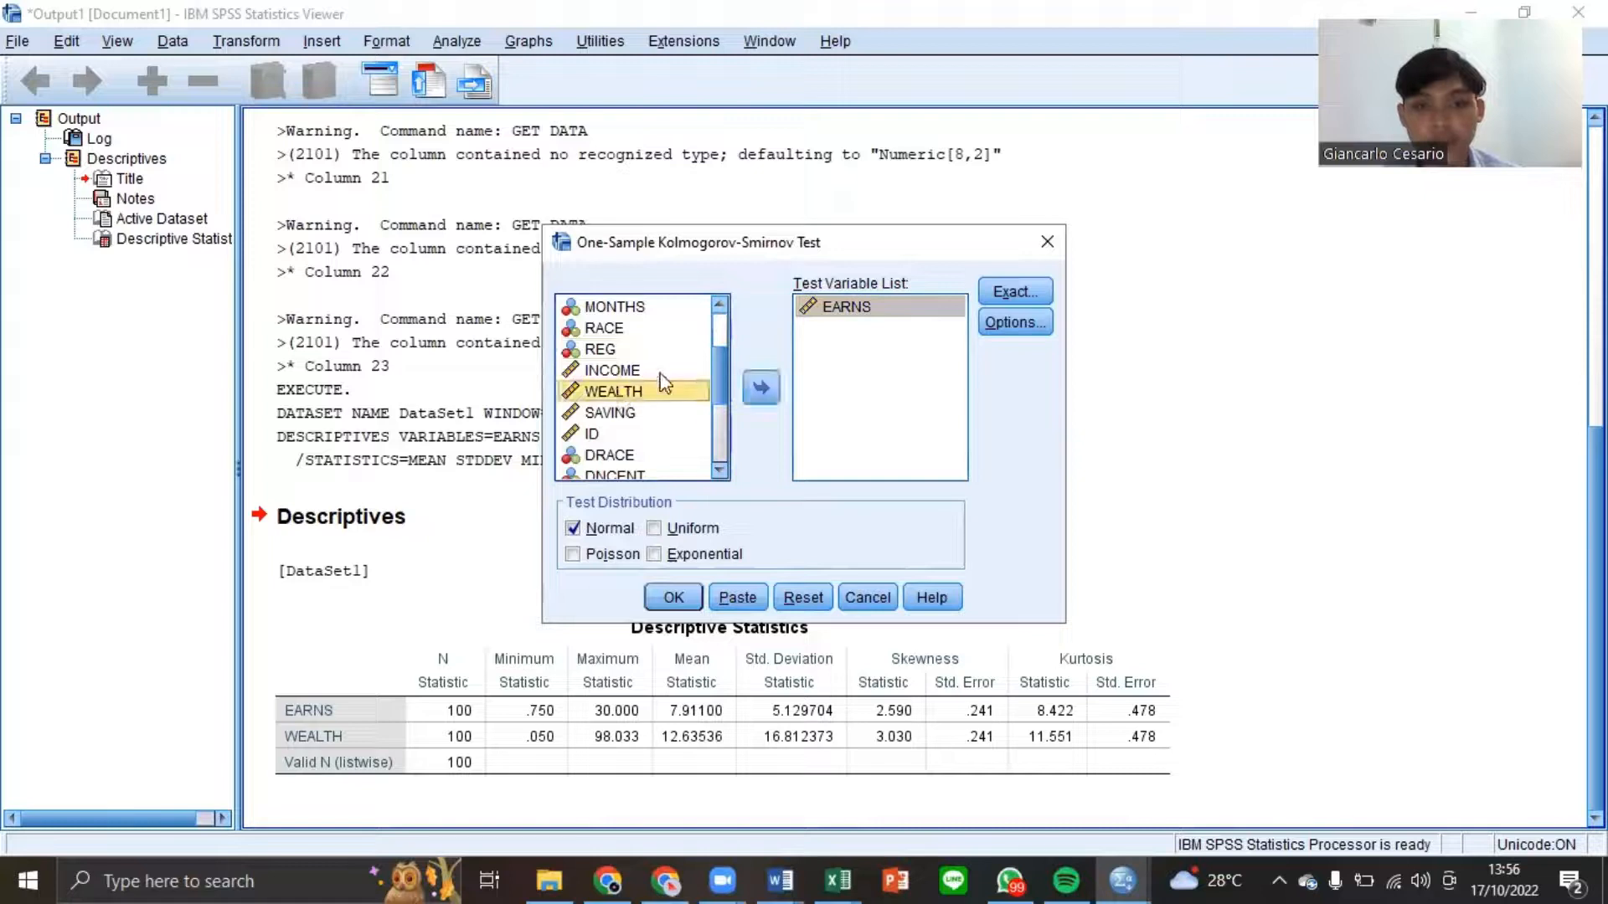
left_click(762, 388)
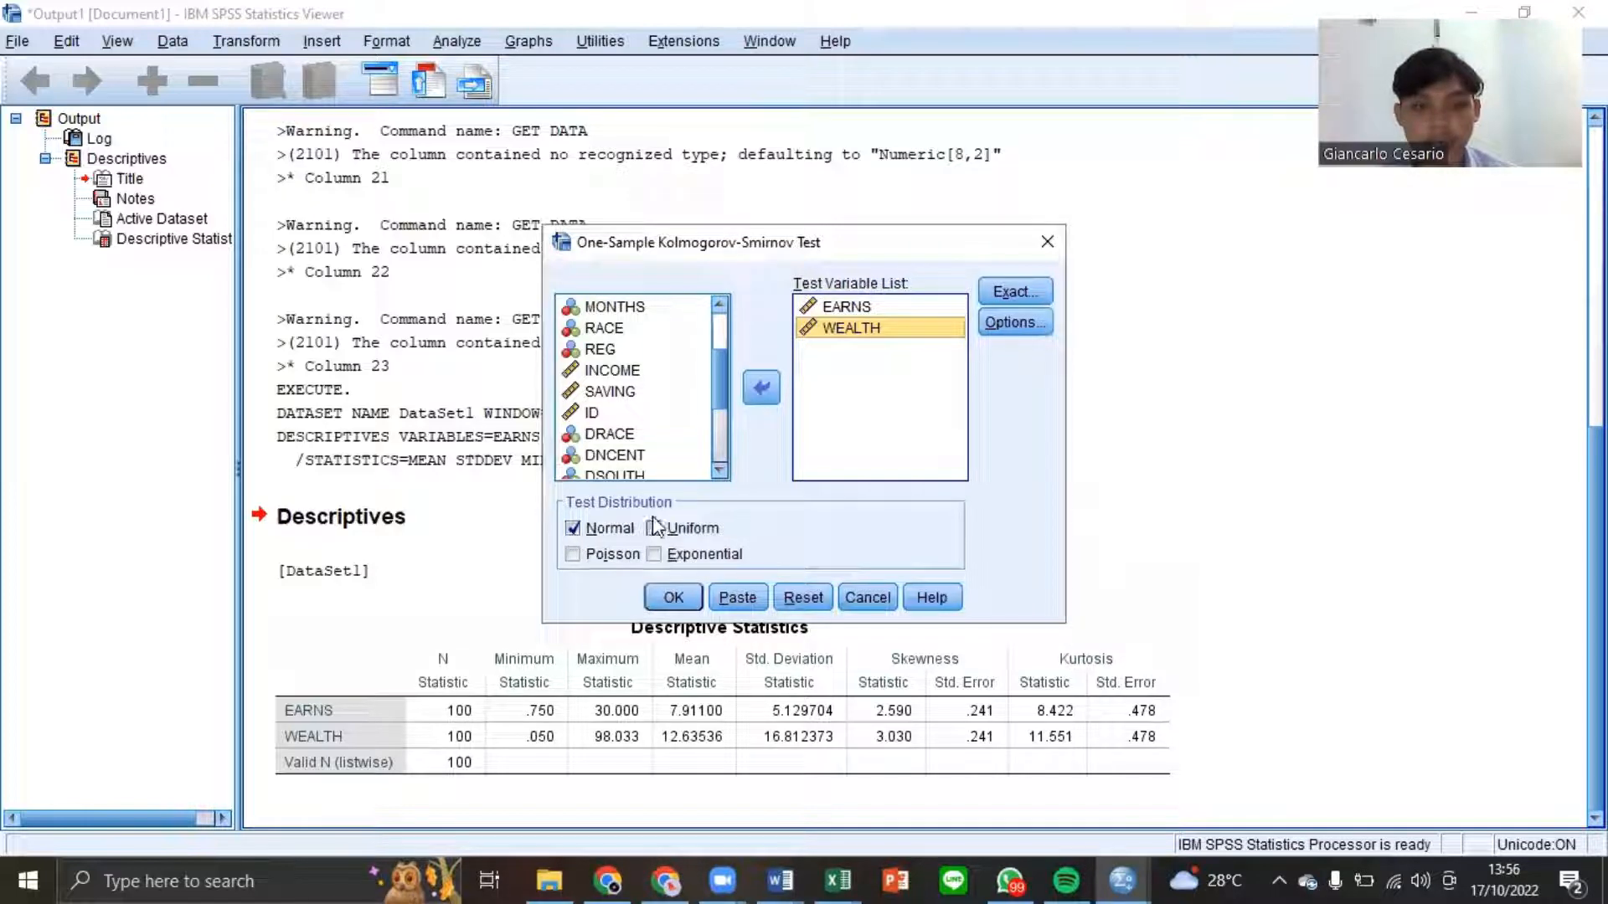
left_click(661, 597)
scroll(731, 494, "down", 1)
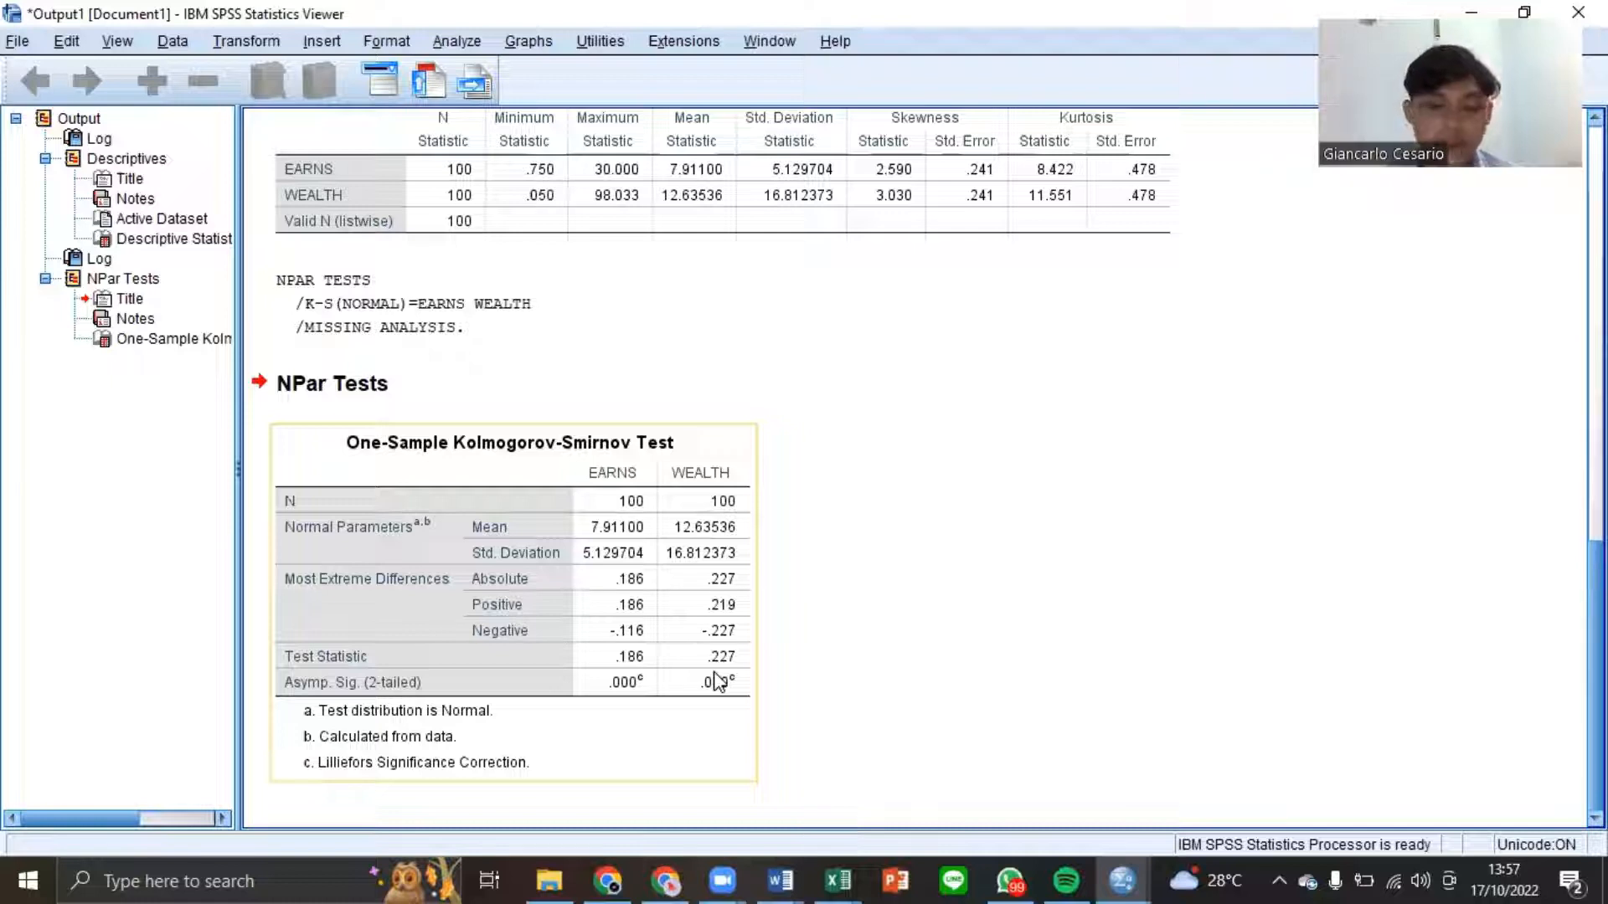
left_click(871, 558)
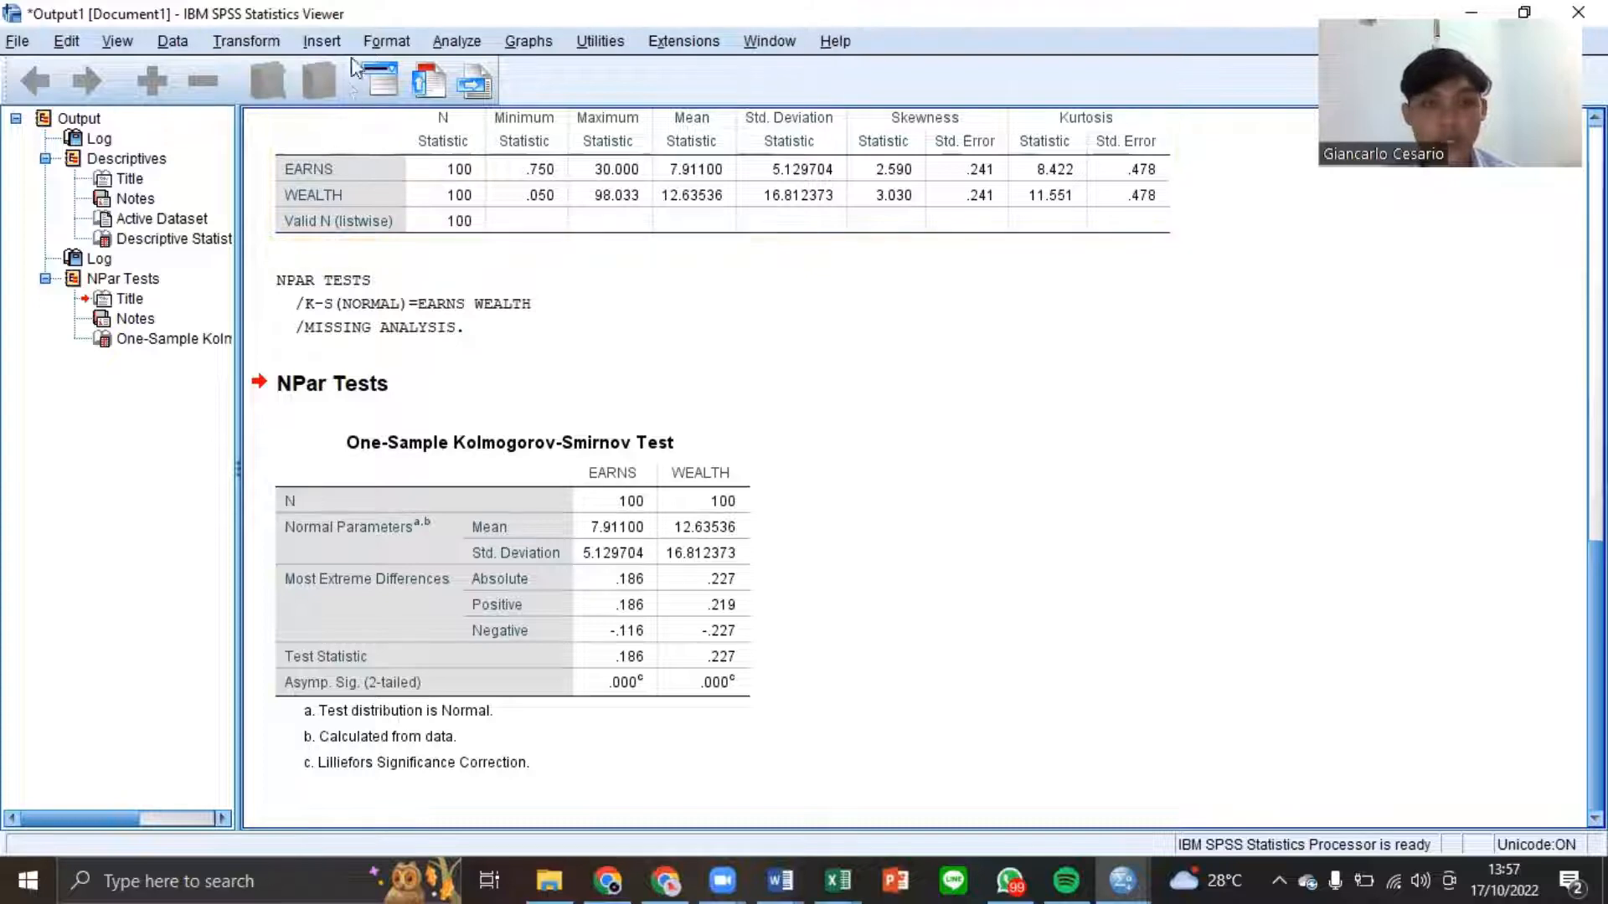
- Start an Explore analysis with EARNS and WEALTH in the dependent list
left_click(465, 46)
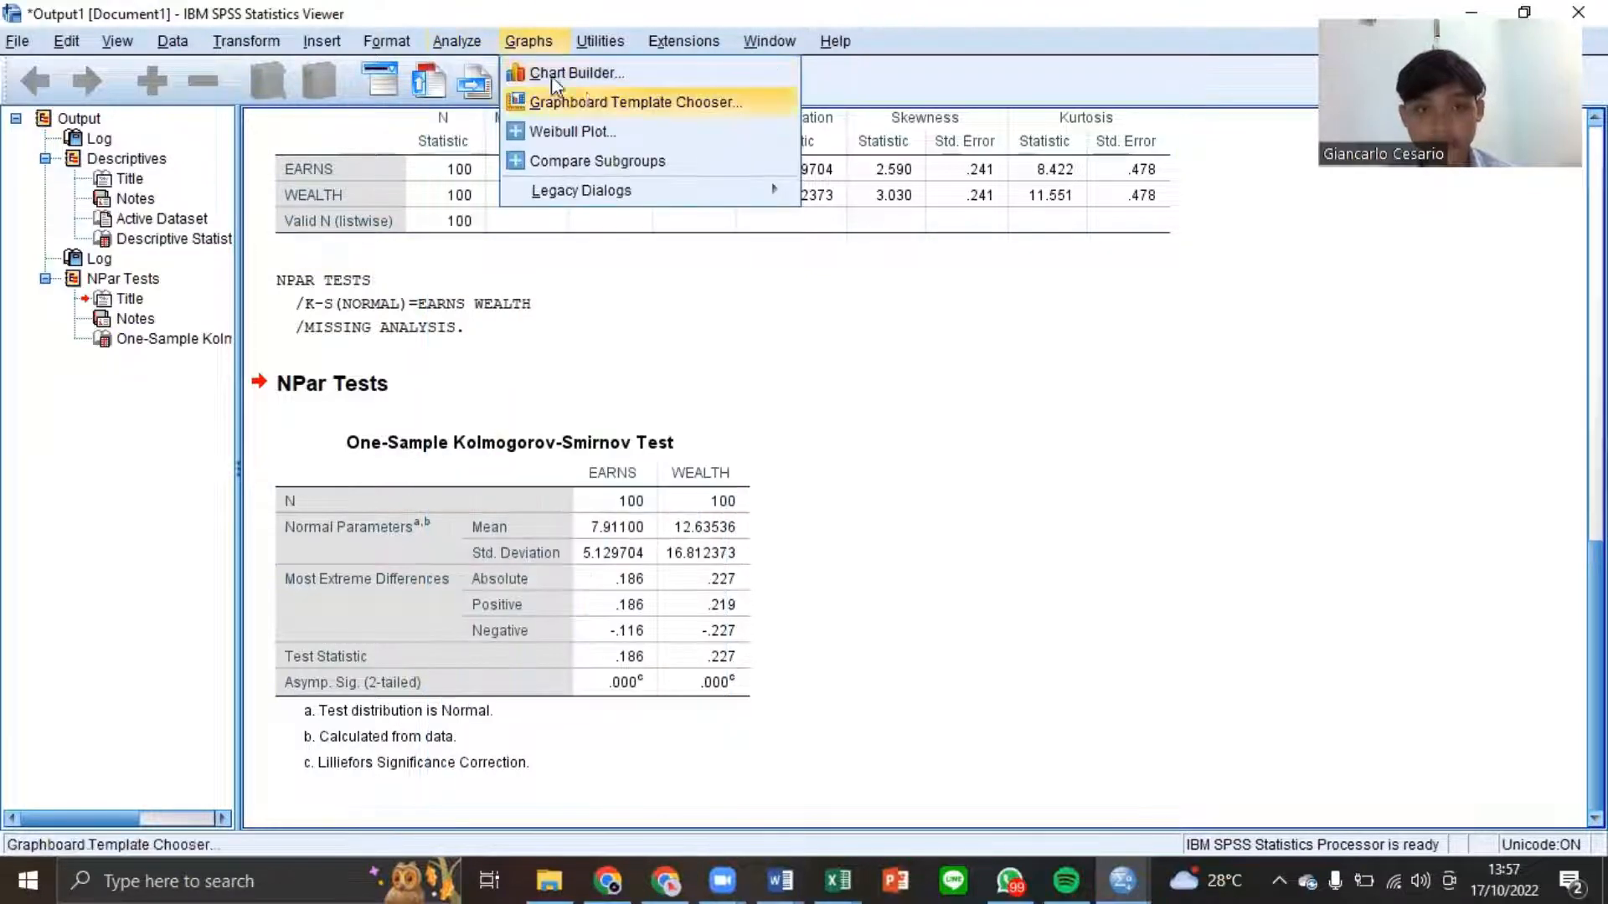
mouse_move(498, 105)
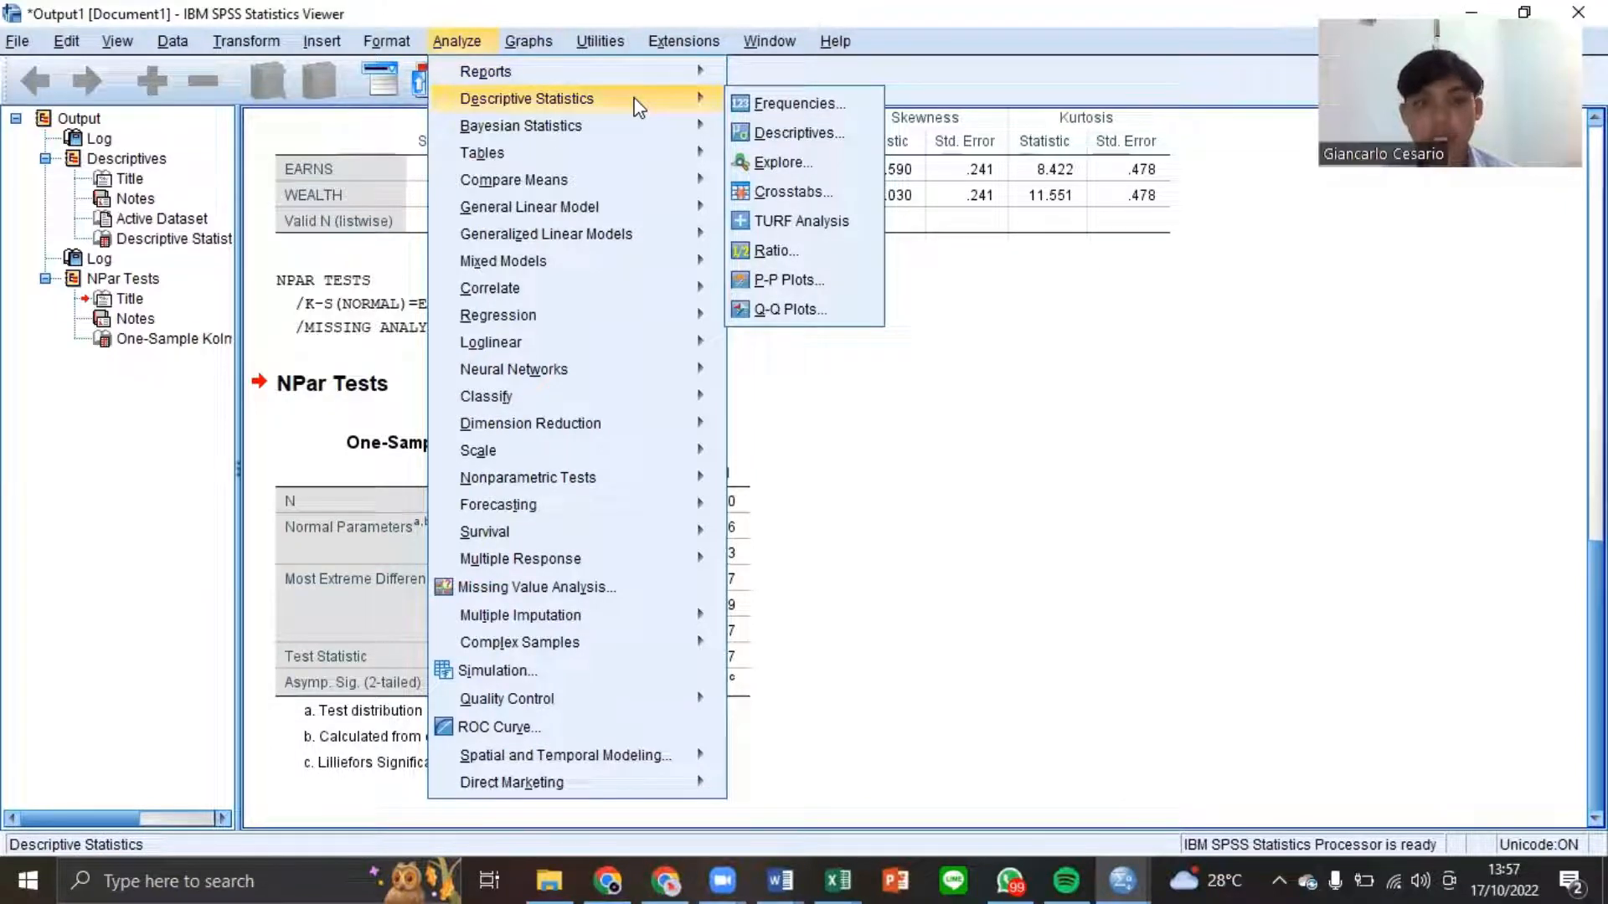
left_click(783, 162)
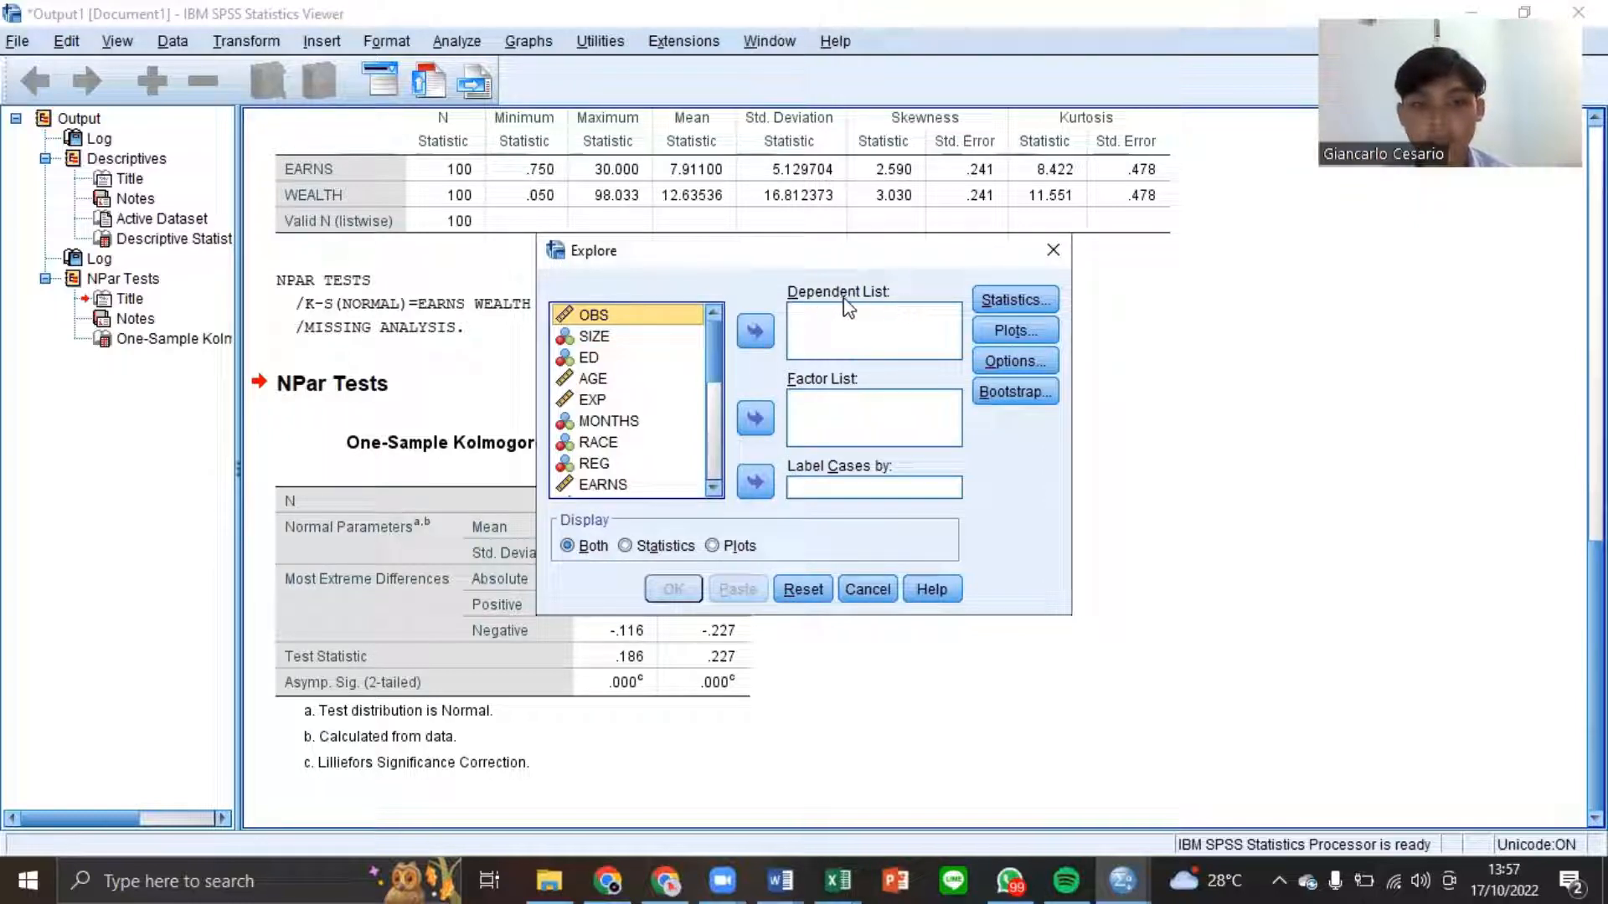
scroll(643, 387, "down", 2)
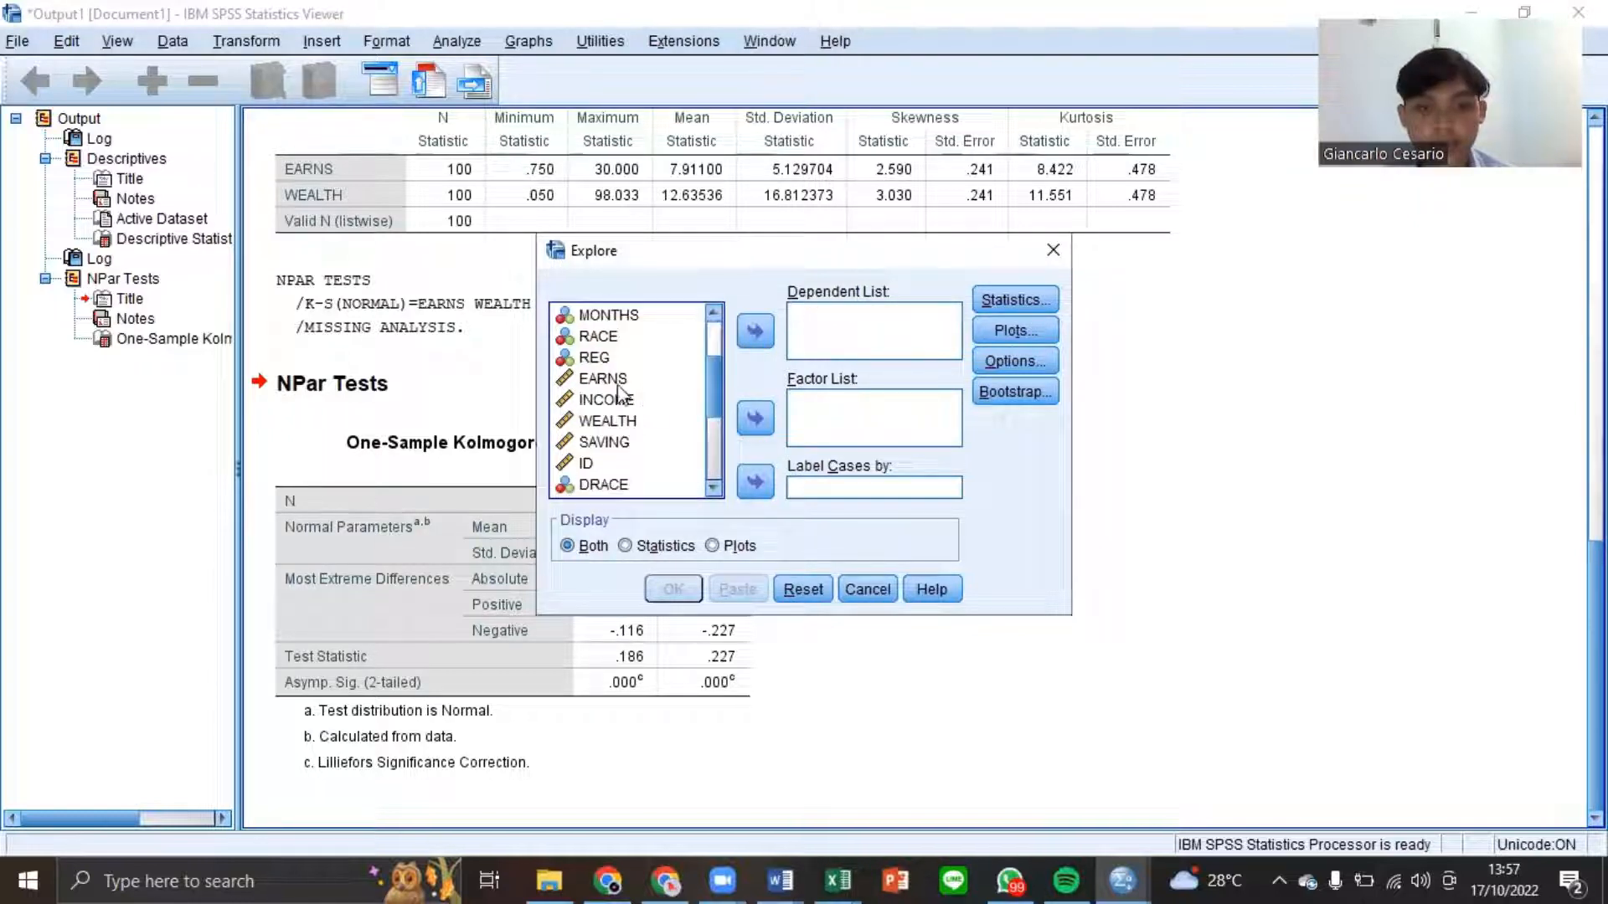
left_click(612, 378)
left_click(754, 332)
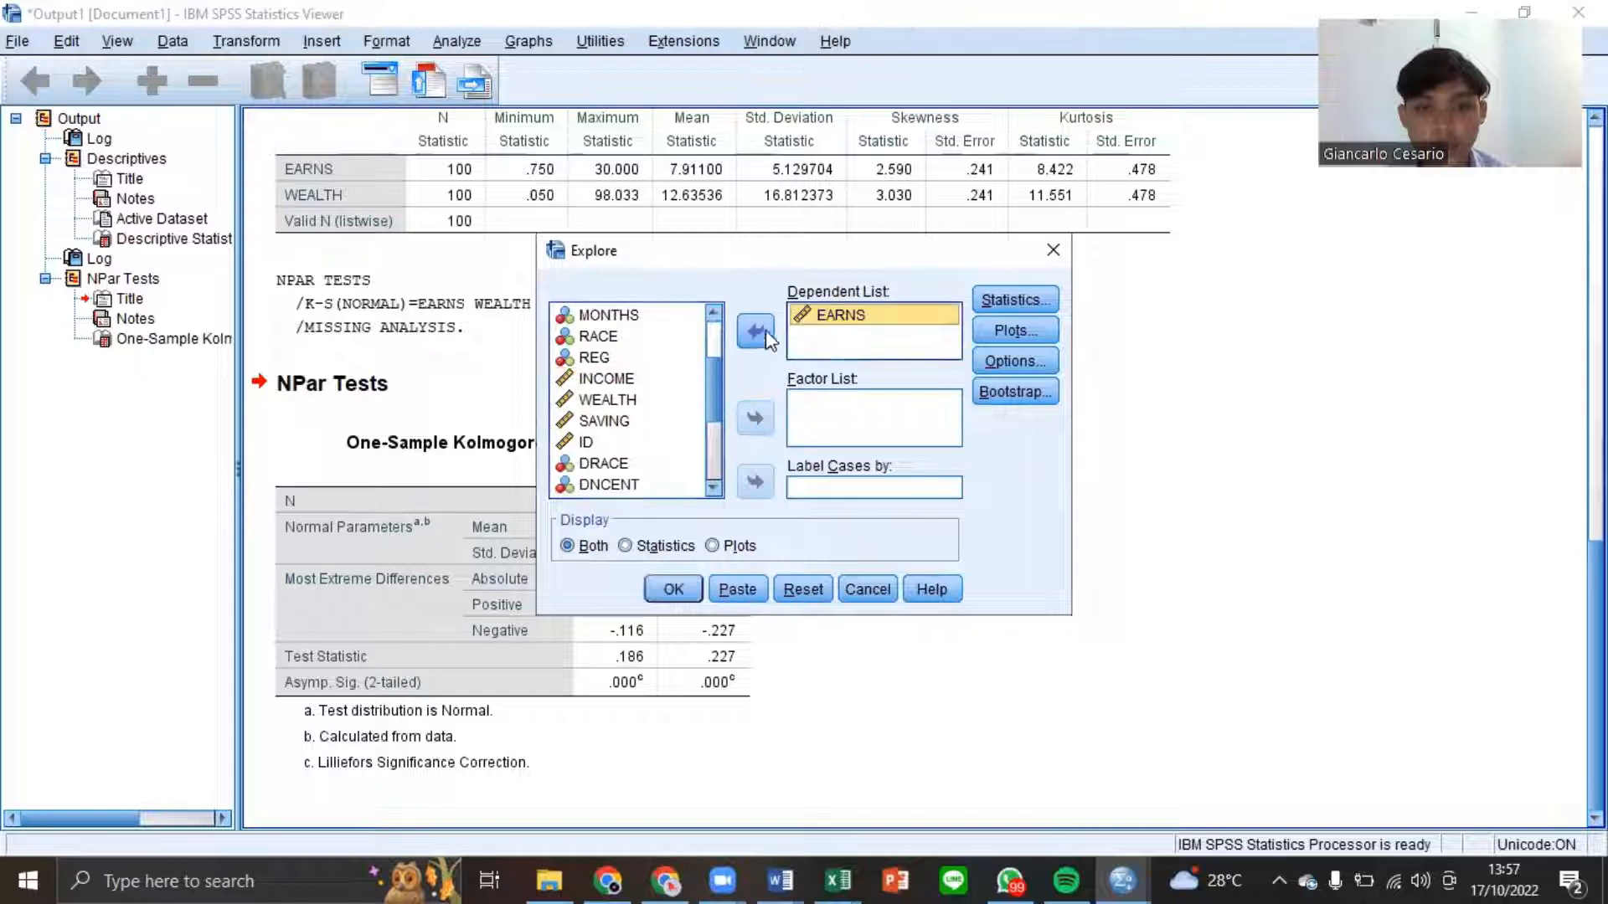
left_click(608, 400)
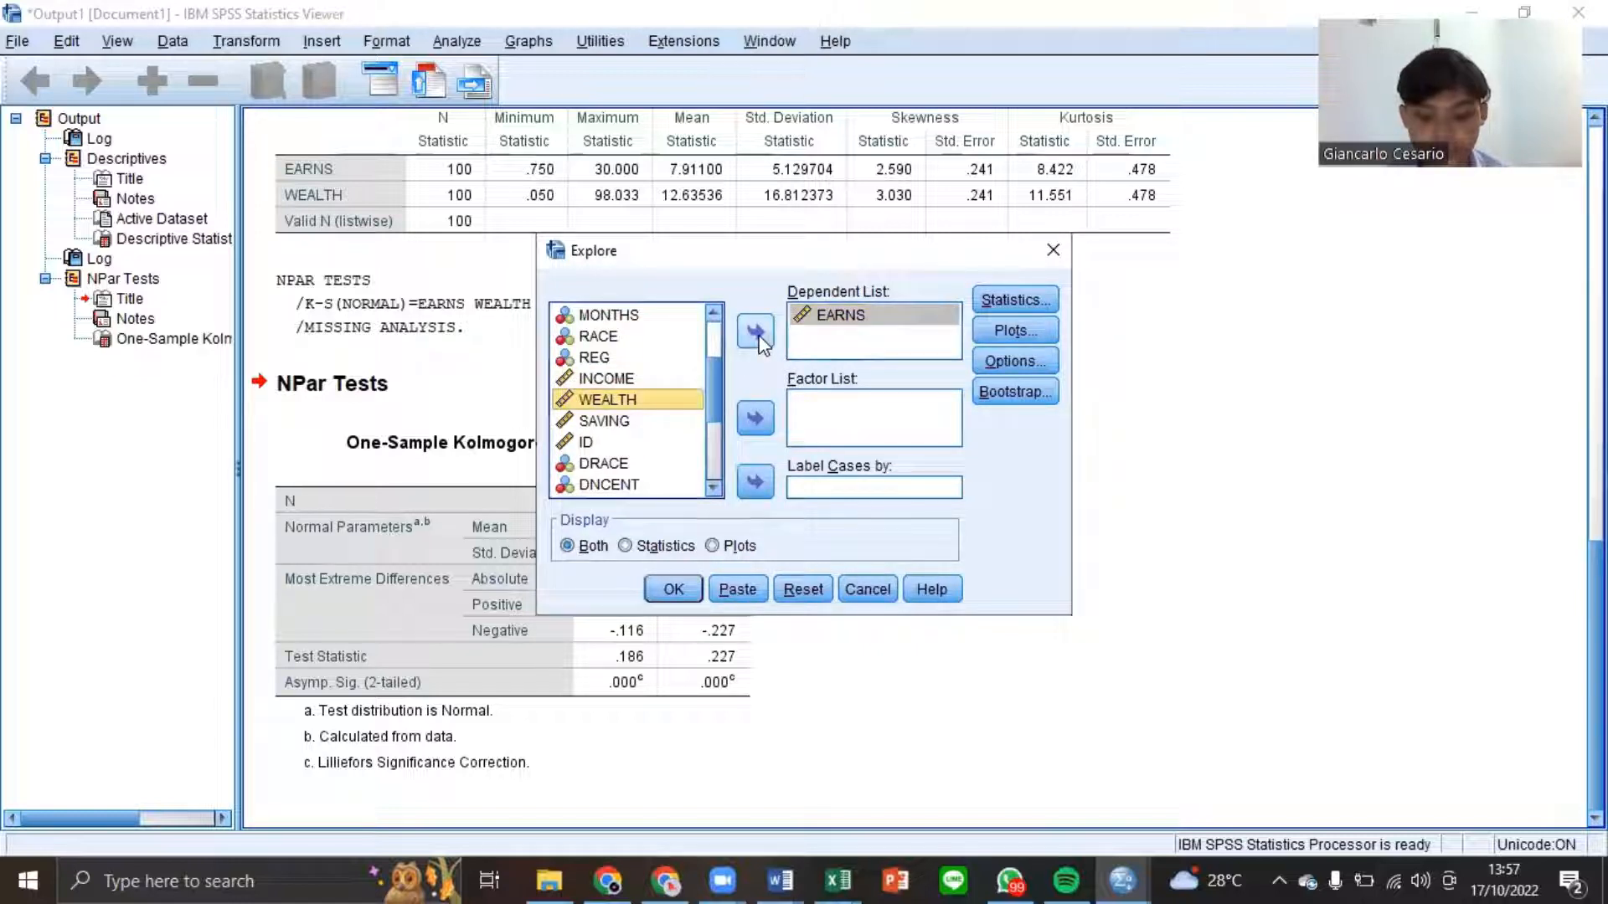
left_click(757, 334)
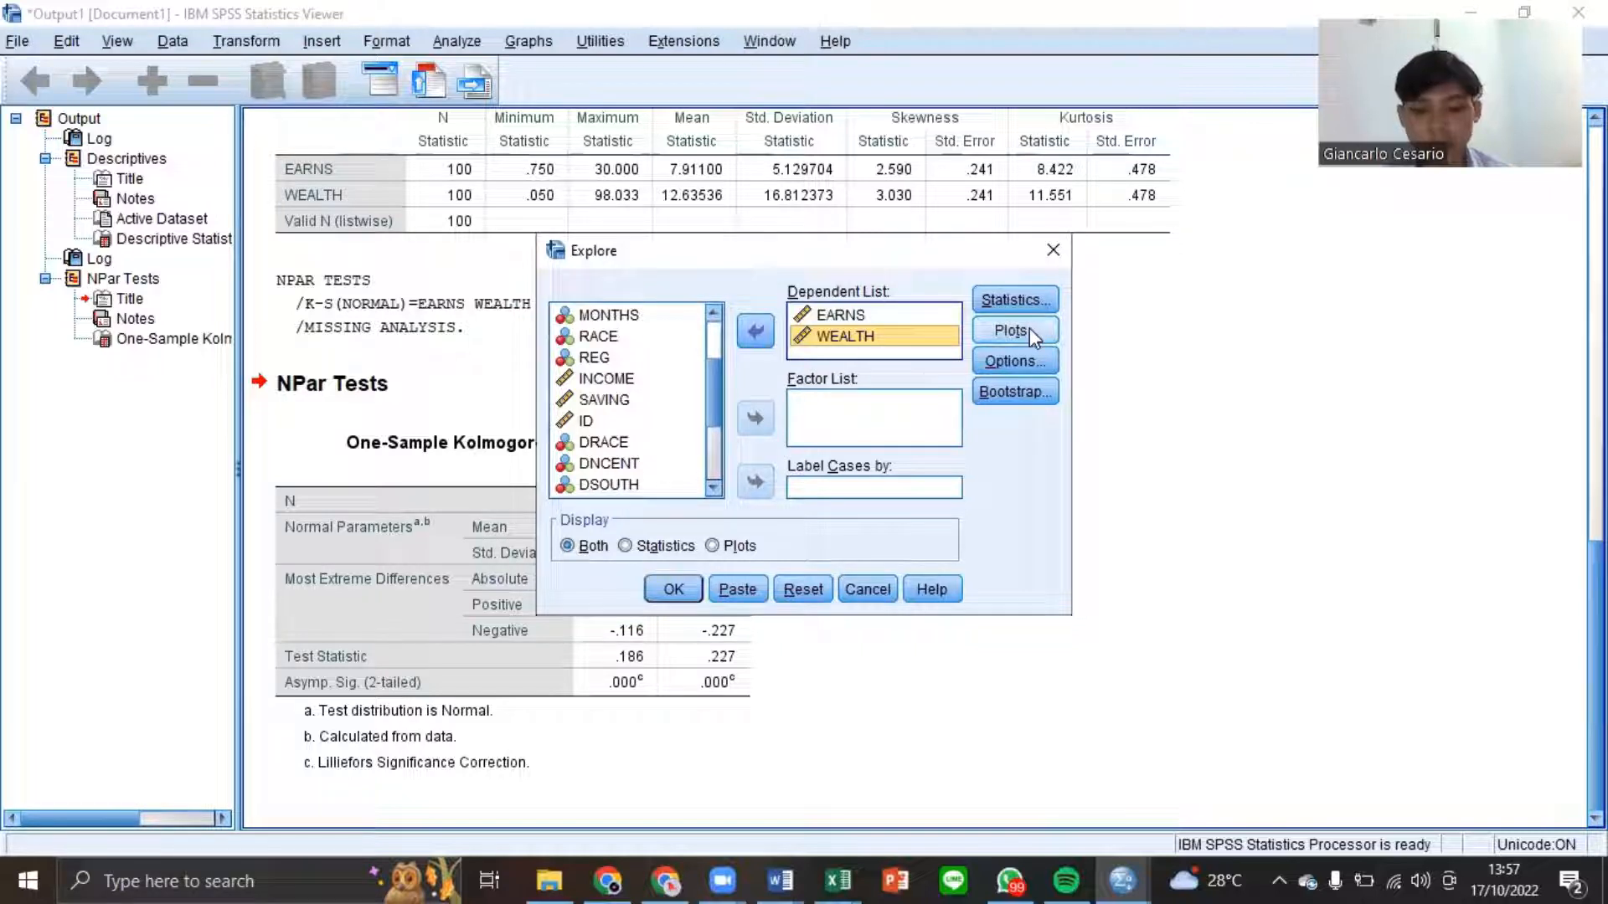
- Enable normality plots with tests in the Explore plot settings
left_click(1032, 334)
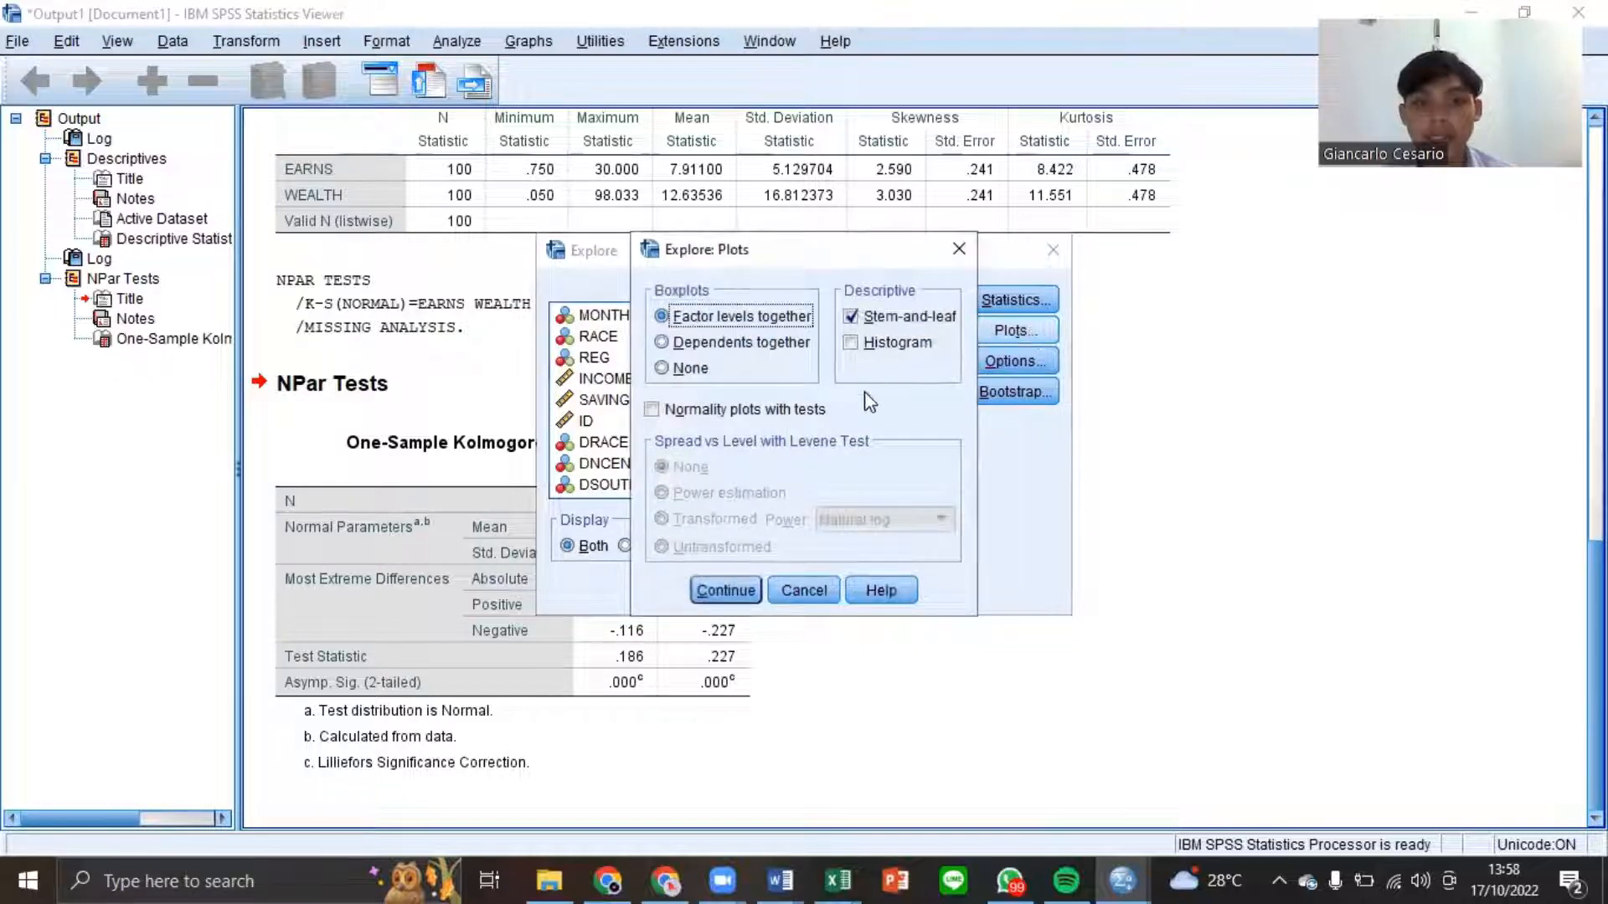
left_click(653, 410)
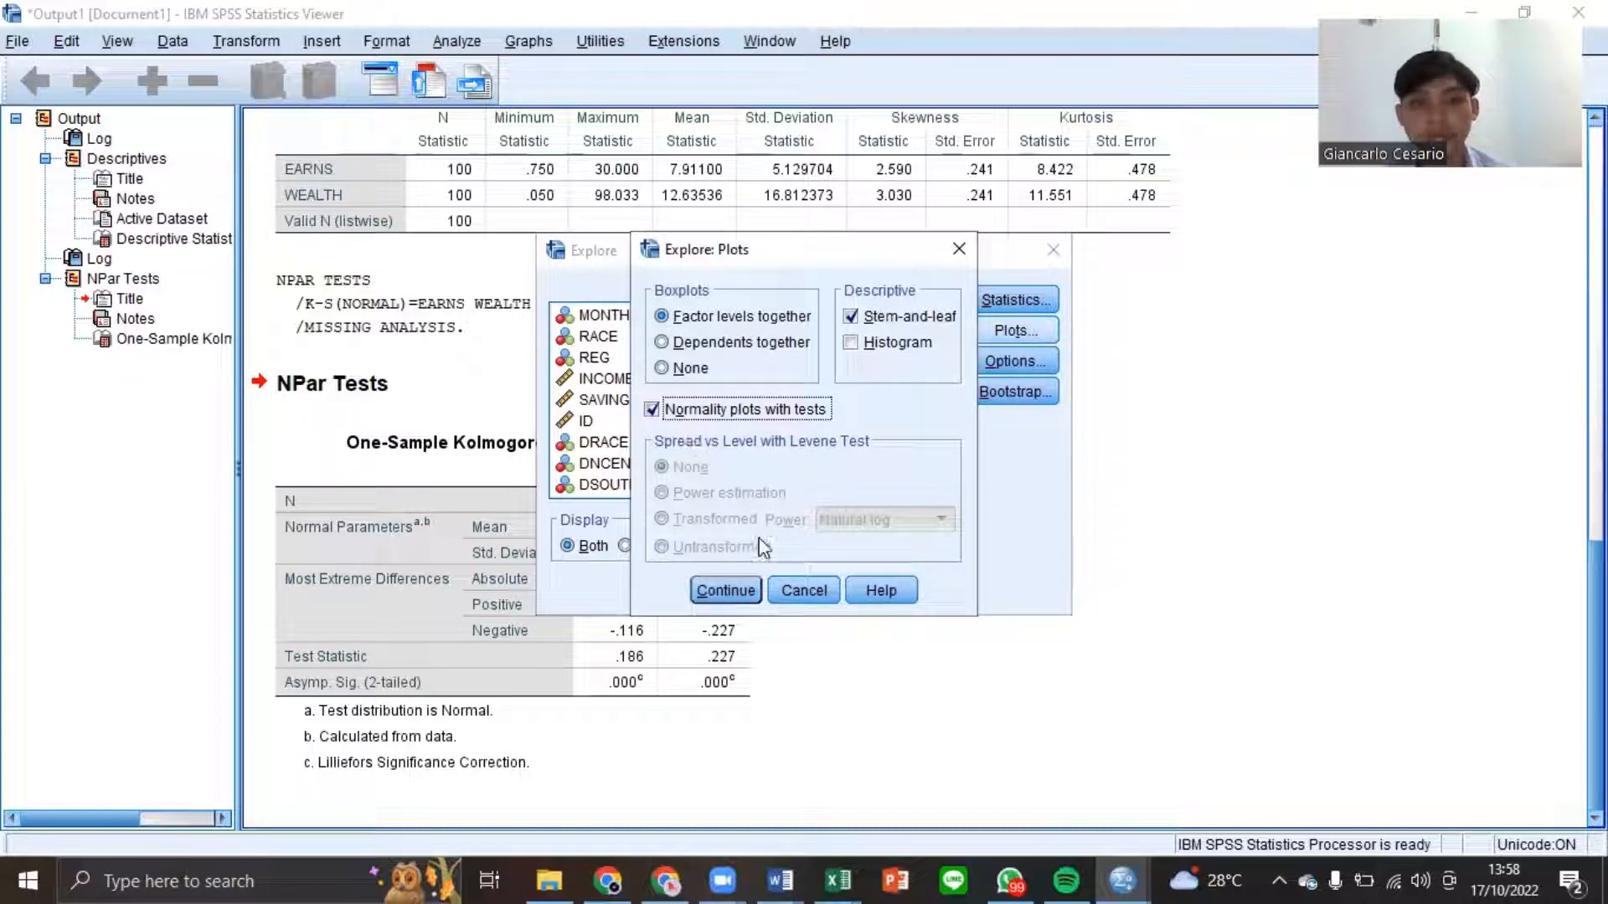
left_click(725, 591)
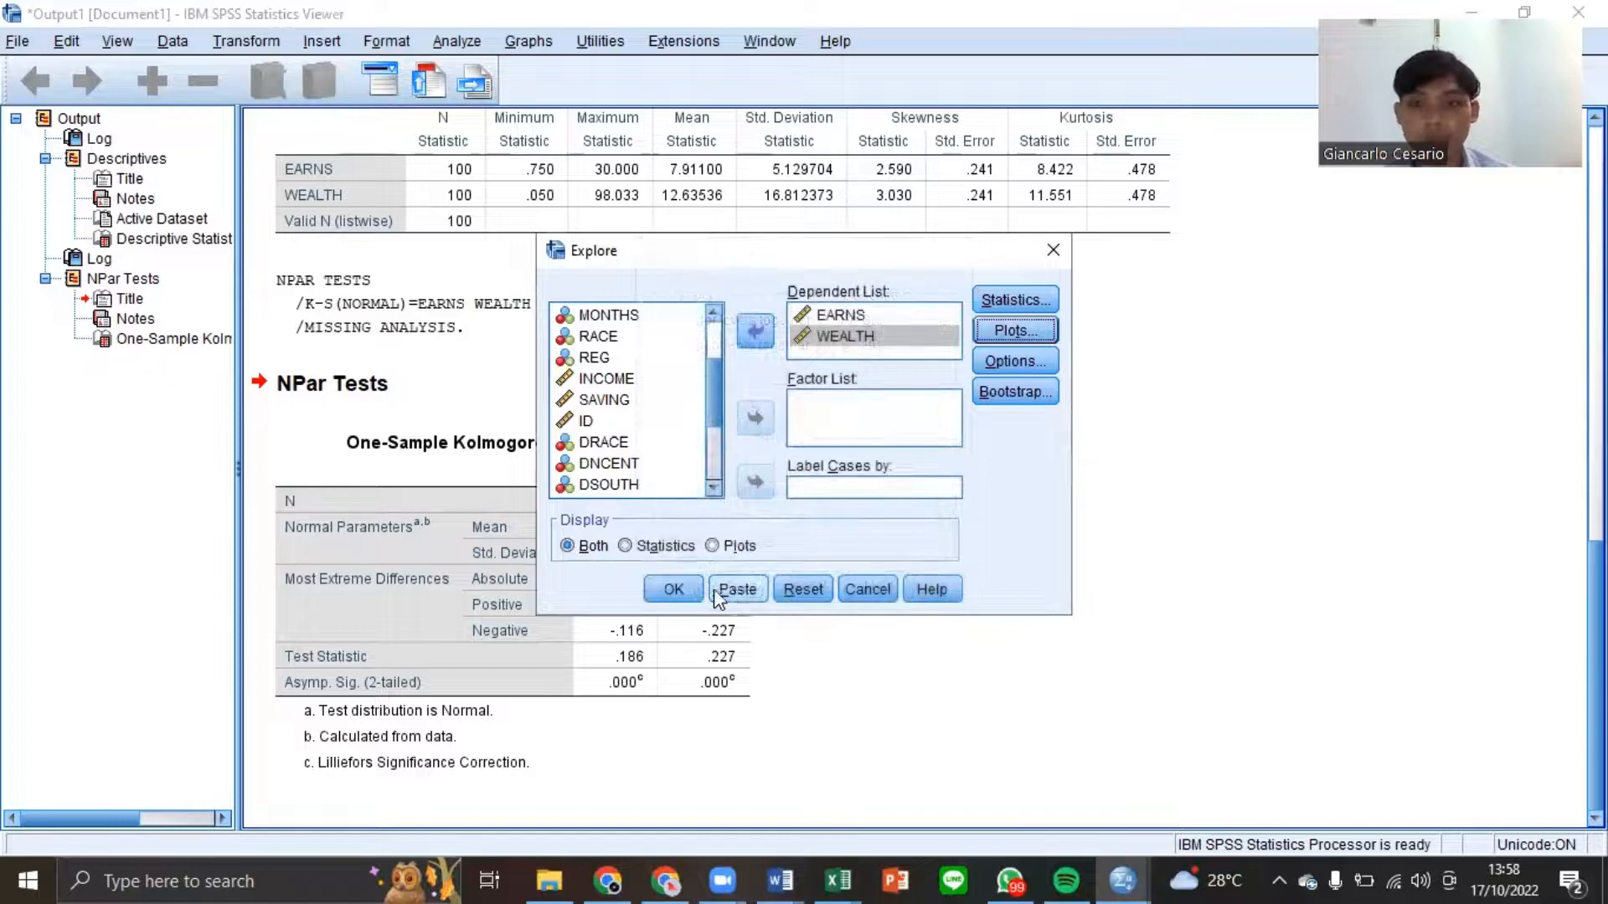
- Run the Explore analysis on EARNS and WEALTH and examine the normal Q-Q plots of both variables
left_click(670, 588)
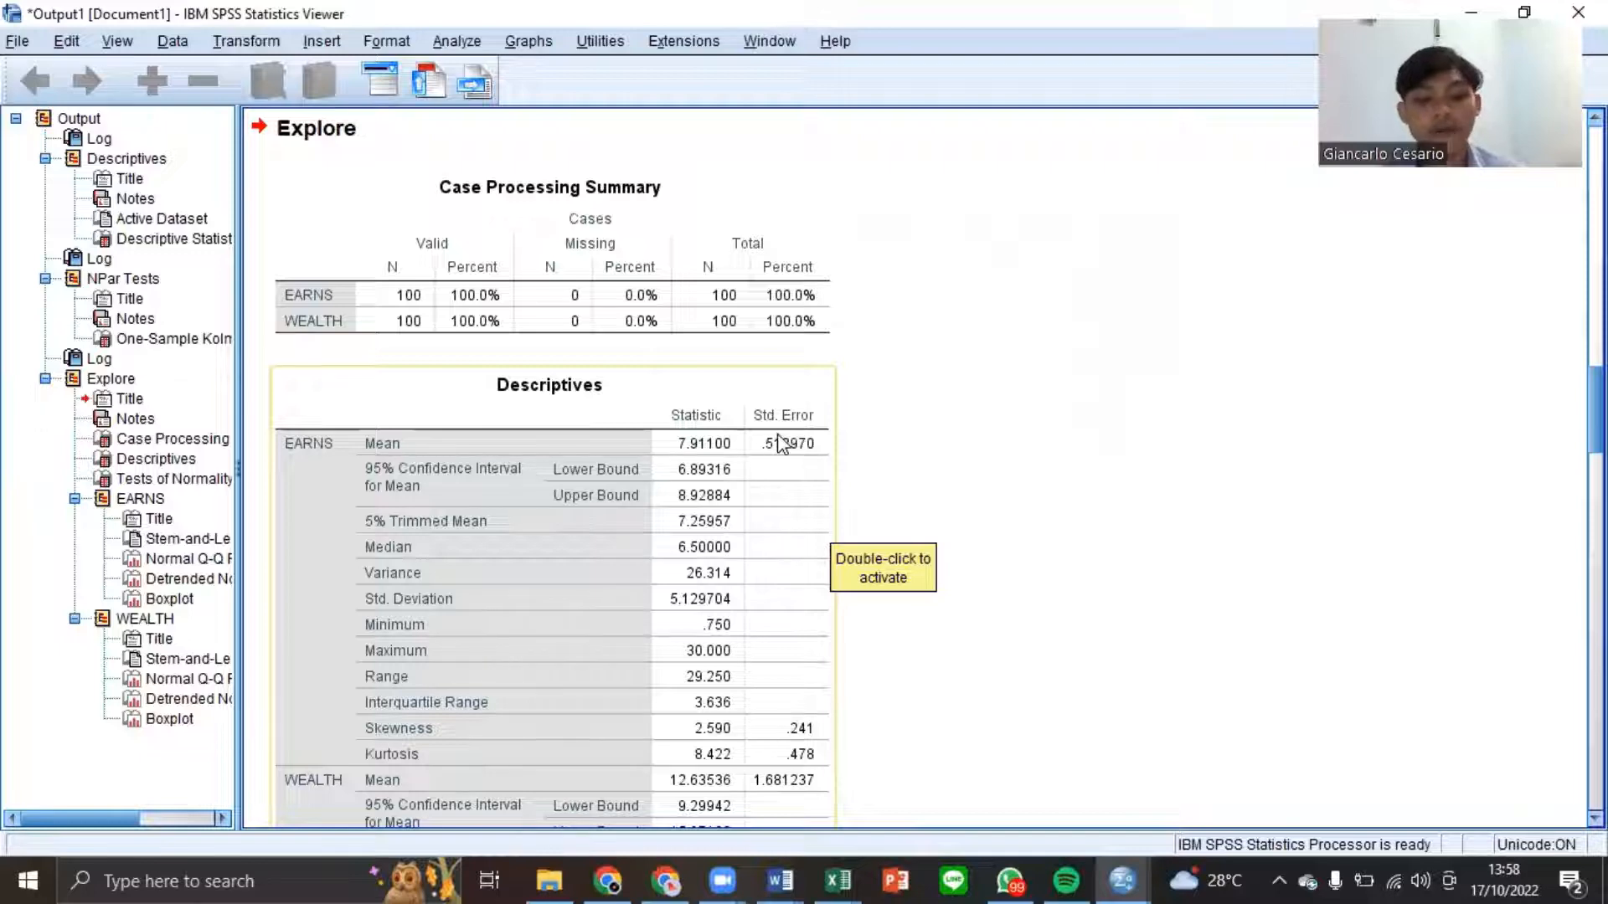
scroll(769, 452, "down", 10)
scroll(771, 451, "down", 5)
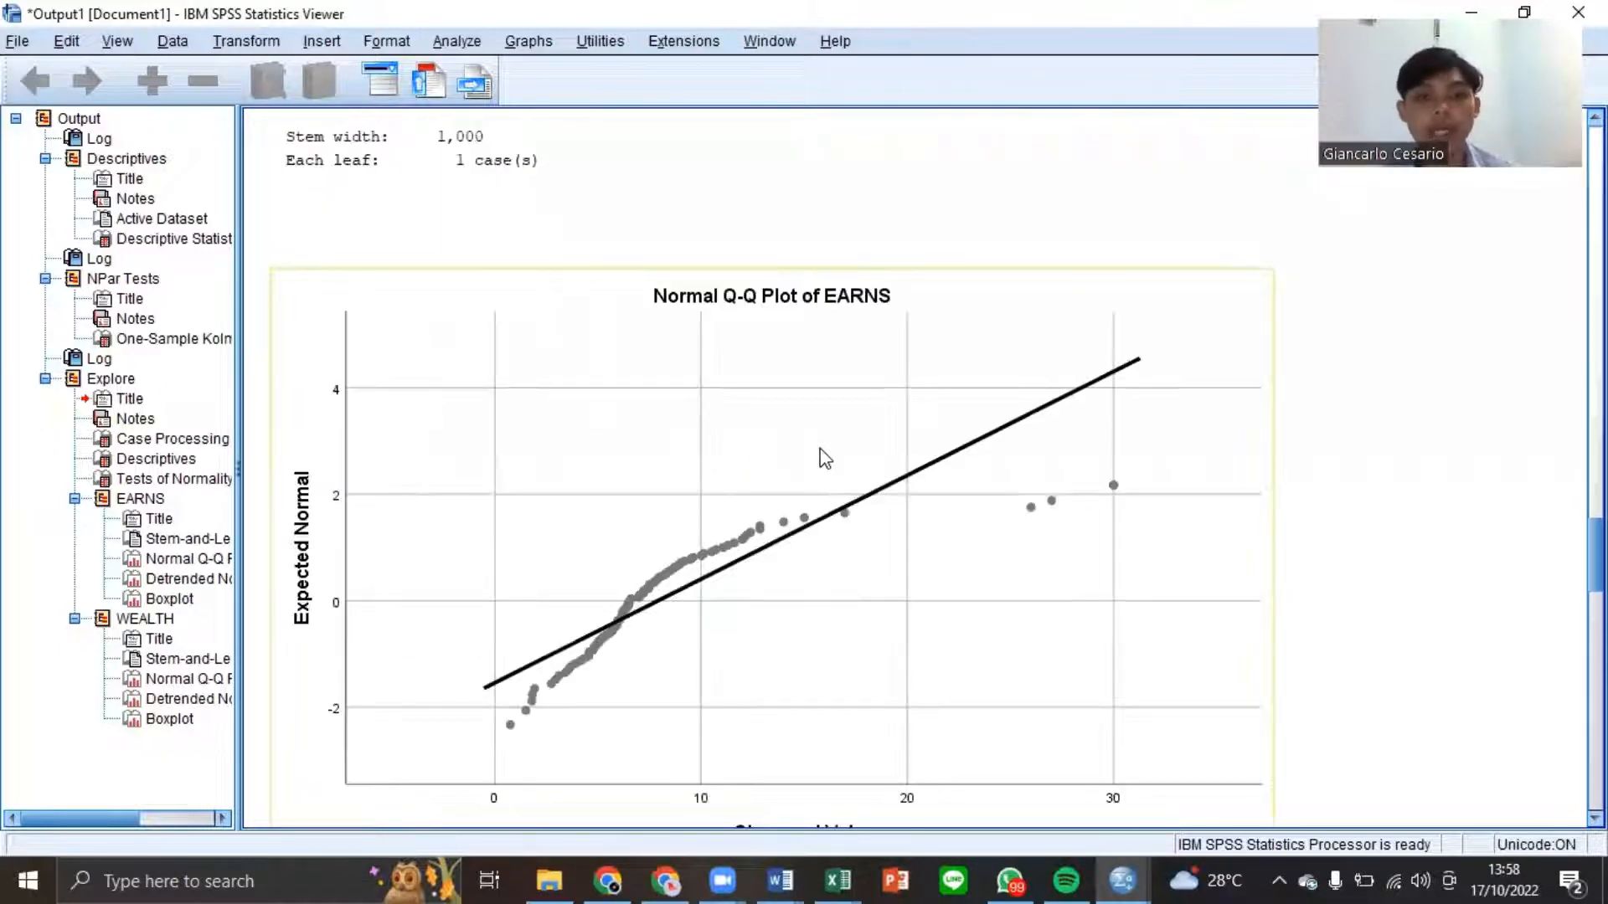
scroll(862, 459, "down", 3)
scroll(905, 460, "up", 3)
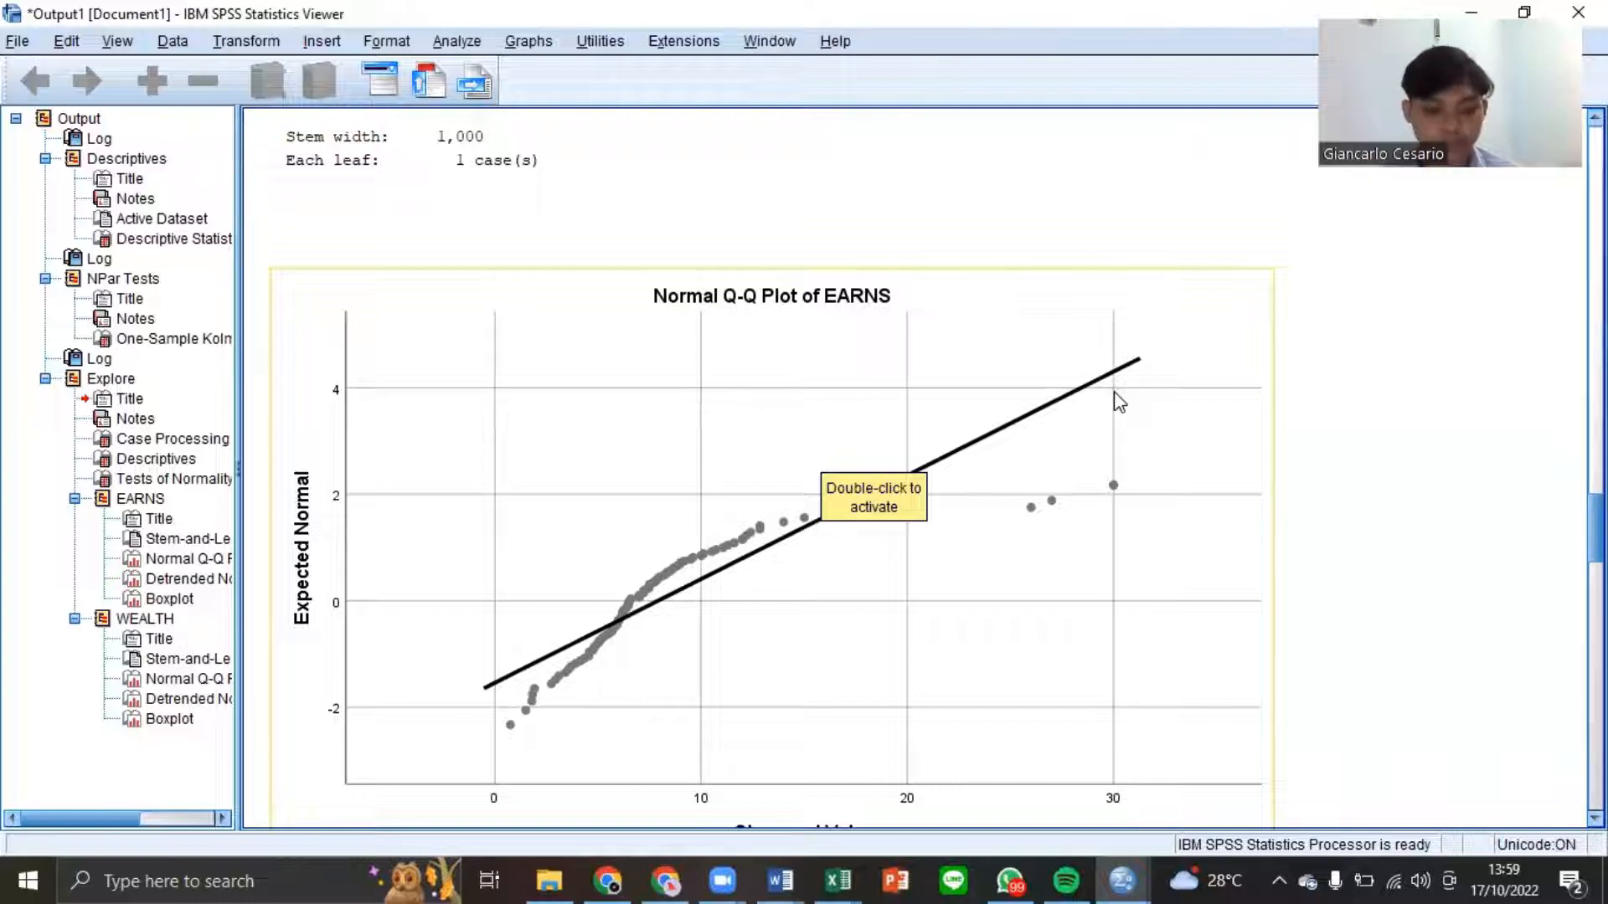
scroll(1079, 437, "down", 2)
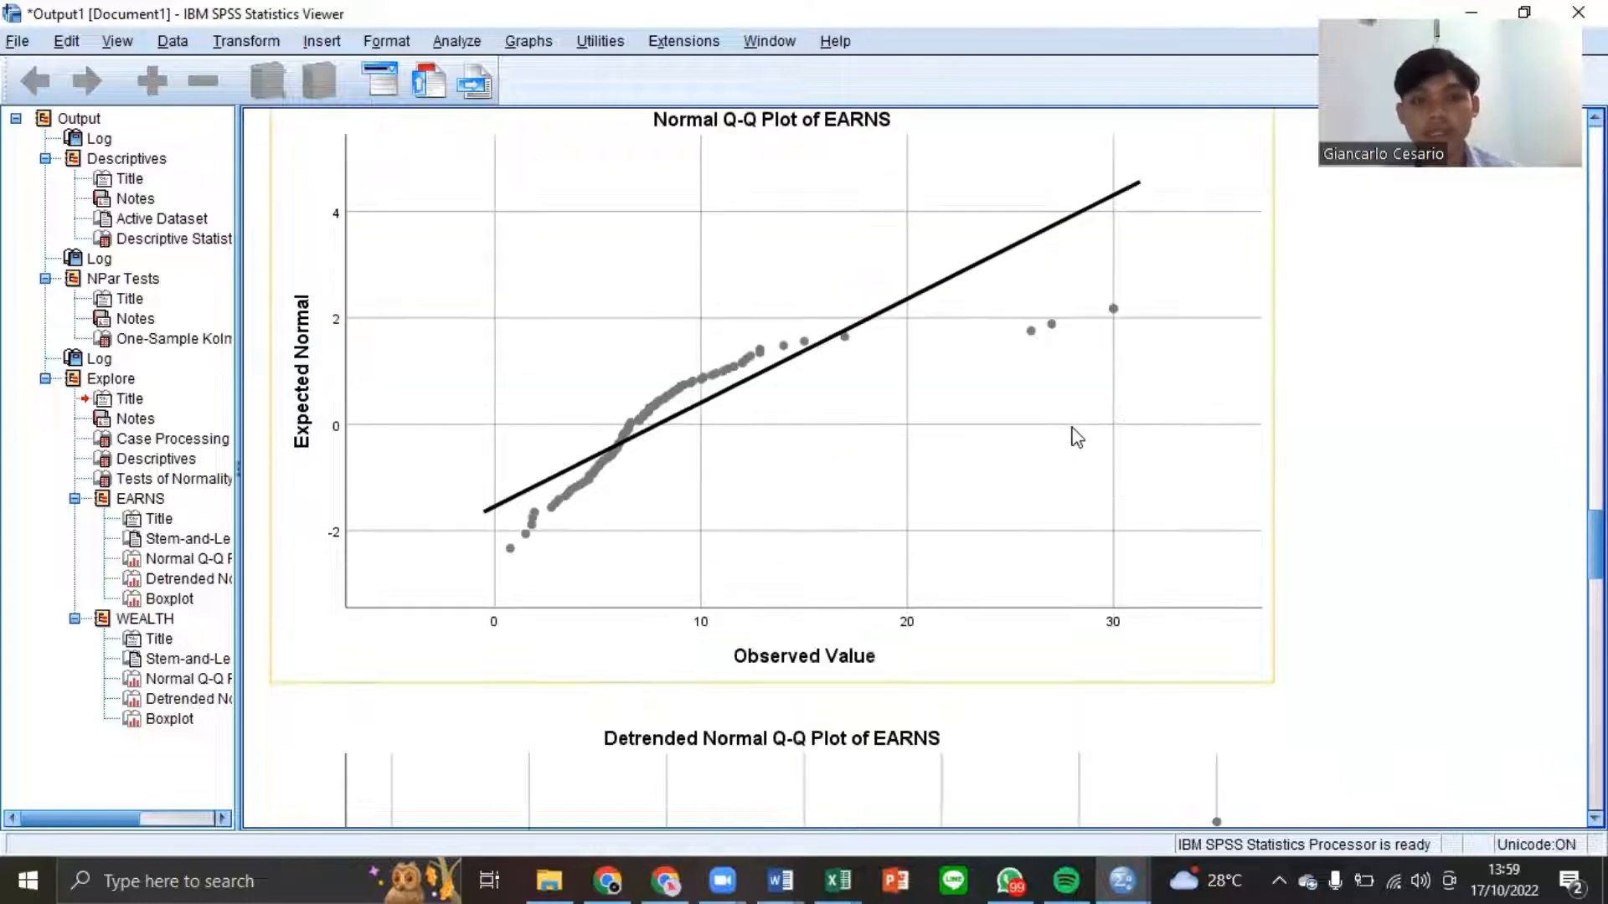
scroll(1077, 438, "down", 3)
scroll(1076, 436, "down", 15)
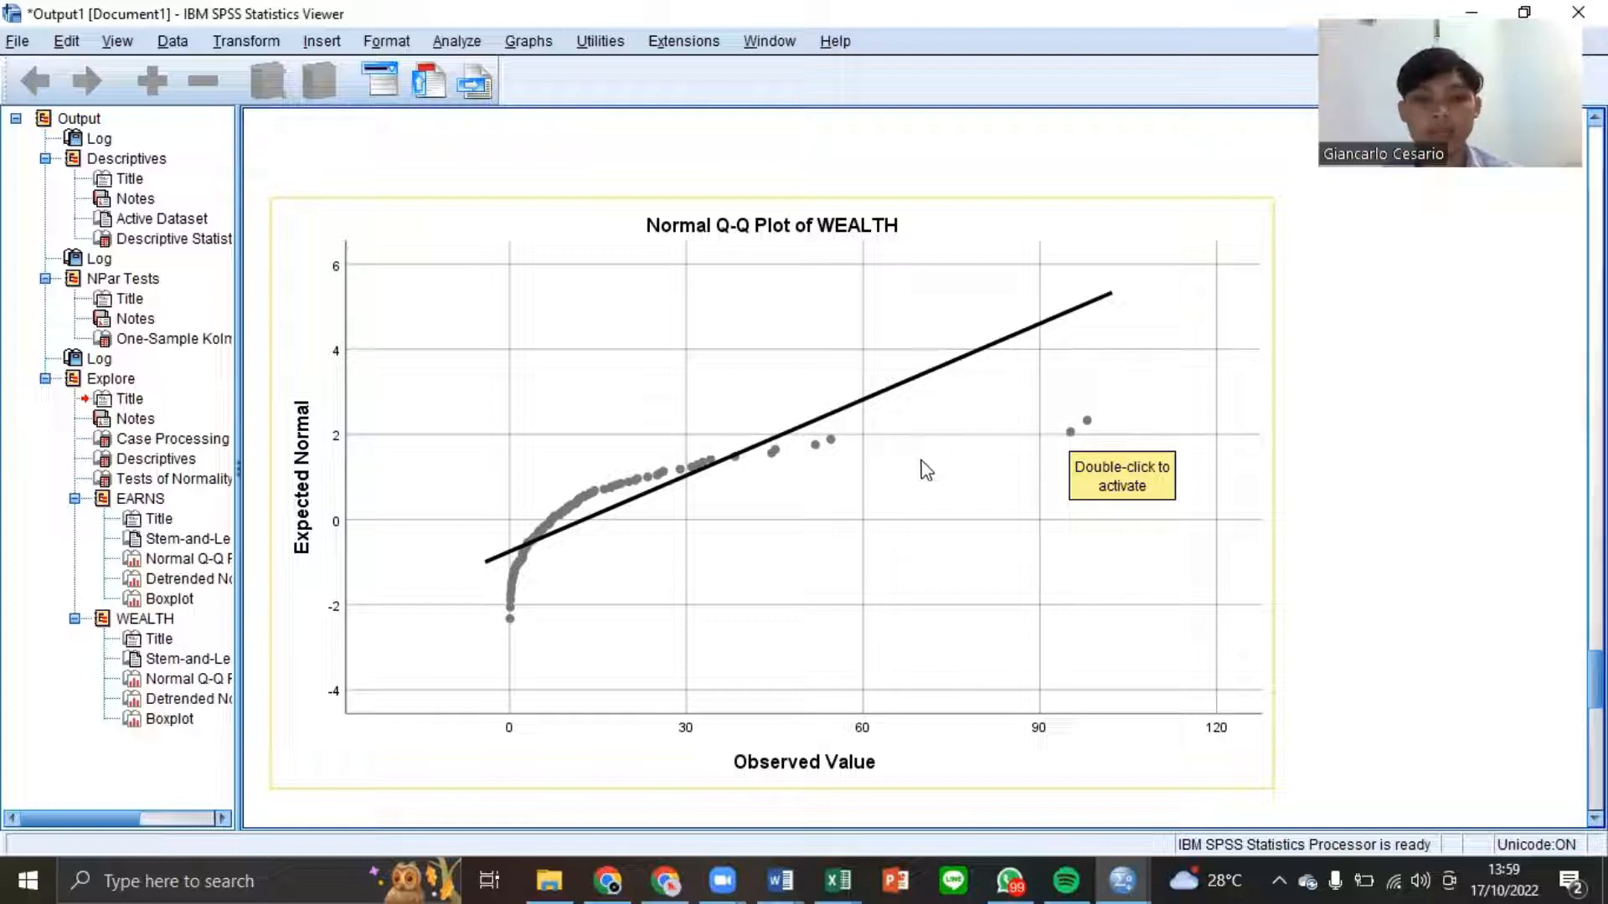
- Examine the Explore boxplots of EARNS and WEALTH for outliers
scroll(925, 470, "up", 10)
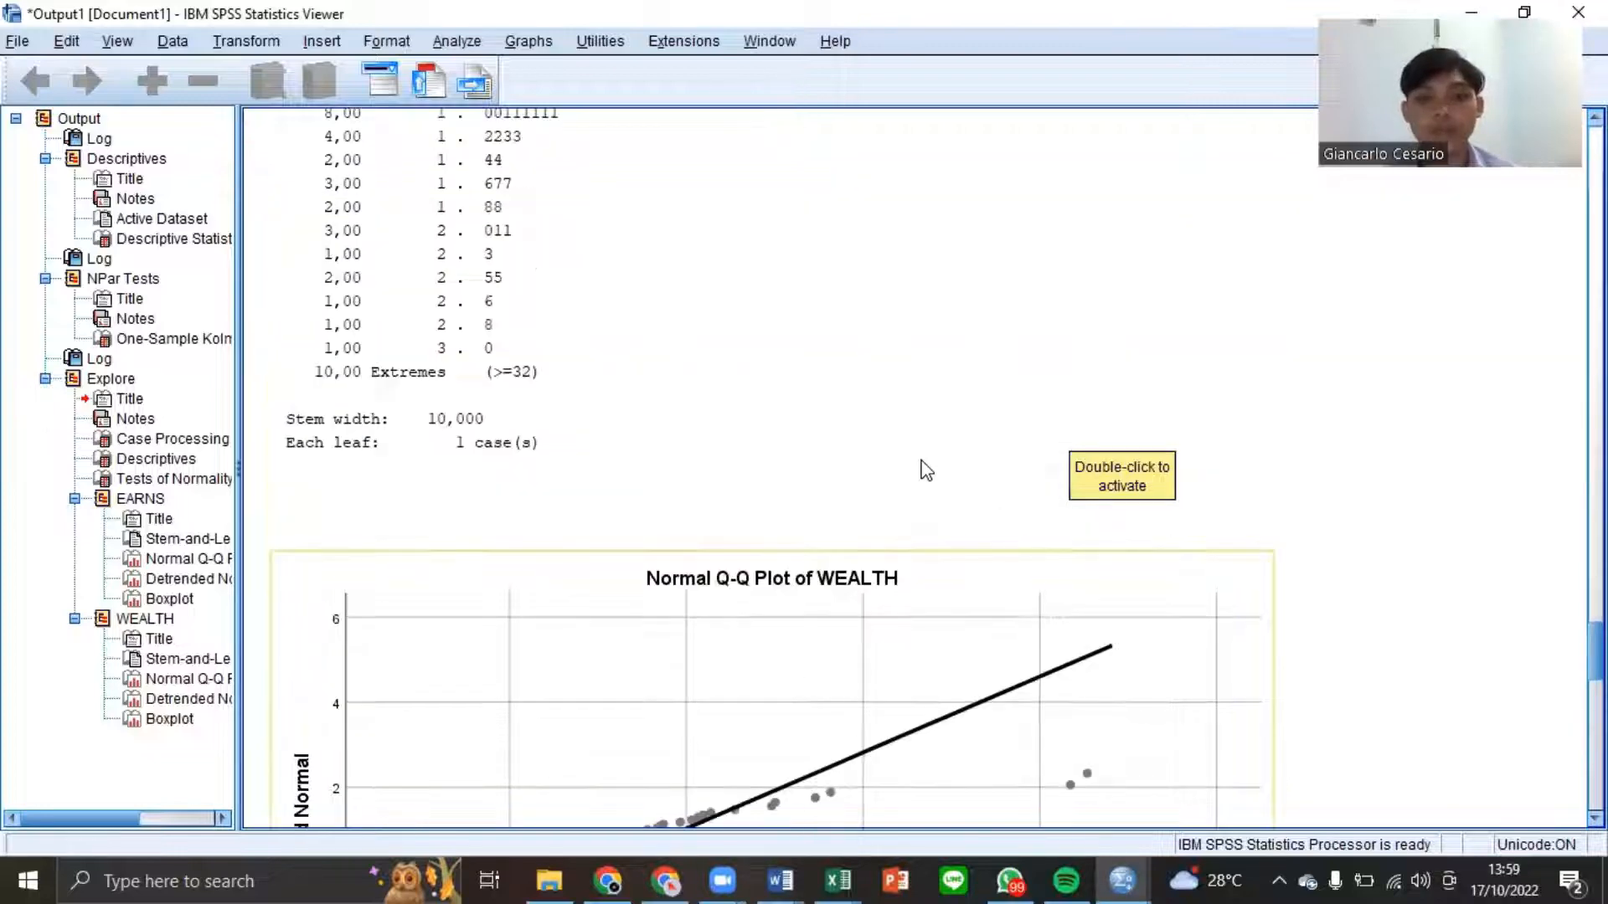
scroll(925, 471, "up", 15)
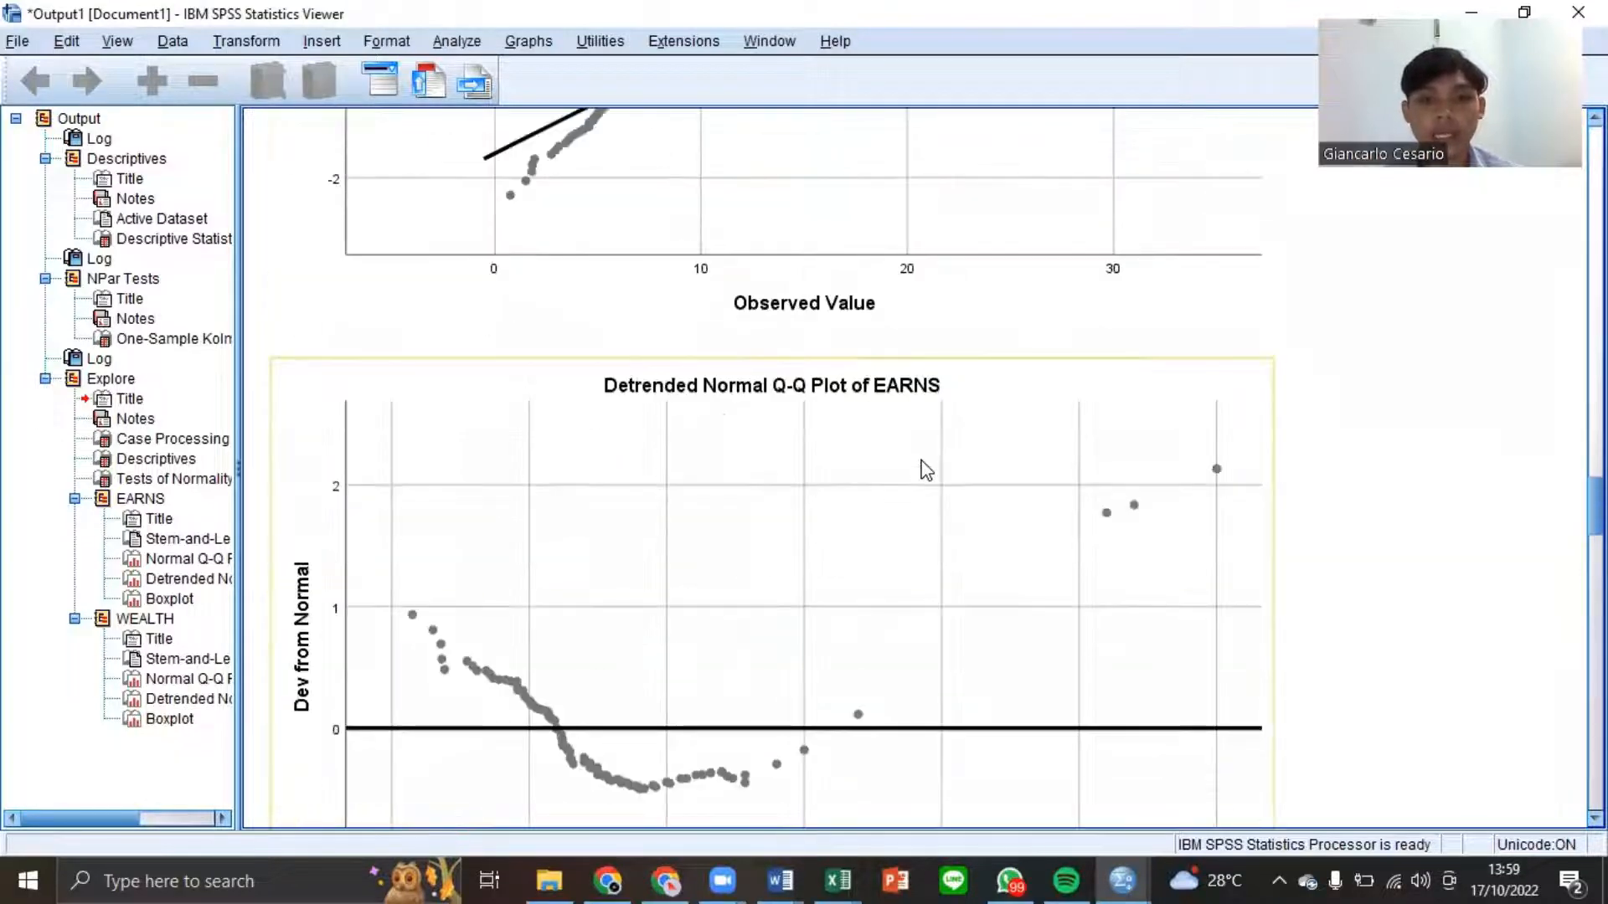
scroll(926, 470, "up", 3)
scroll(926, 470, "down", 15)
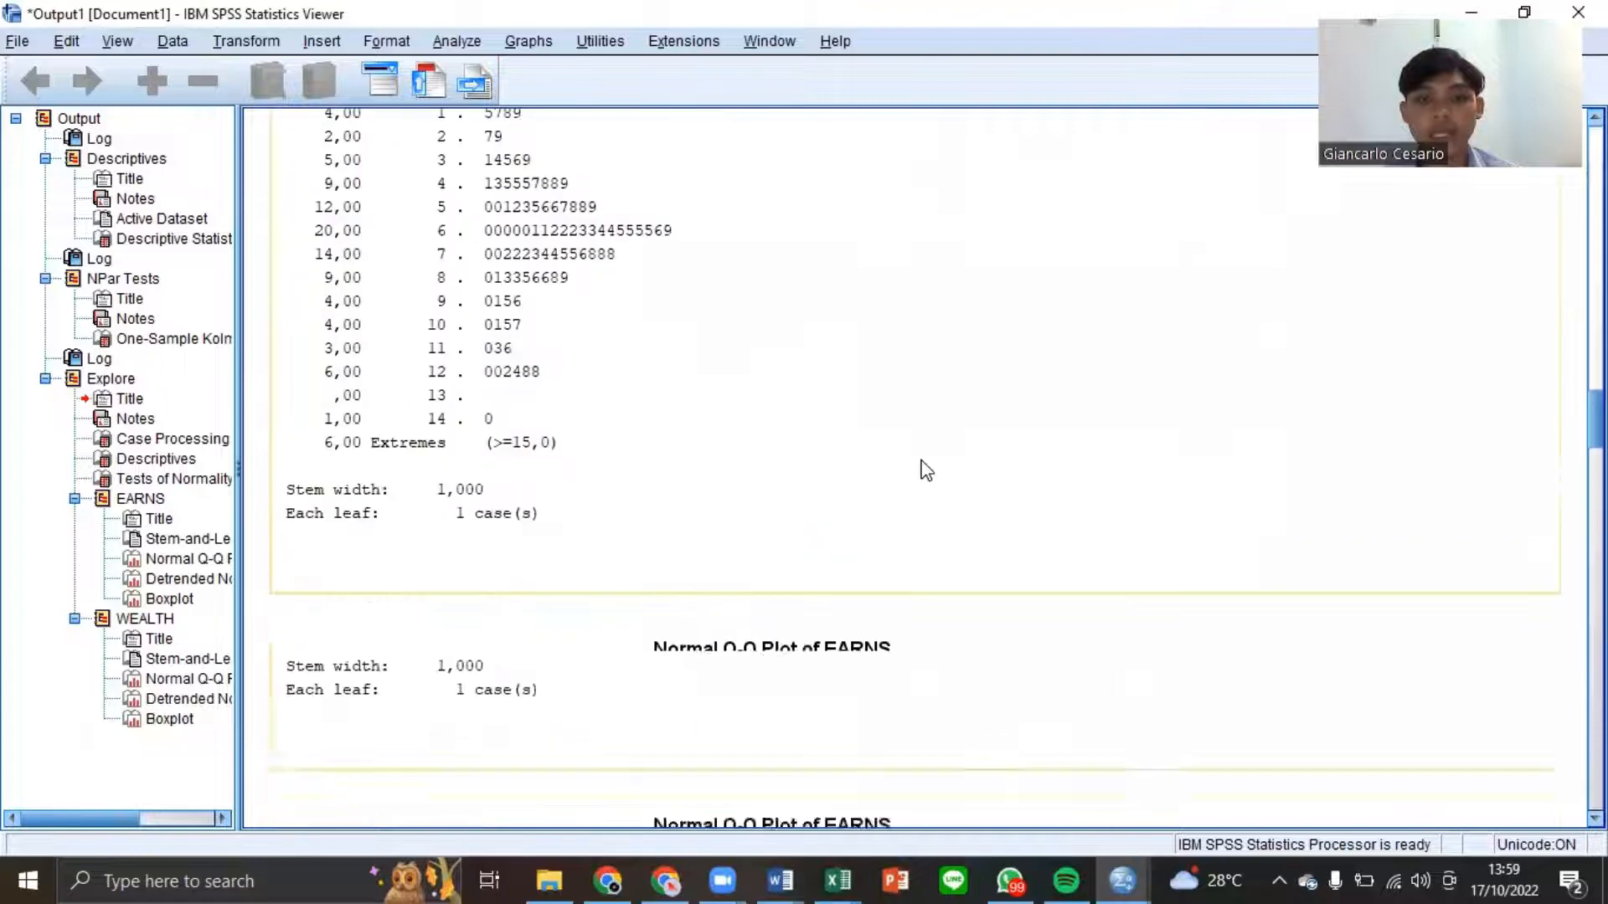
scroll(925, 471, "down", 6)
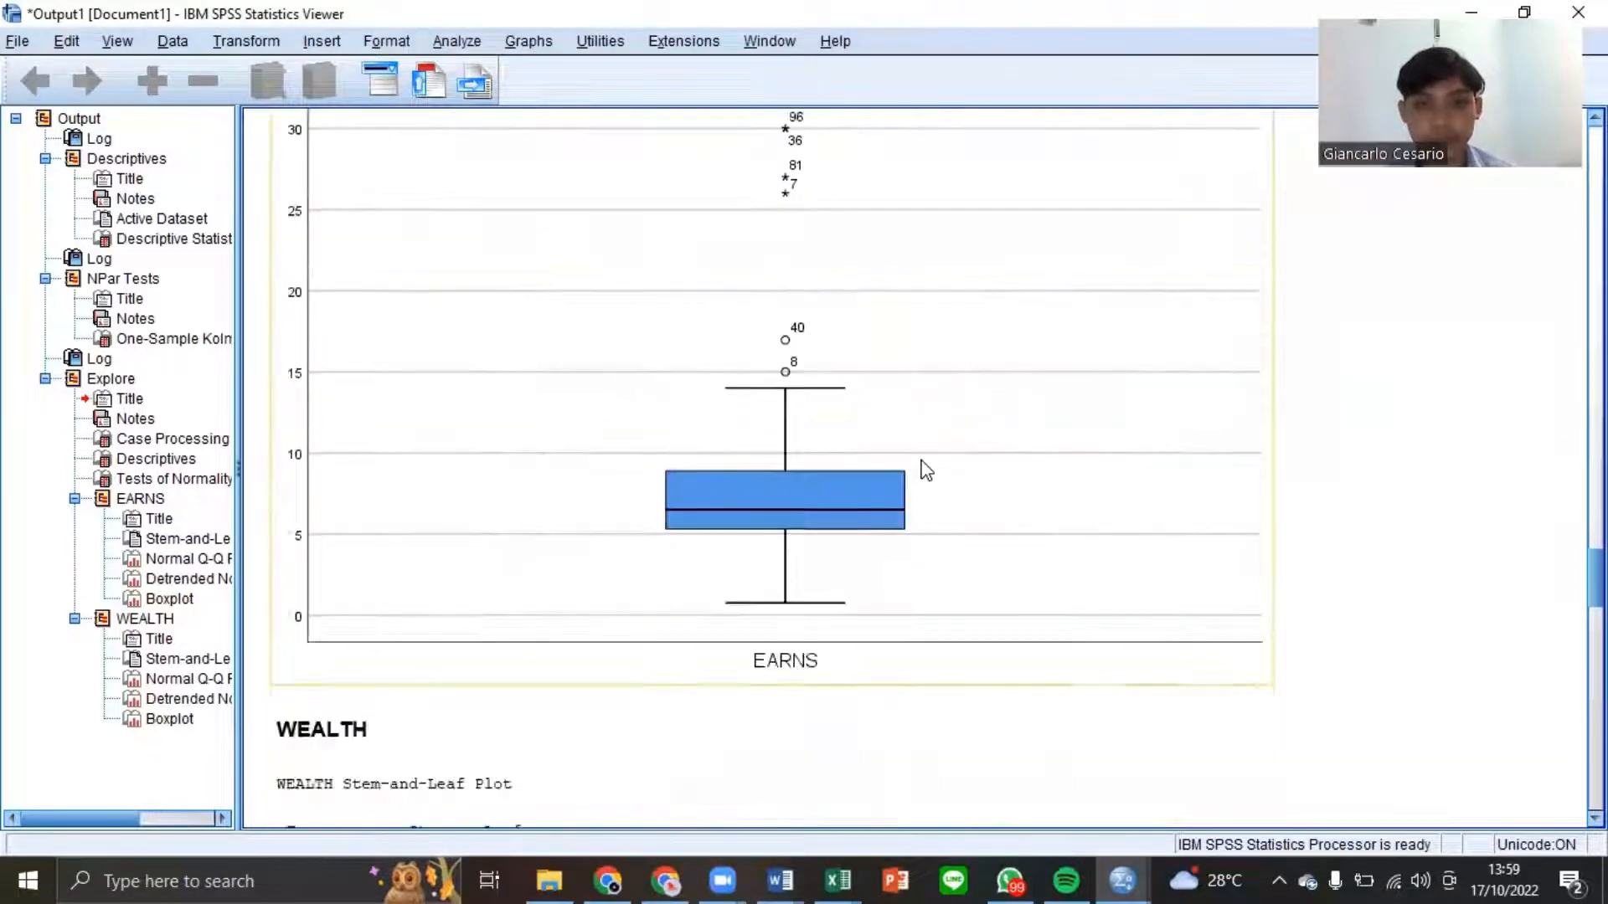
scroll(970, 466, "up", 3)
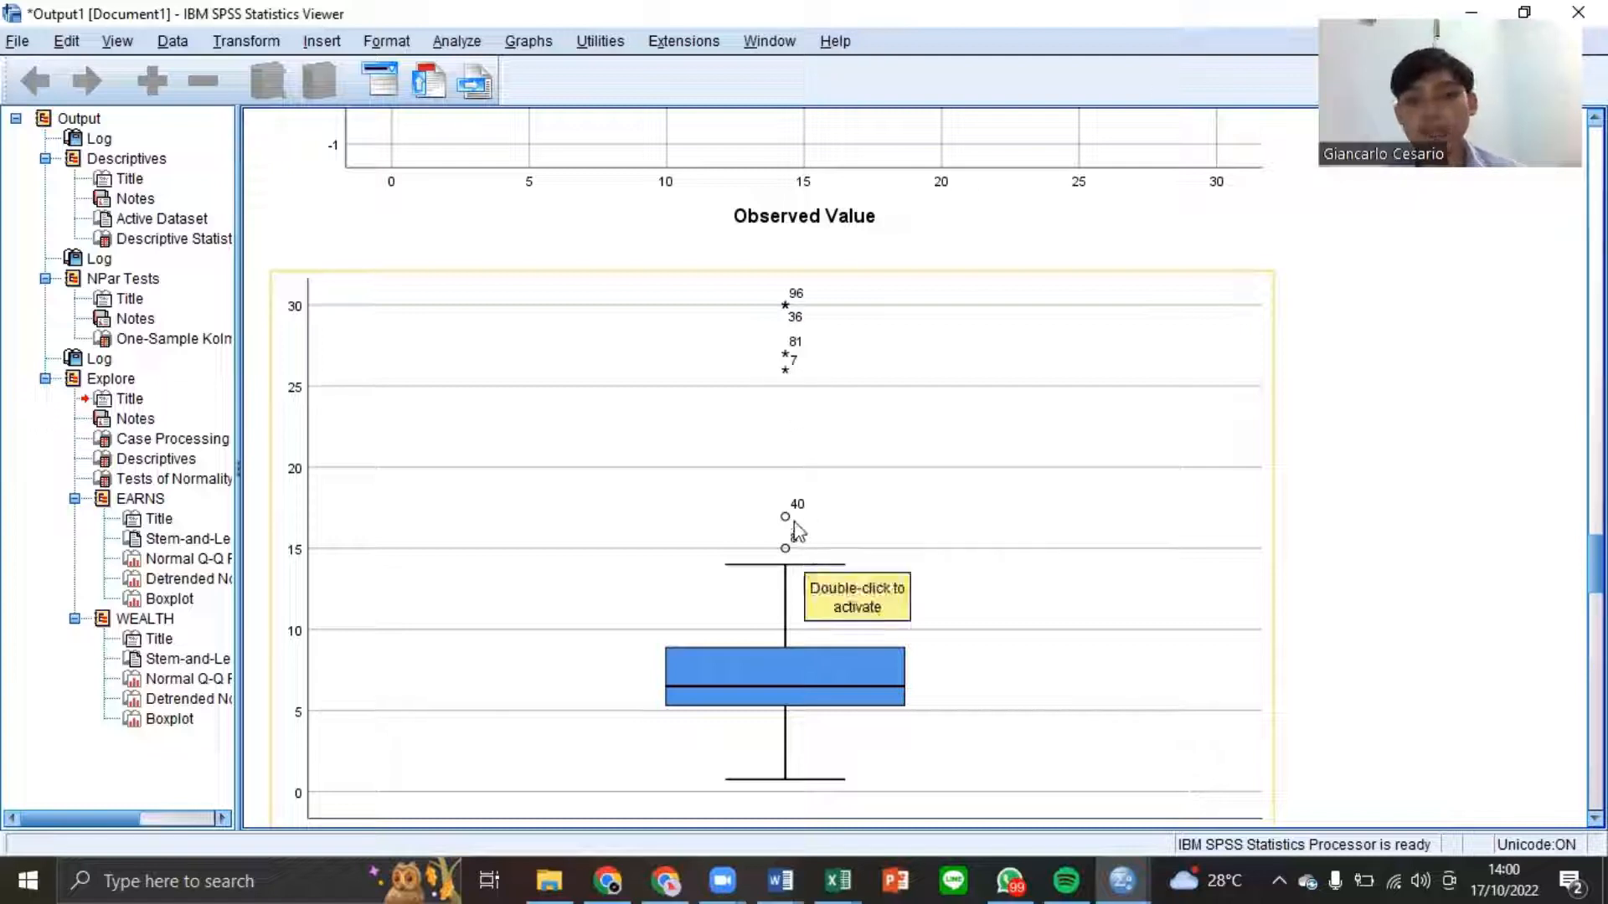
scroll(795, 530, "down", 10)
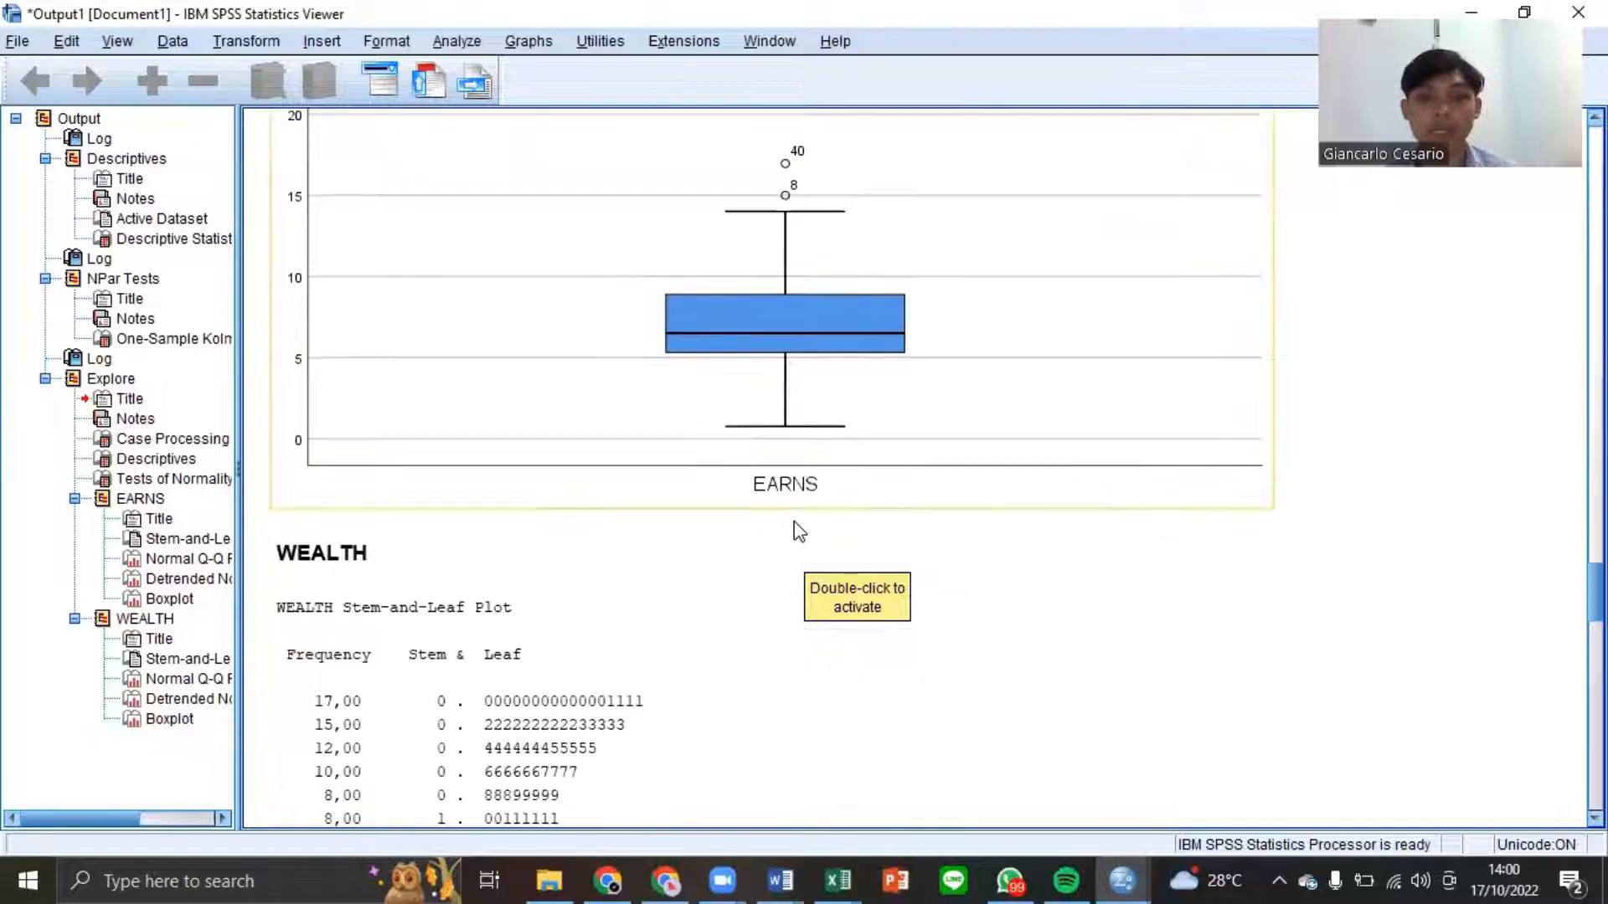
scroll(799, 532, "down", 15)
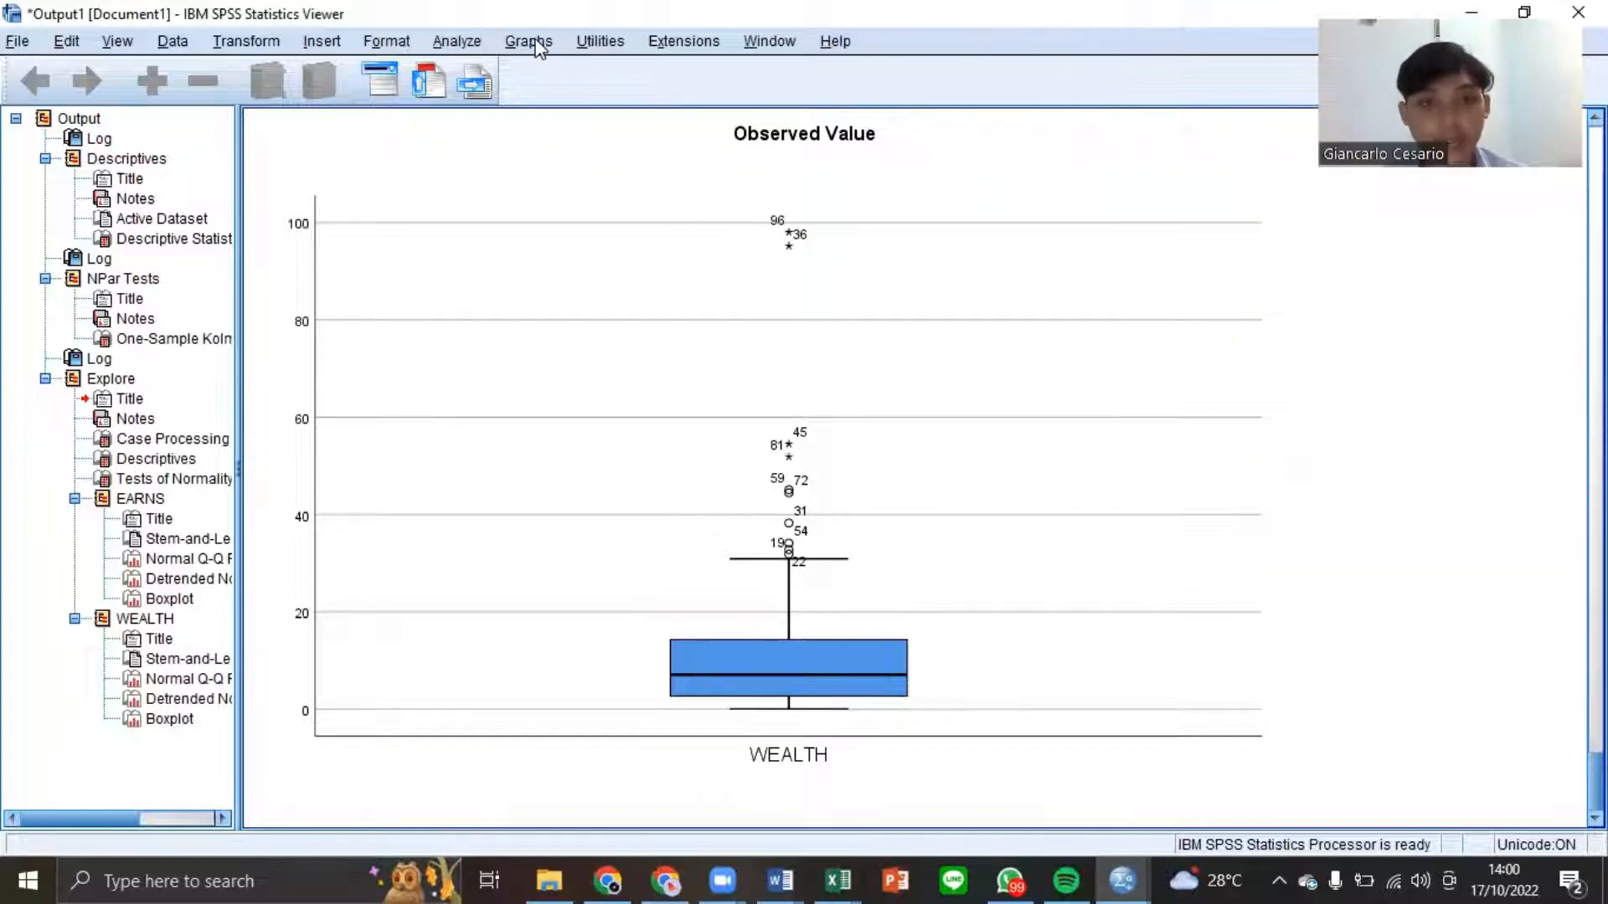
- Create a legacy histogram of EARNS without a normal curve
left_click(528, 41)
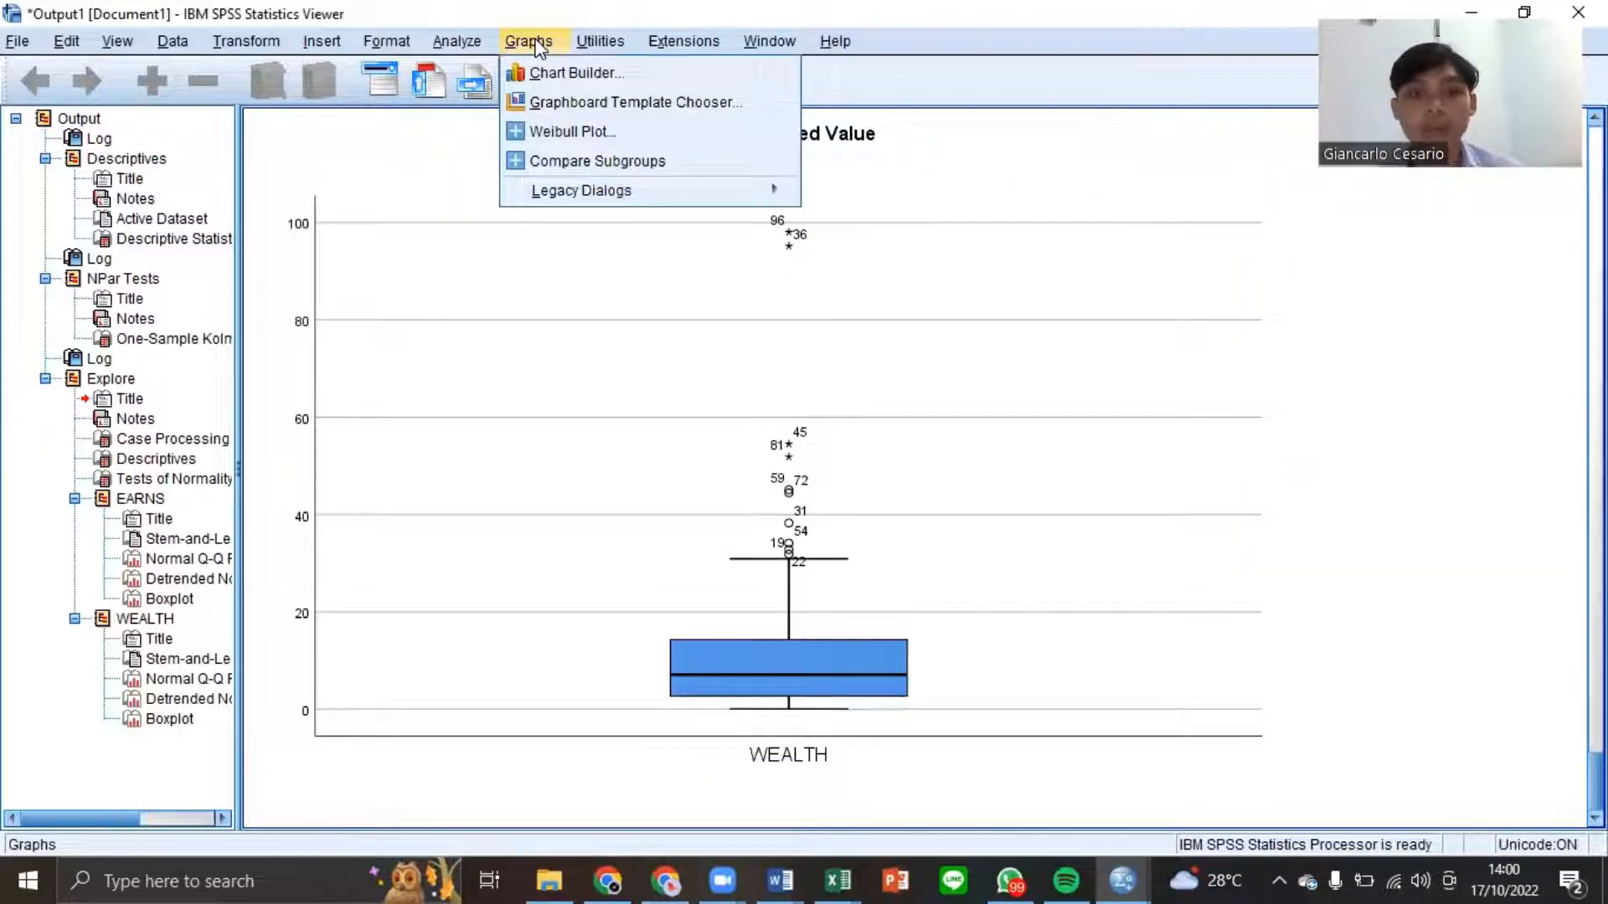
mouse_move(625, 204)
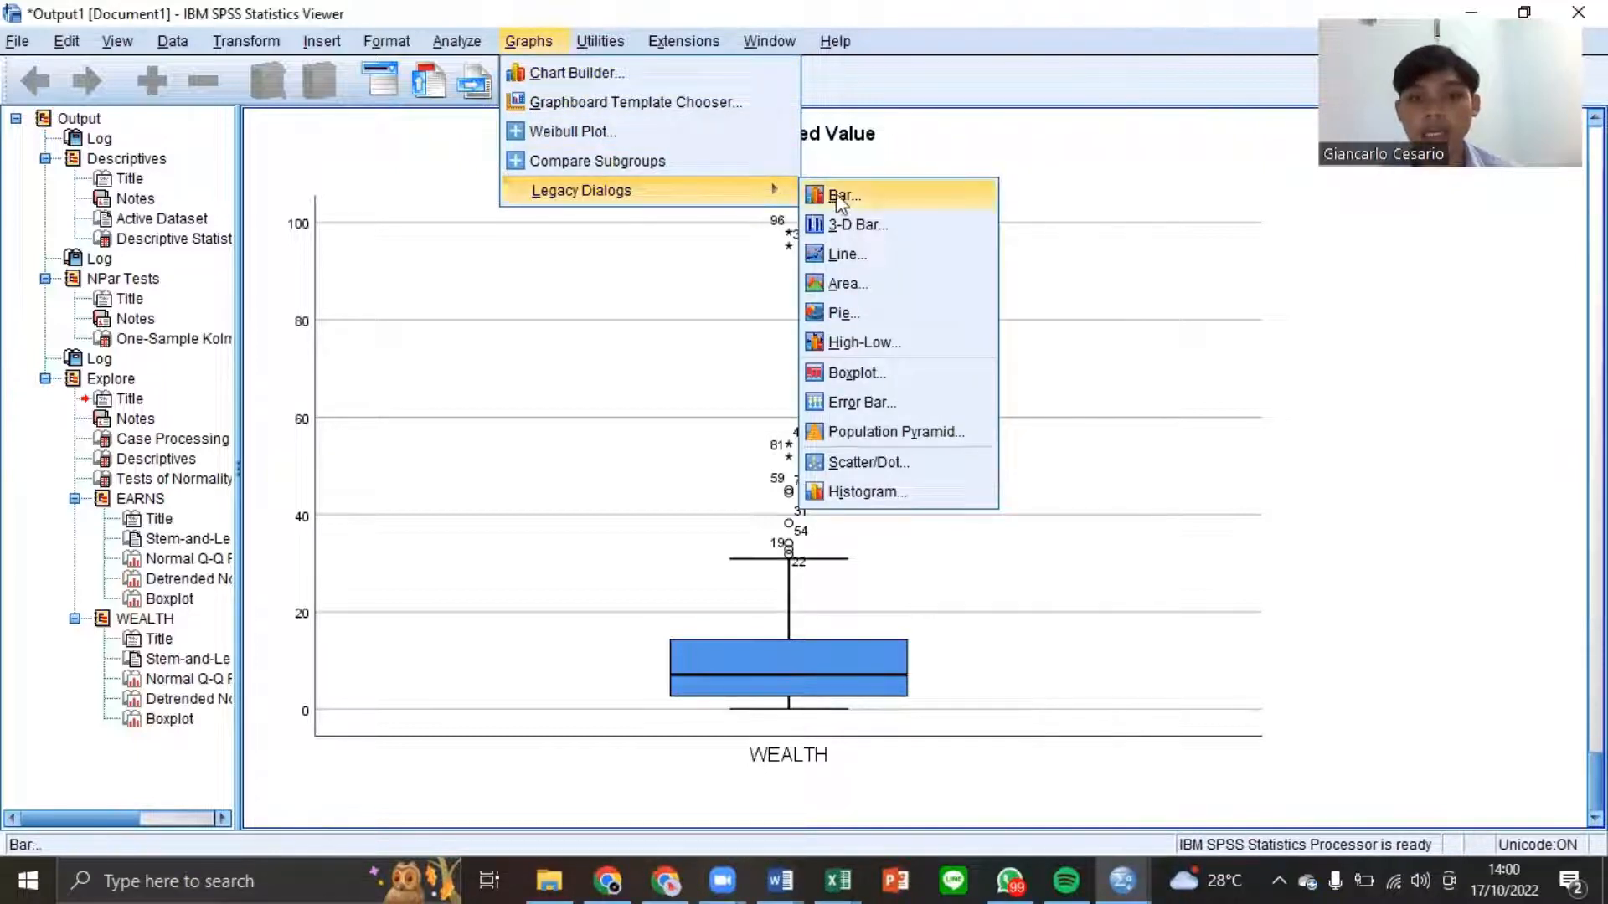
left_click(896, 492)
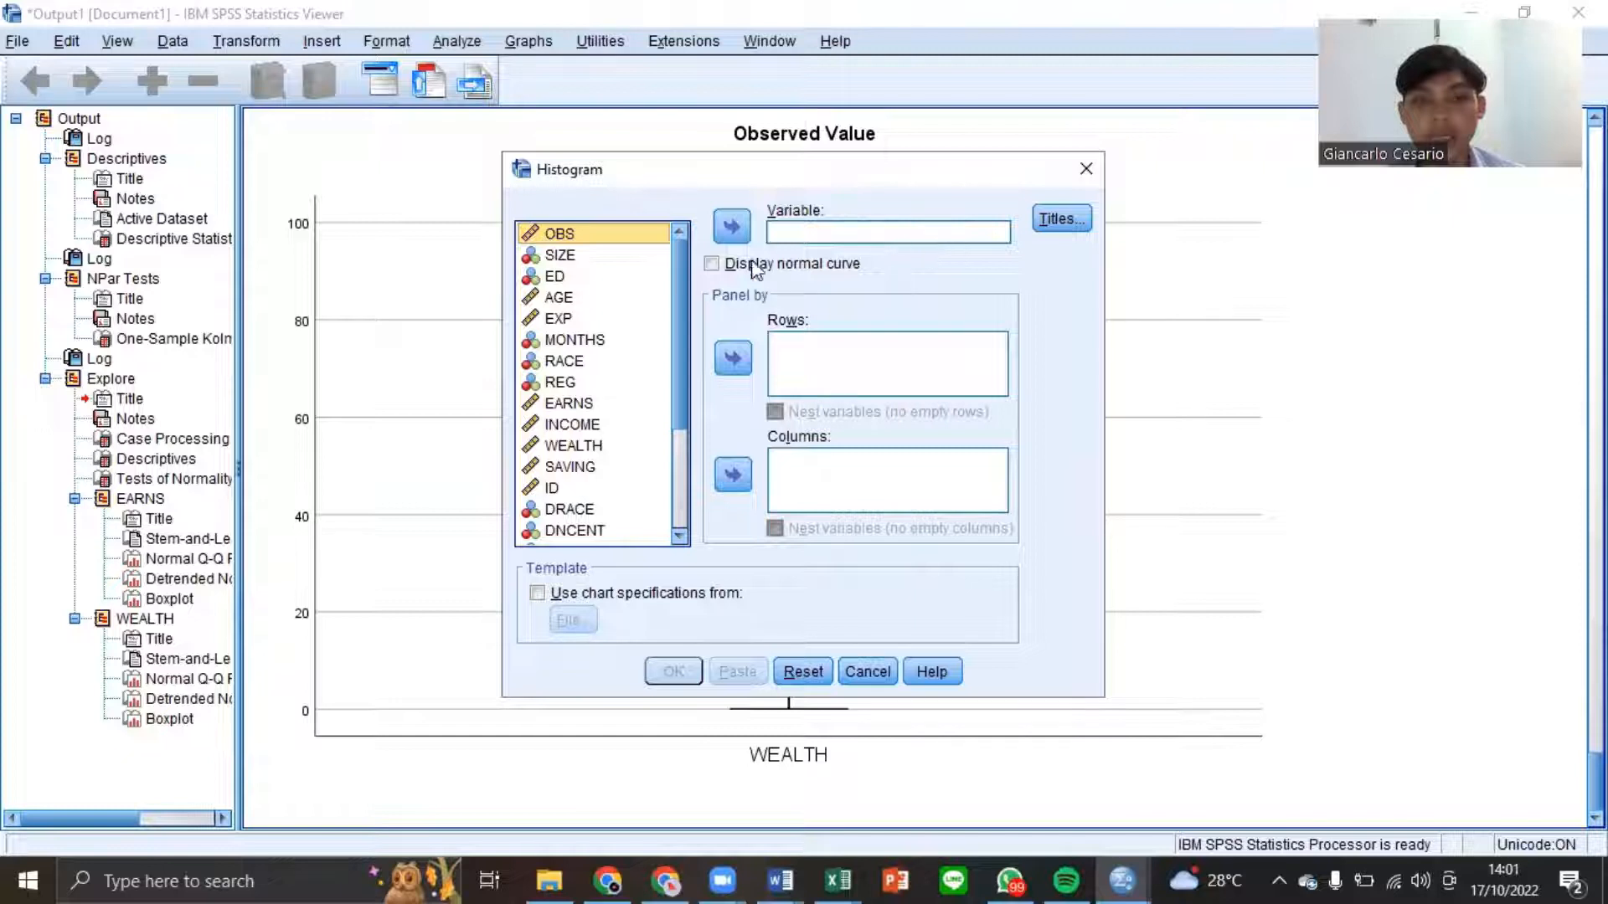
left_click(578, 404)
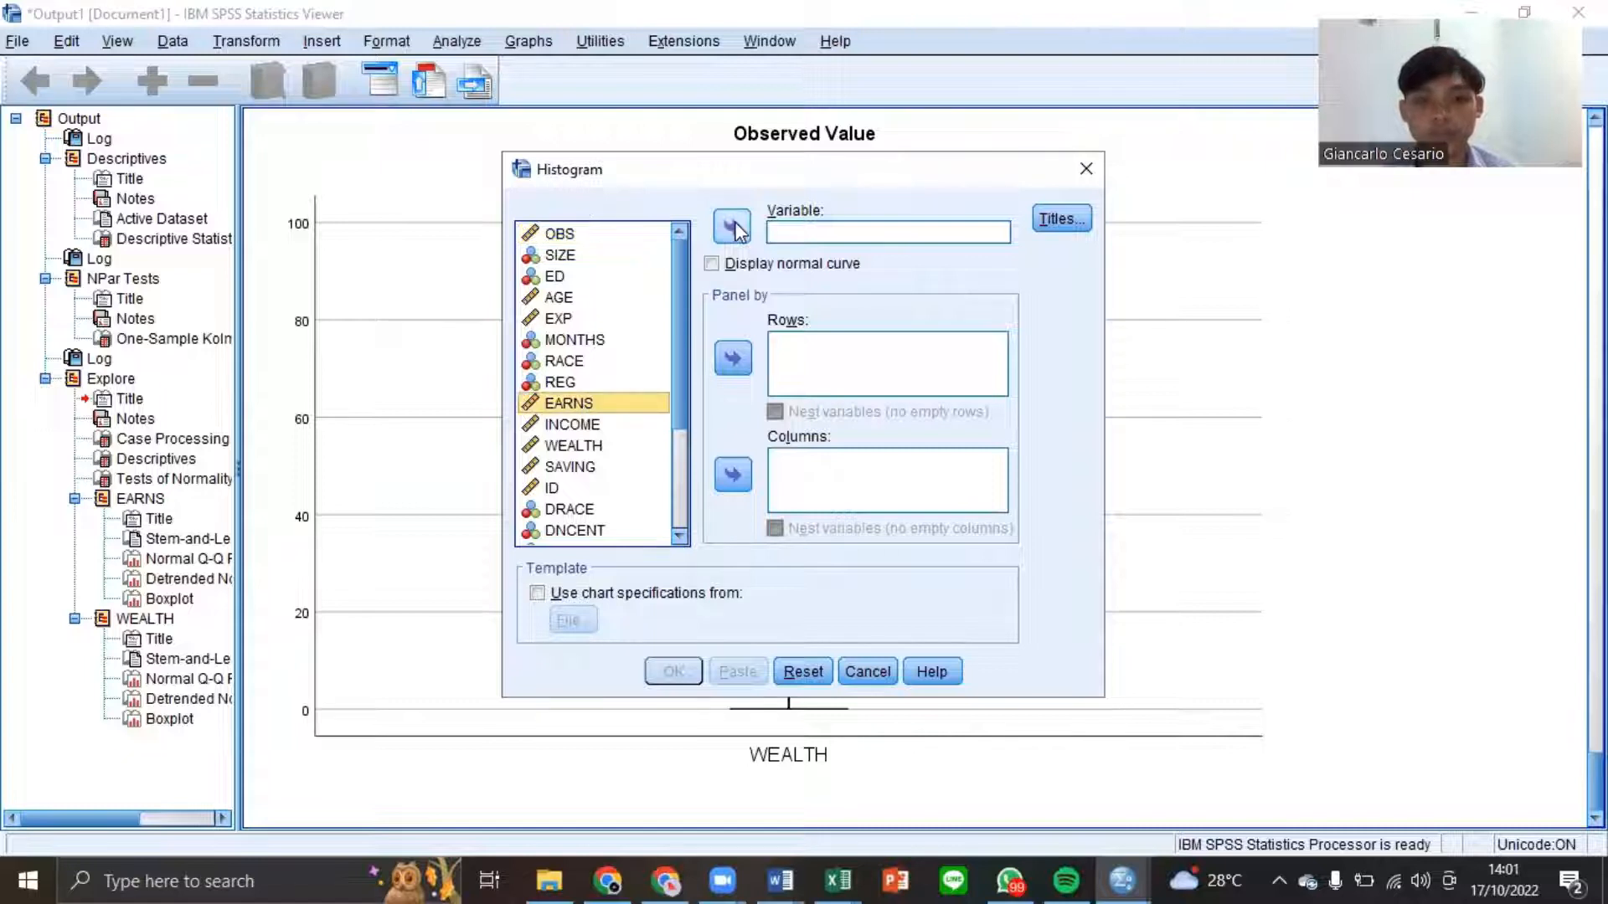
left_click(734, 228)
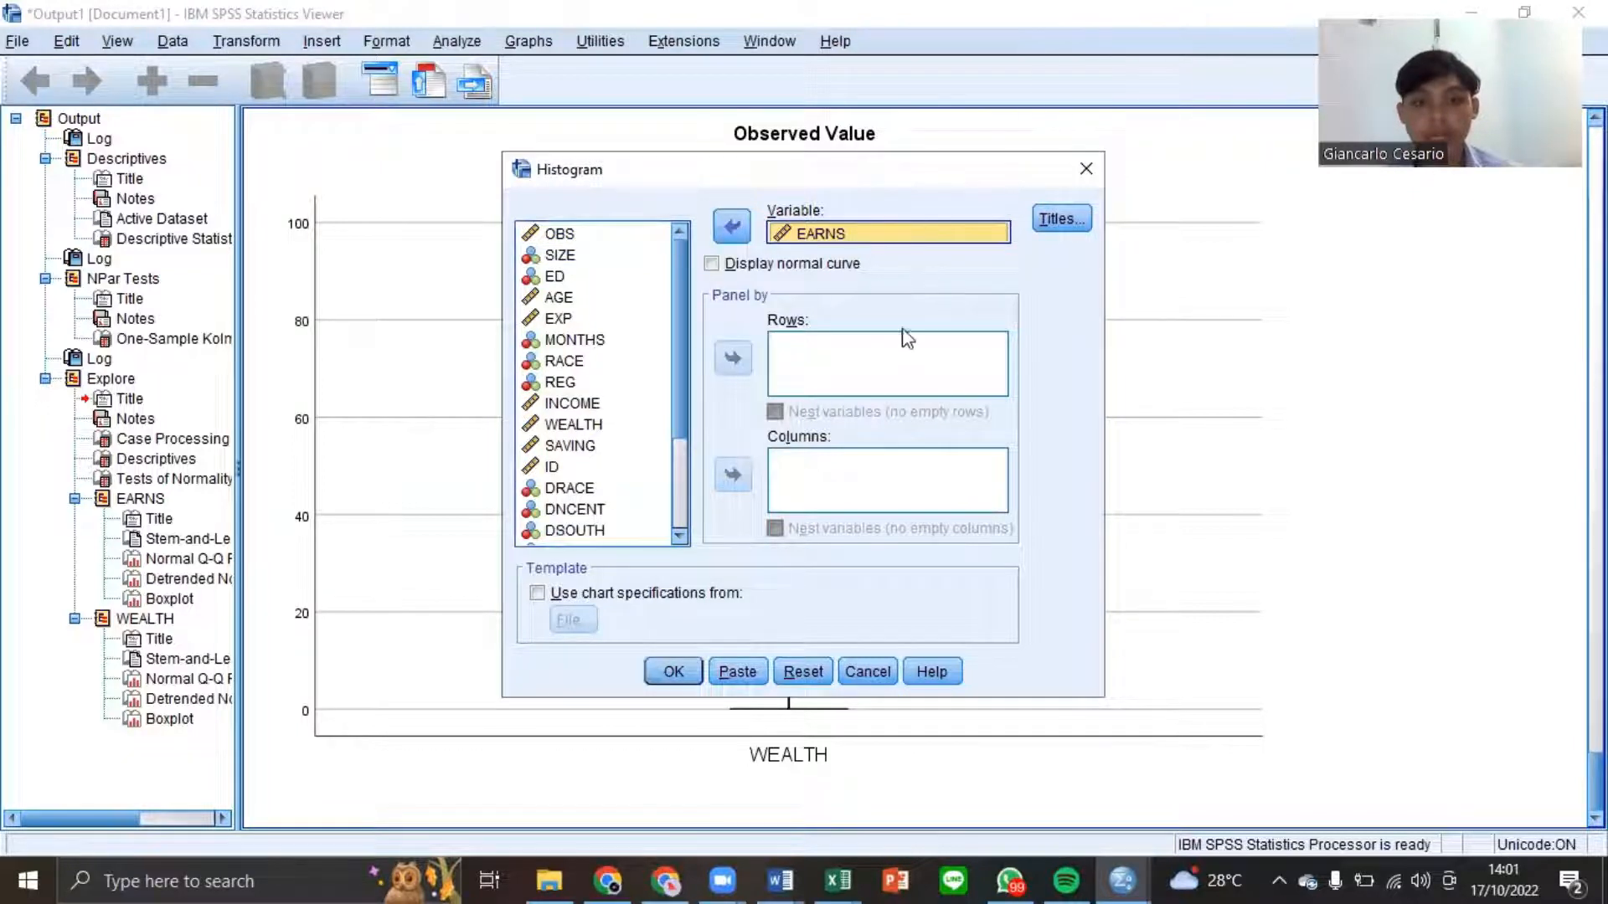
left_click(674, 671)
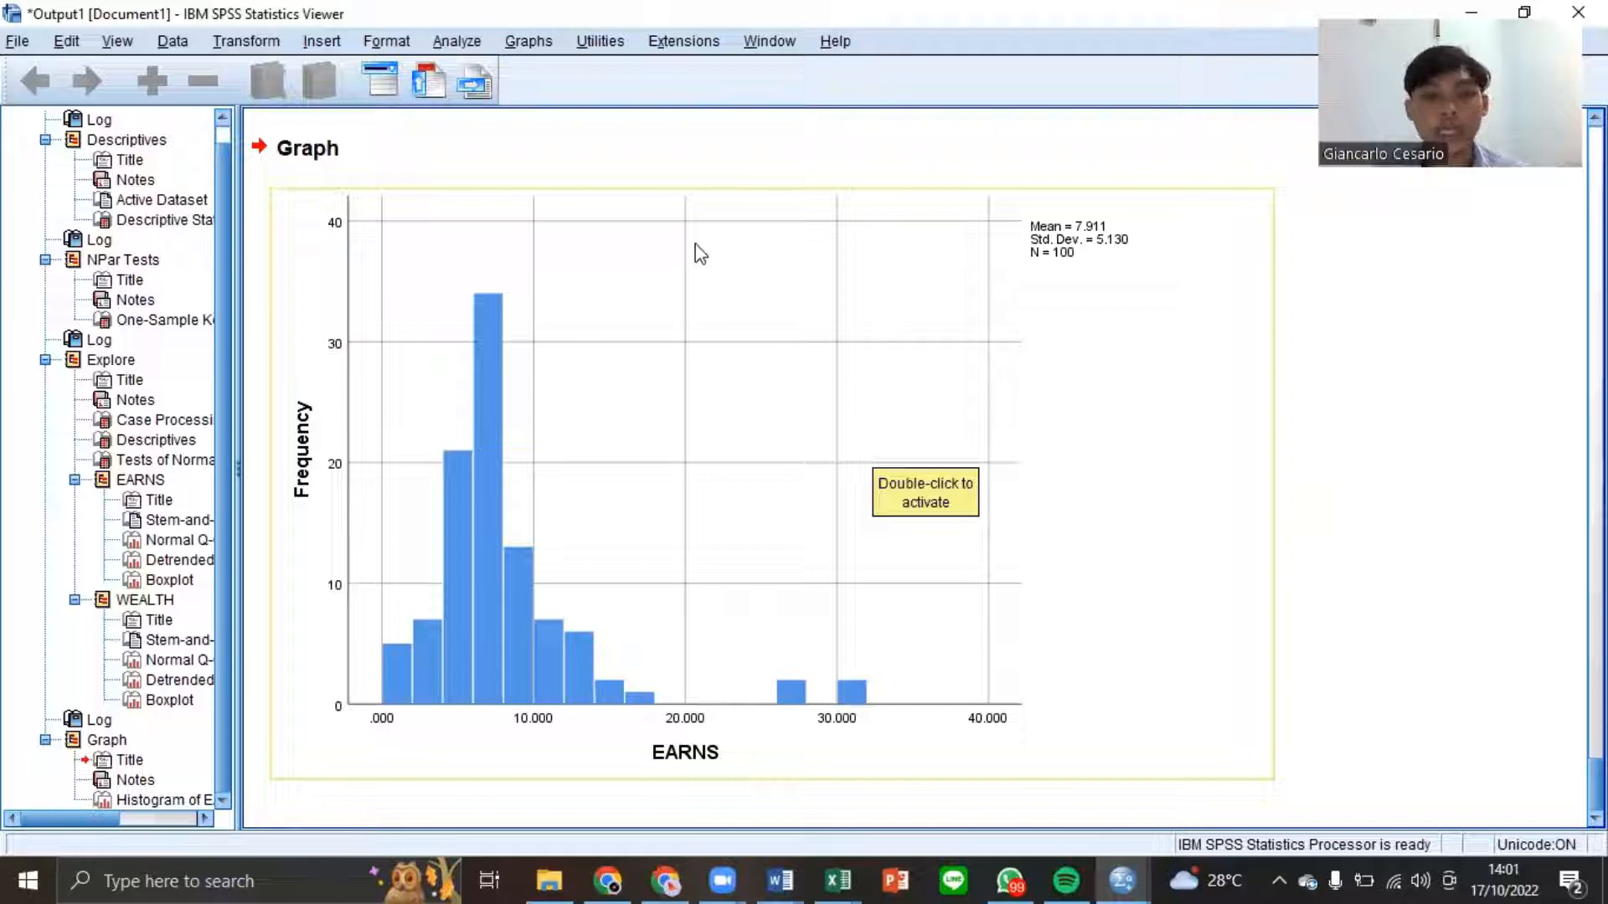
- Create a second legacy histogram with WEALTH replacing EARNS as the variable
left_click(615, 157)
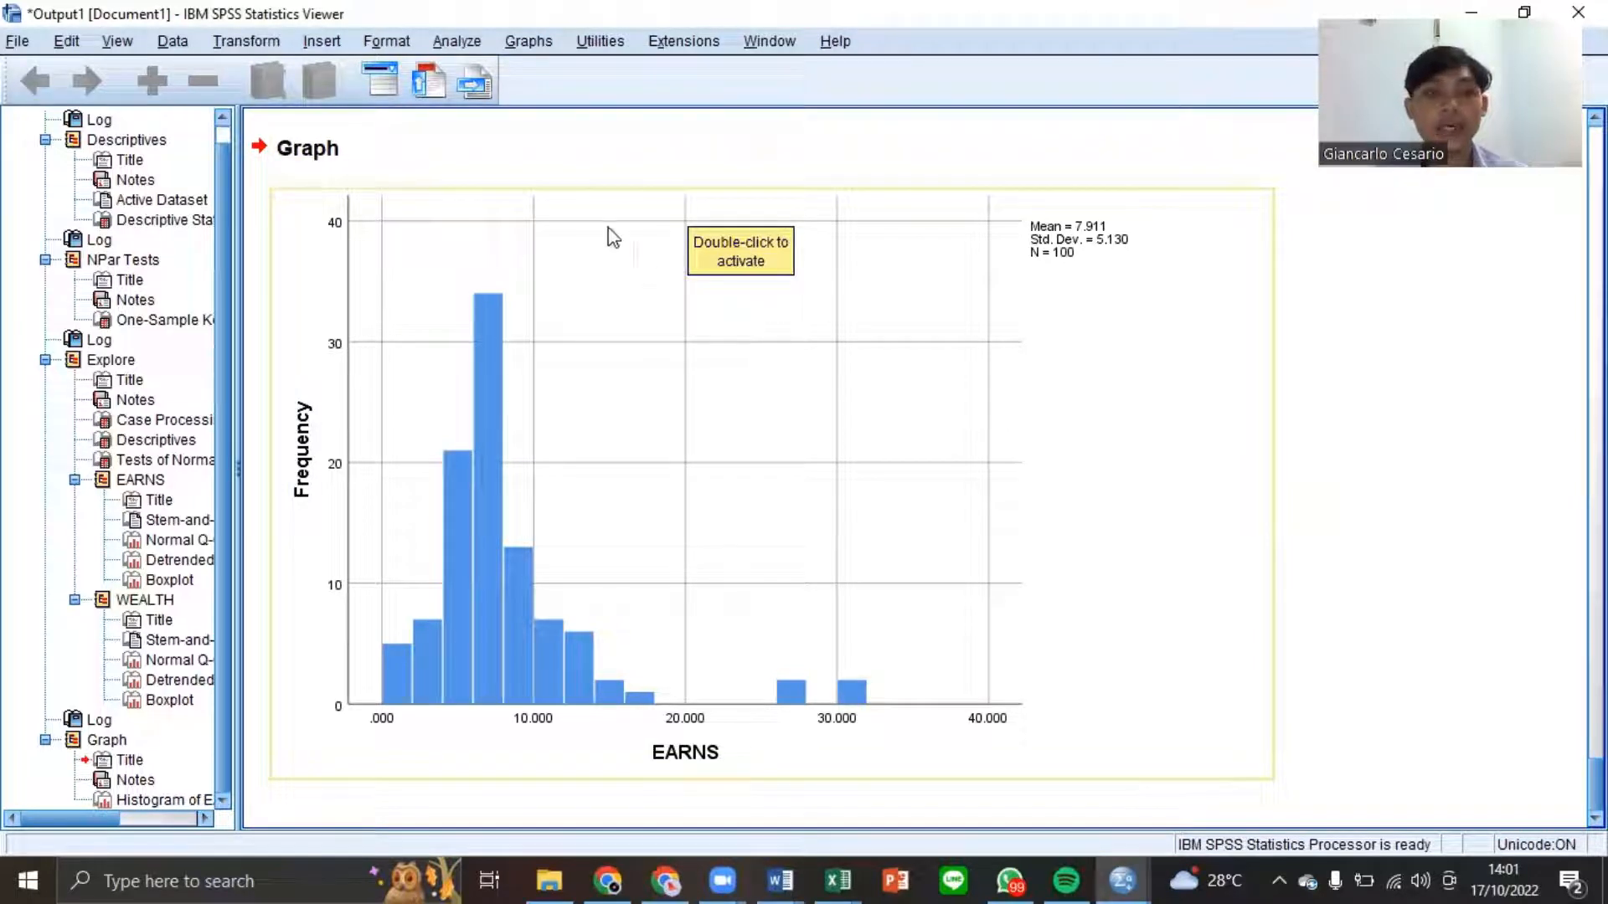
left_click(529, 43)
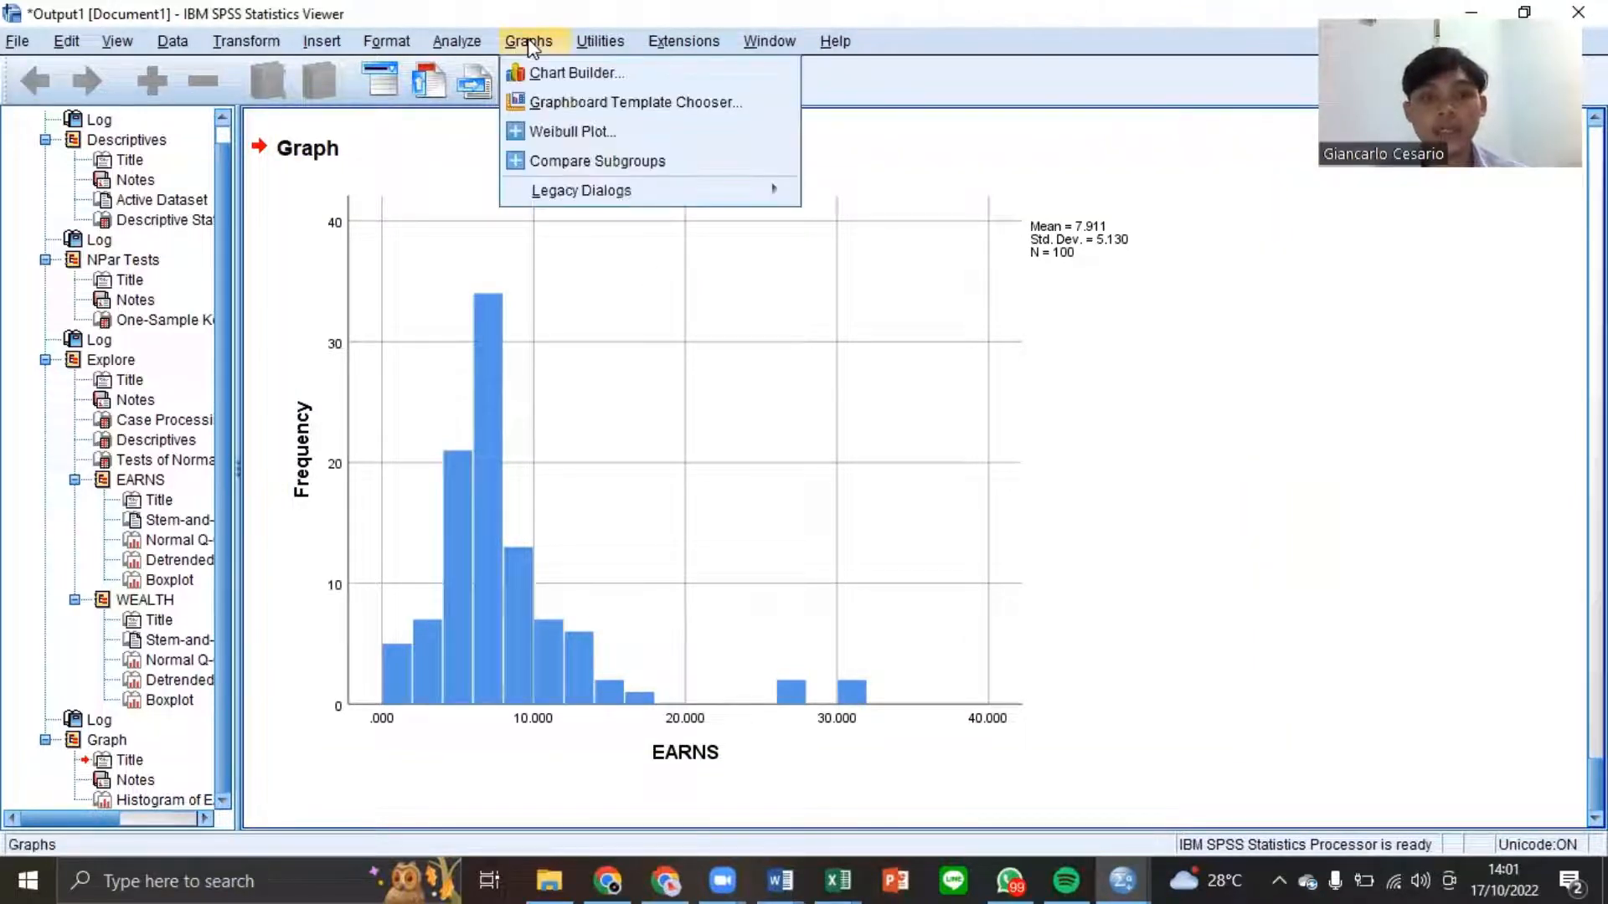
mouse_move(565, 189)
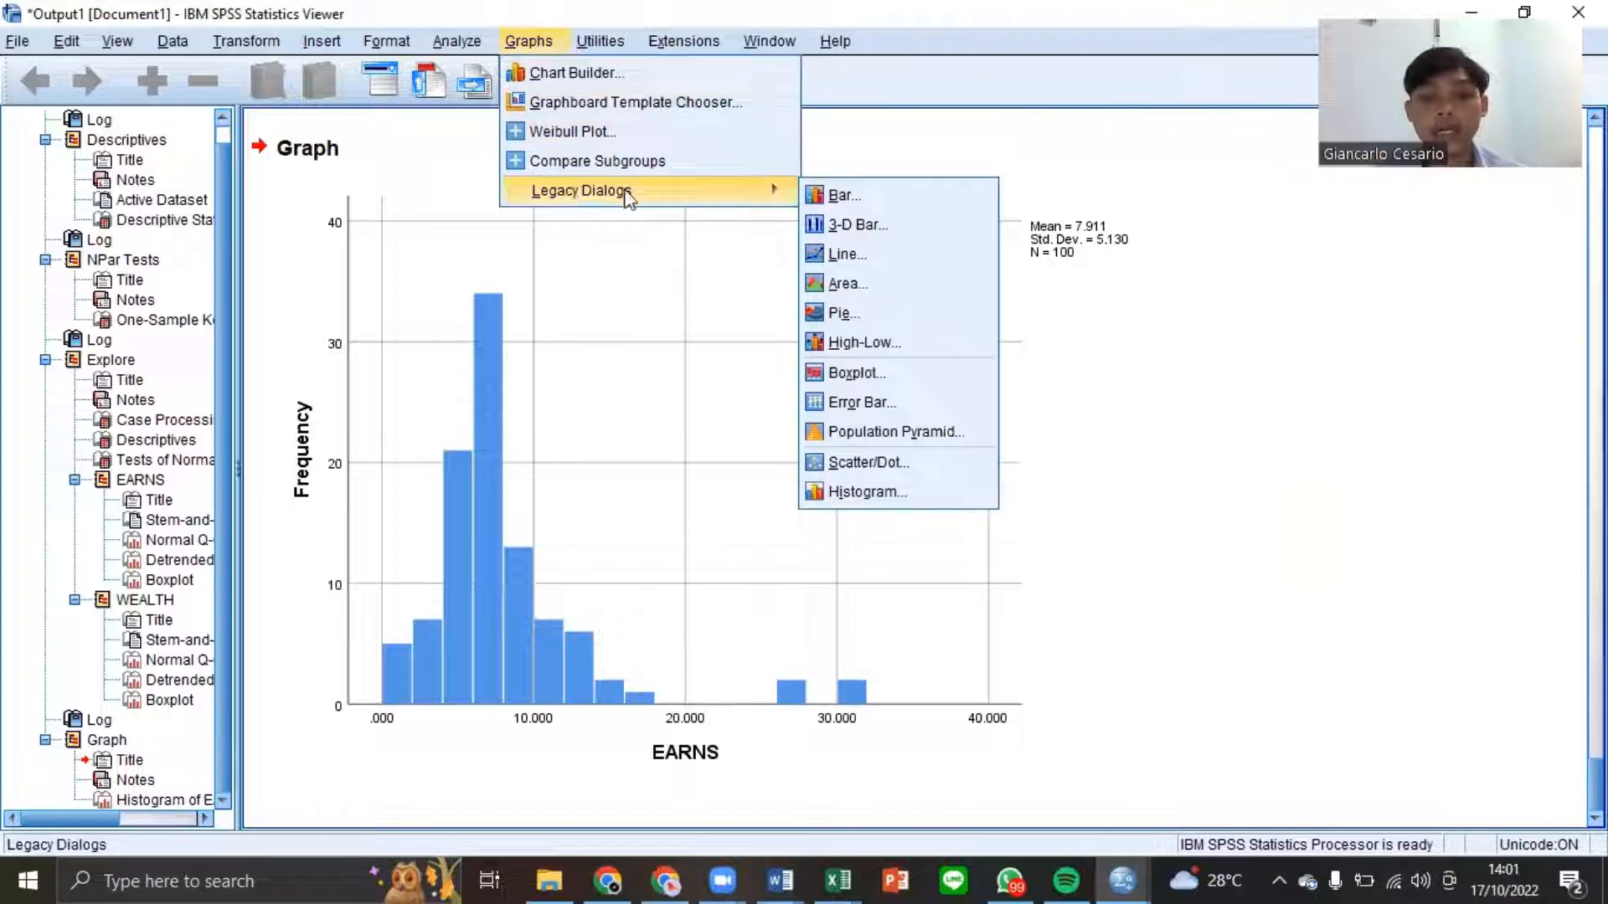
left_click(904, 492)
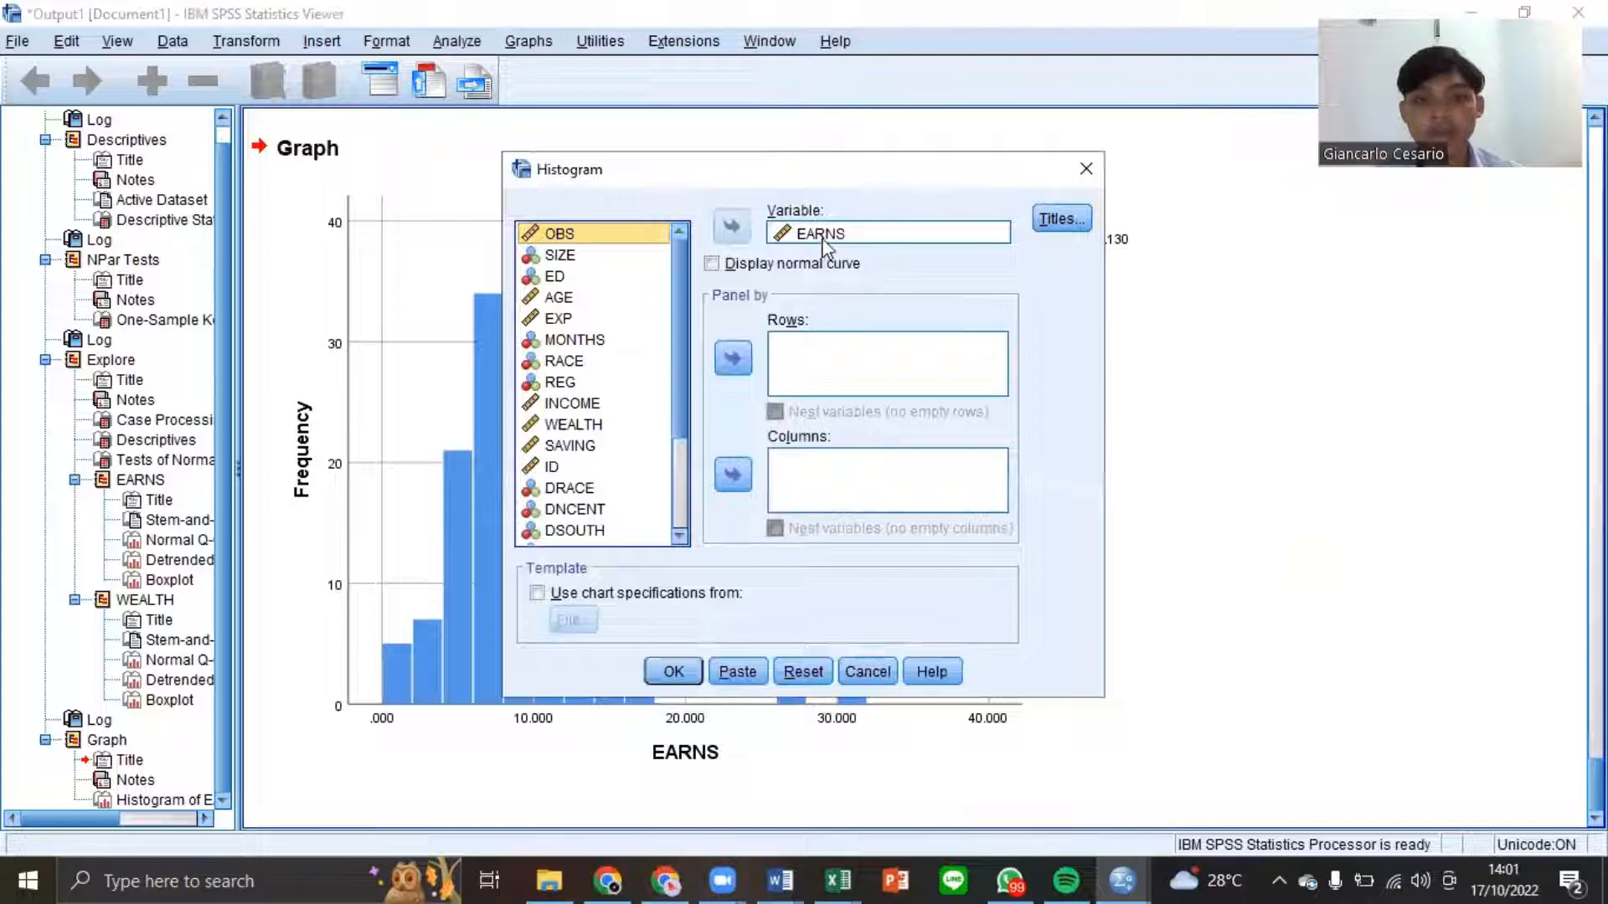
left_click(823, 234)
left_click(731, 226)
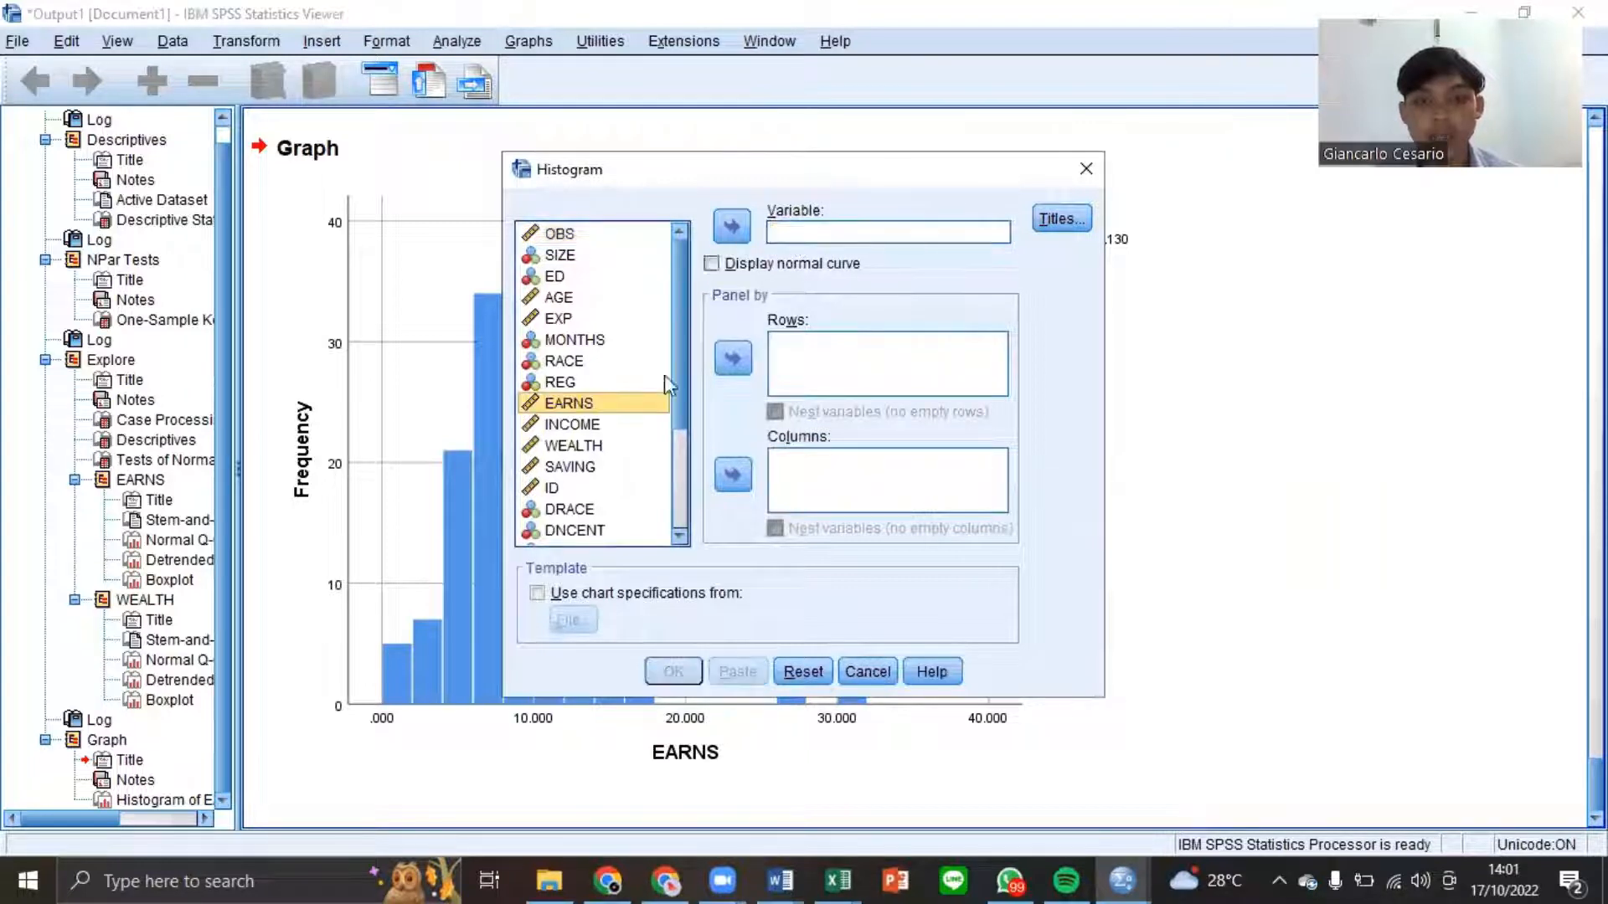
left_click(567, 448)
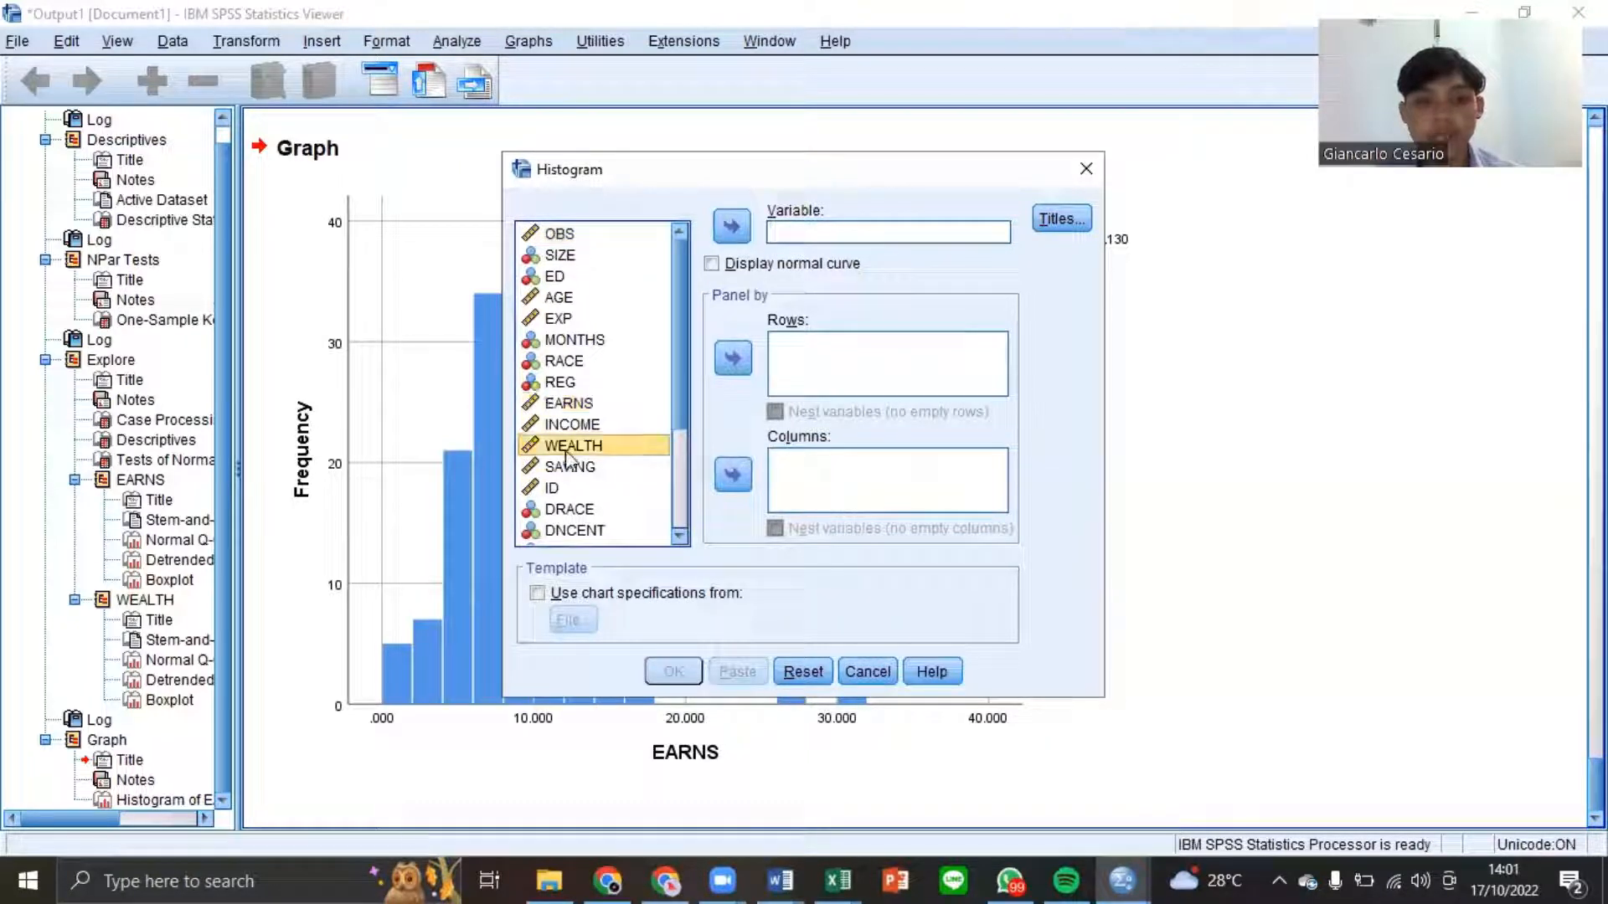
left_click(732, 226)
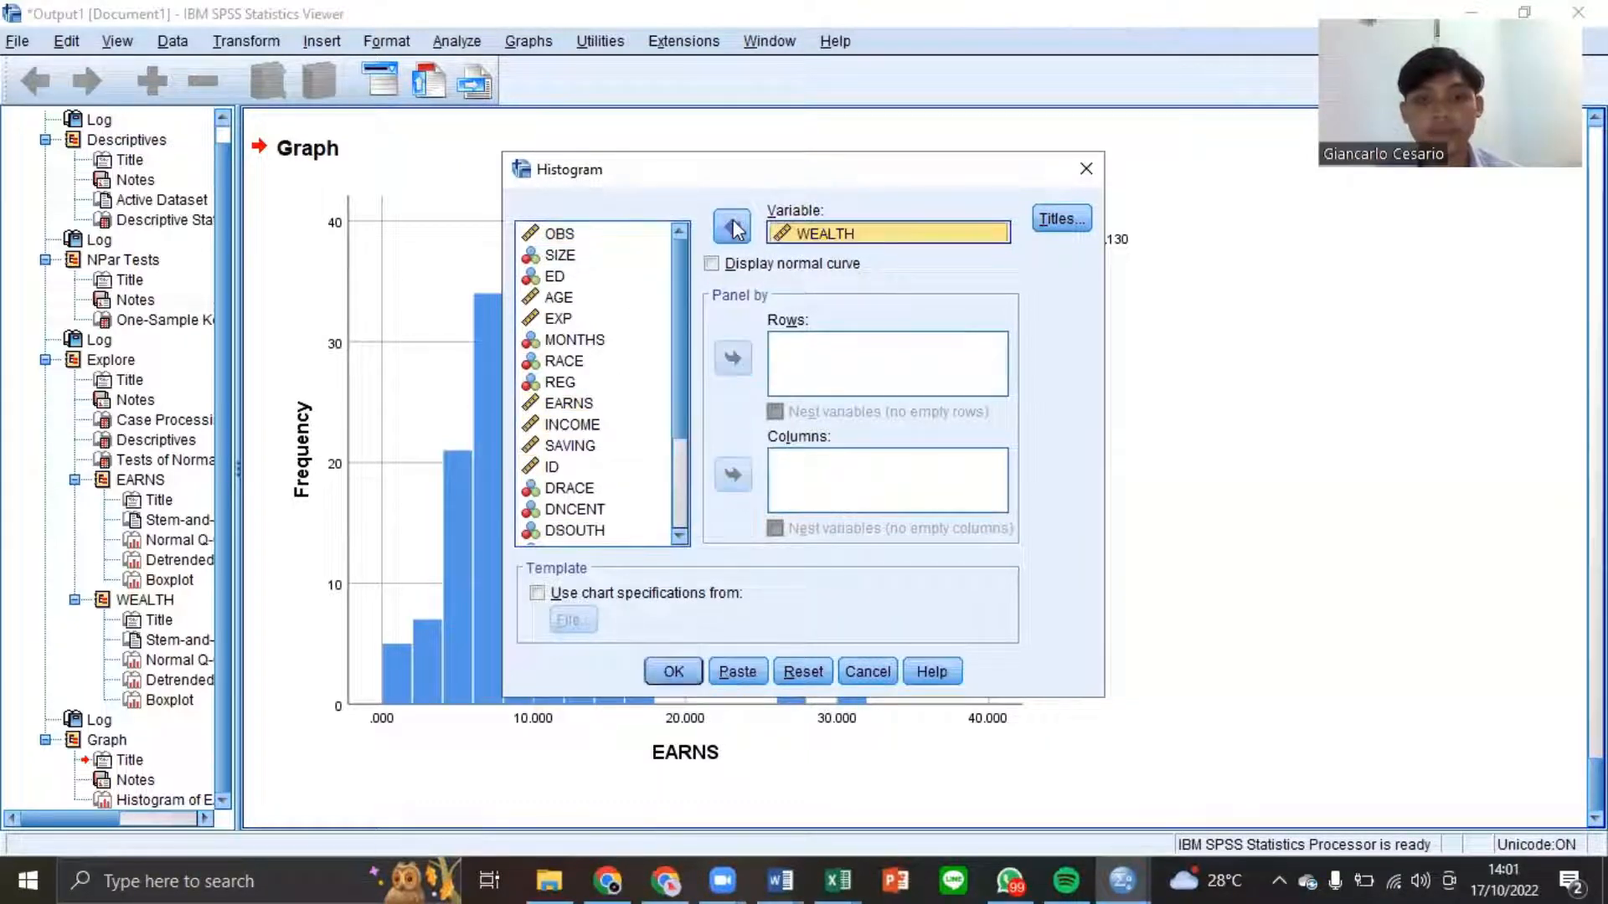
left_click(672, 673)
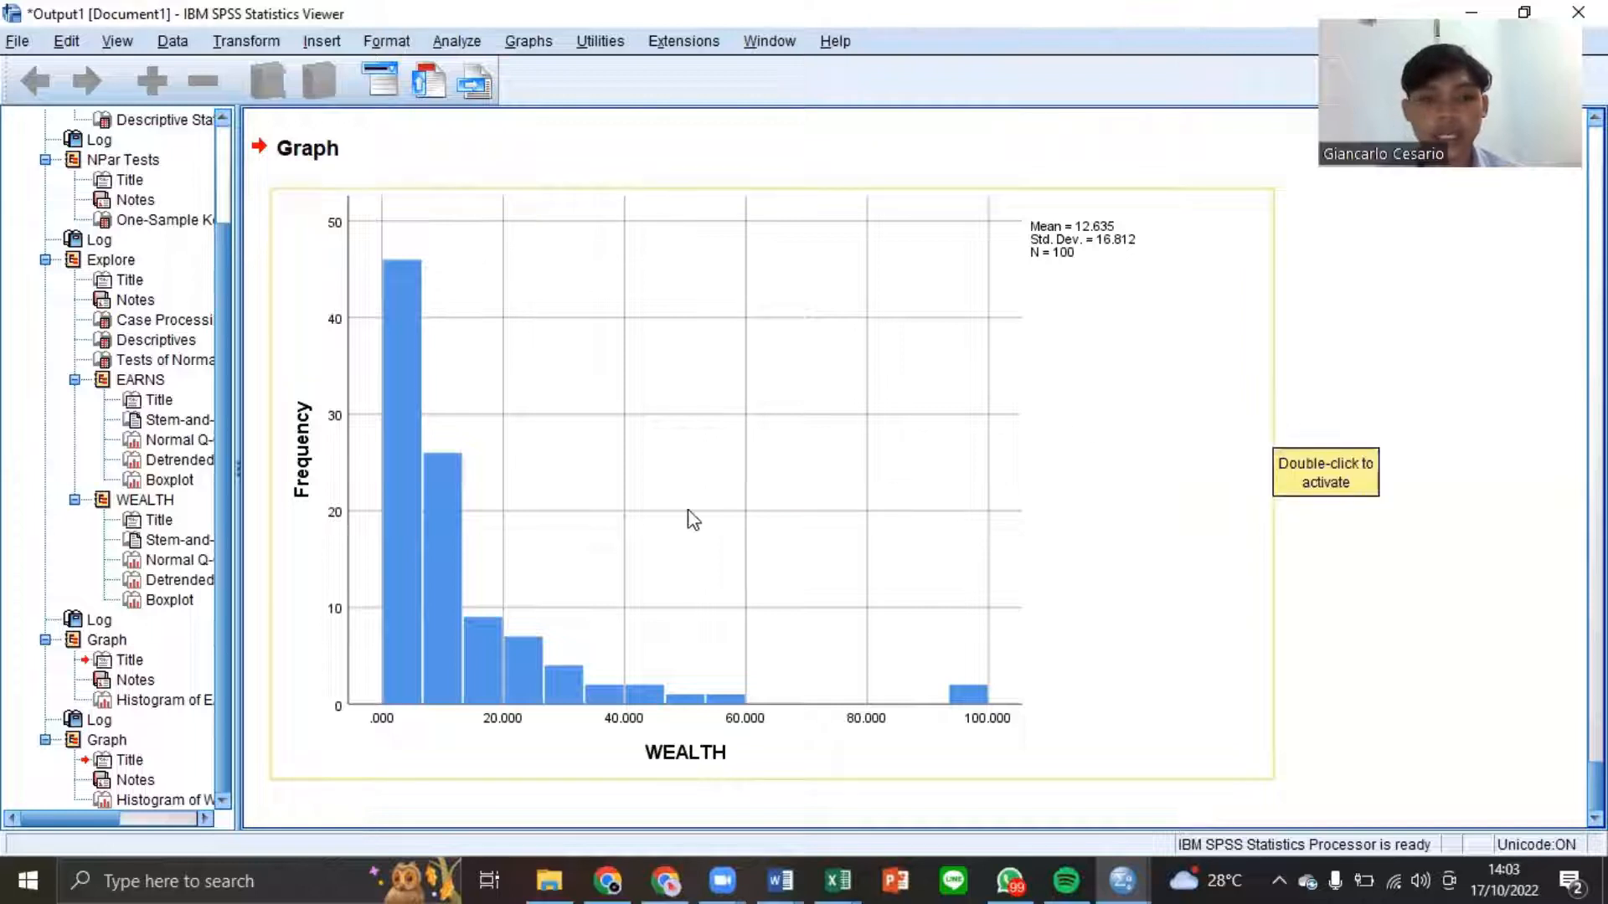
scroll(653, 479, "up", 3)
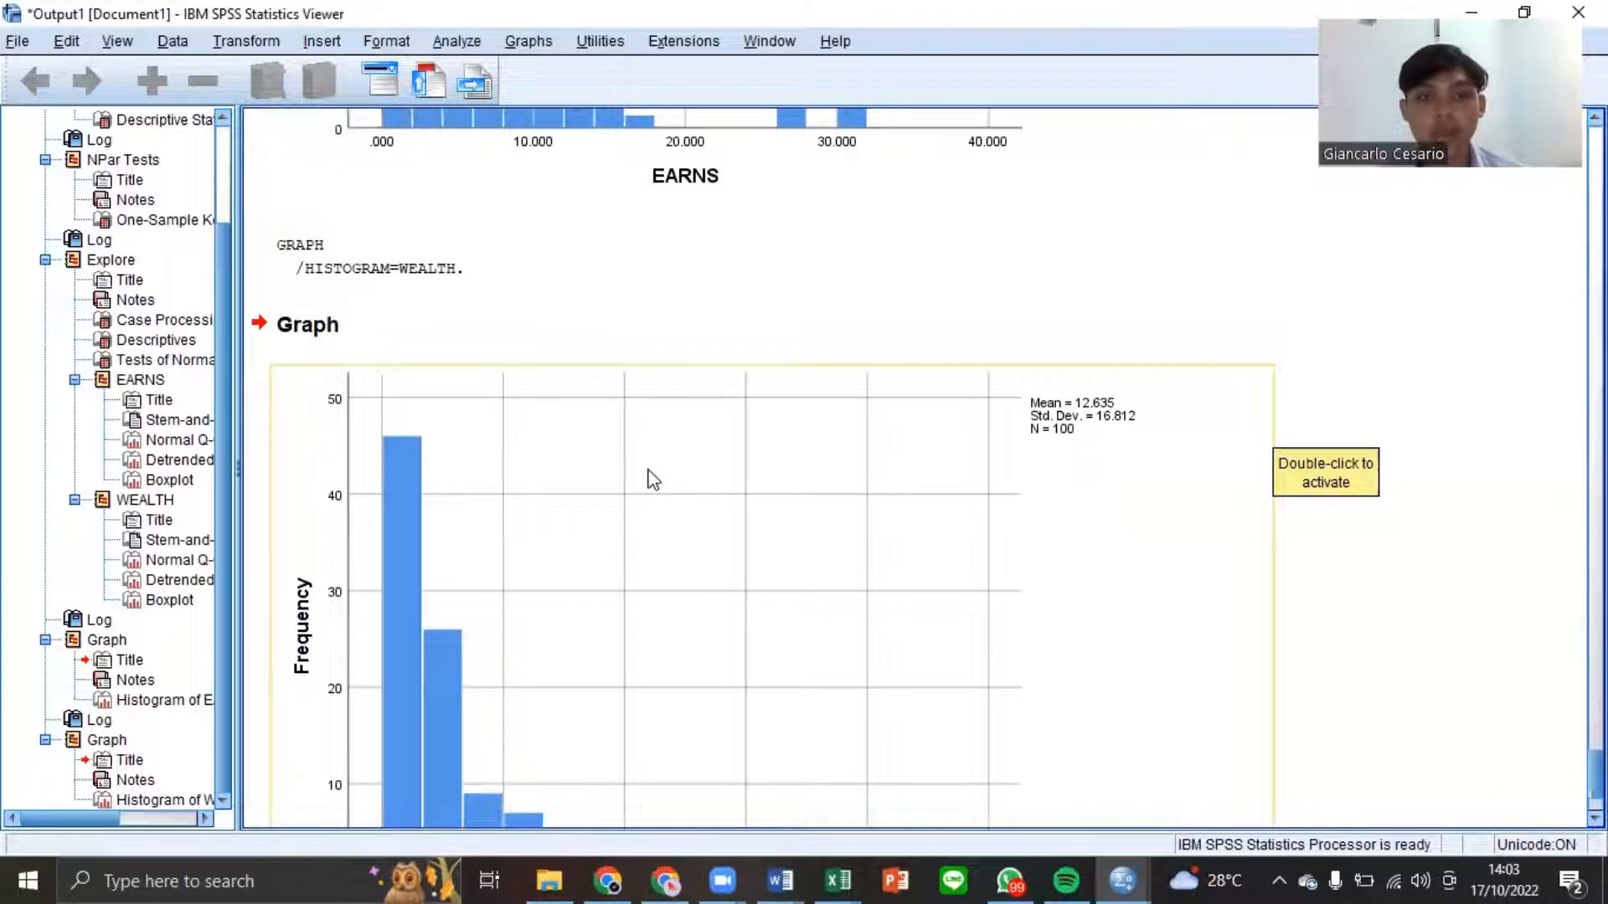
scroll(653, 479, "down", 3)
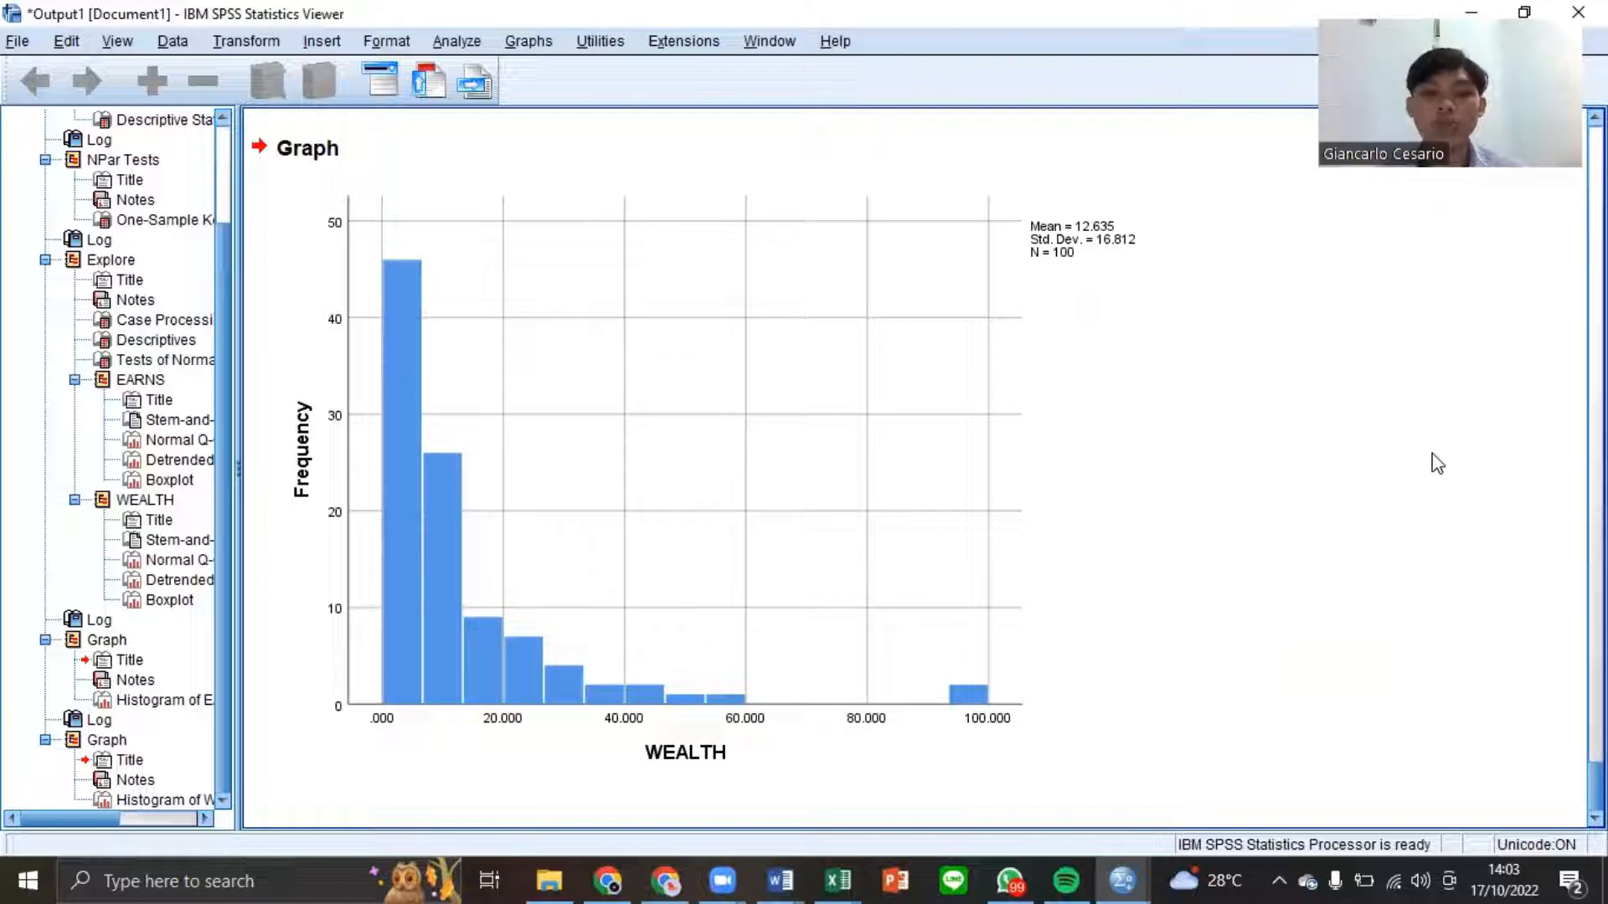
double_click(1273, 377)
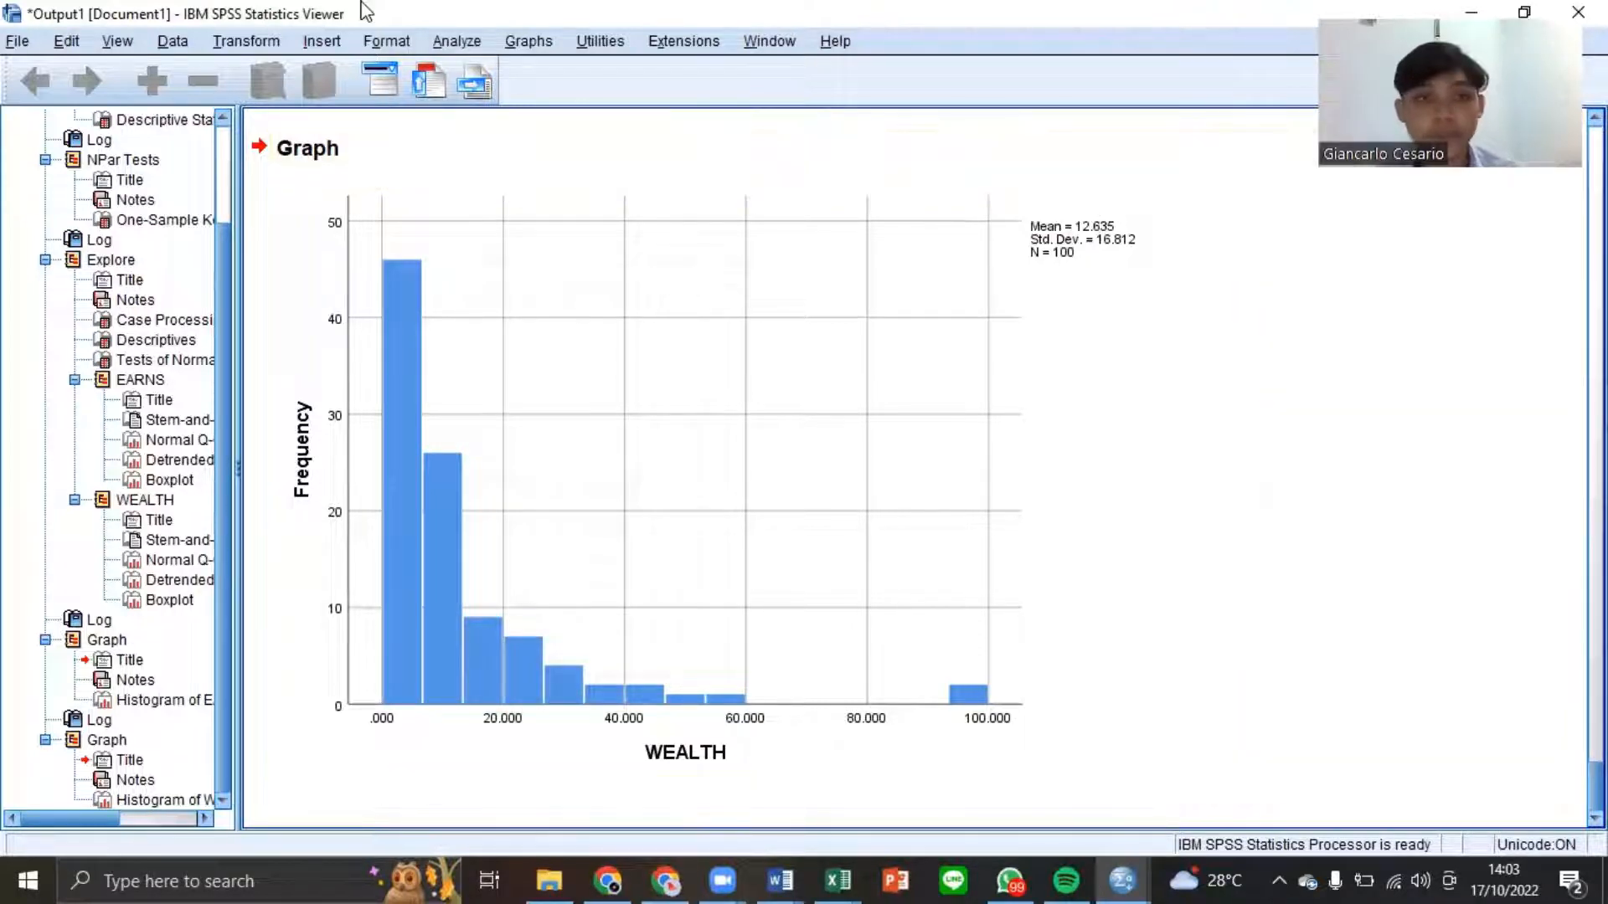
- Start a Compute Variable transformation with SqrtEARNS as the target variable
left_click(226, 43)
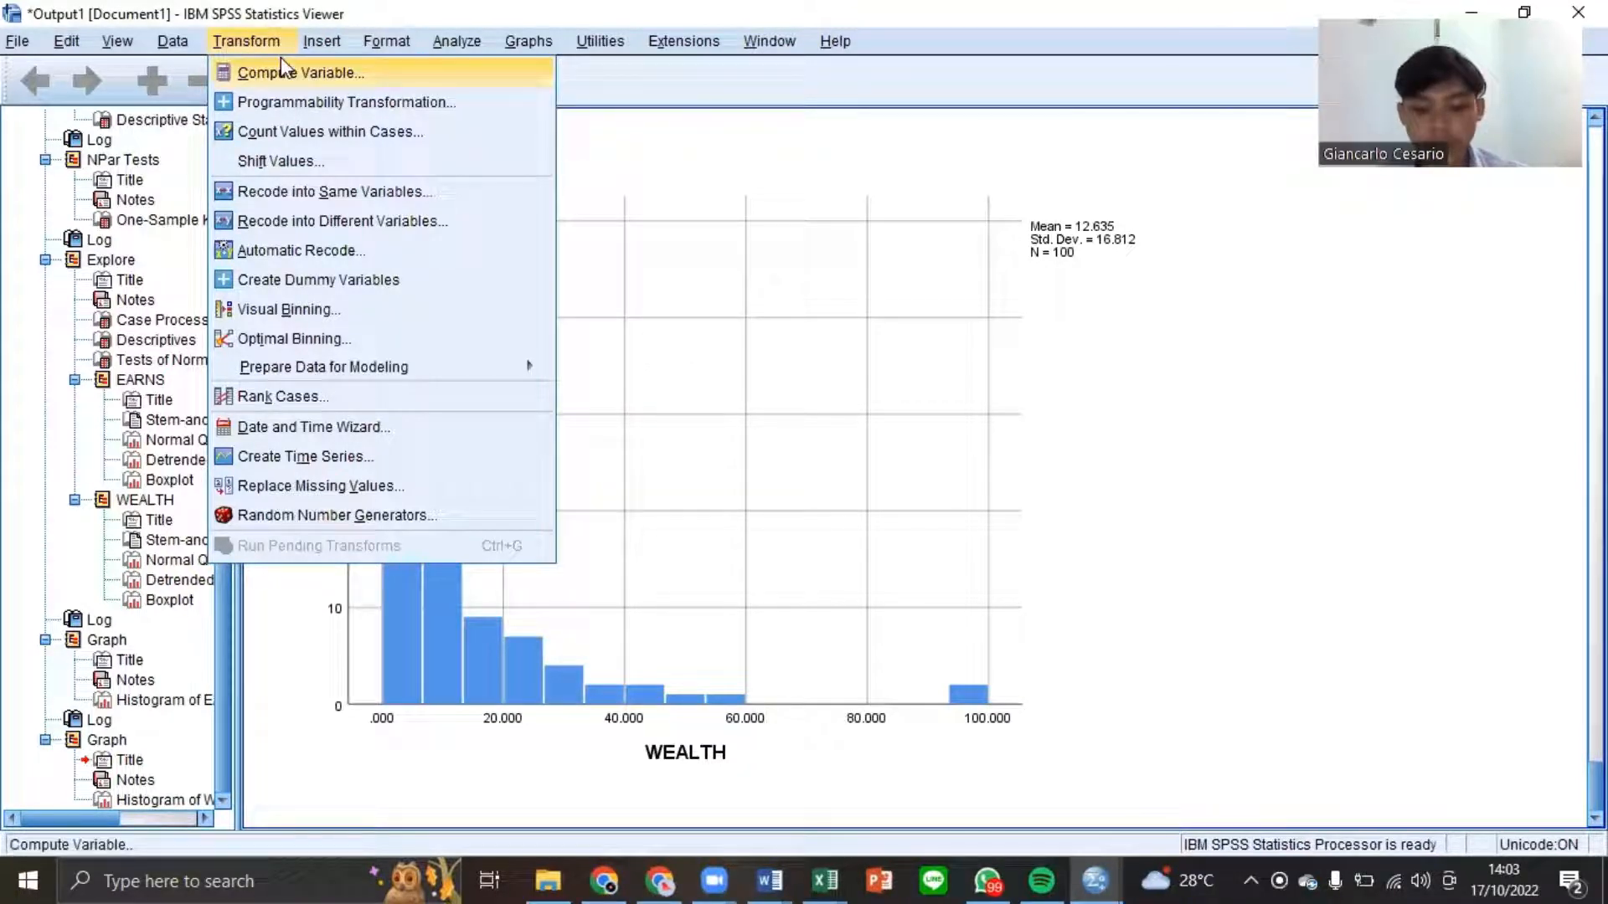
left_click(388, 75)
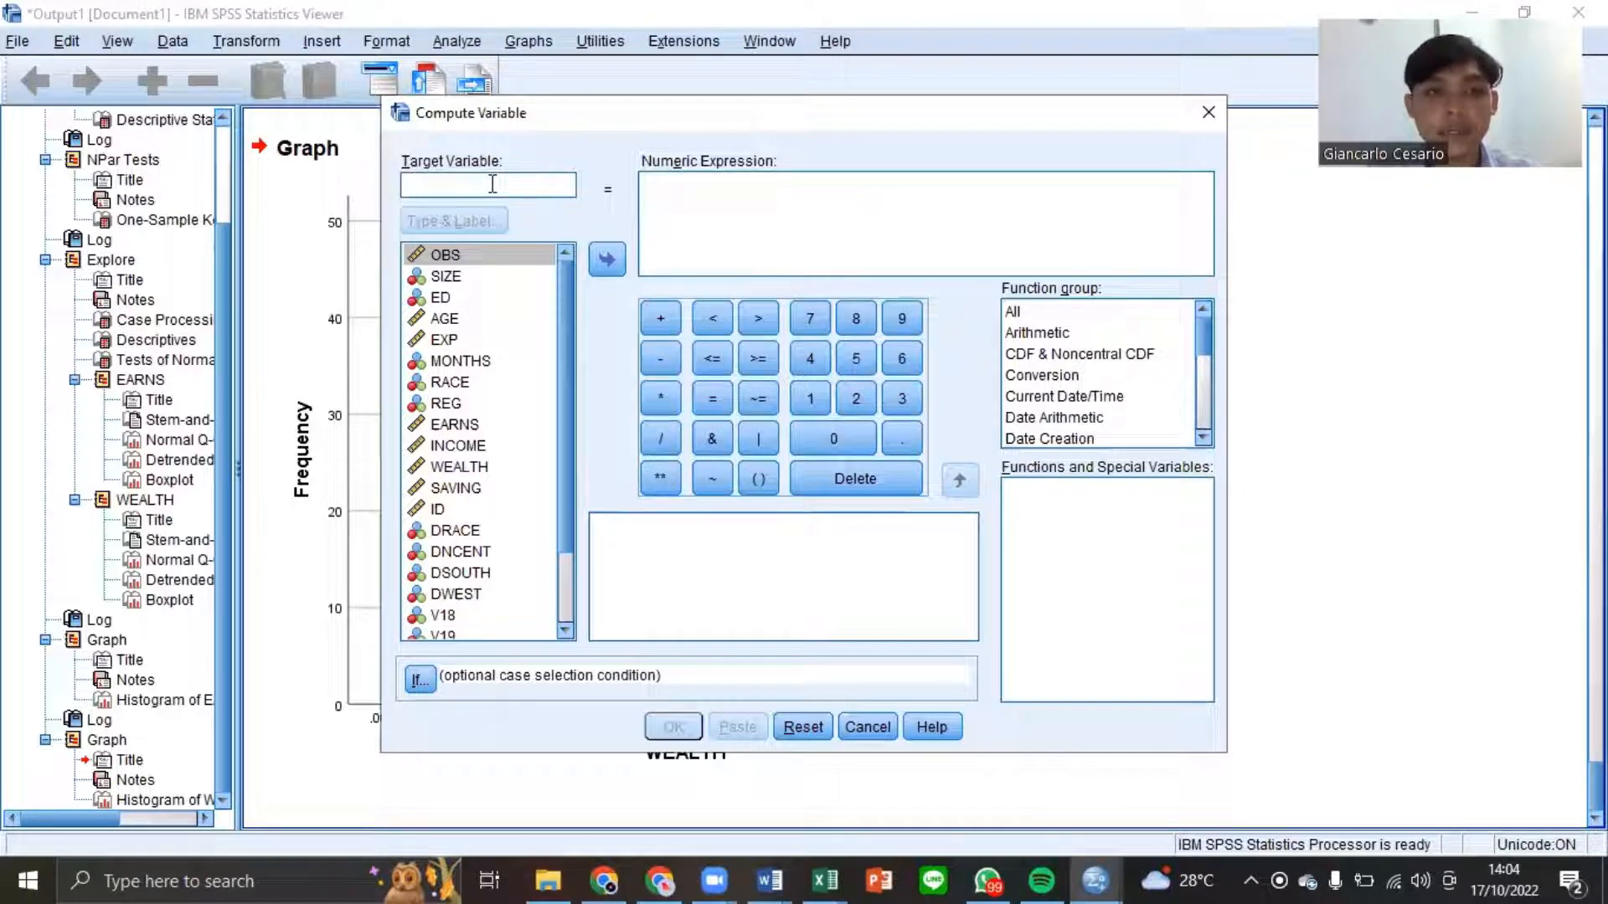
type("S")
key("BackSpace")
type("S")
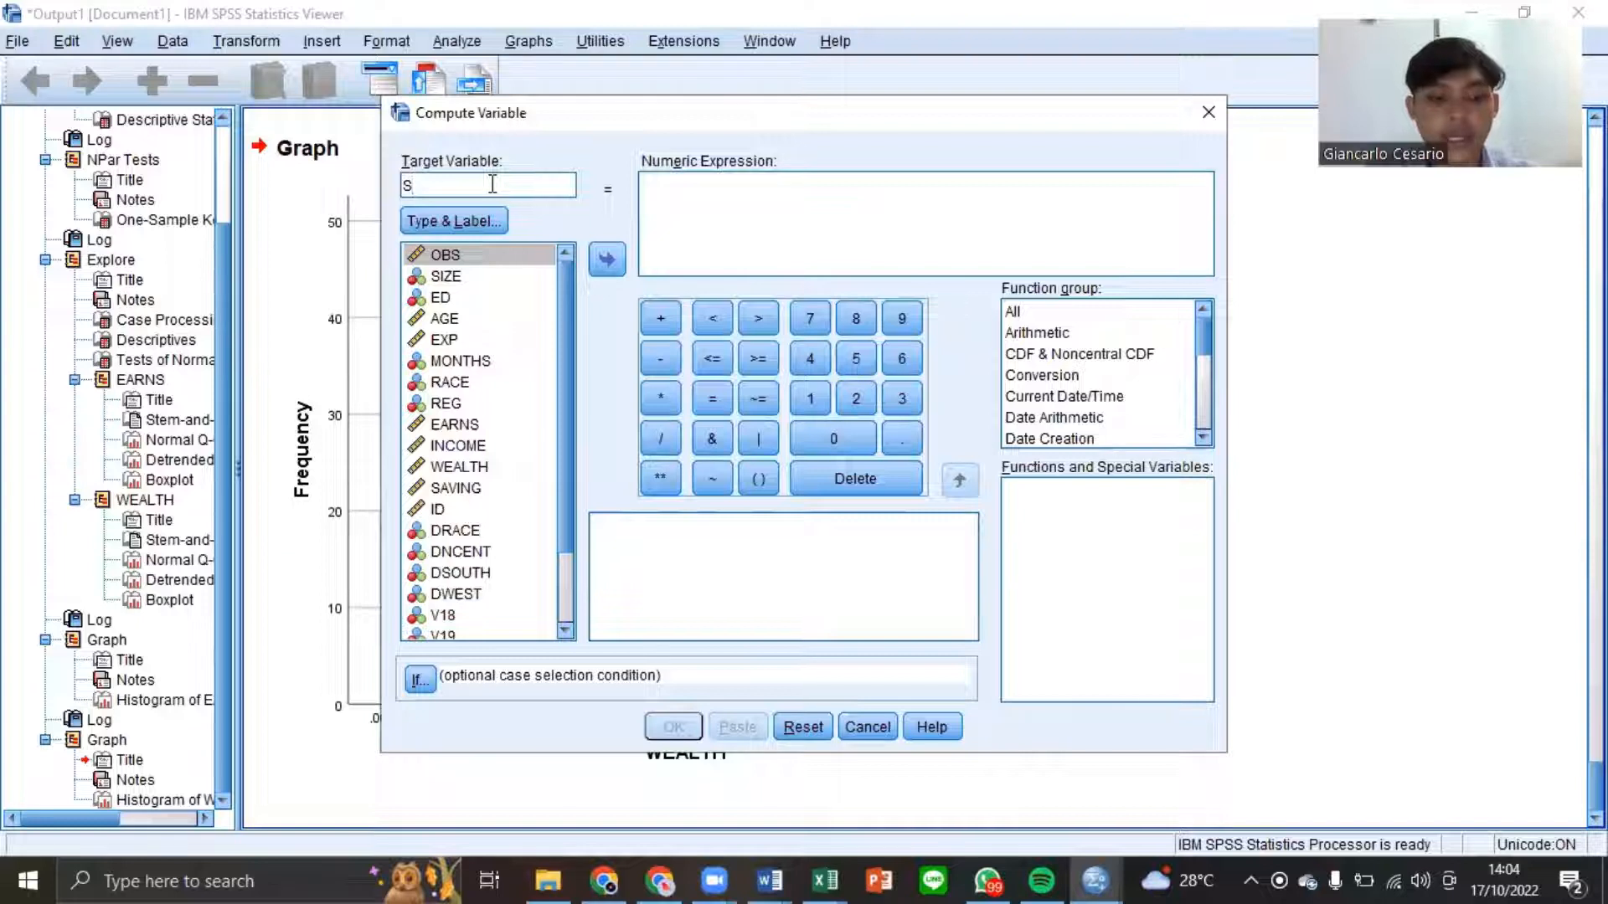
type("qrt")
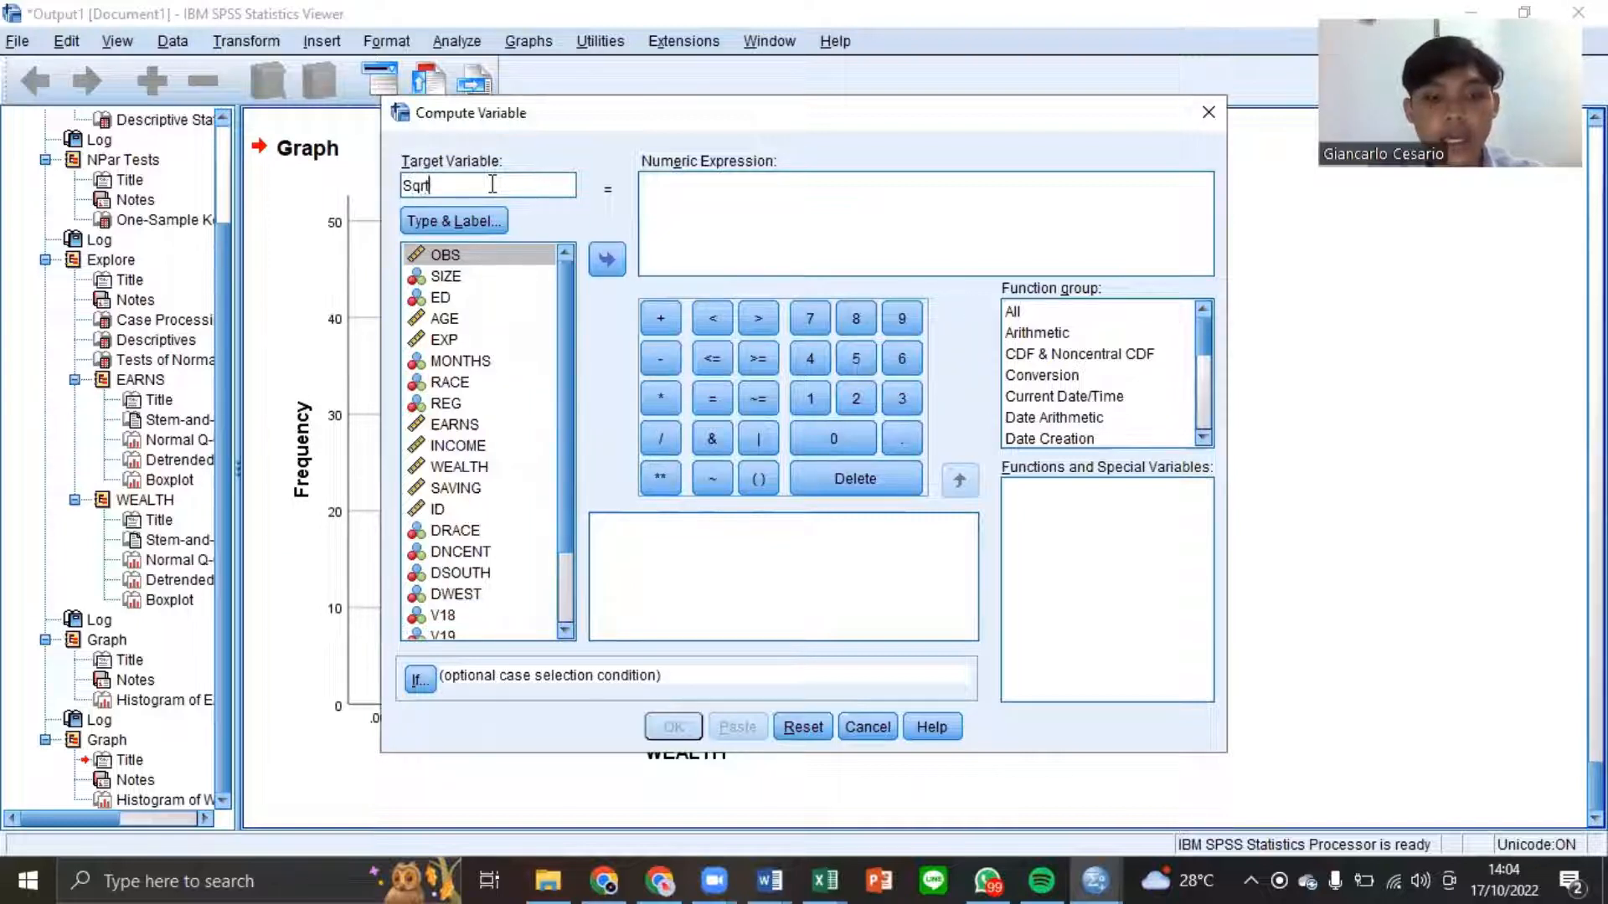
type("EARN")
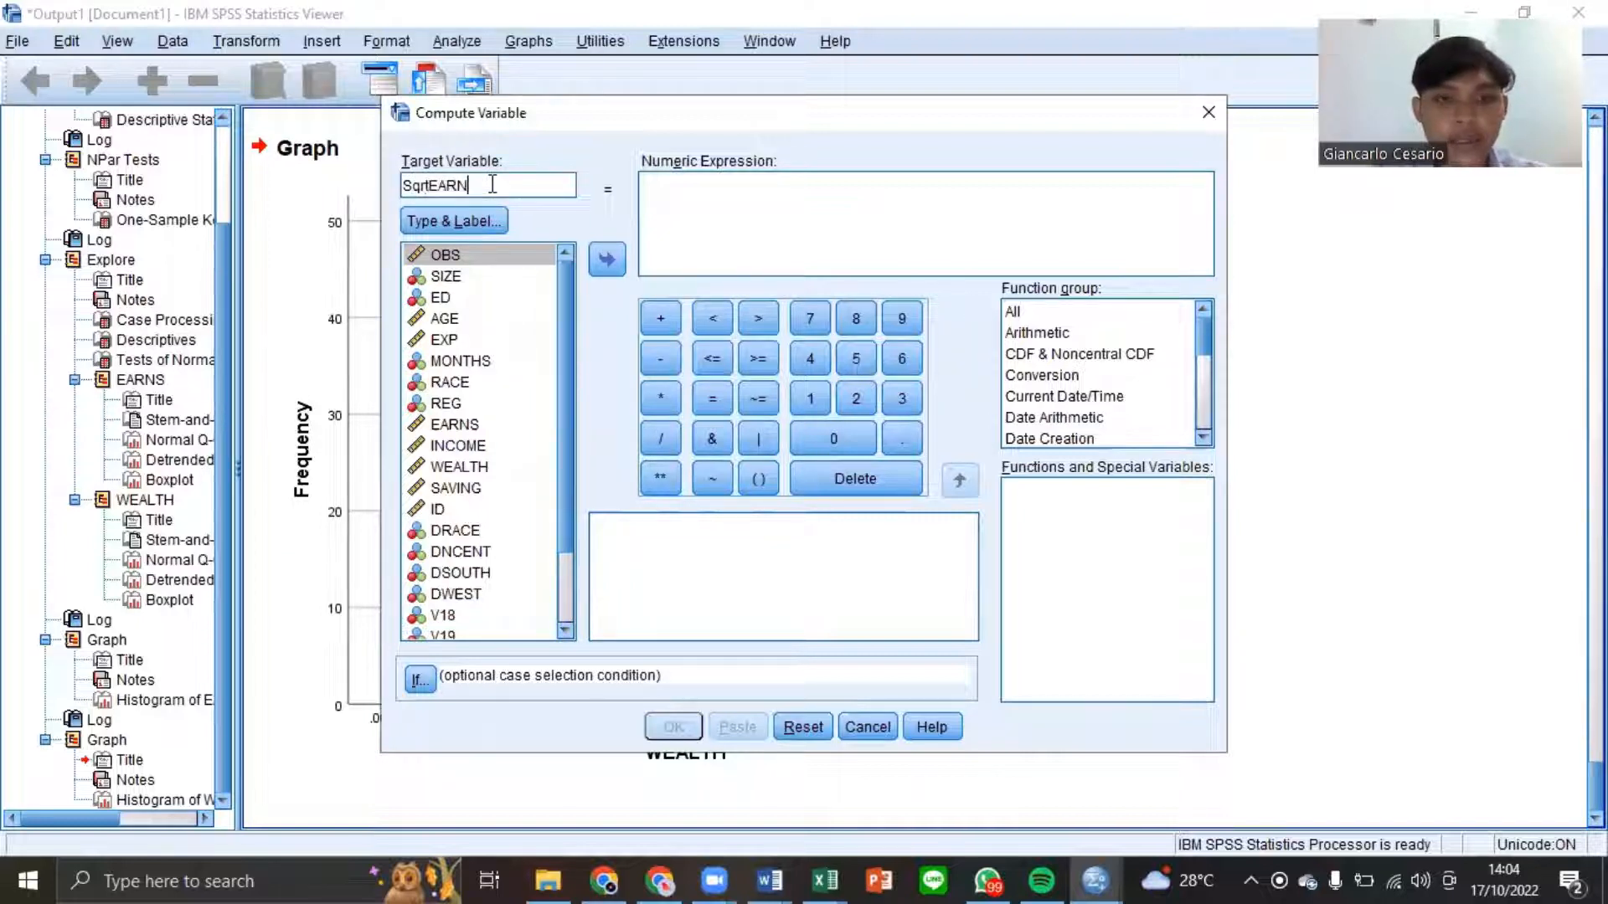
type("S")
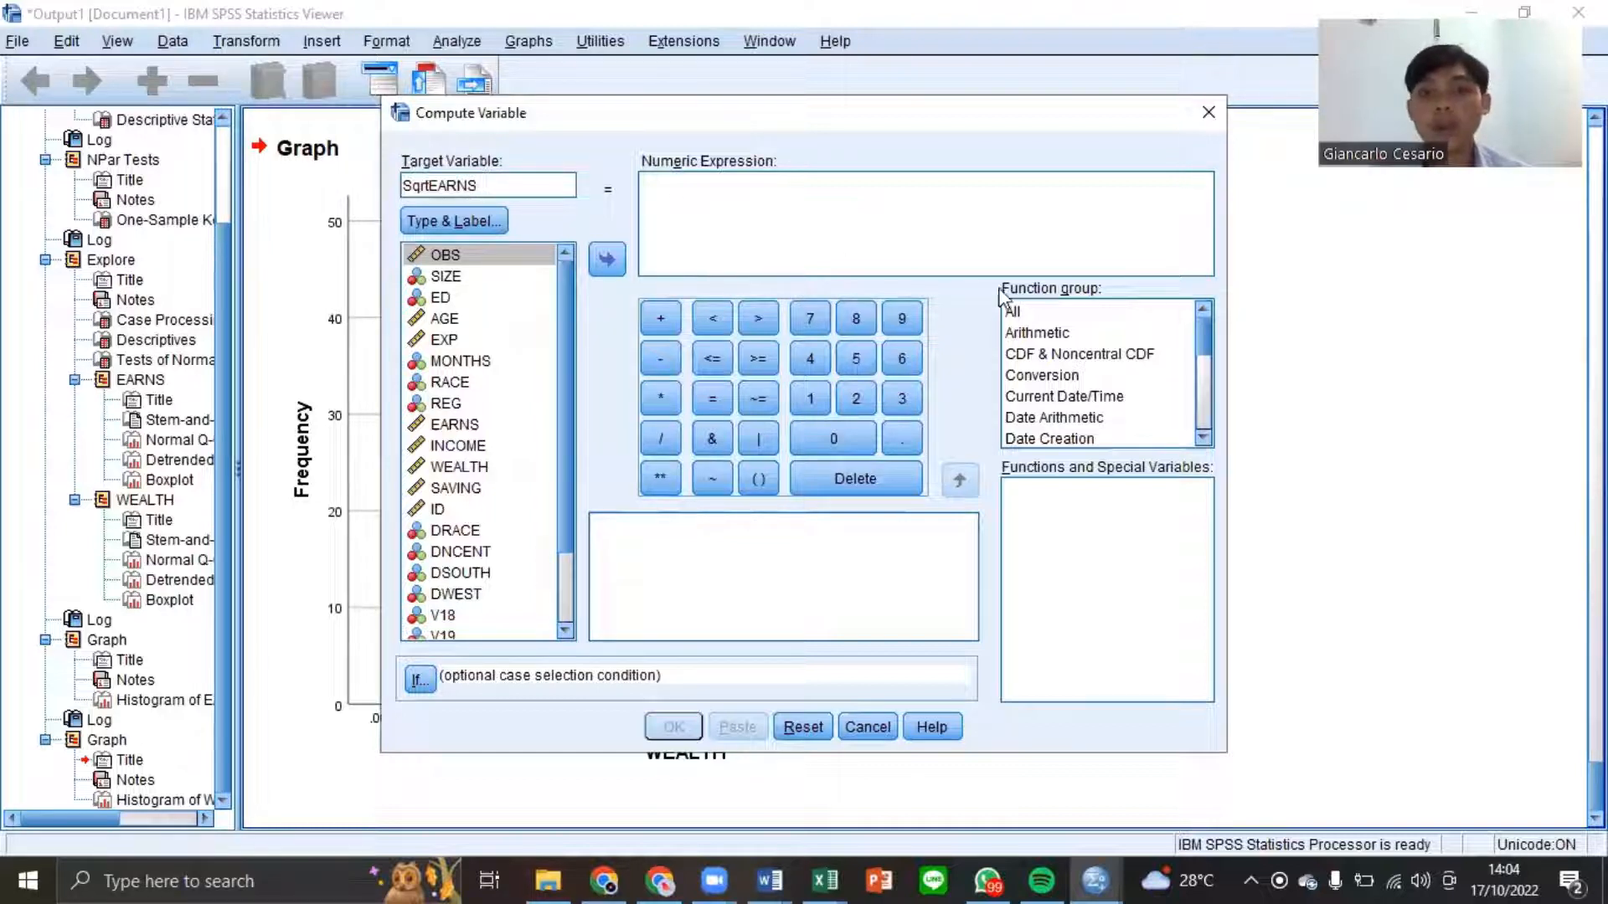
- Find the Sqrt function among all functions and insert it into the numeric expression for SqrtEARNS
left_click(1037, 312)
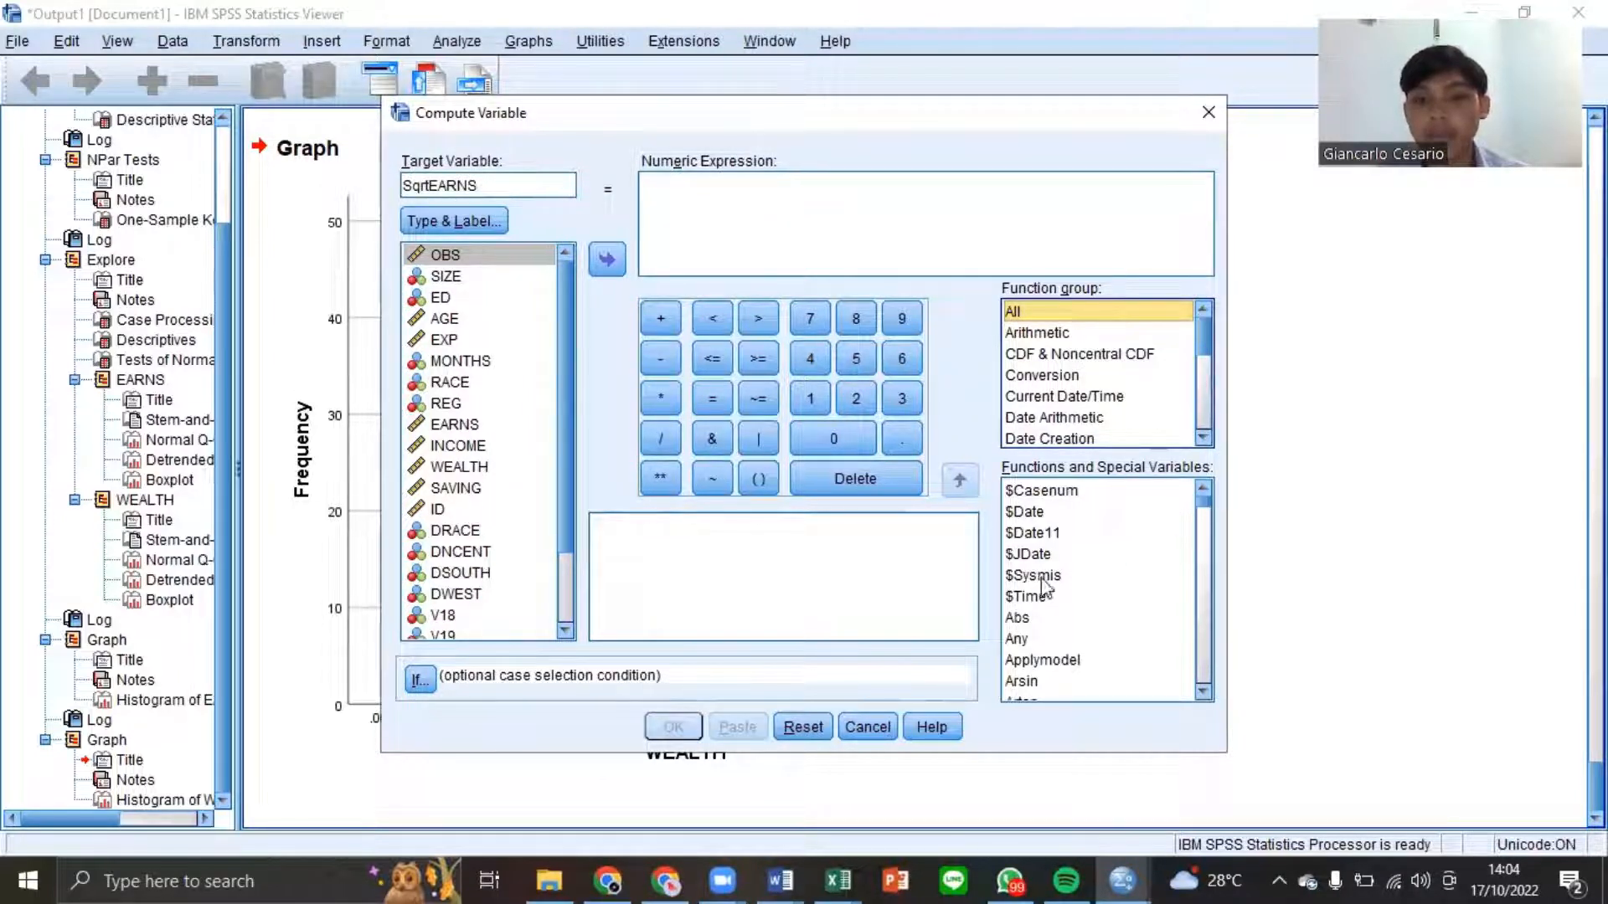
scroll(1047, 586, "down", 13)
scroll(1055, 596, "down", 20)
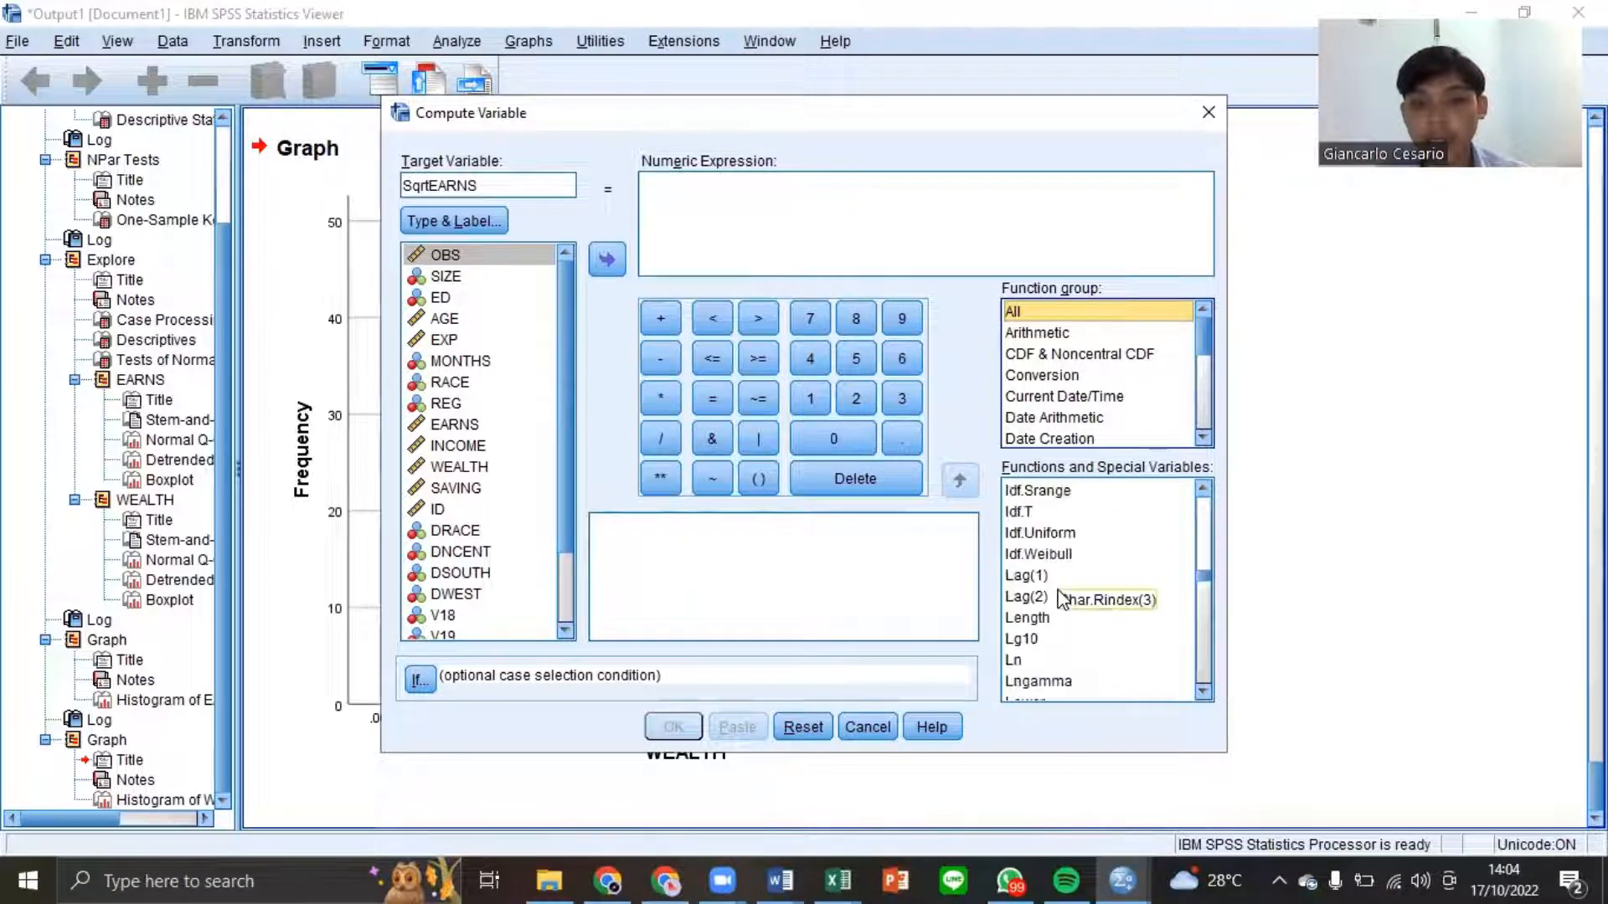
scroll(1063, 610, "down", 20)
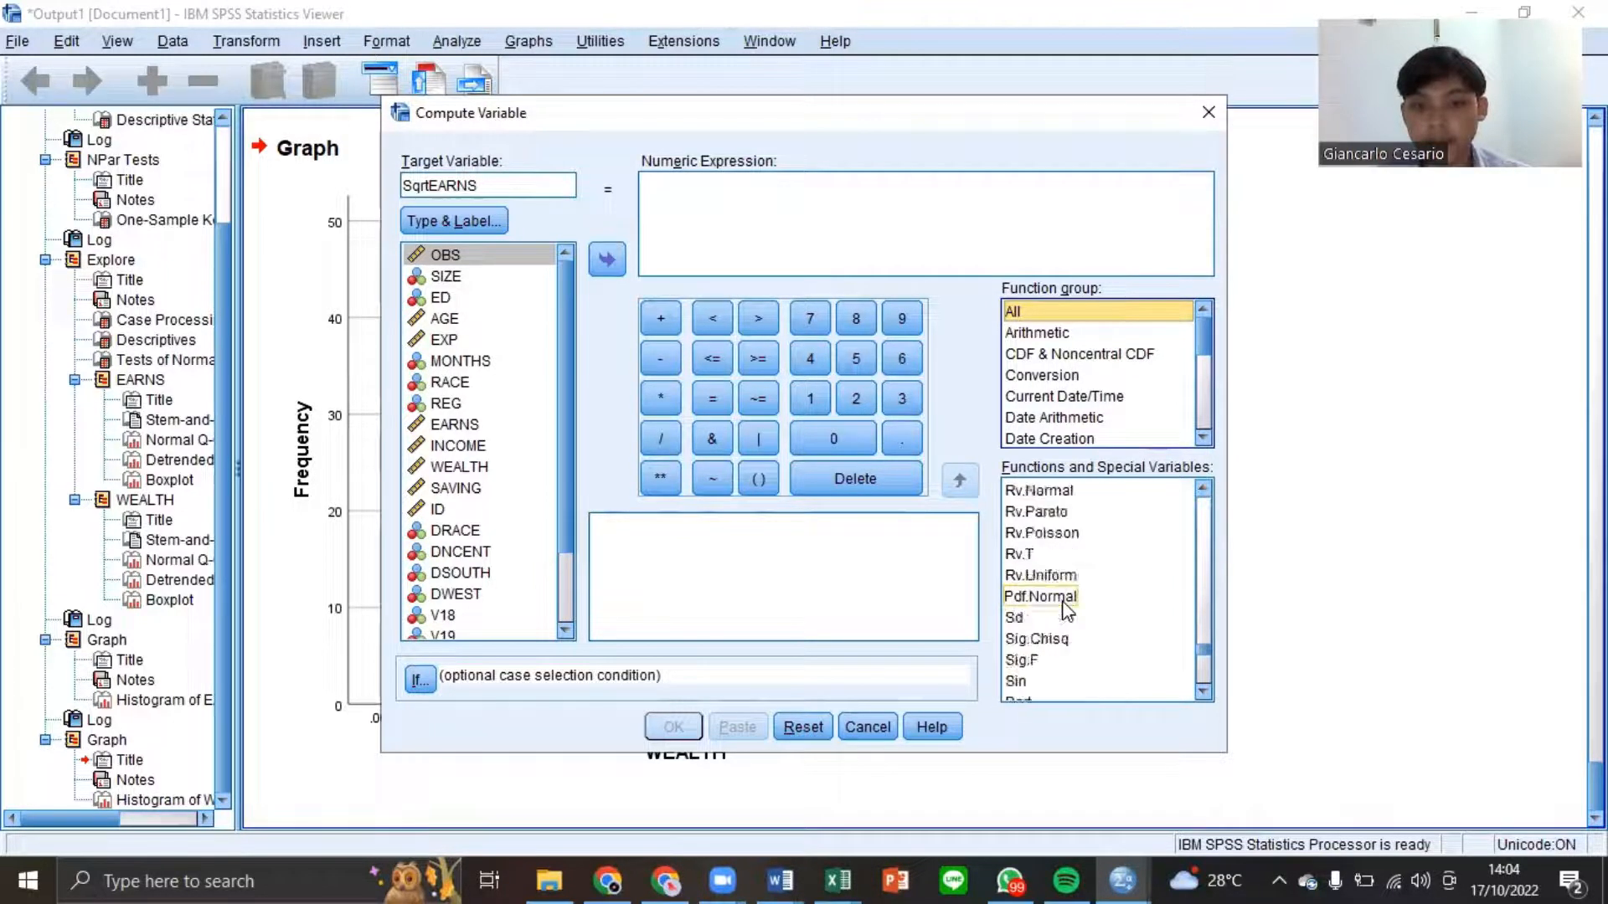
scroll(1064, 610, "up", 15)
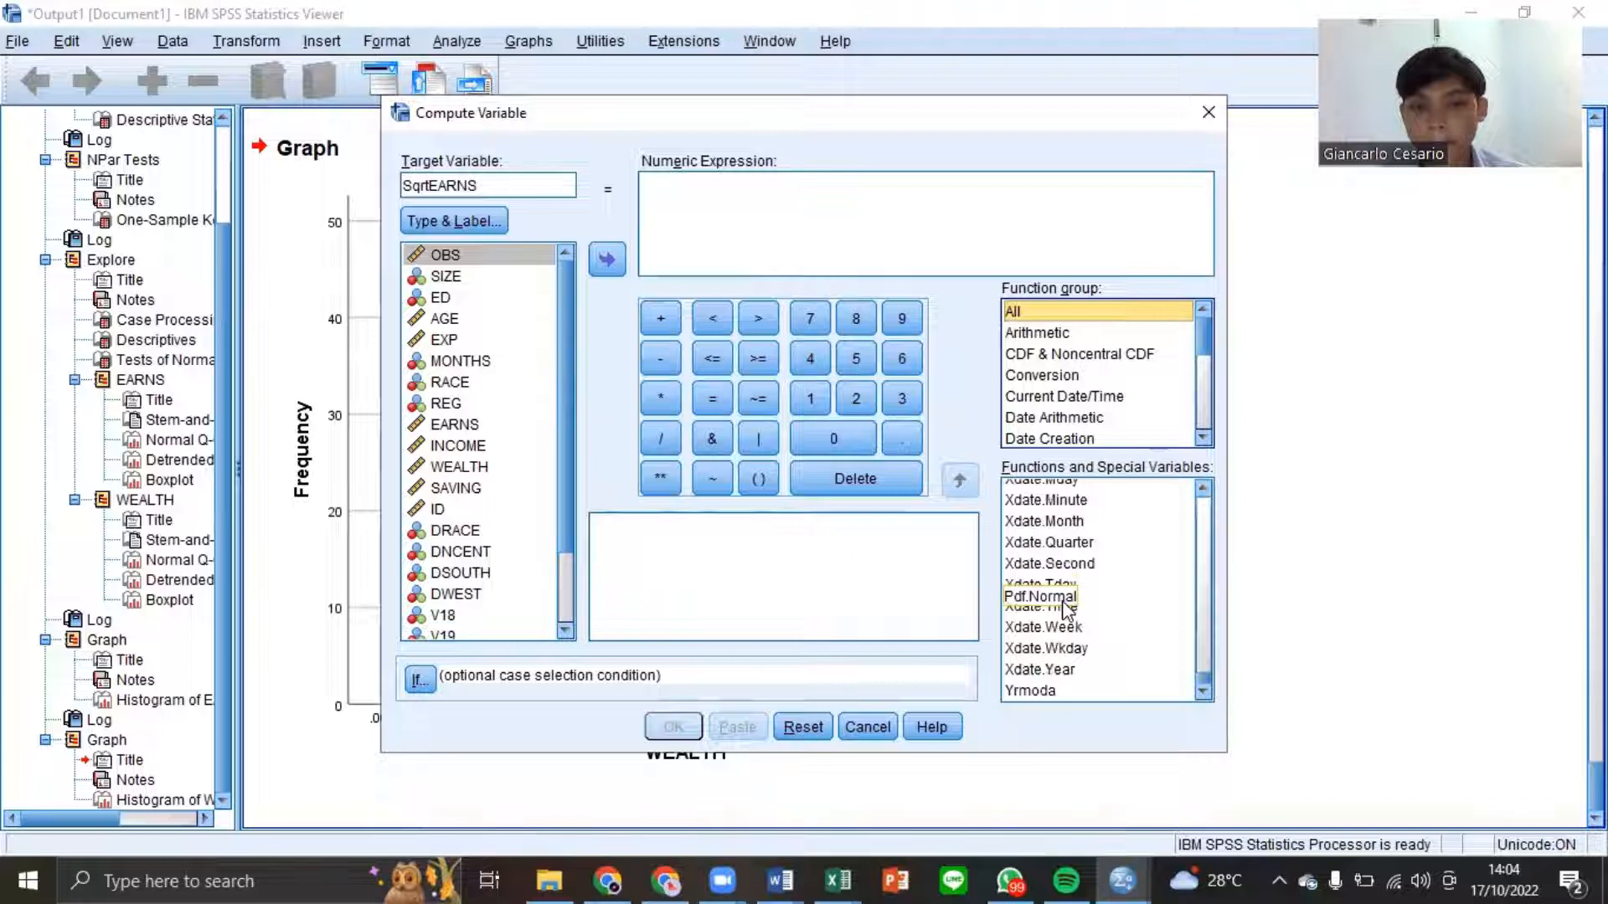
scroll(1061, 607, "down", 4)
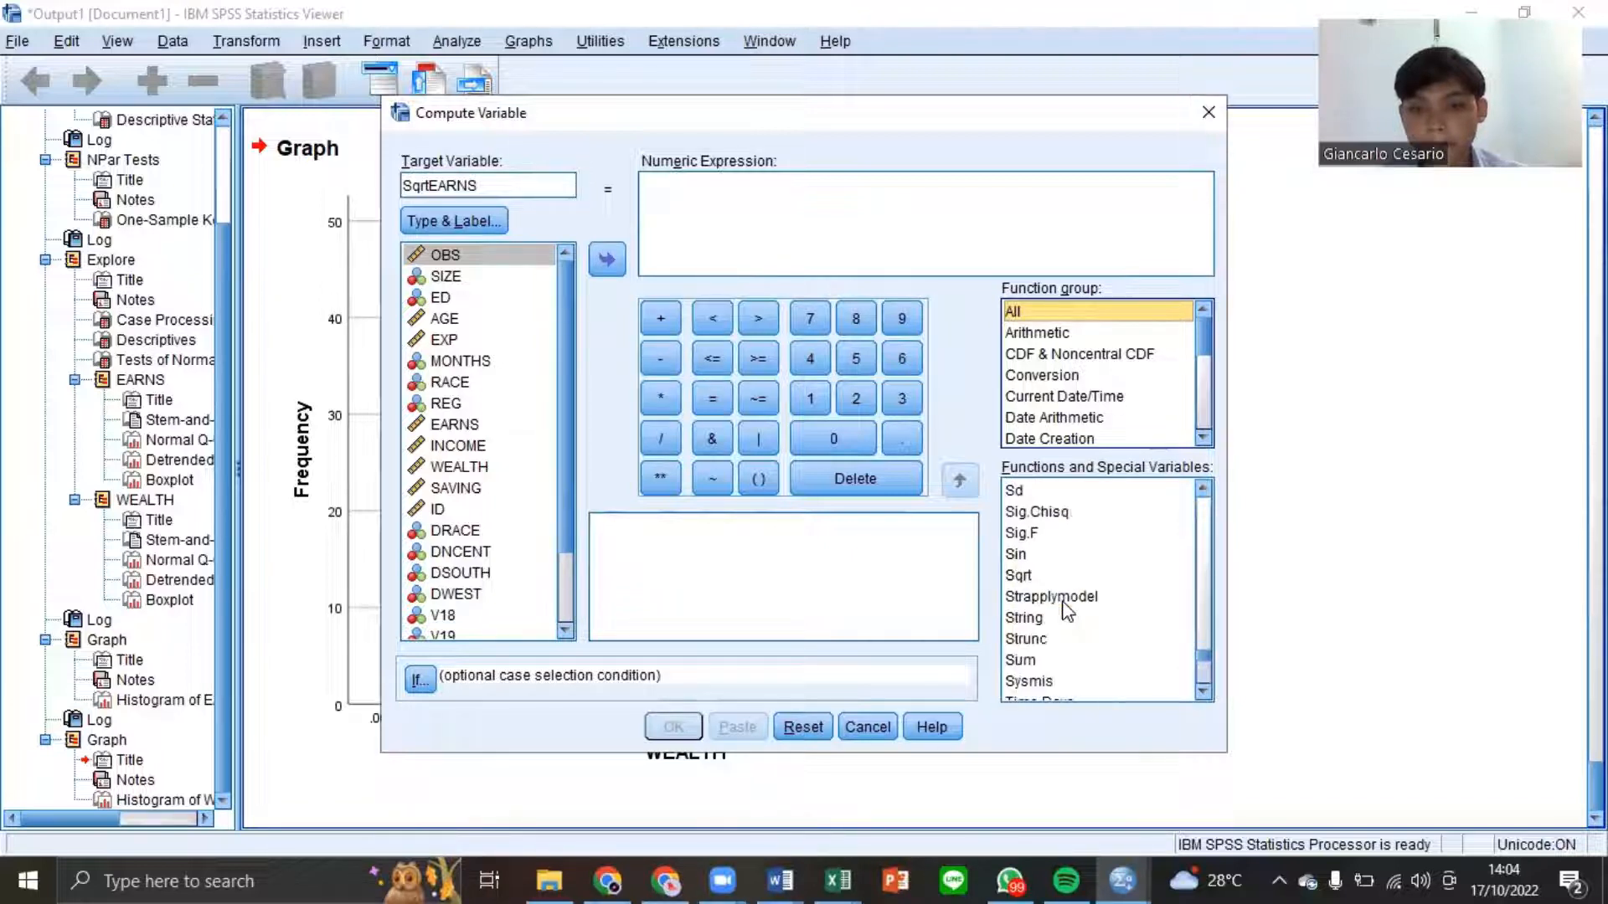
left_click(1037, 578)
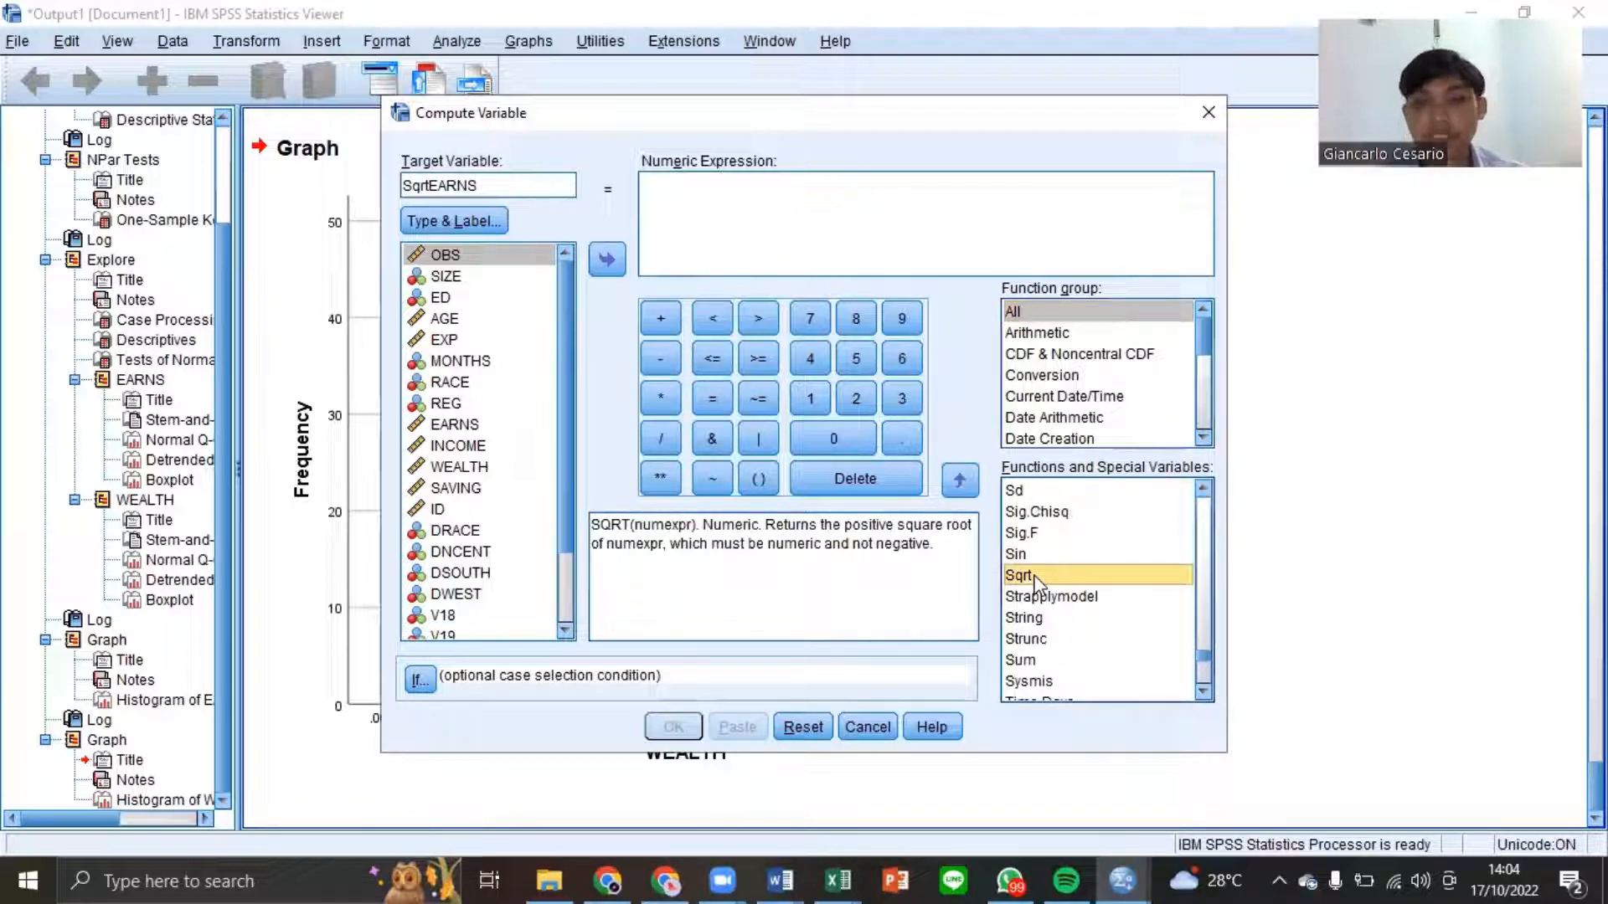
left_click(959, 482)
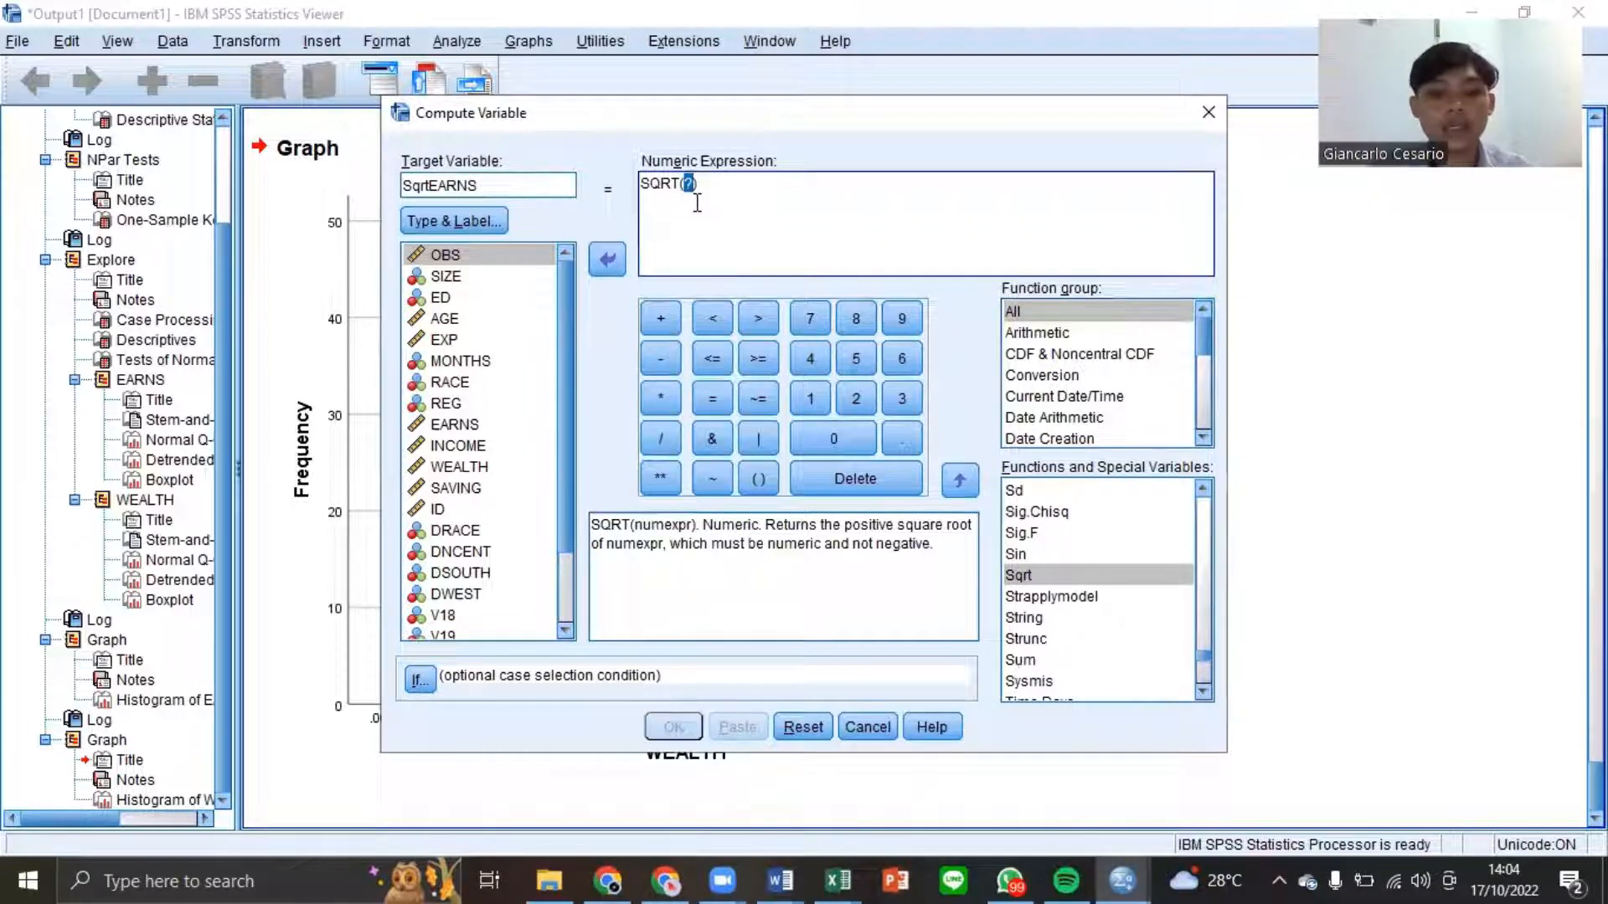
- Complete the numeric expression as SQRT(EARNS) and compute the SqrtEARNS variable
key("BackSpace")
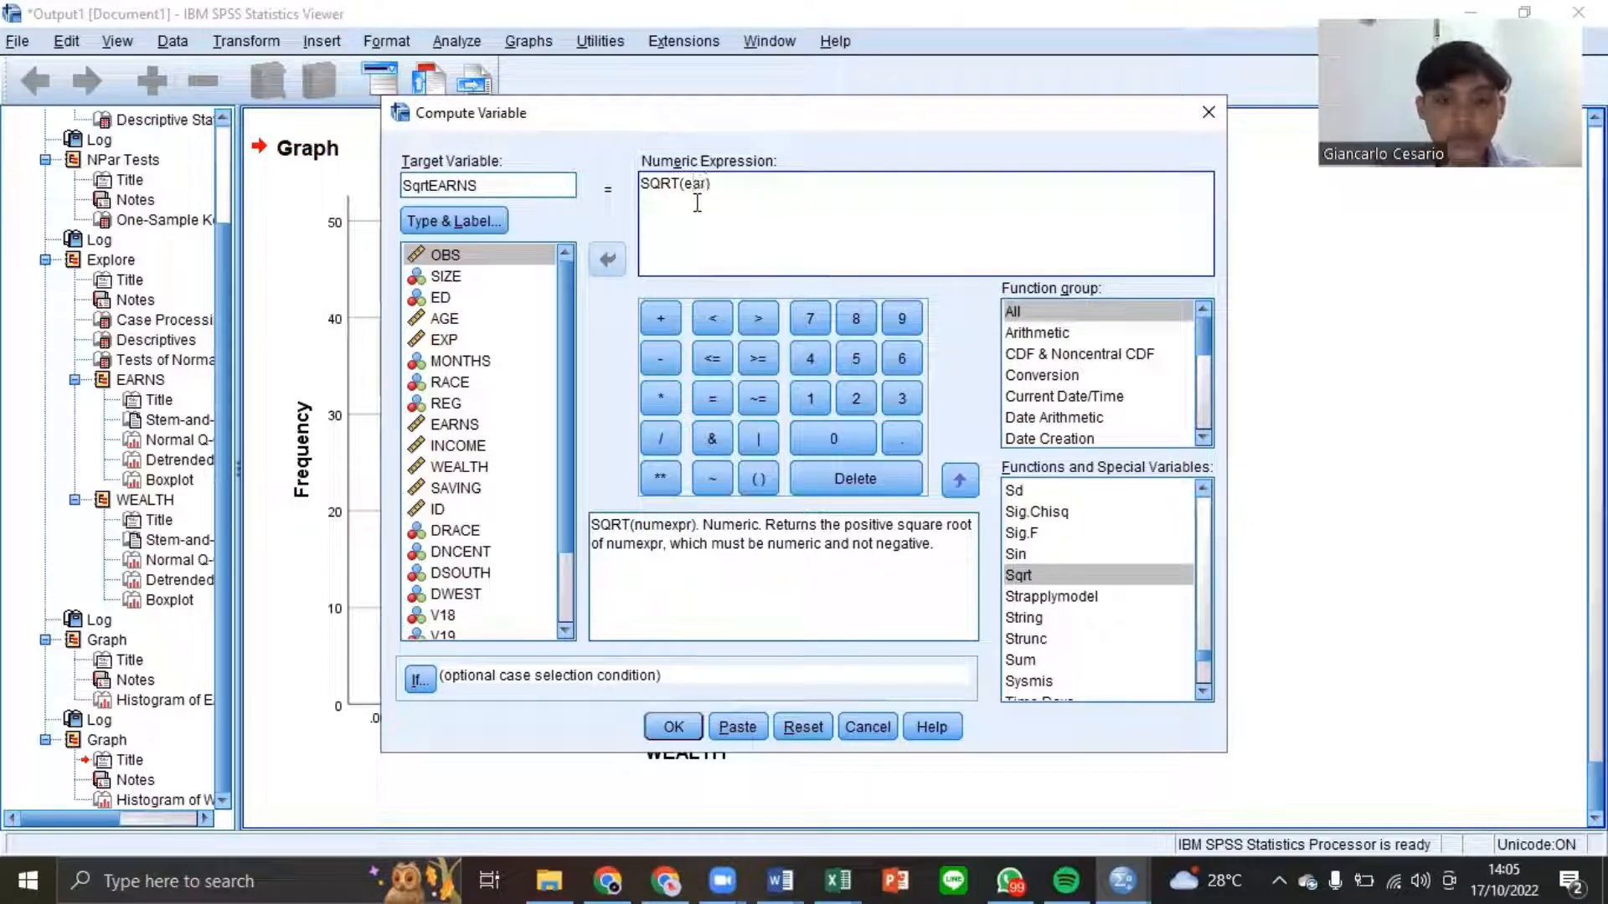
type("ns")
key("BackSpace")
key("BackSpace")
key("BackSpace")
key("BackSpace")
key("BackSpace")
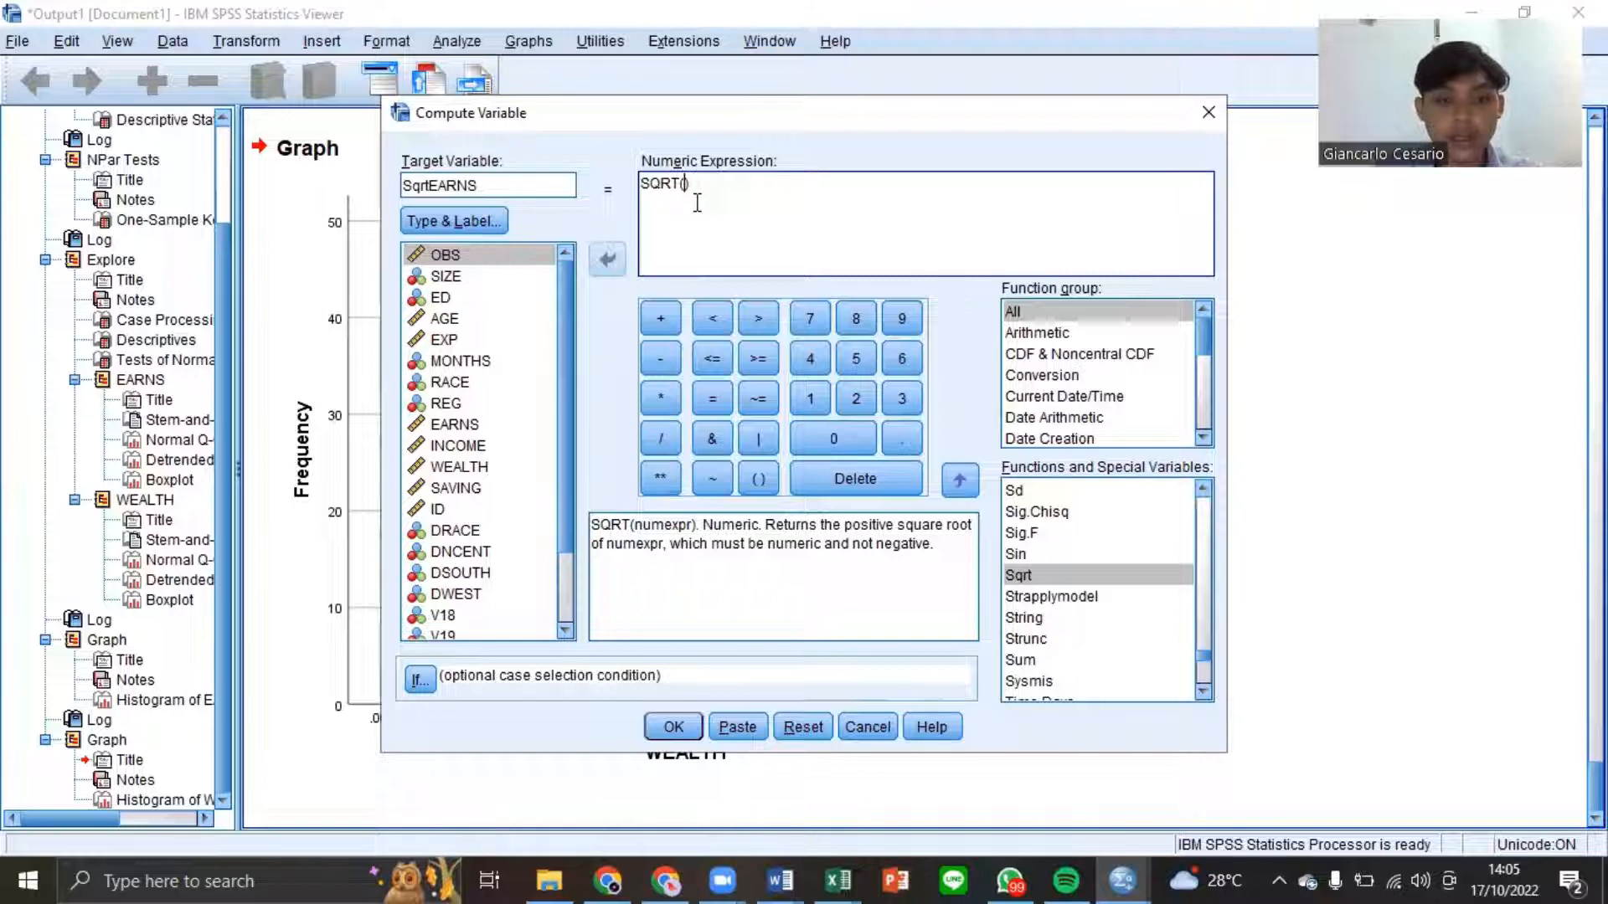
type("EARNS")
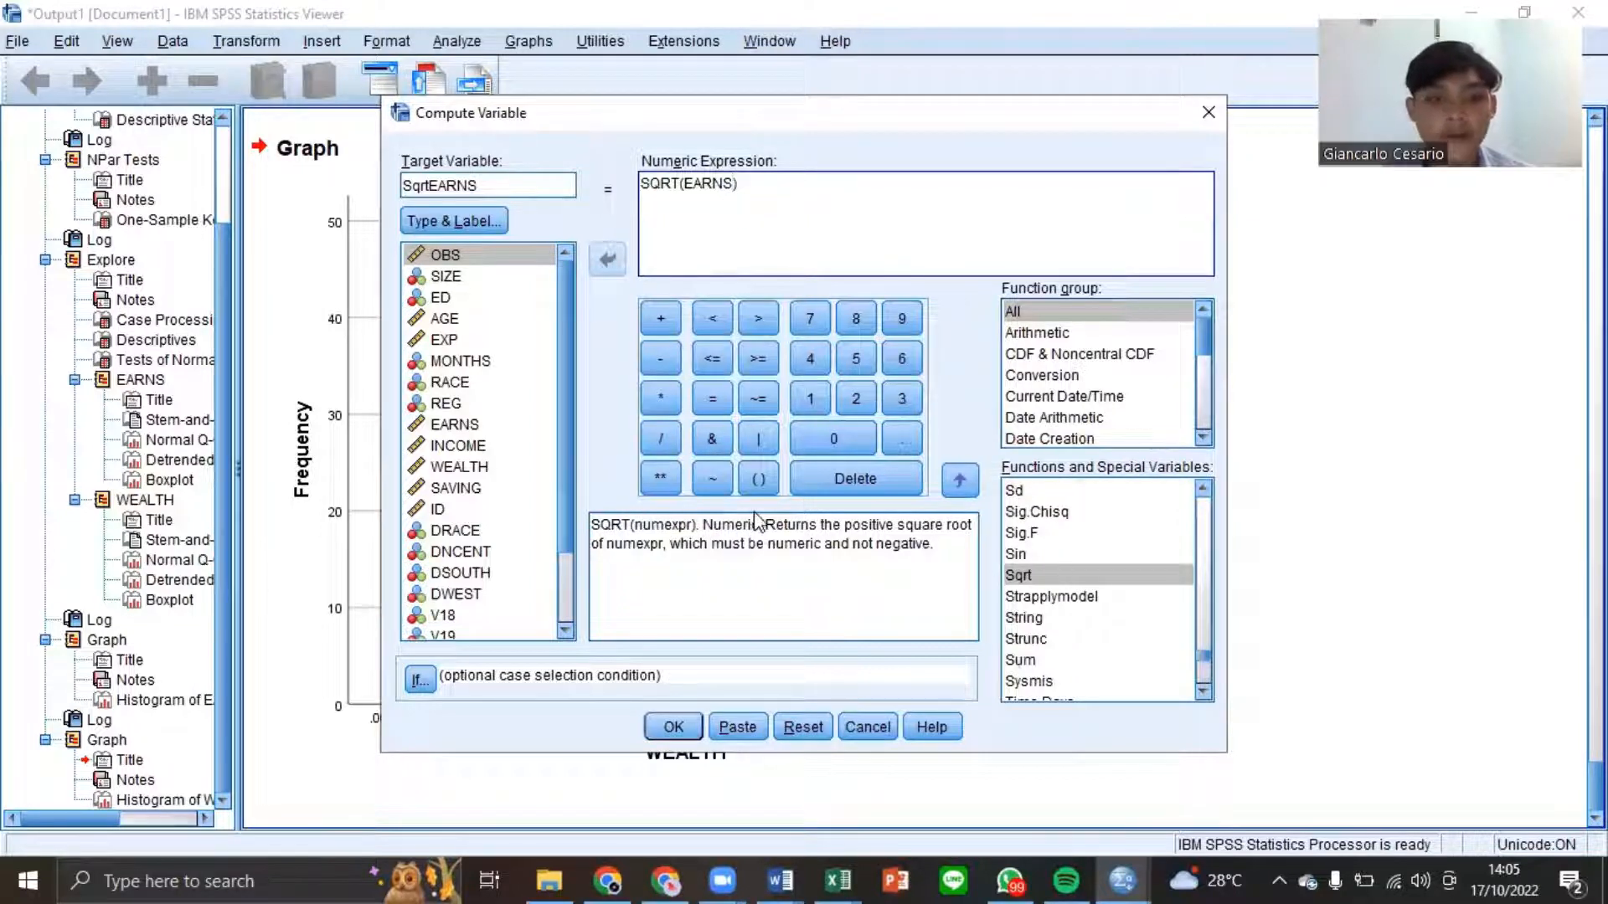
left_click(666, 736)
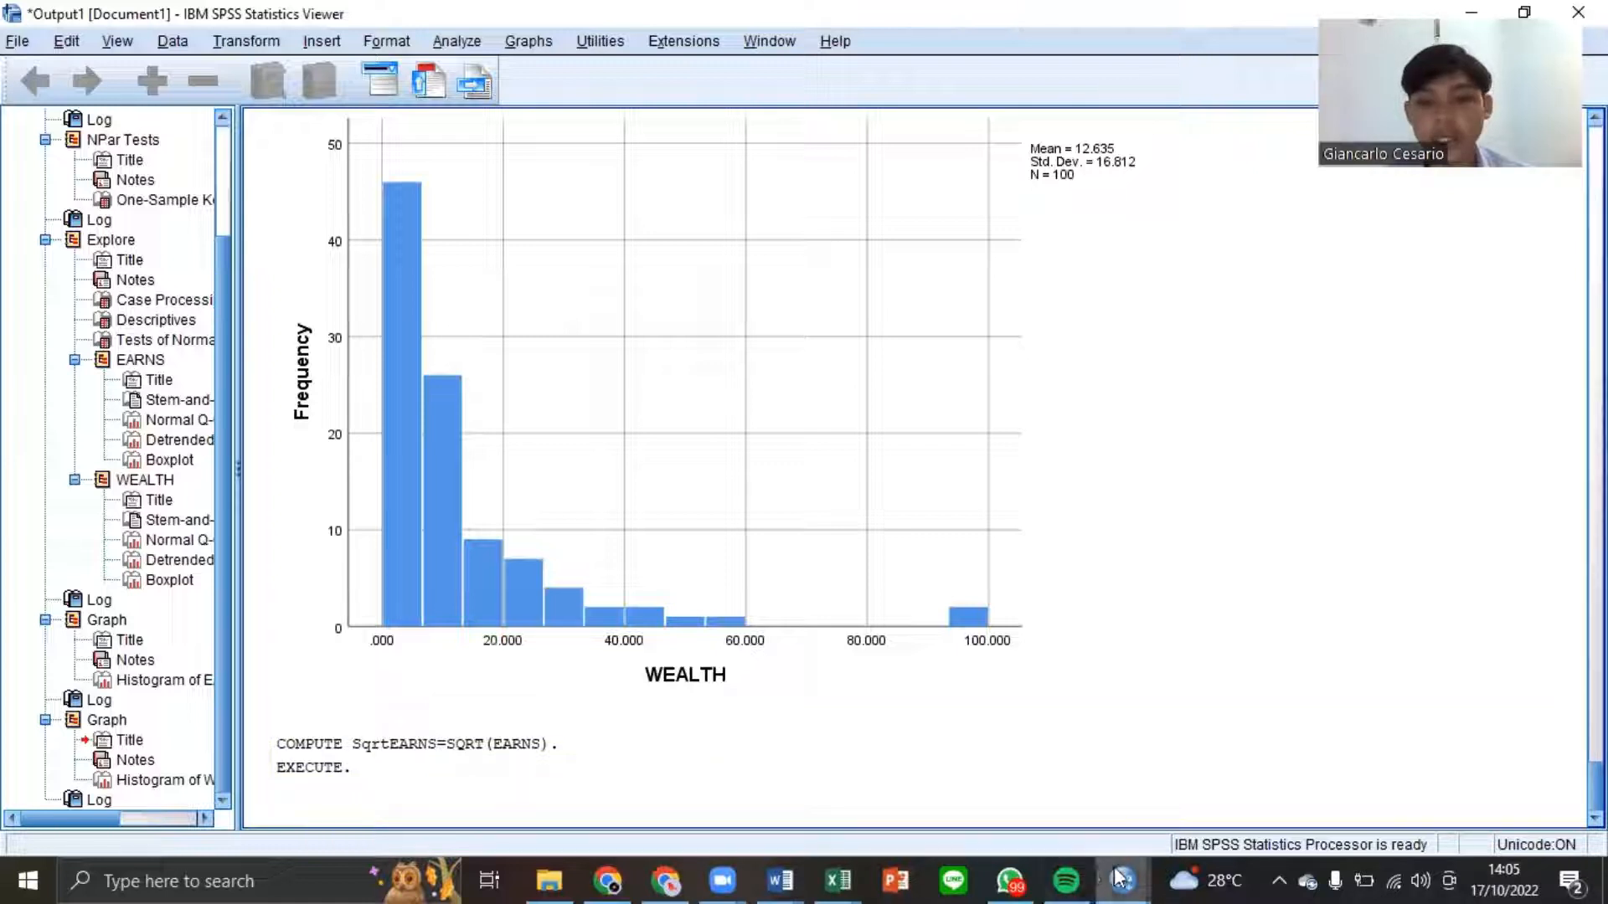
- Check the new SqrtEARNS column in the Data Editor and return to the output viewer
mouse_move(1120, 877)
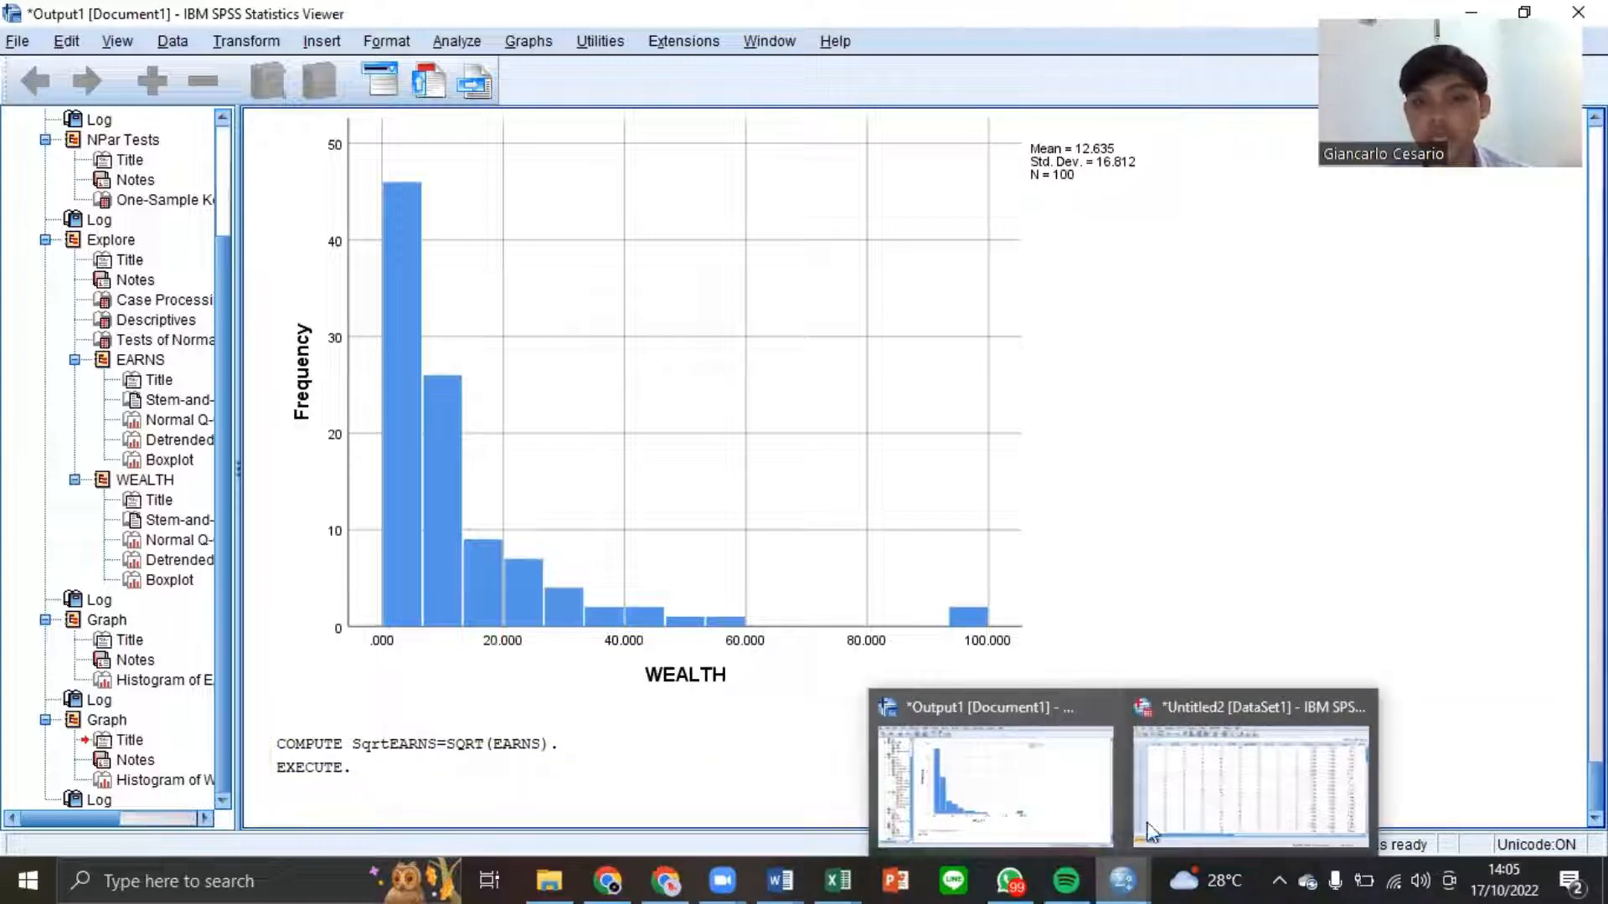
left_click(1196, 804)
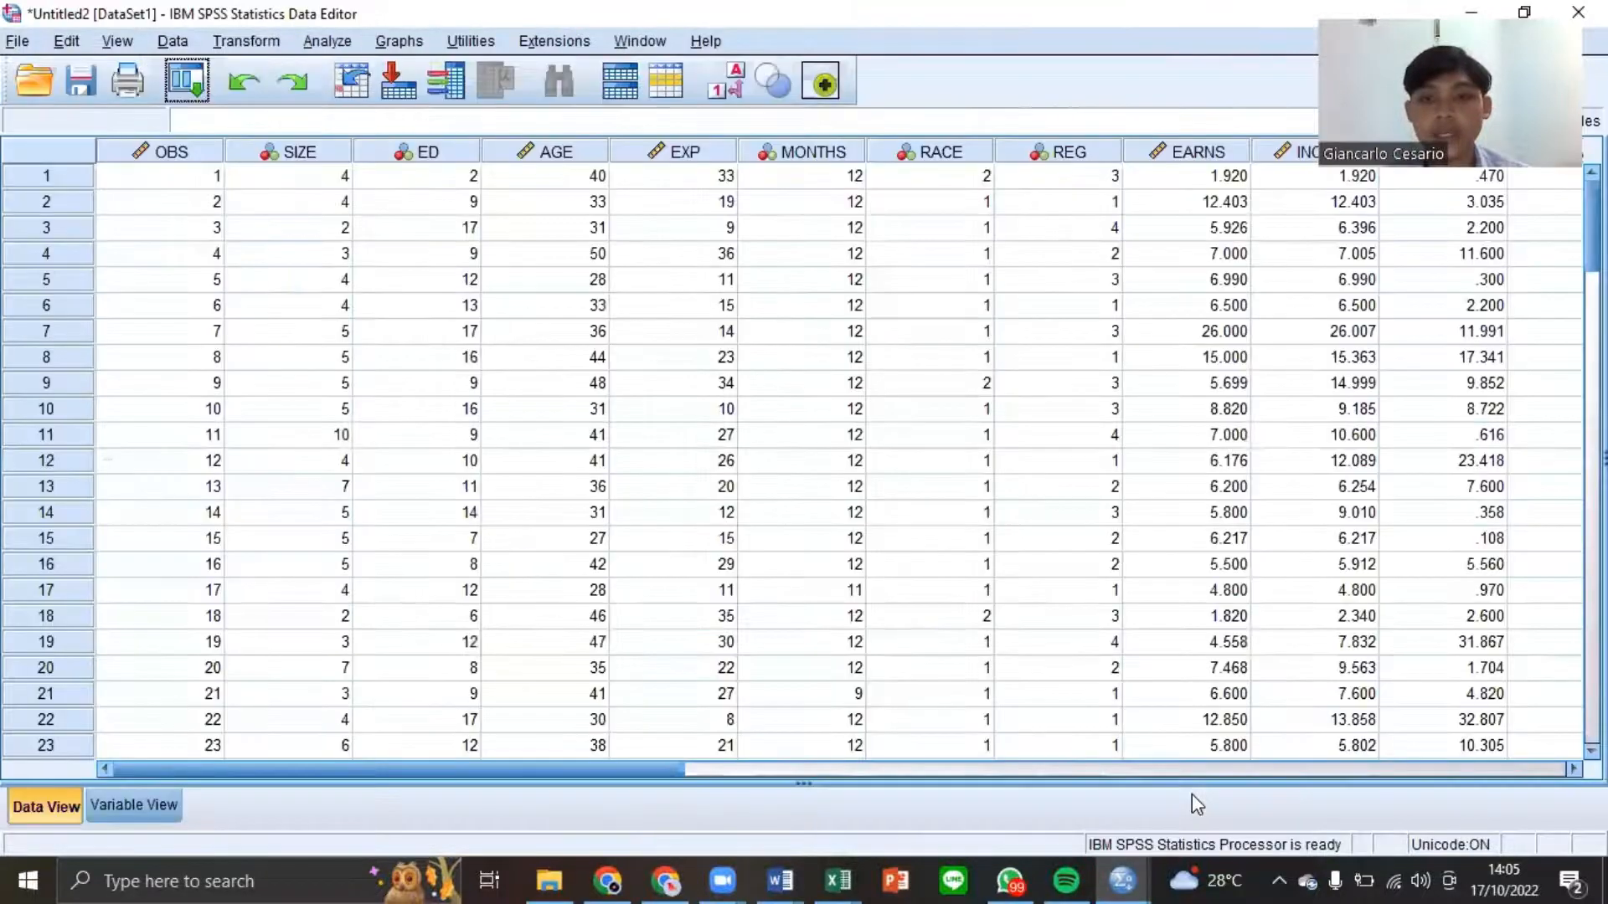
left_click_drag(664, 779, 1438, 743)
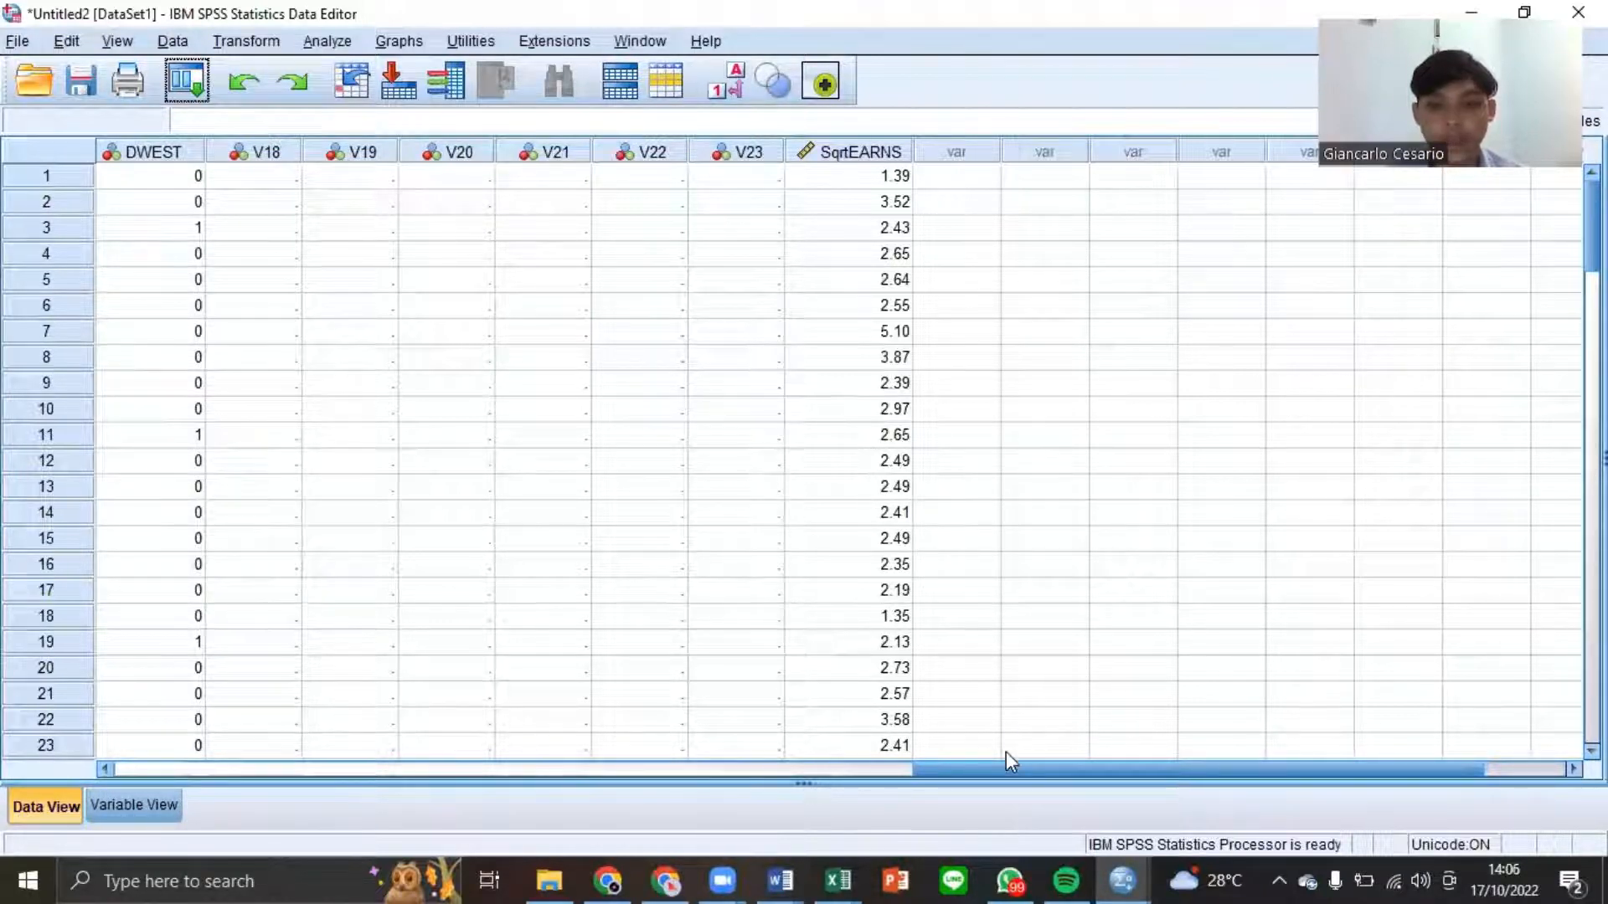
mouse_move(1097, 869)
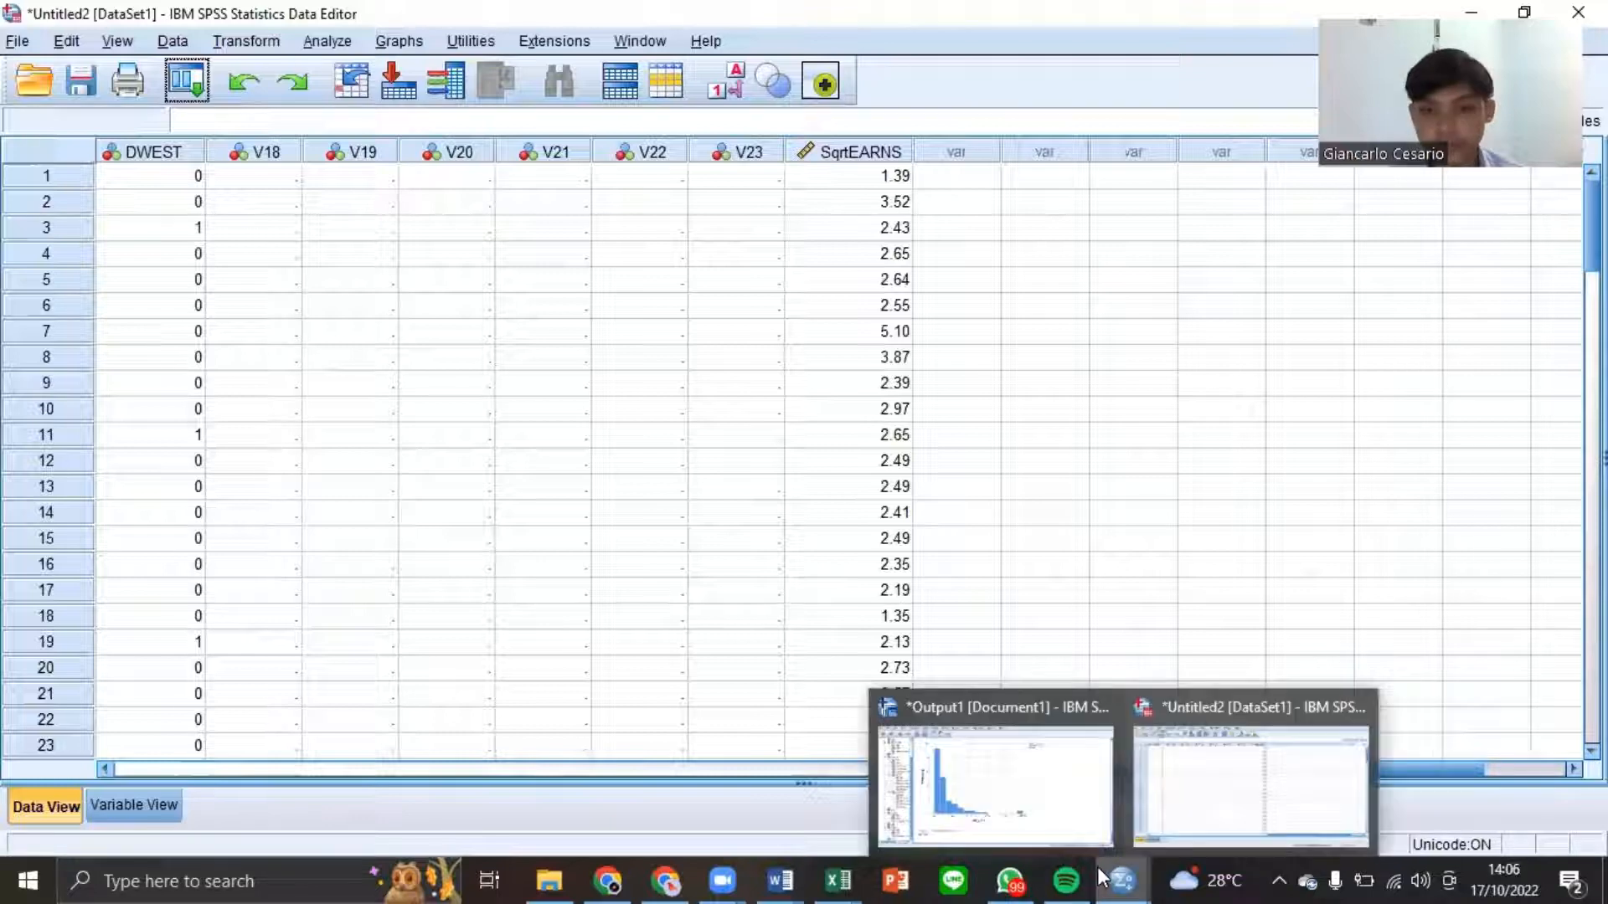
left_click(1047, 828)
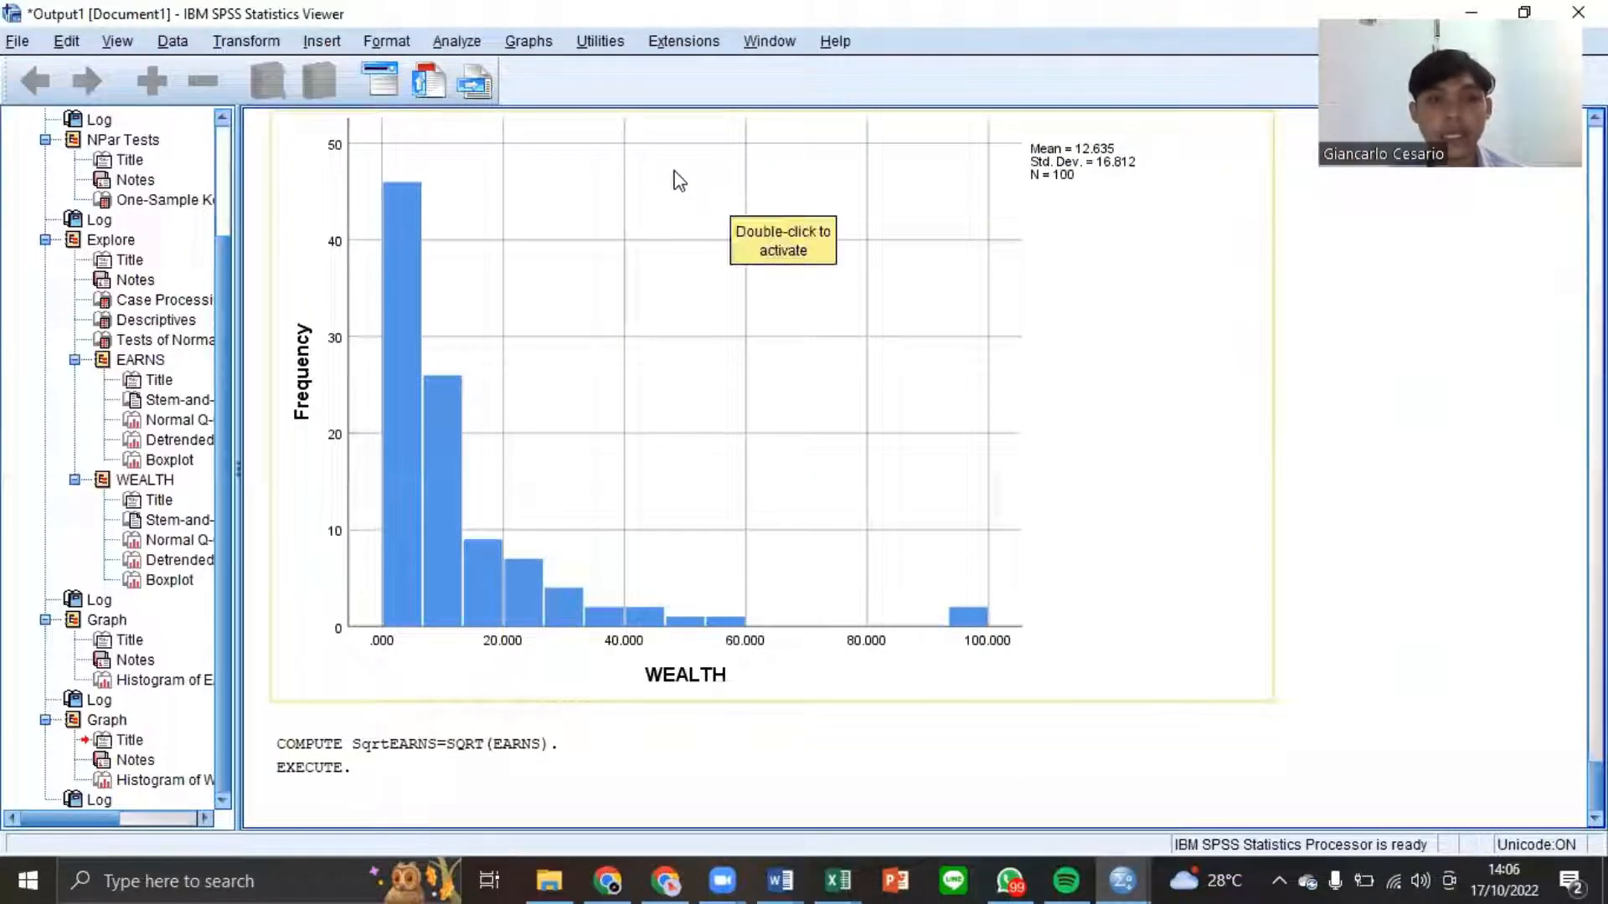
- Start another Compute Variable transformation with SqrtWEALTH as the target variable
left_click(268, 42)
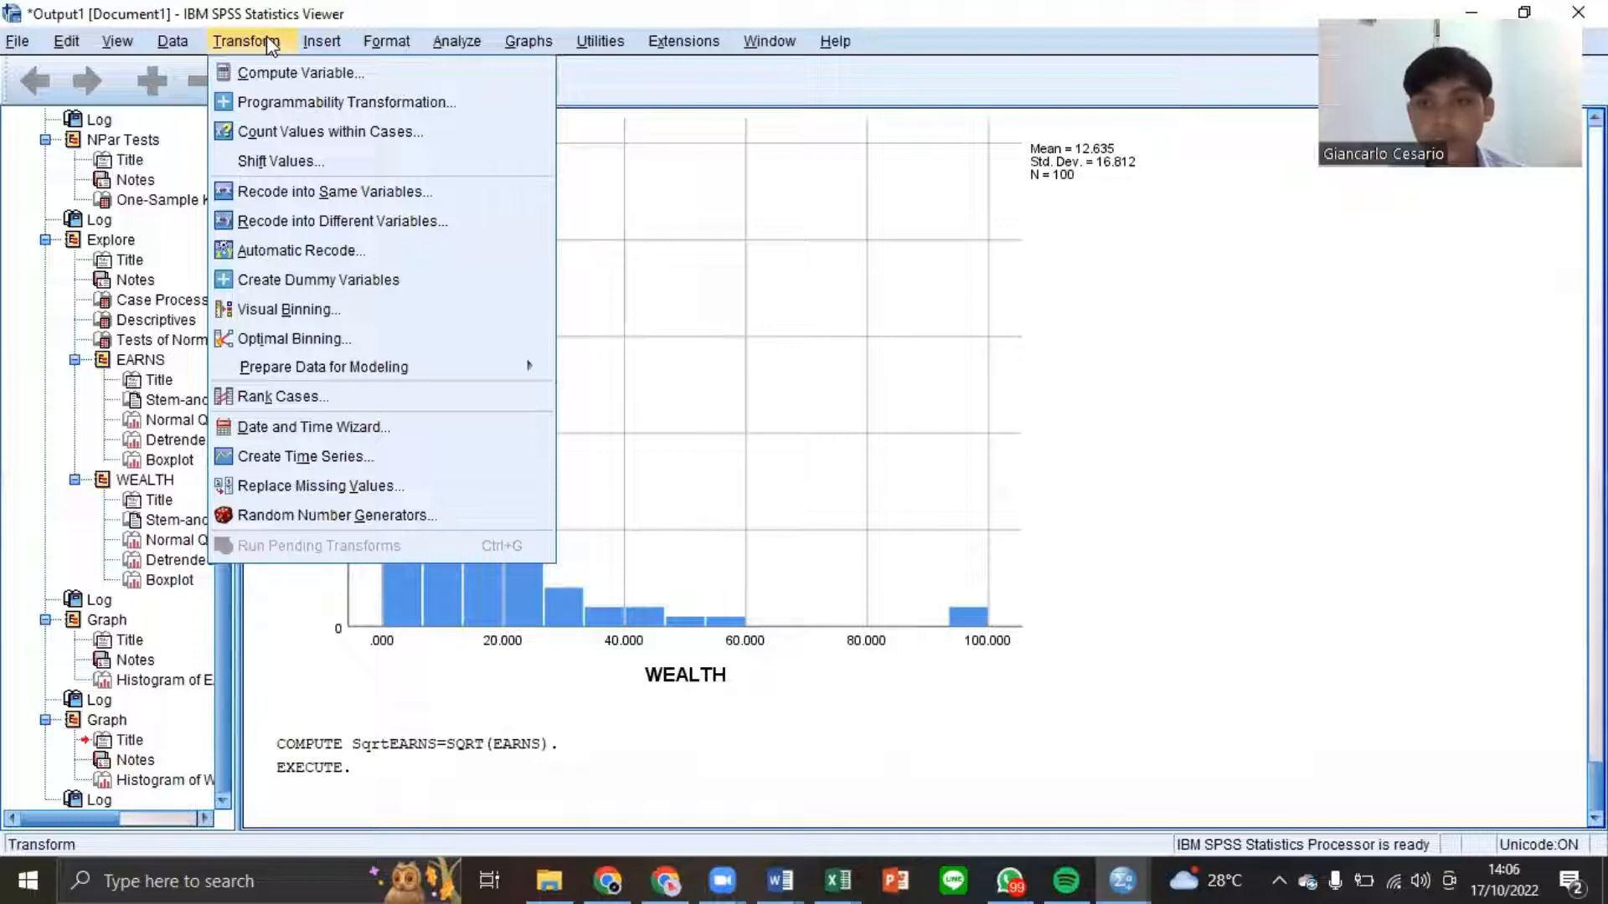
left_click(347, 75)
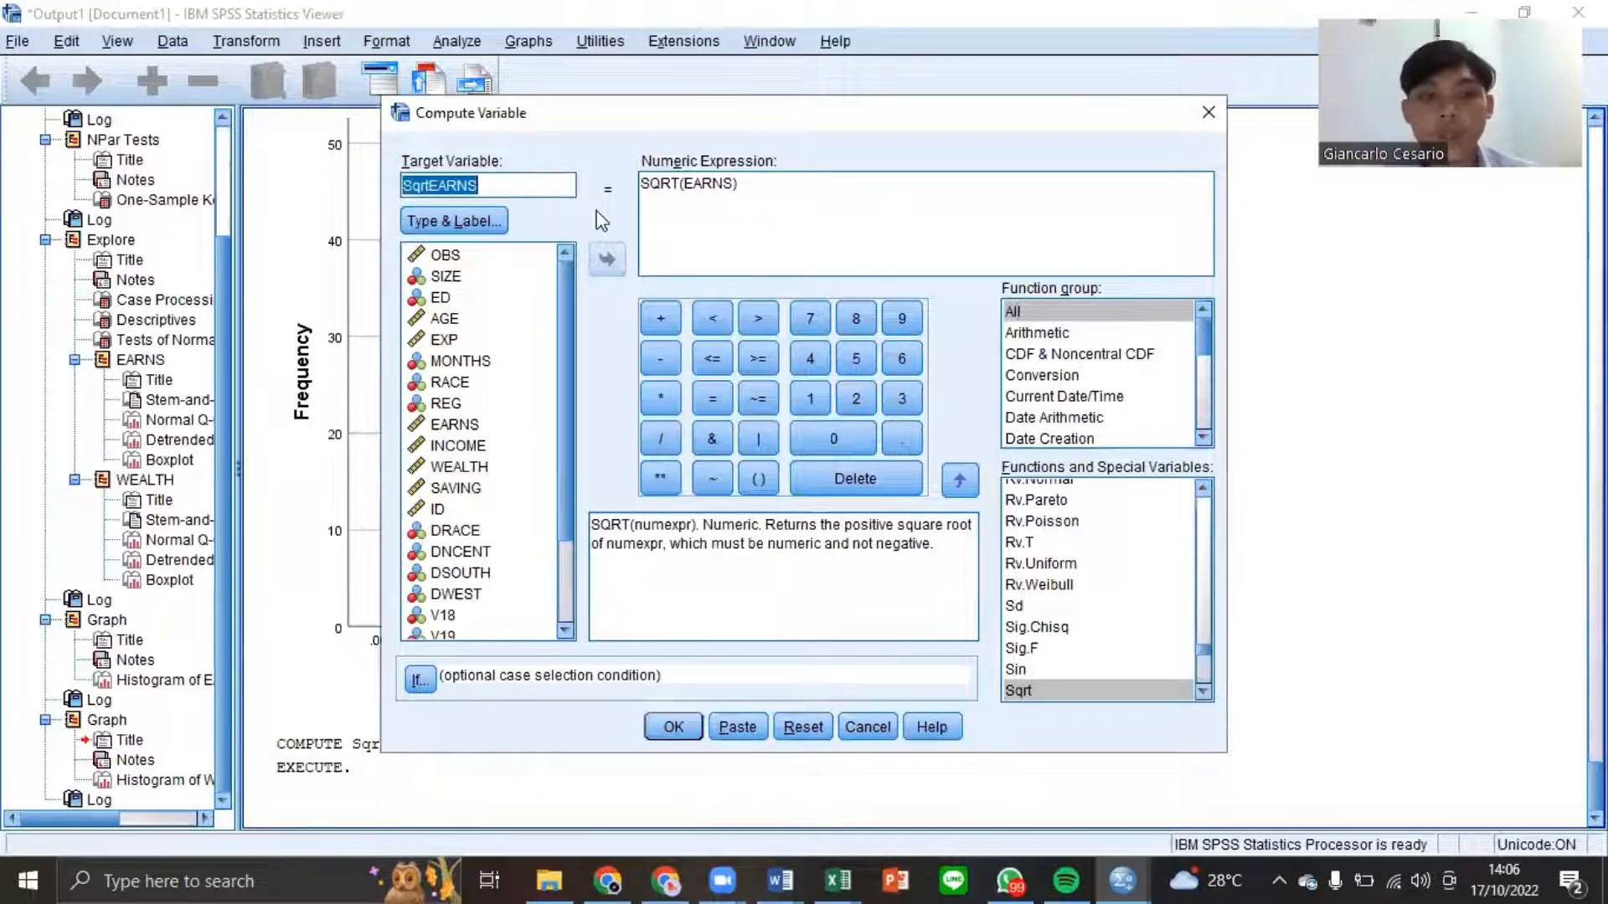
left_click(507, 184)
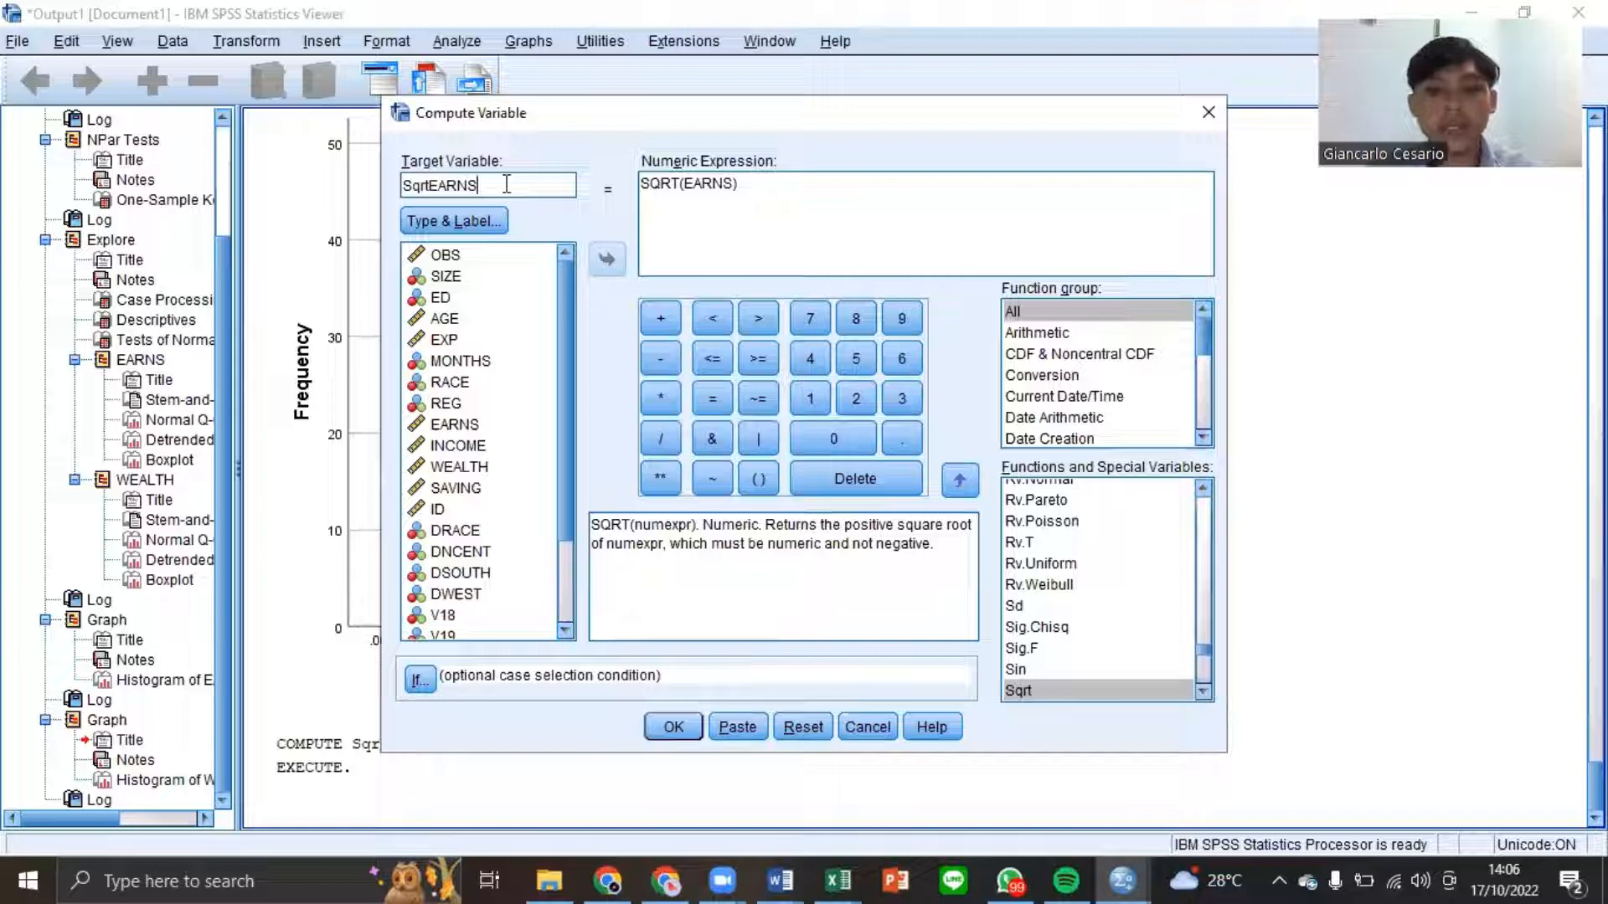
key("BackSpace")
key("BackSpace")
key("BackSpace")
key("BackSpace")
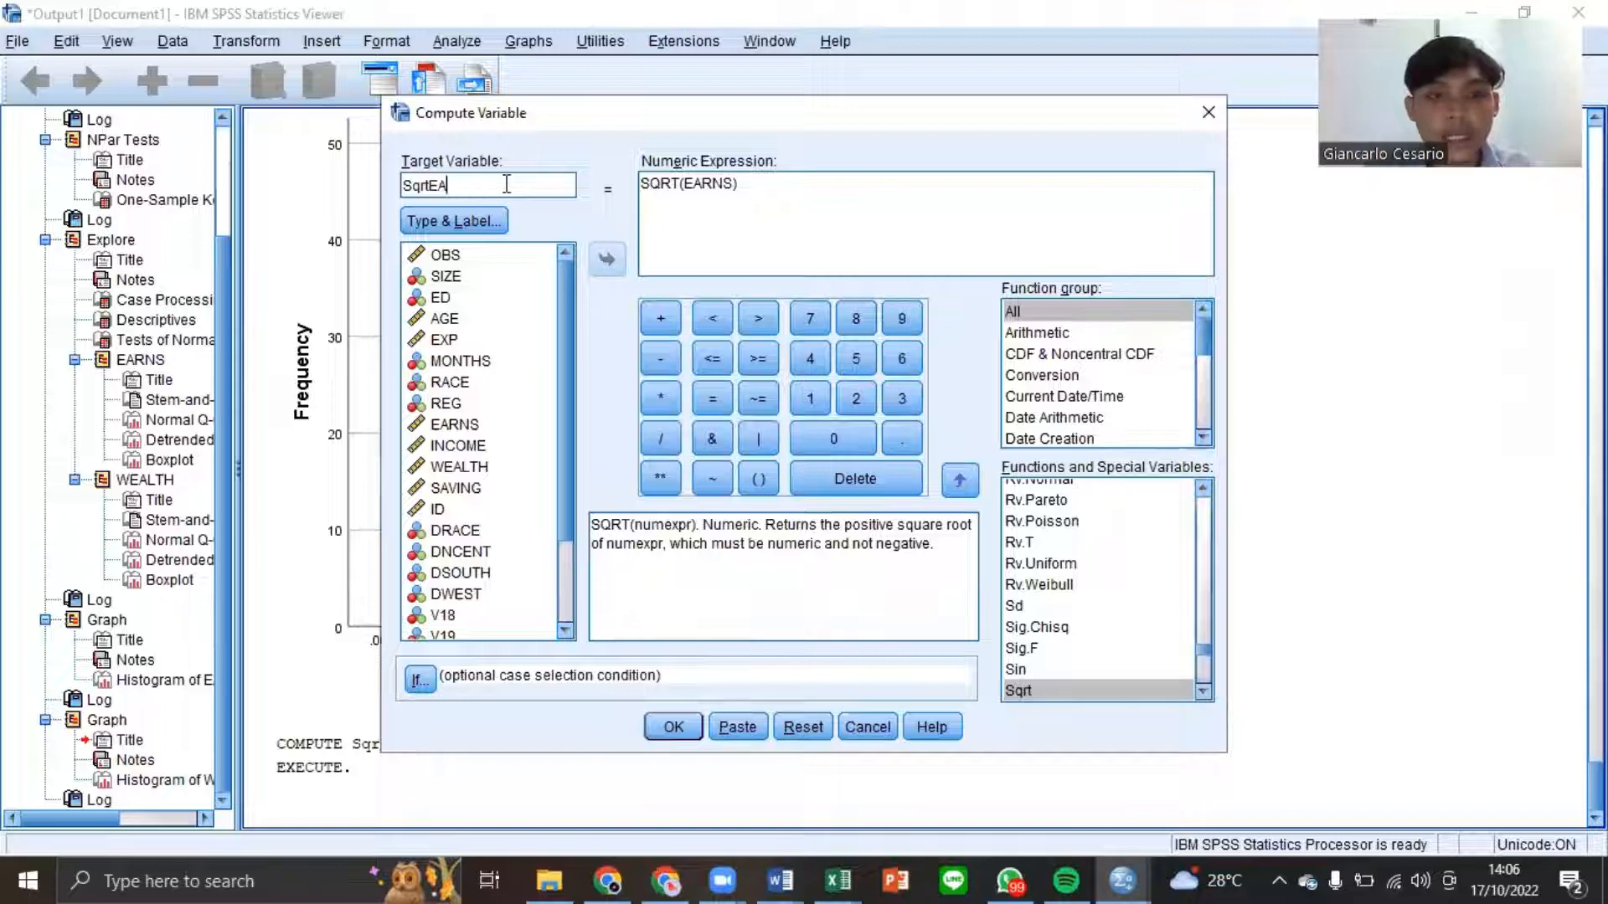
key("BackSpace")
type("WE")
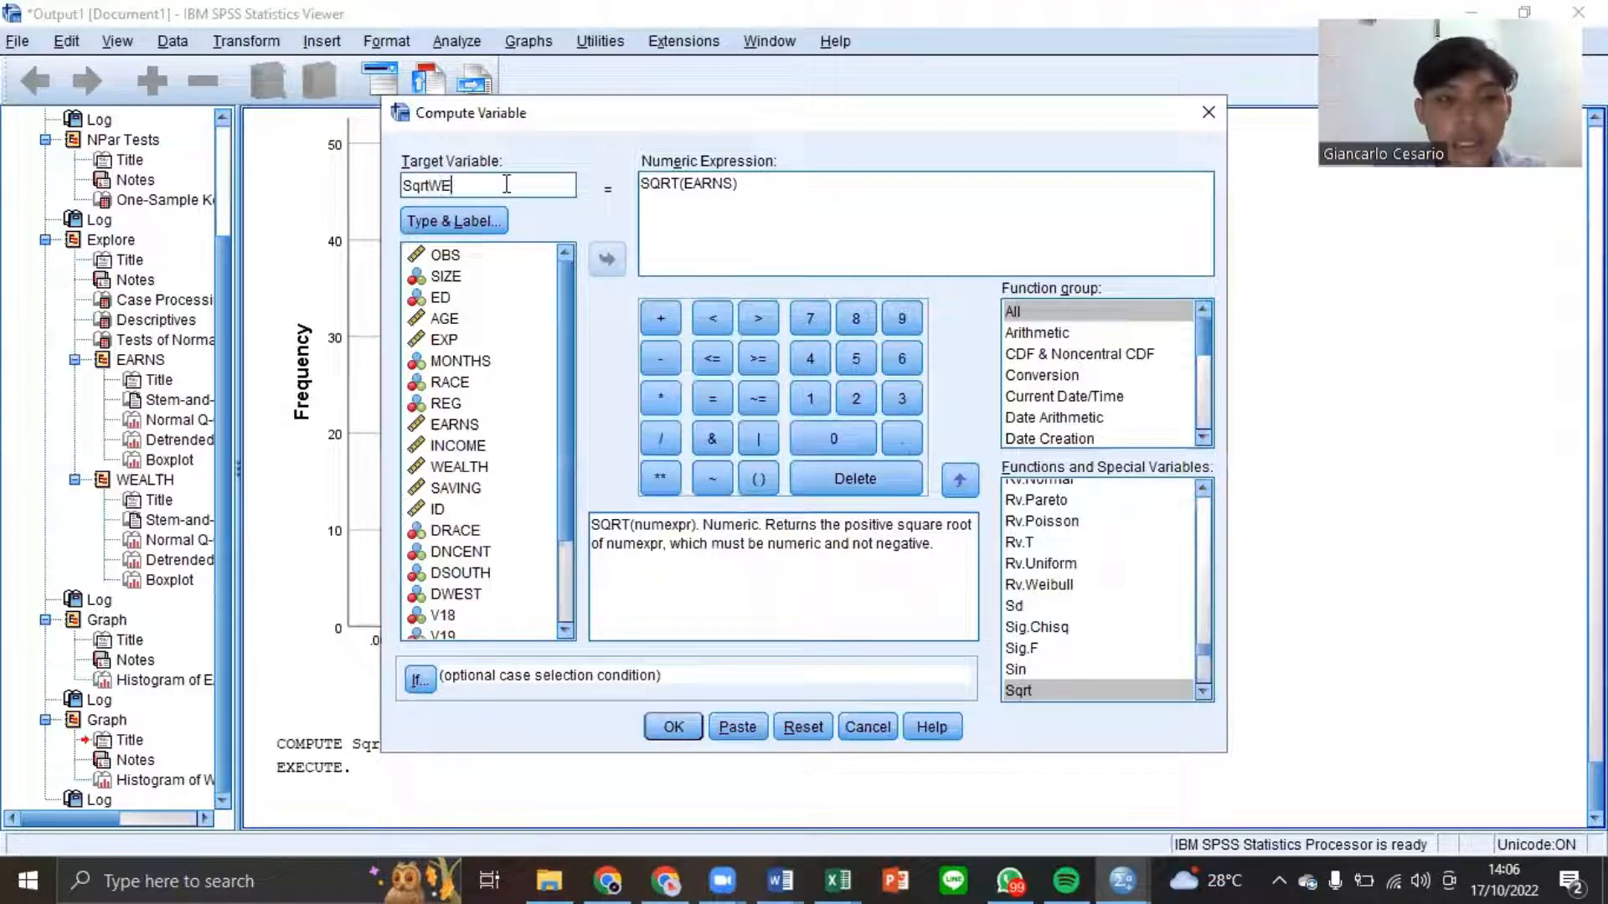
type("AL")
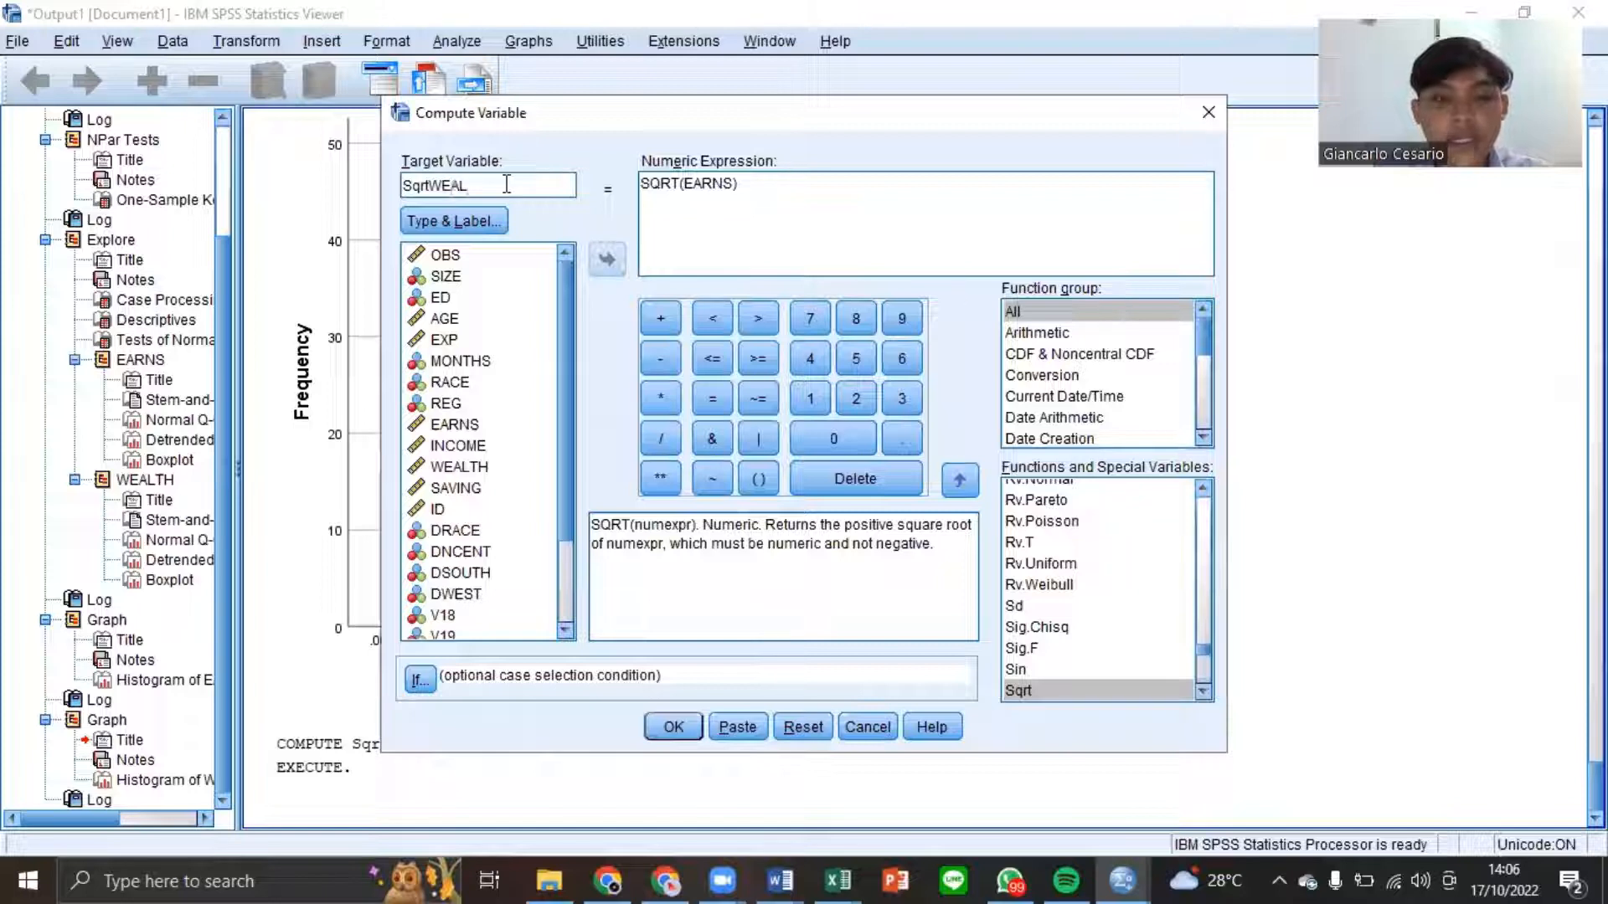
type("TH")
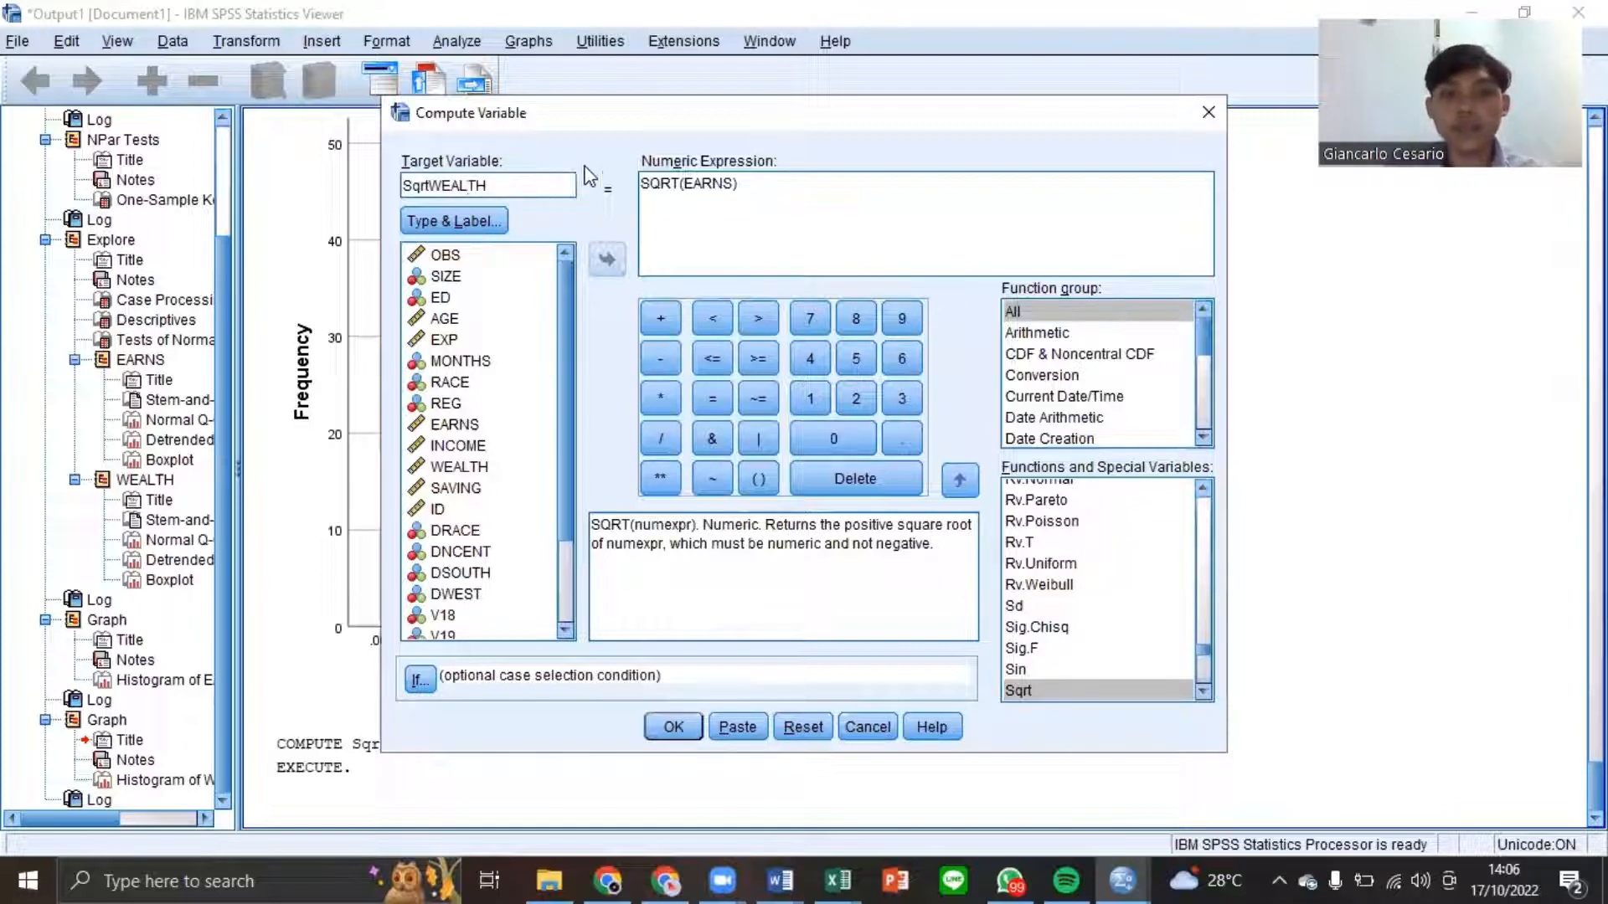
- Change the numeric expression to SQRT(WEALTH) and compute the SqrtWEALTH variable
left_click(732, 191)
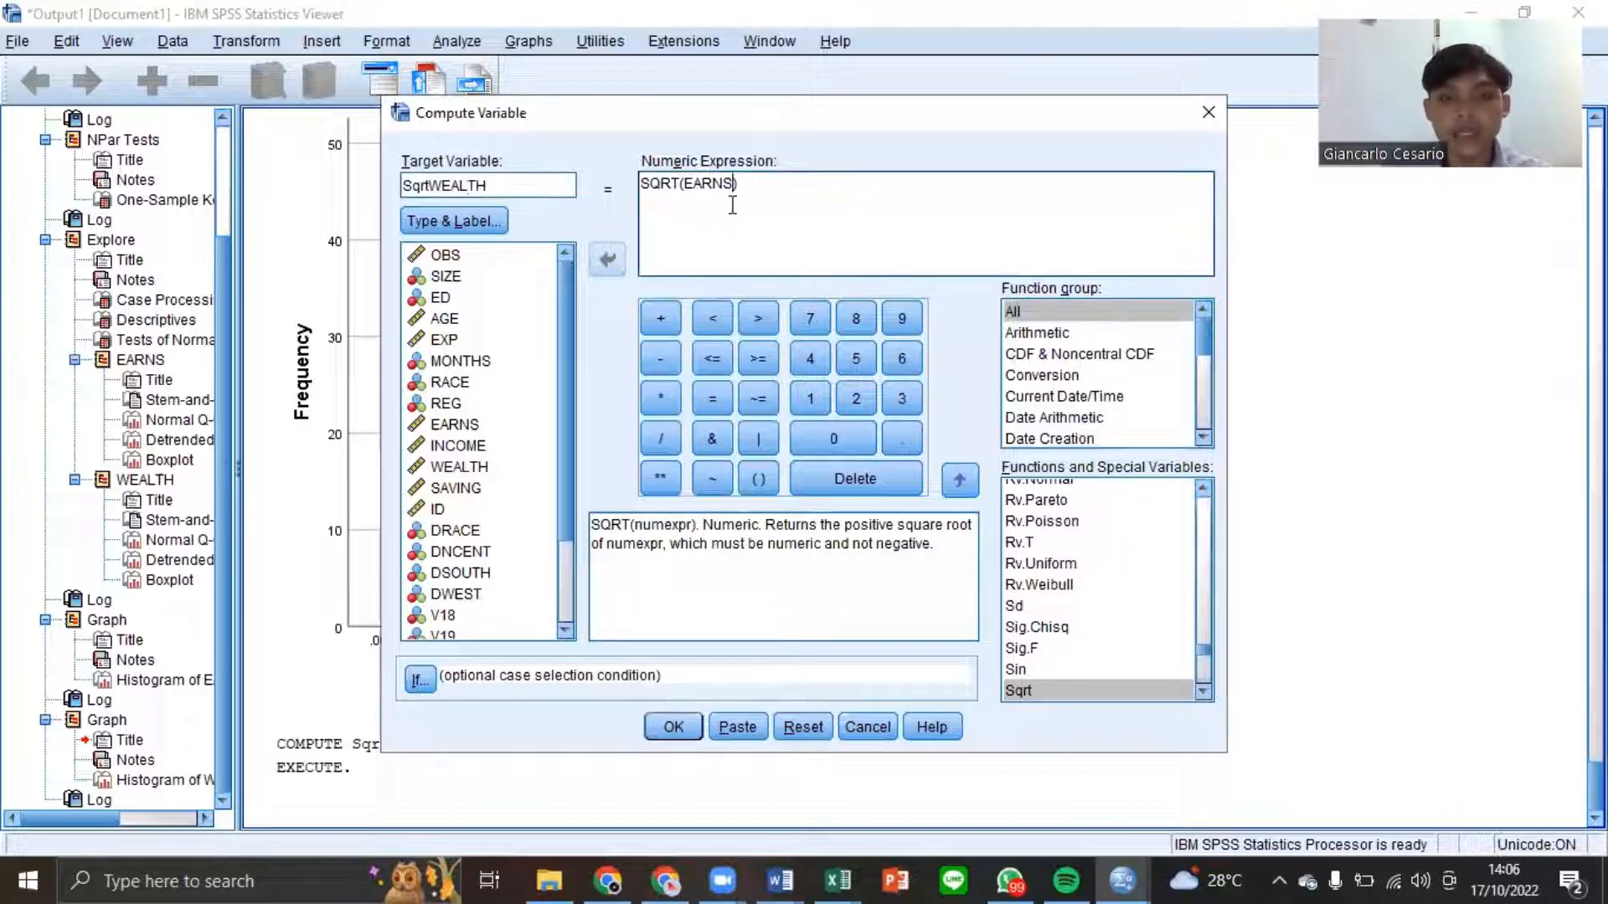
key("BackSpace")
key("BackSpace")
key("BackSpace")
key("BackSpace")
key("BackSpace")
type("WE")
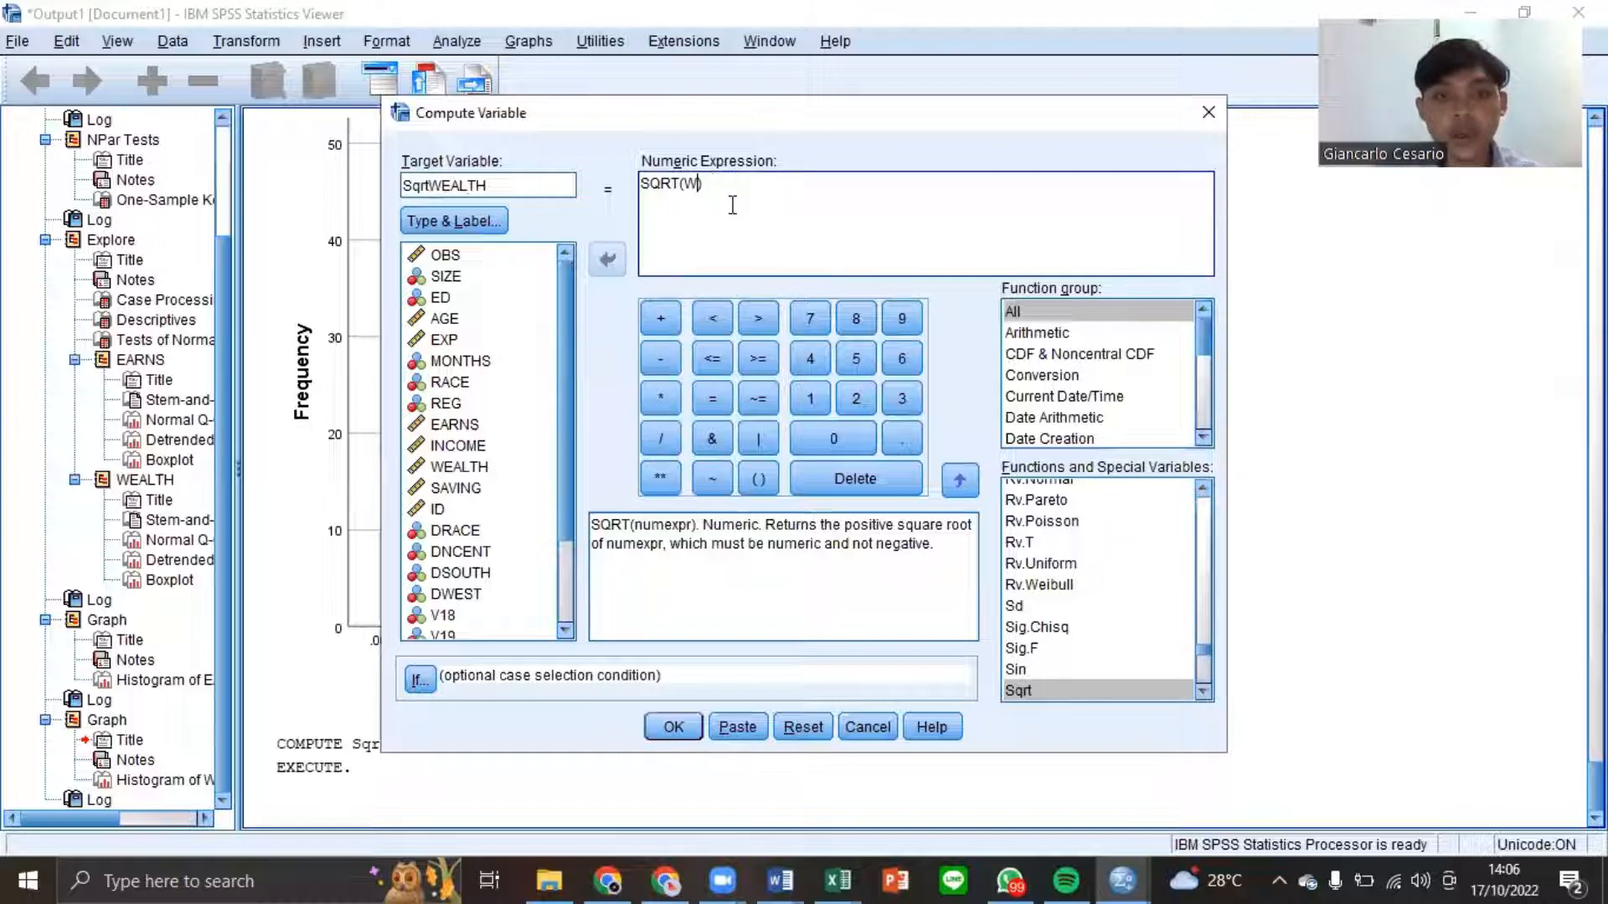
type("ALT")
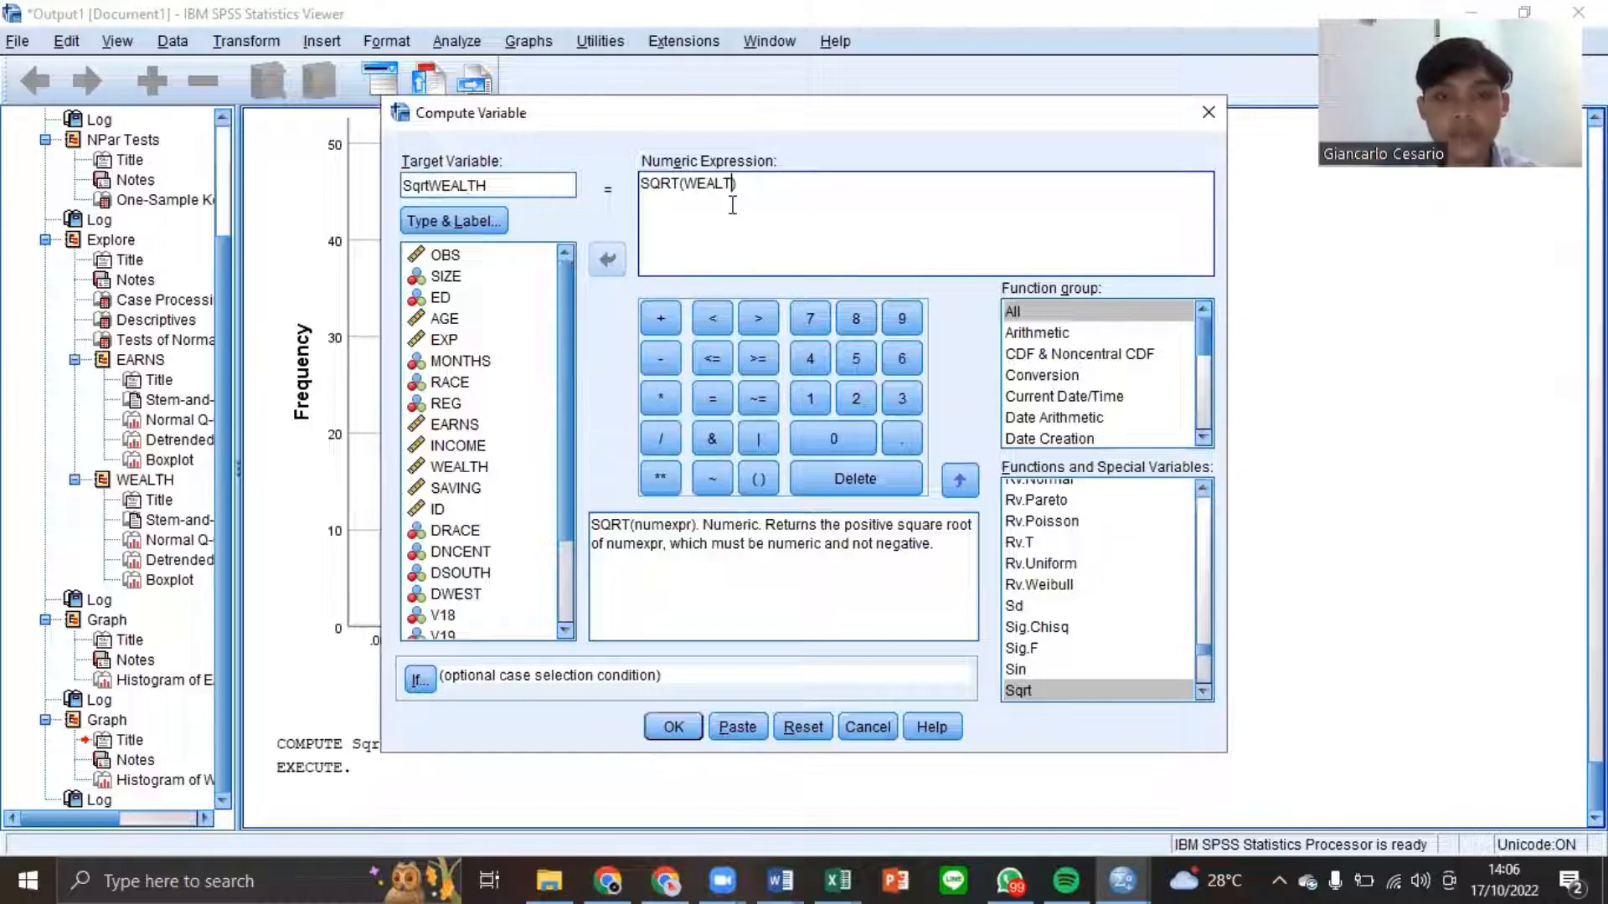
type("H")
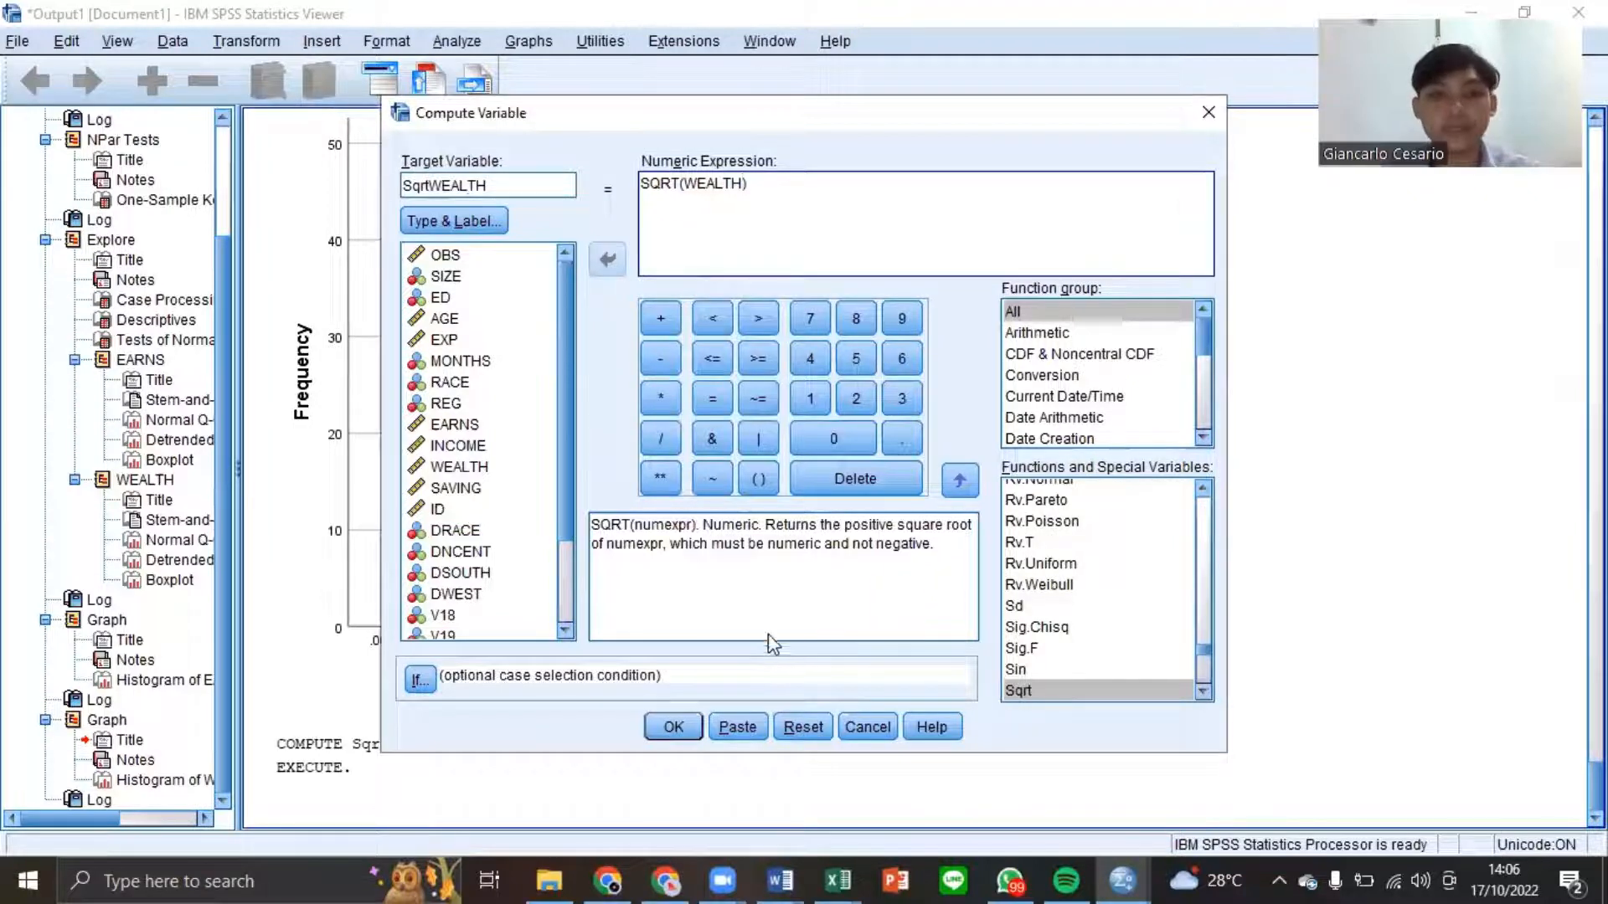
left_click(674, 728)
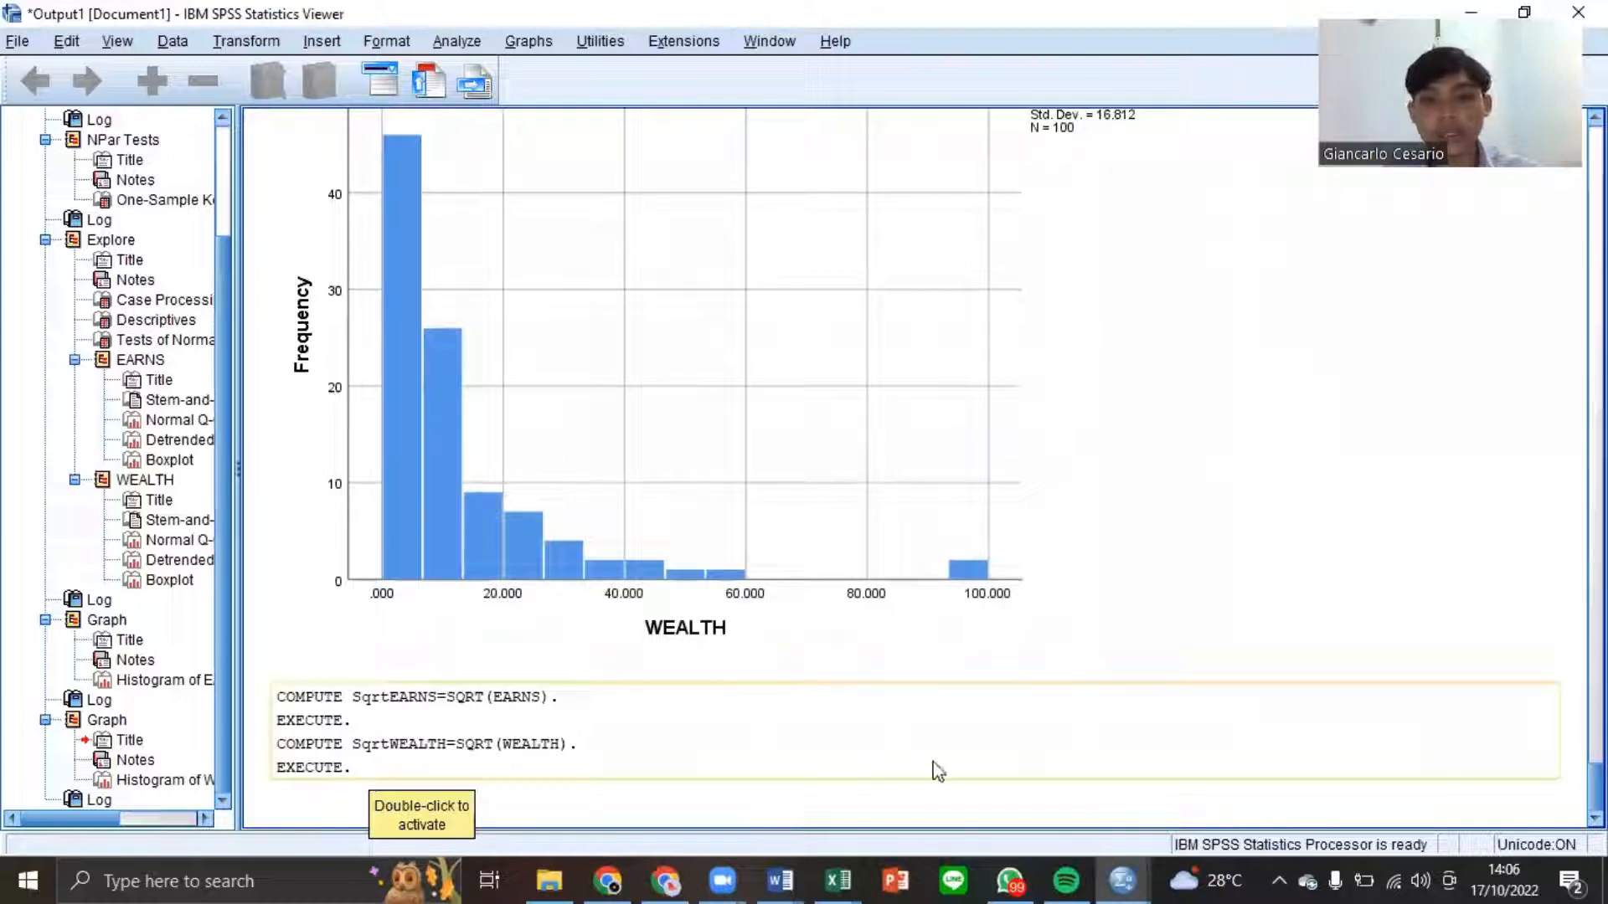
- From the Data Editor, open the legacy one-sample Kolmogorov-Smirnov test and remove EARNS and WEALTH from its test variables
mouse_move(1126, 878)
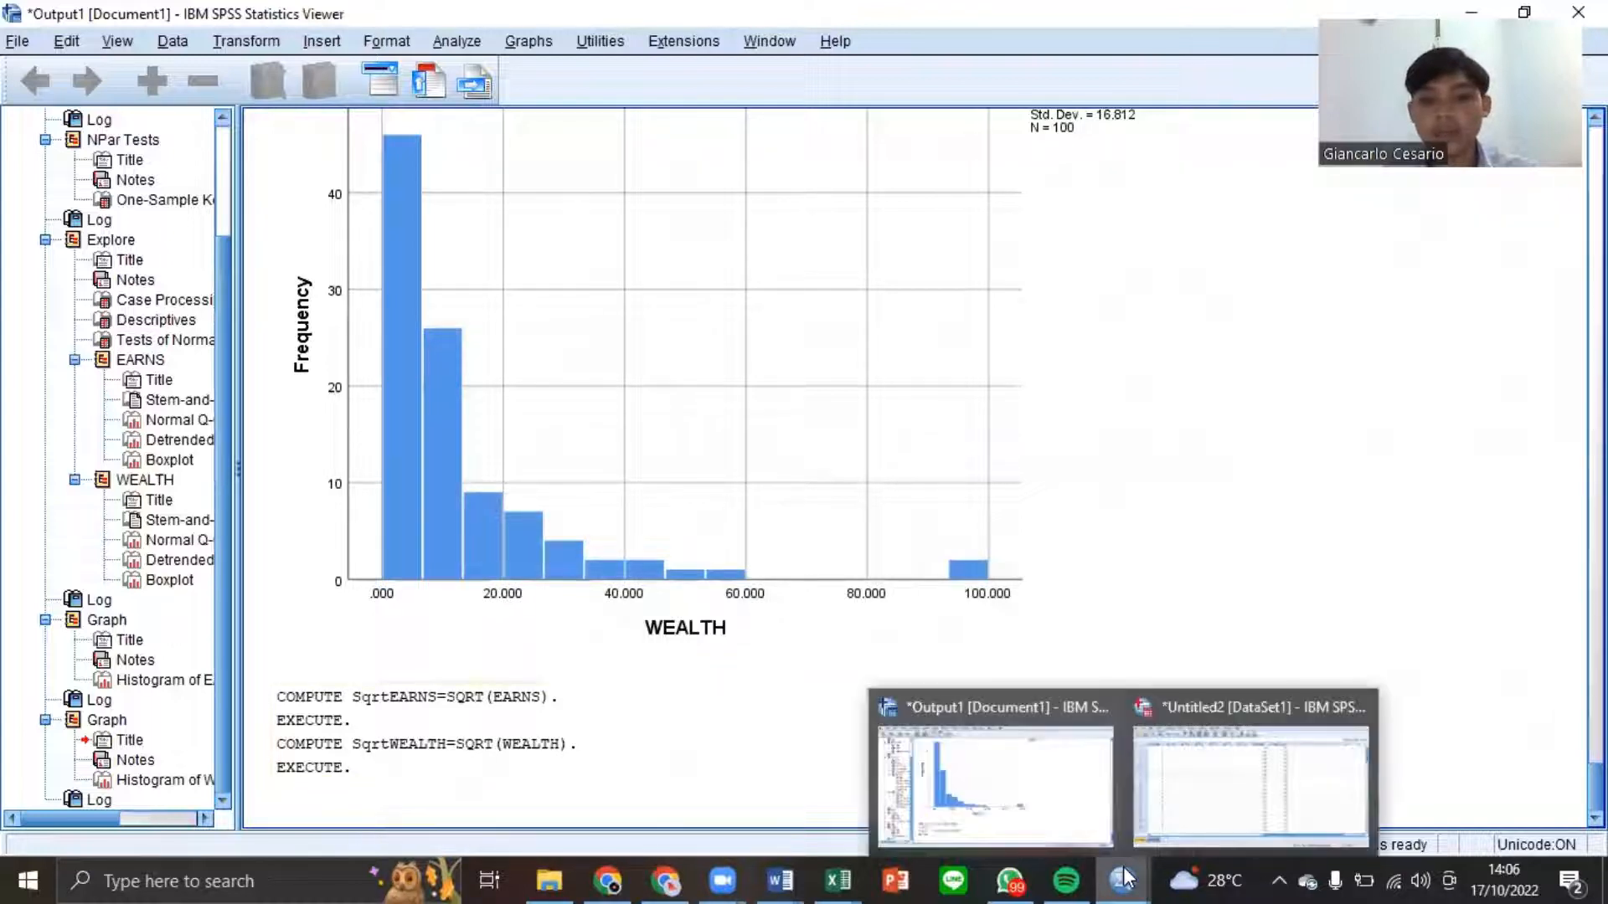
left_click(1218, 800)
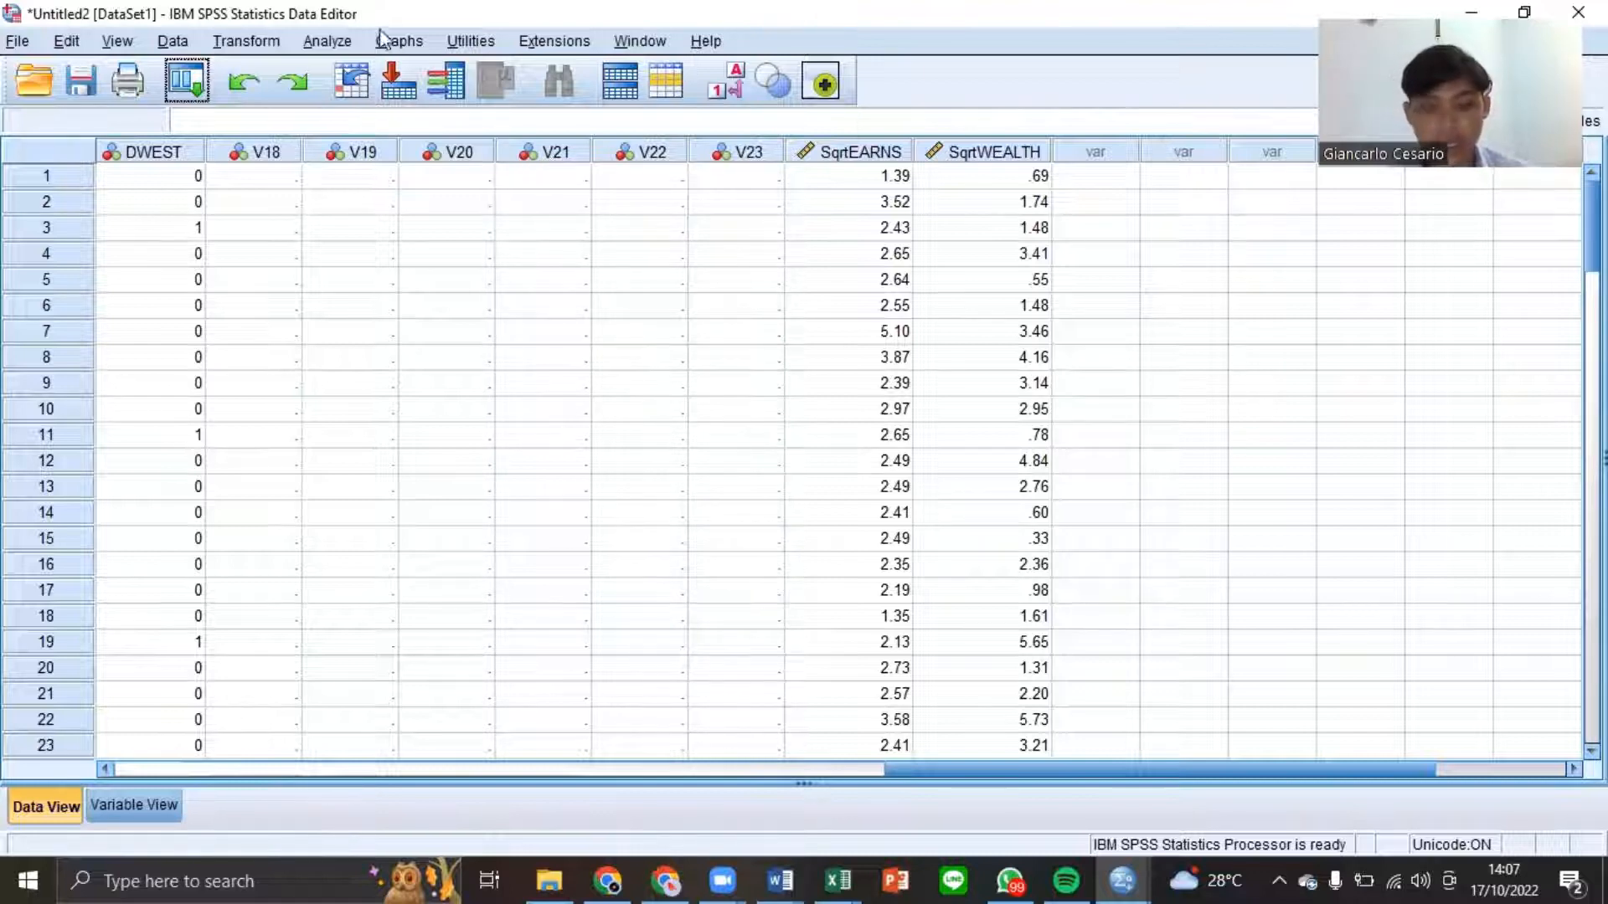
left_click(317, 42)
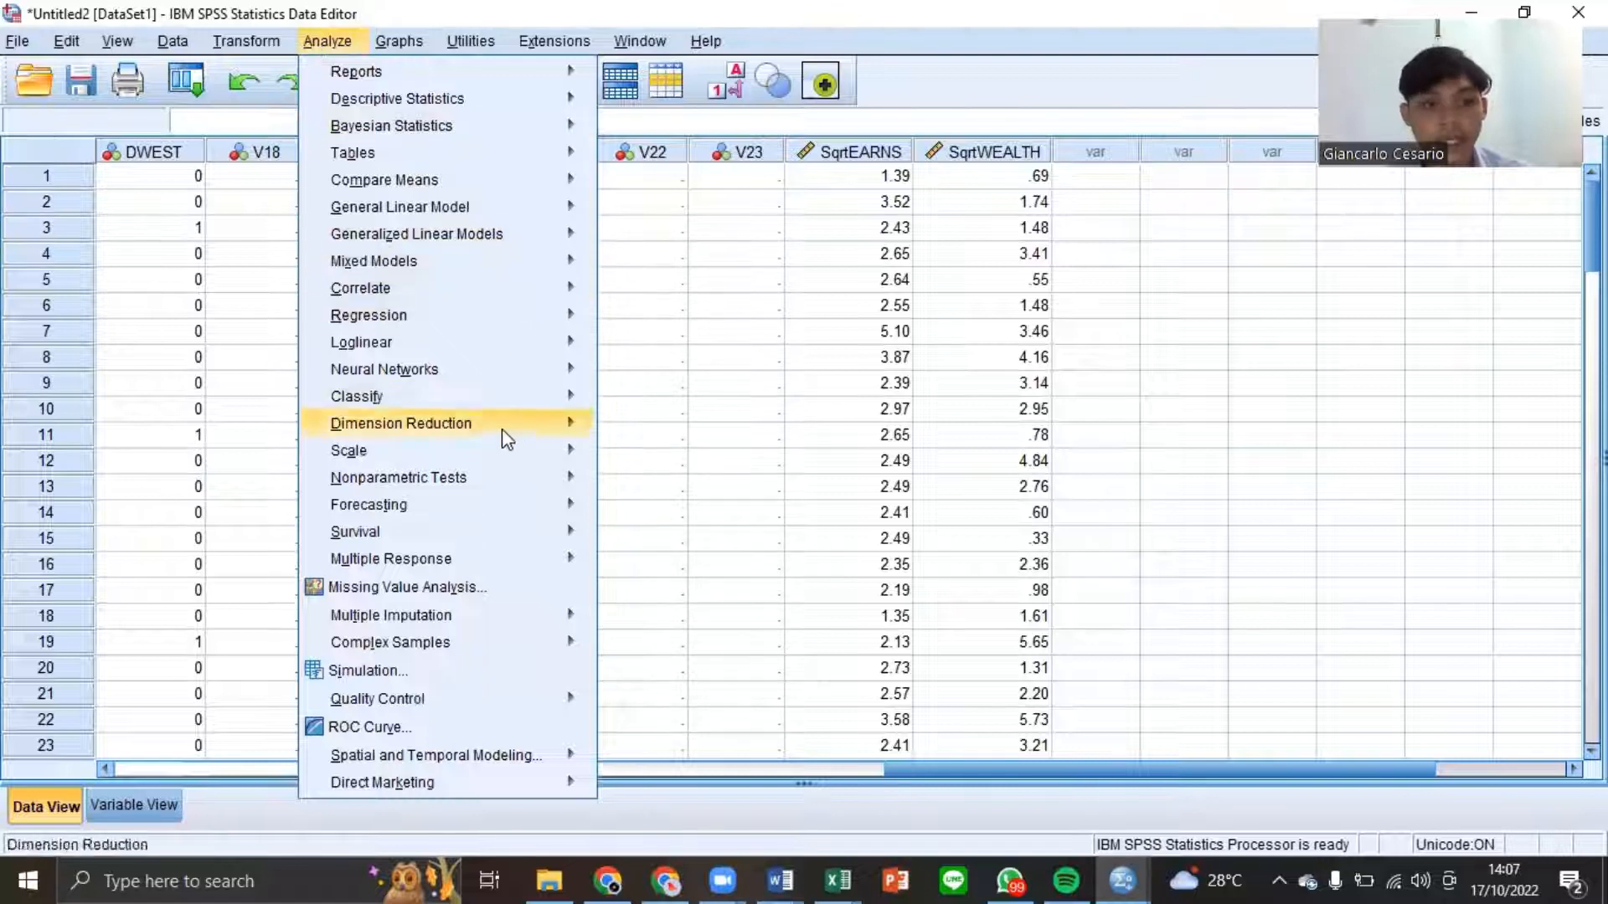
mouse_move(501, 475)
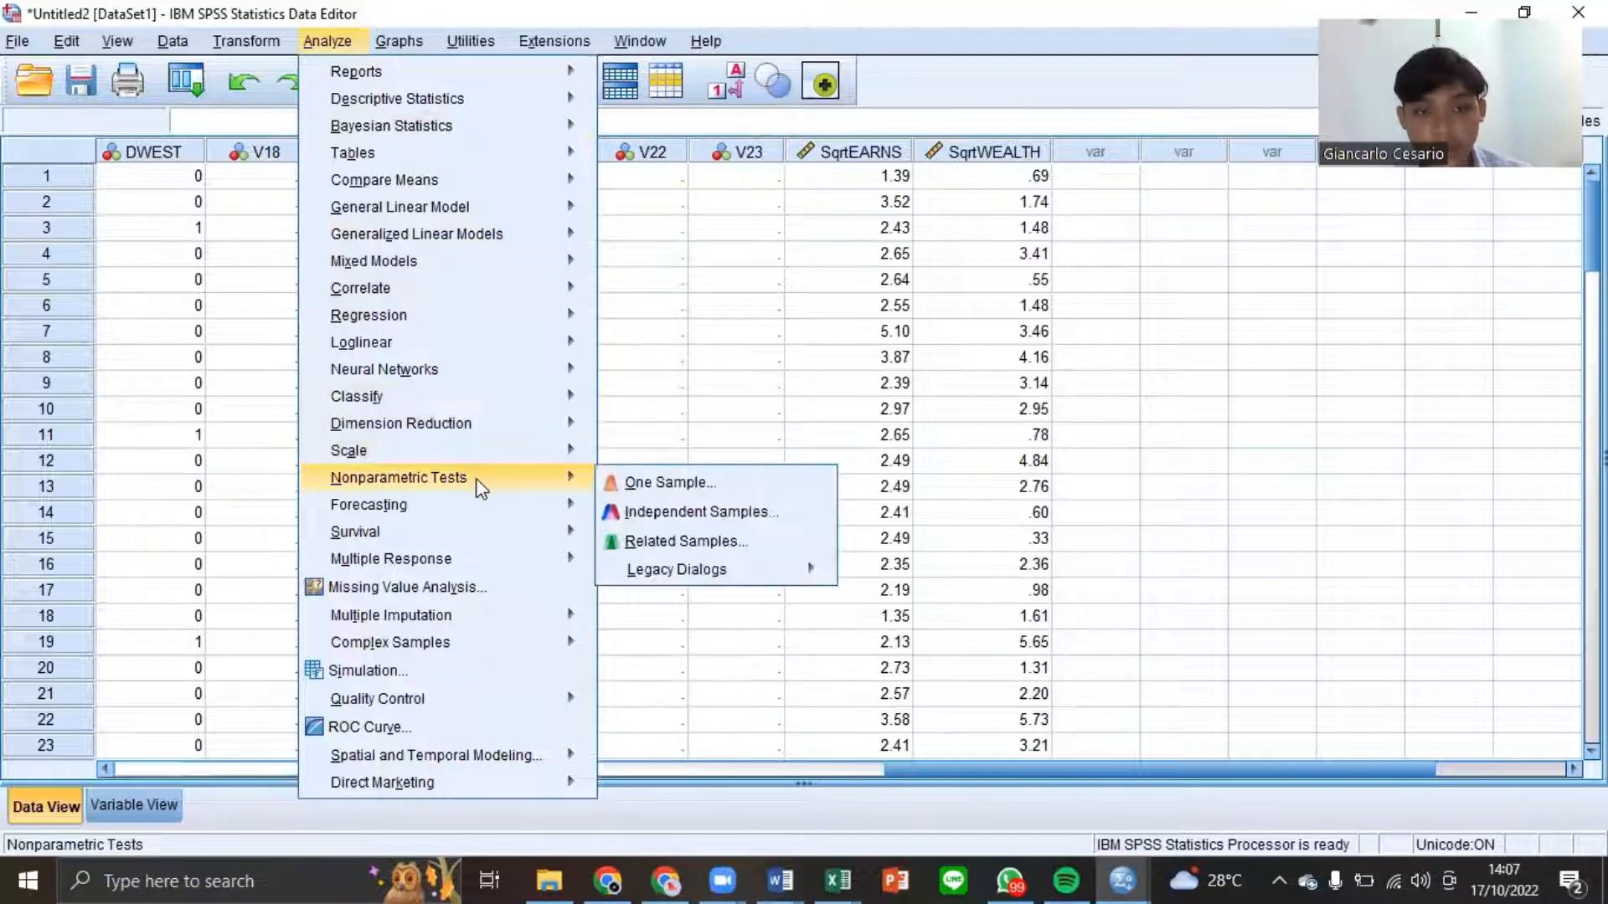
mouse_move(736, 570)
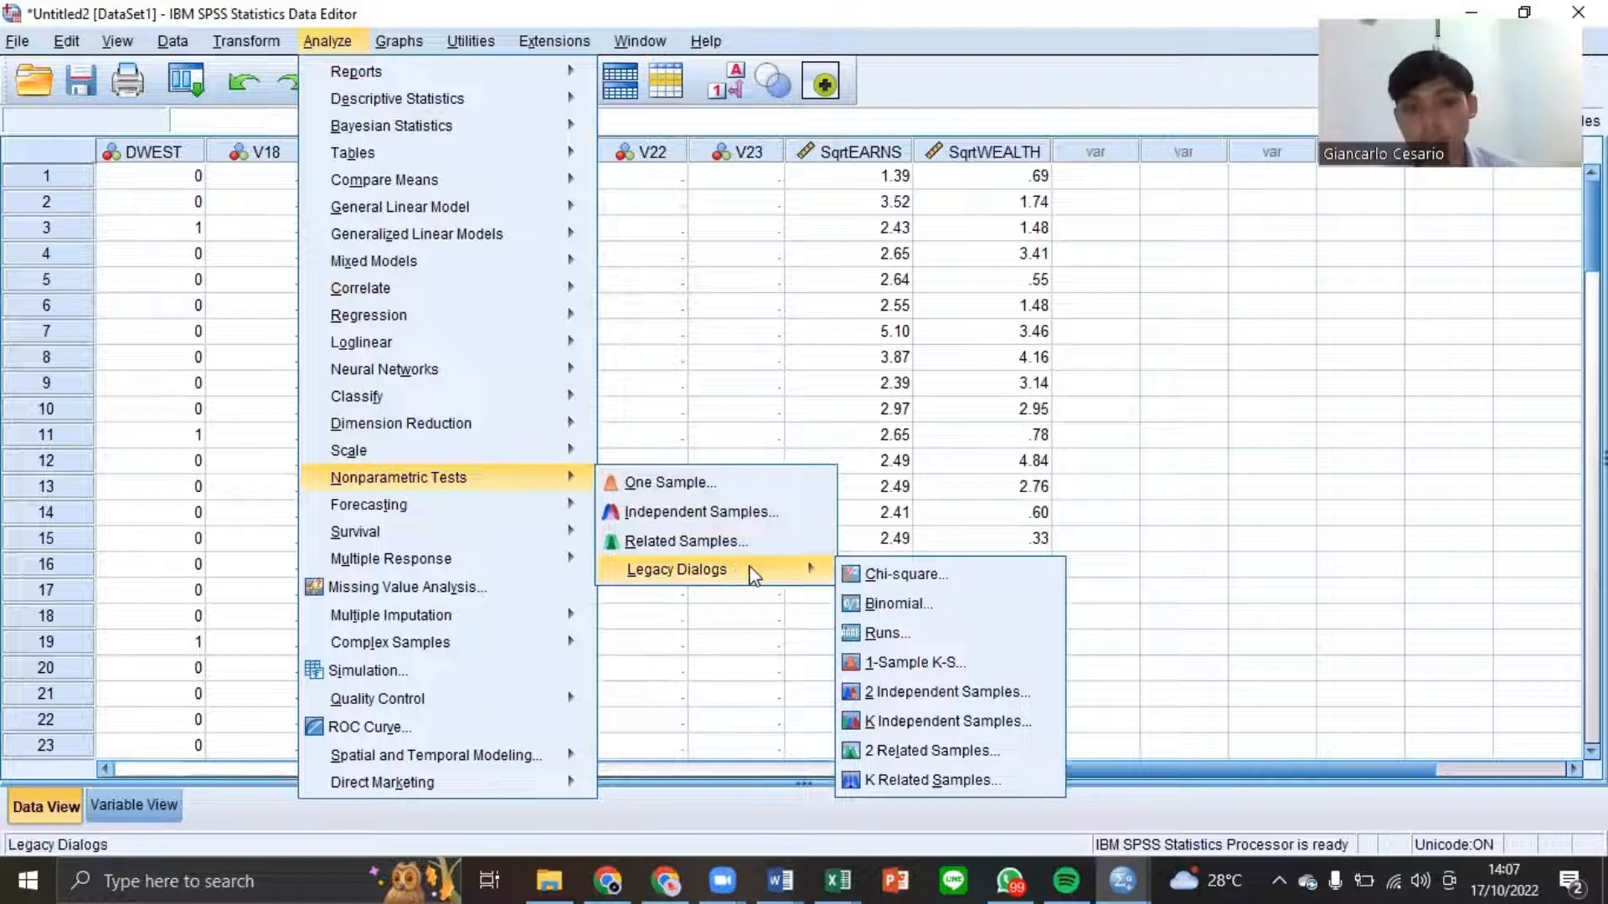
left_click(948, 667)
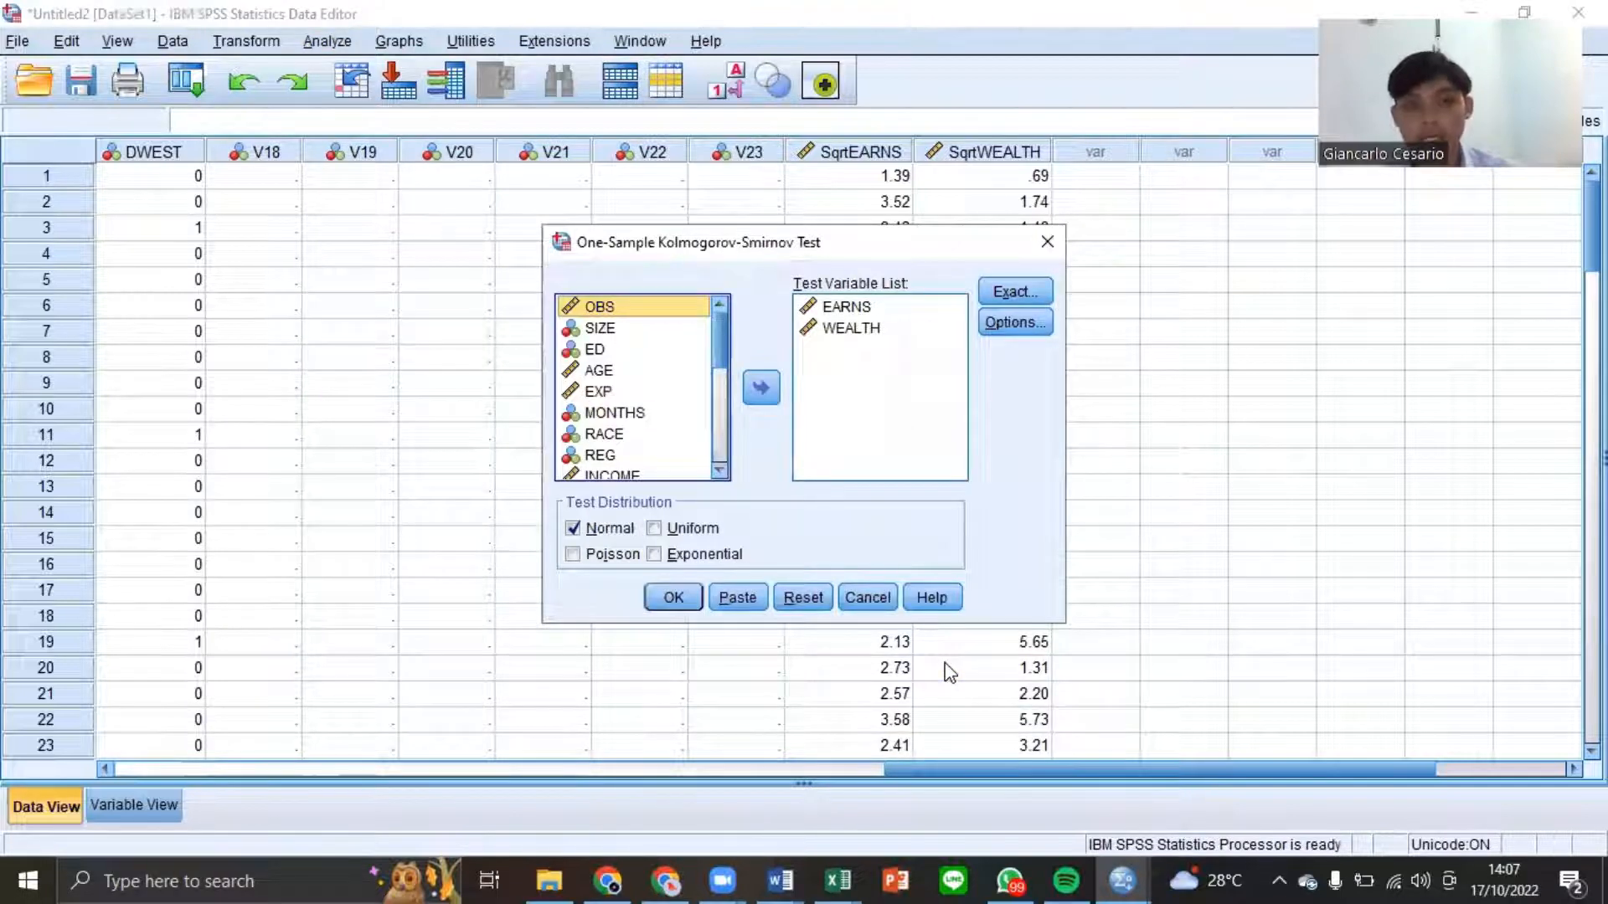
left_click(860, 309)
left_click(761, 388)
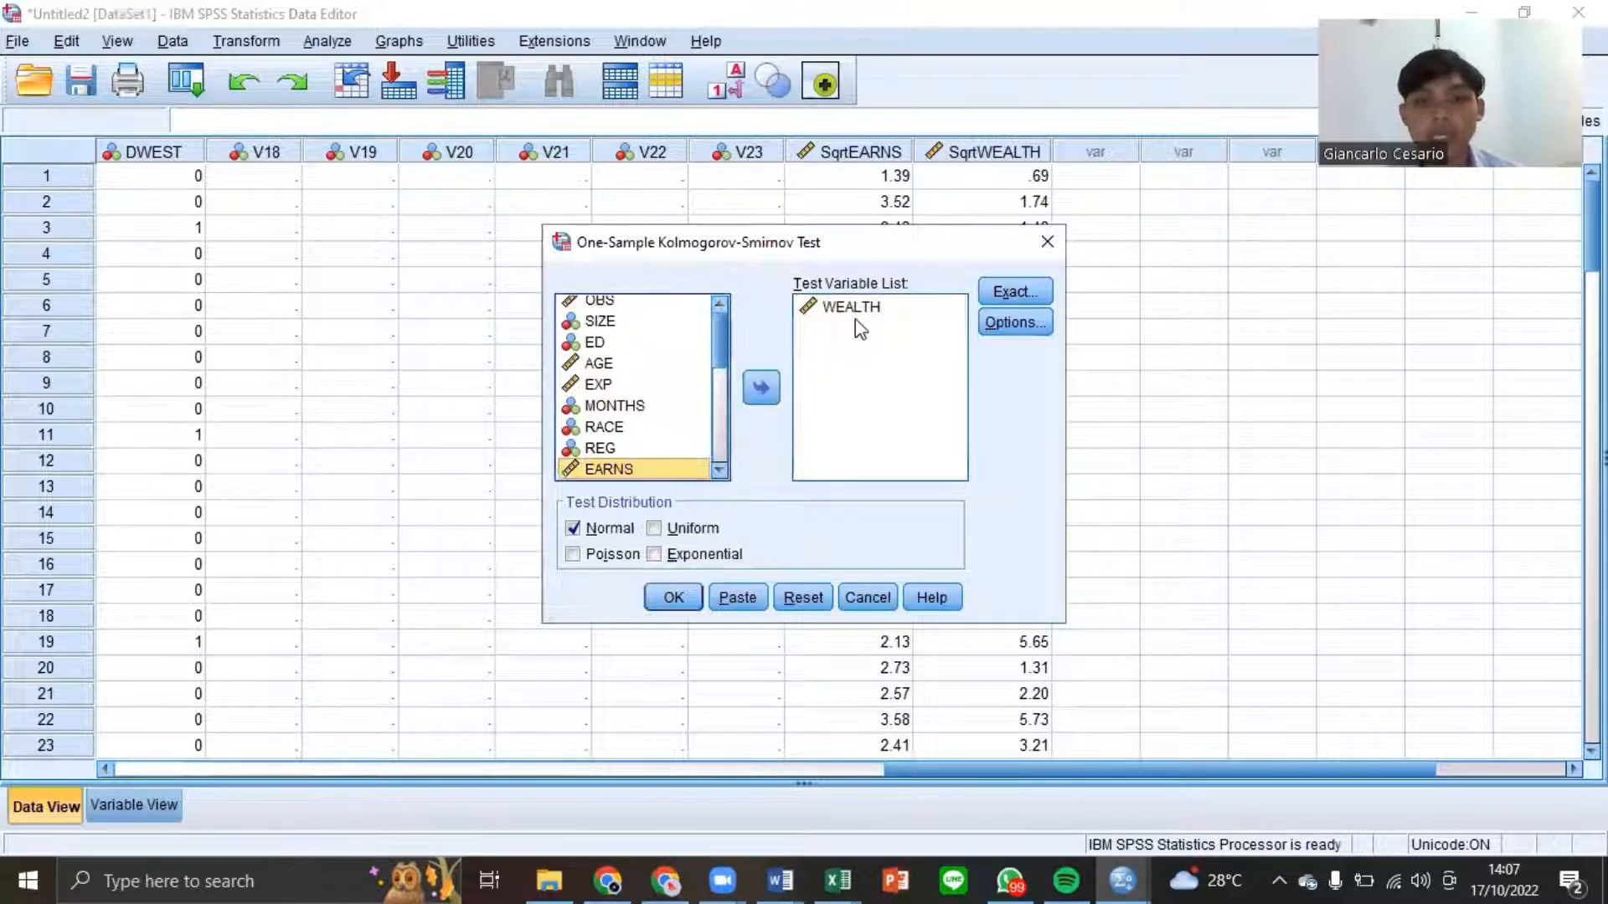
left_click(860, 309)
left_click(762, 388)
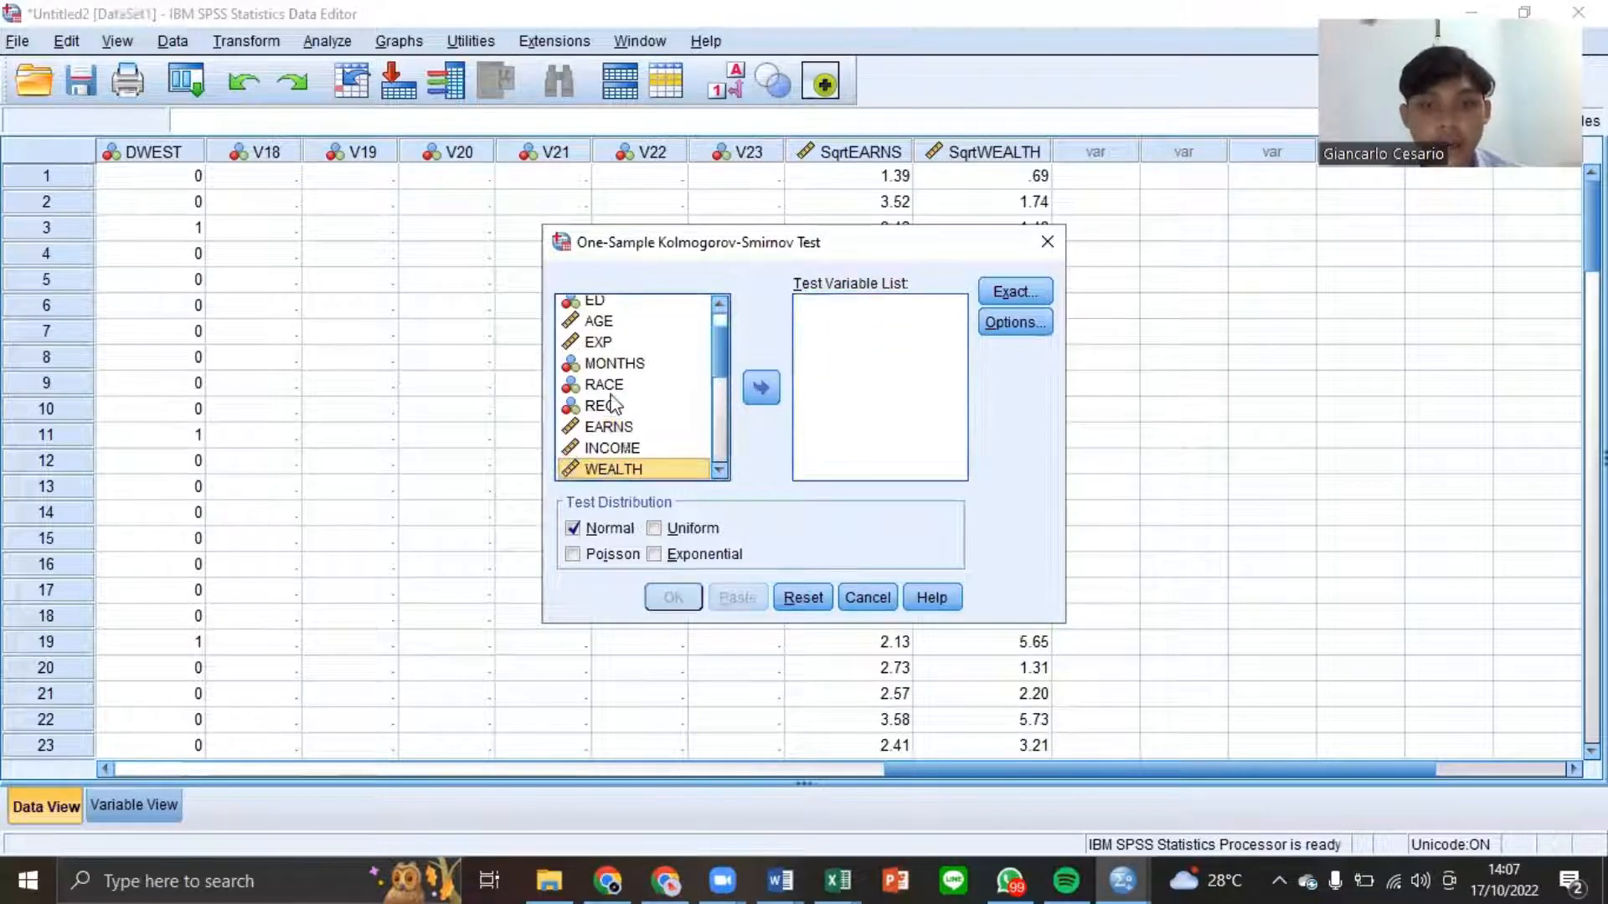
- Add SqrtEARNS and SqrtWEALTH as test variables and run the Kolmogorov-Smirnov test against the normal distribution
scroll(616, 406, "down", 5)
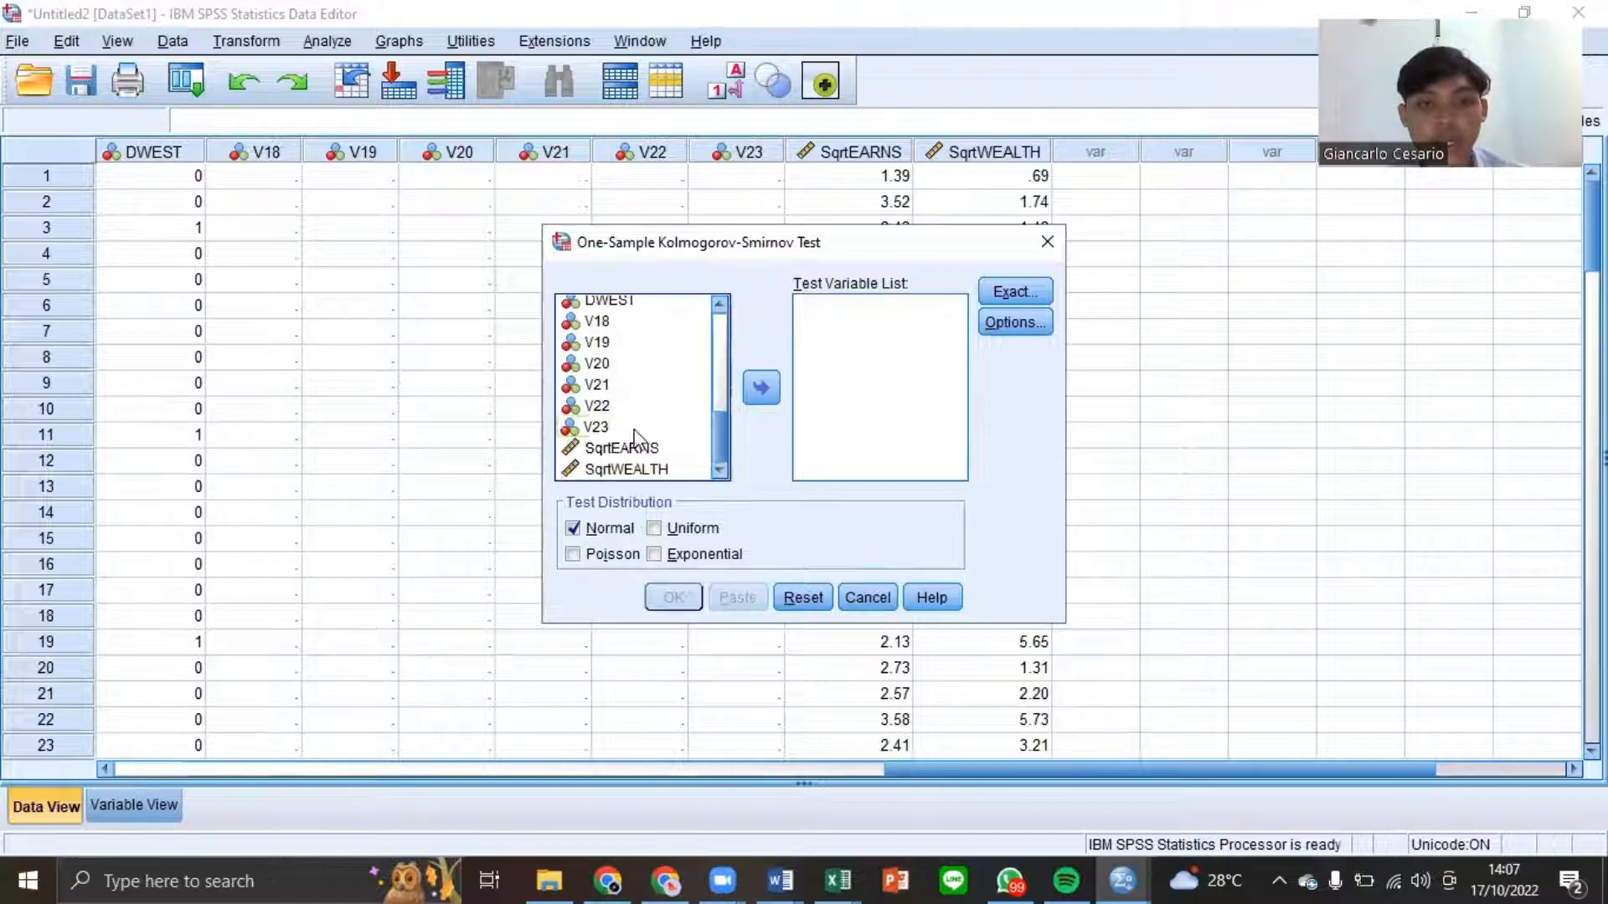
double_click(666, 446)
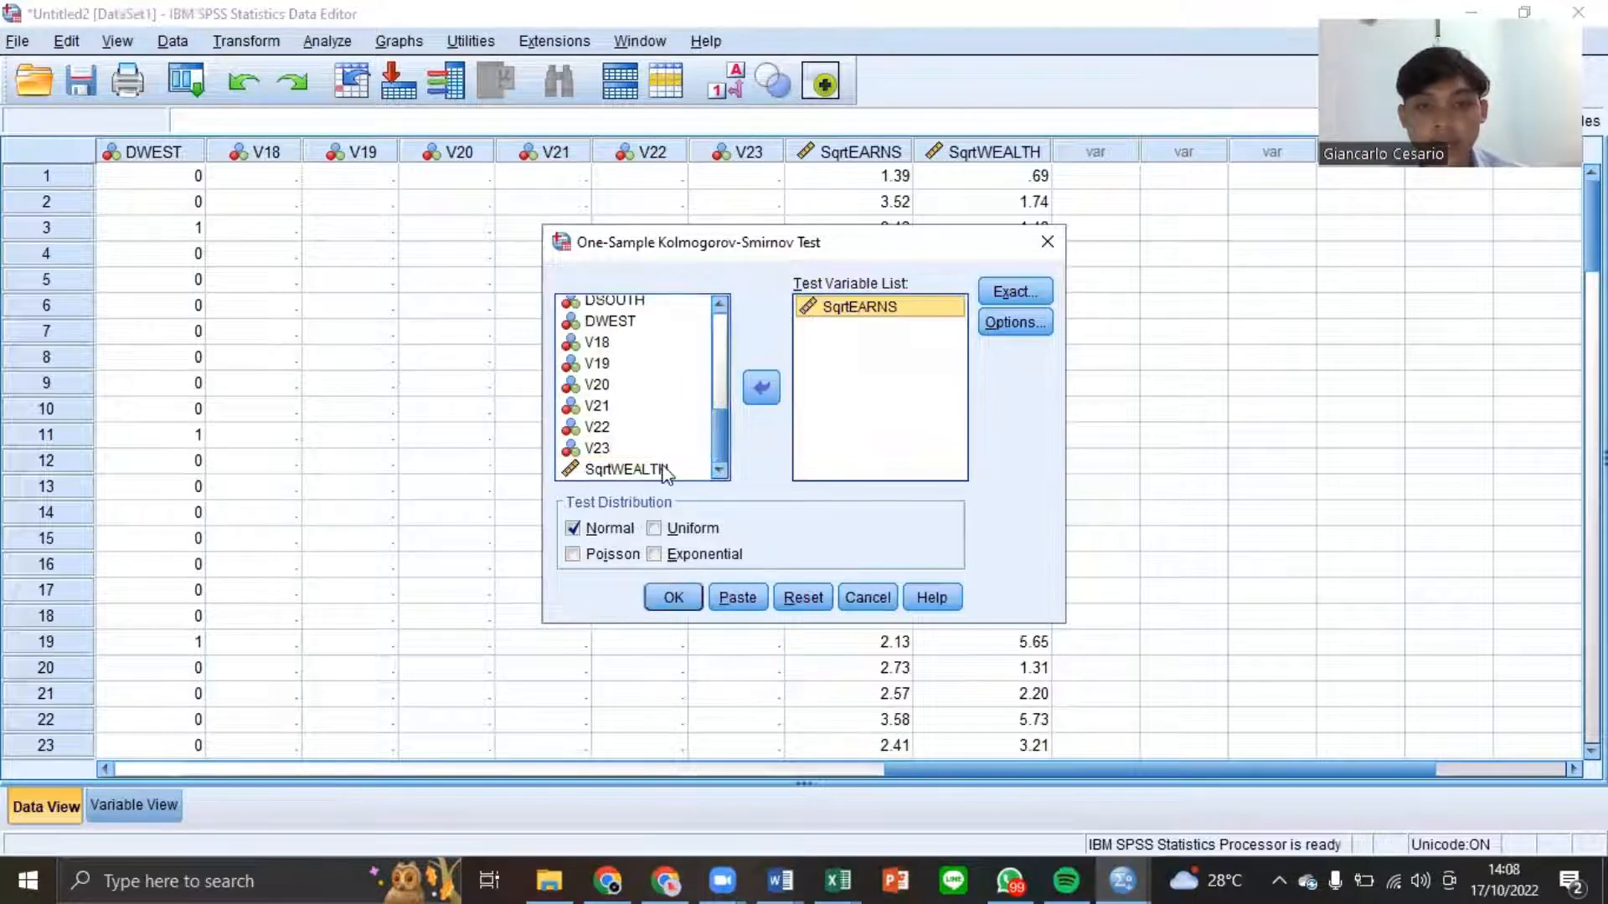
left_click(665, 471)
left_click(764, 389)
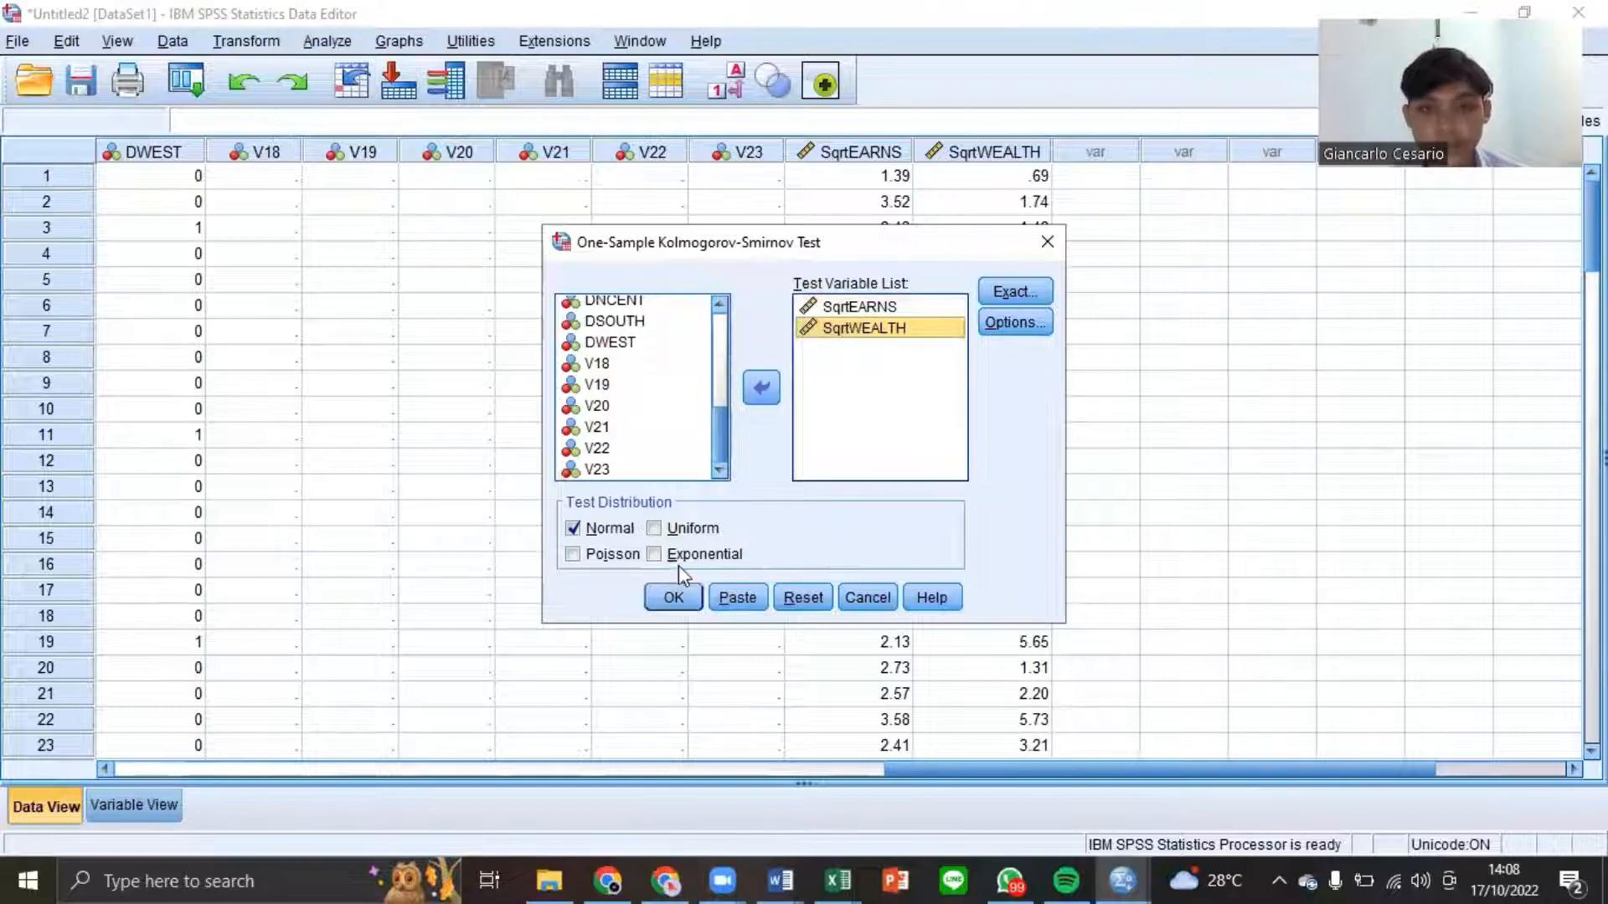
left_click(674, 594)
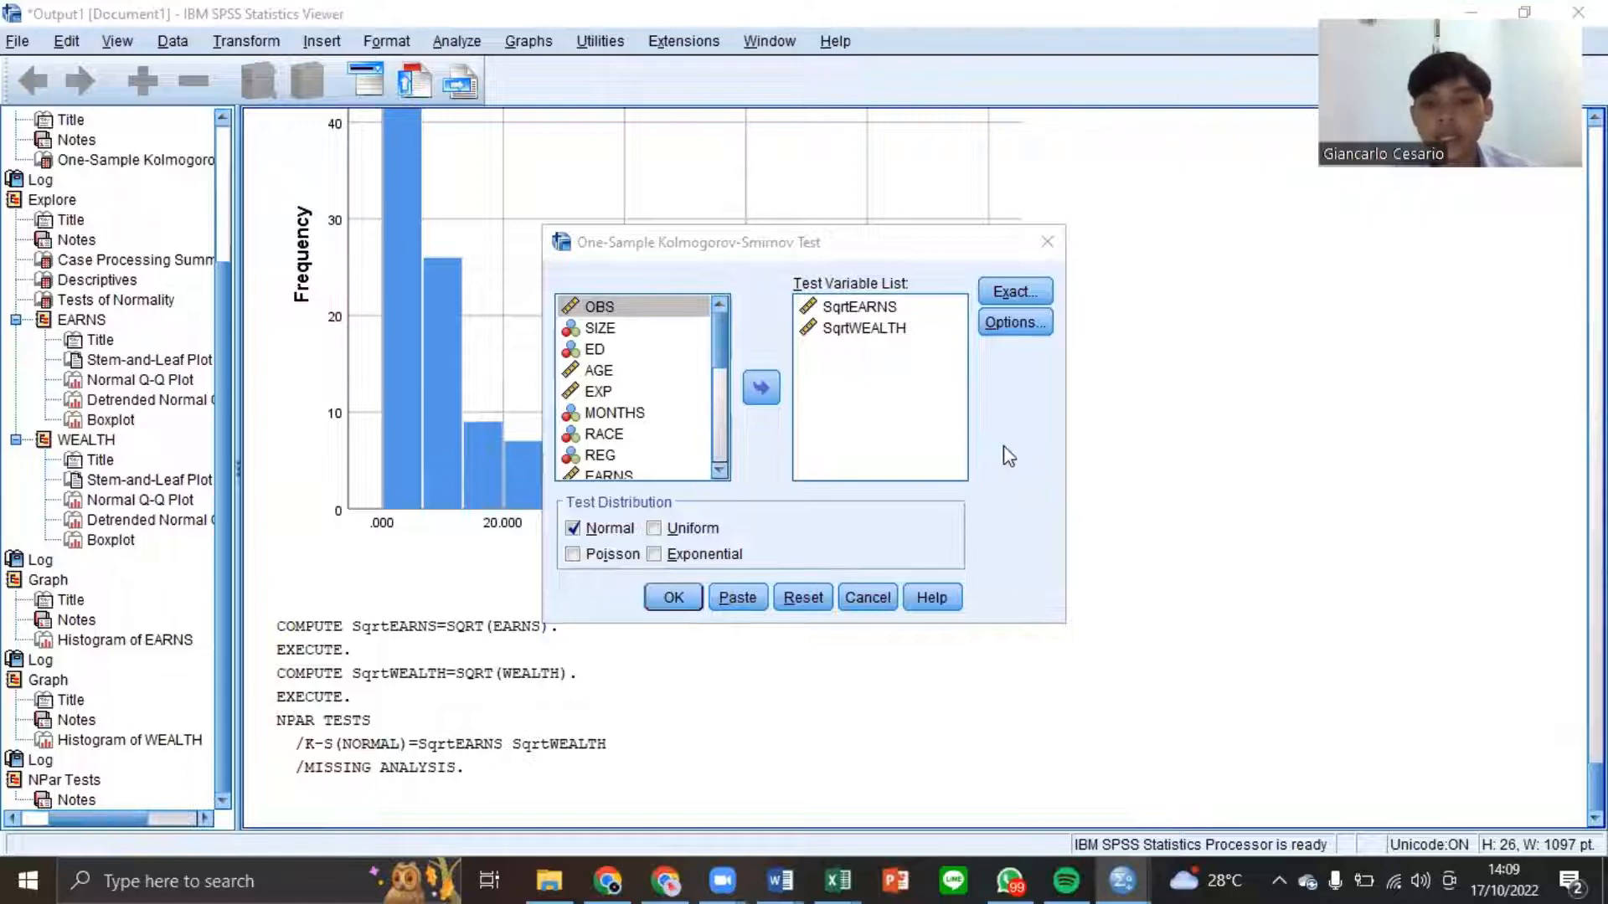
- Set the exact test method to Monte Carlo with 99% confidence and 10000 samples, and rerun the Kolmogorov-Smirnov test
left_click(1015, 293)
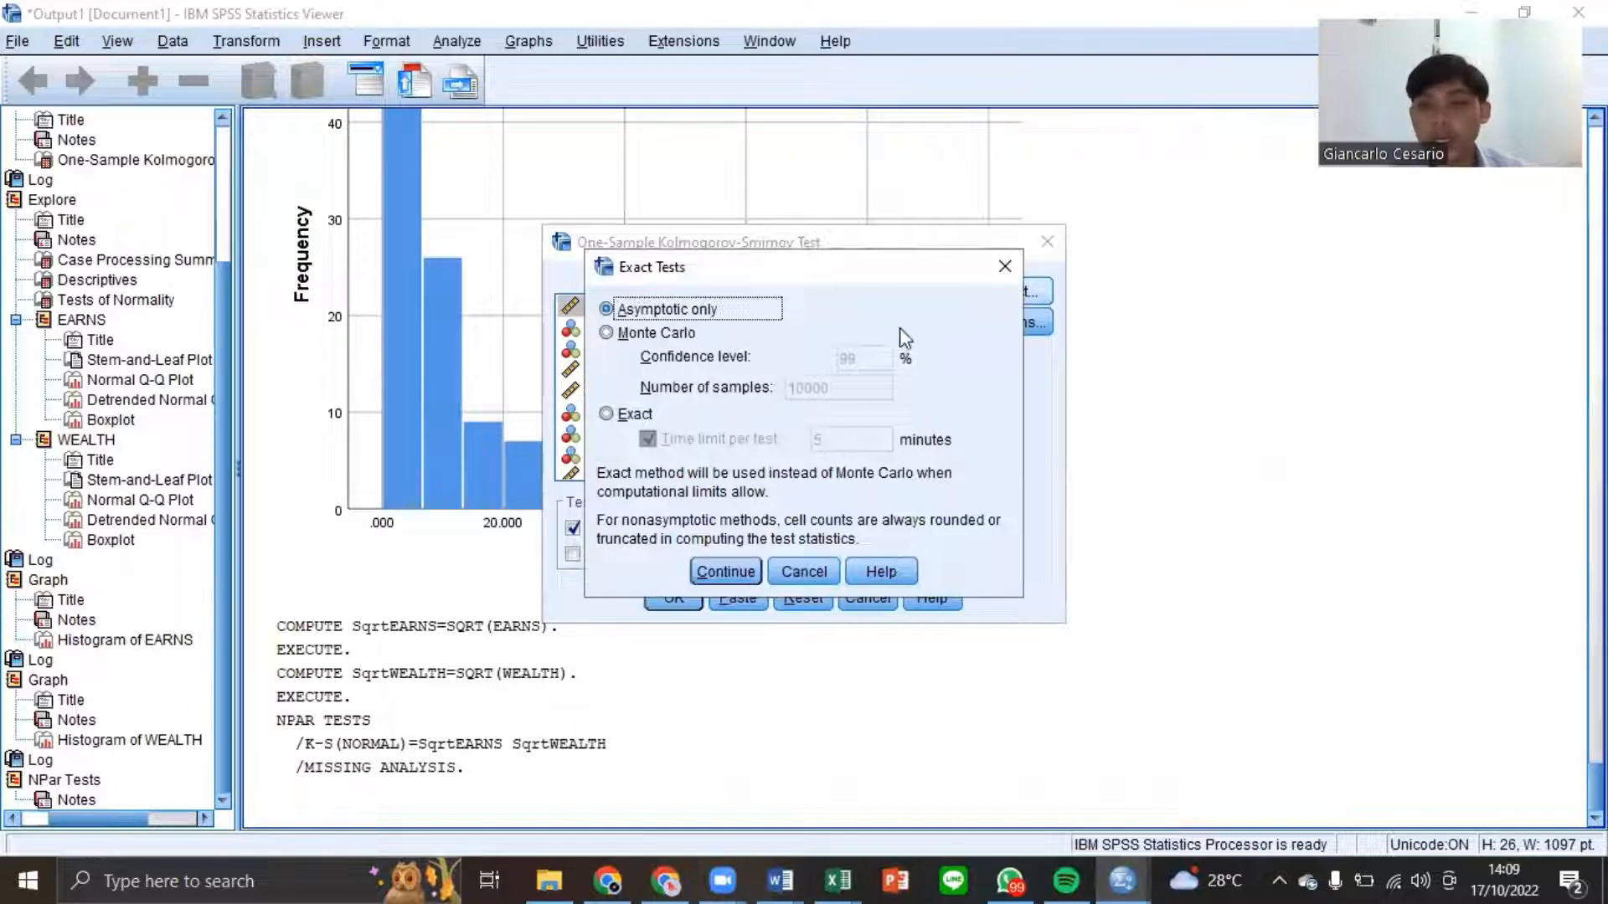
left_click(607, 333)
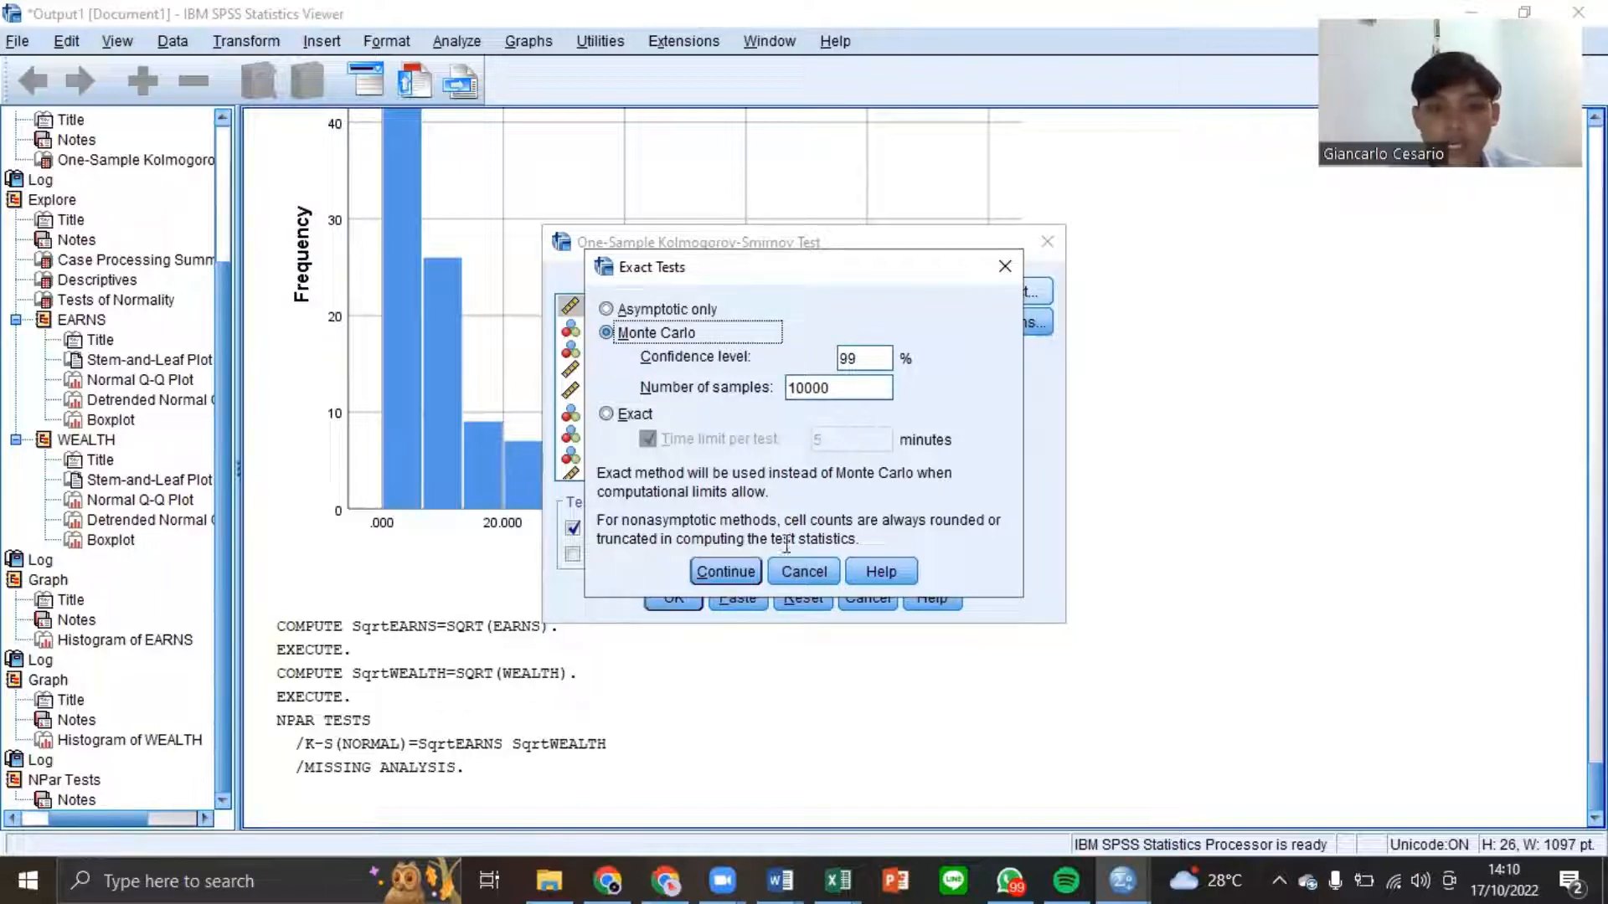
left_click(725, 572)
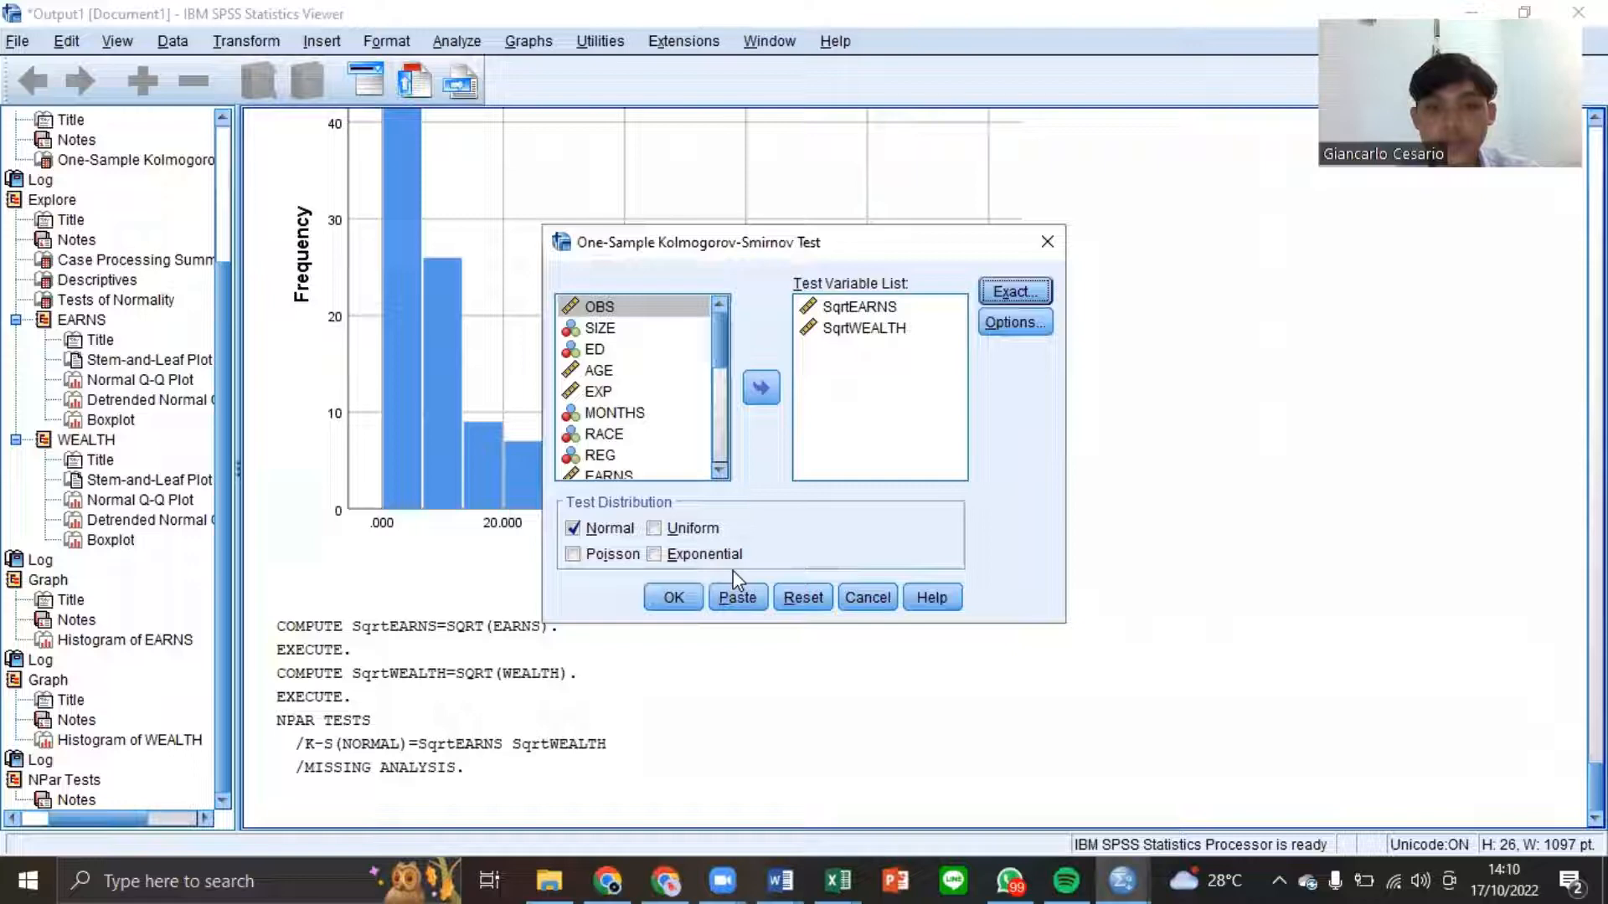
left_click(675, 598)
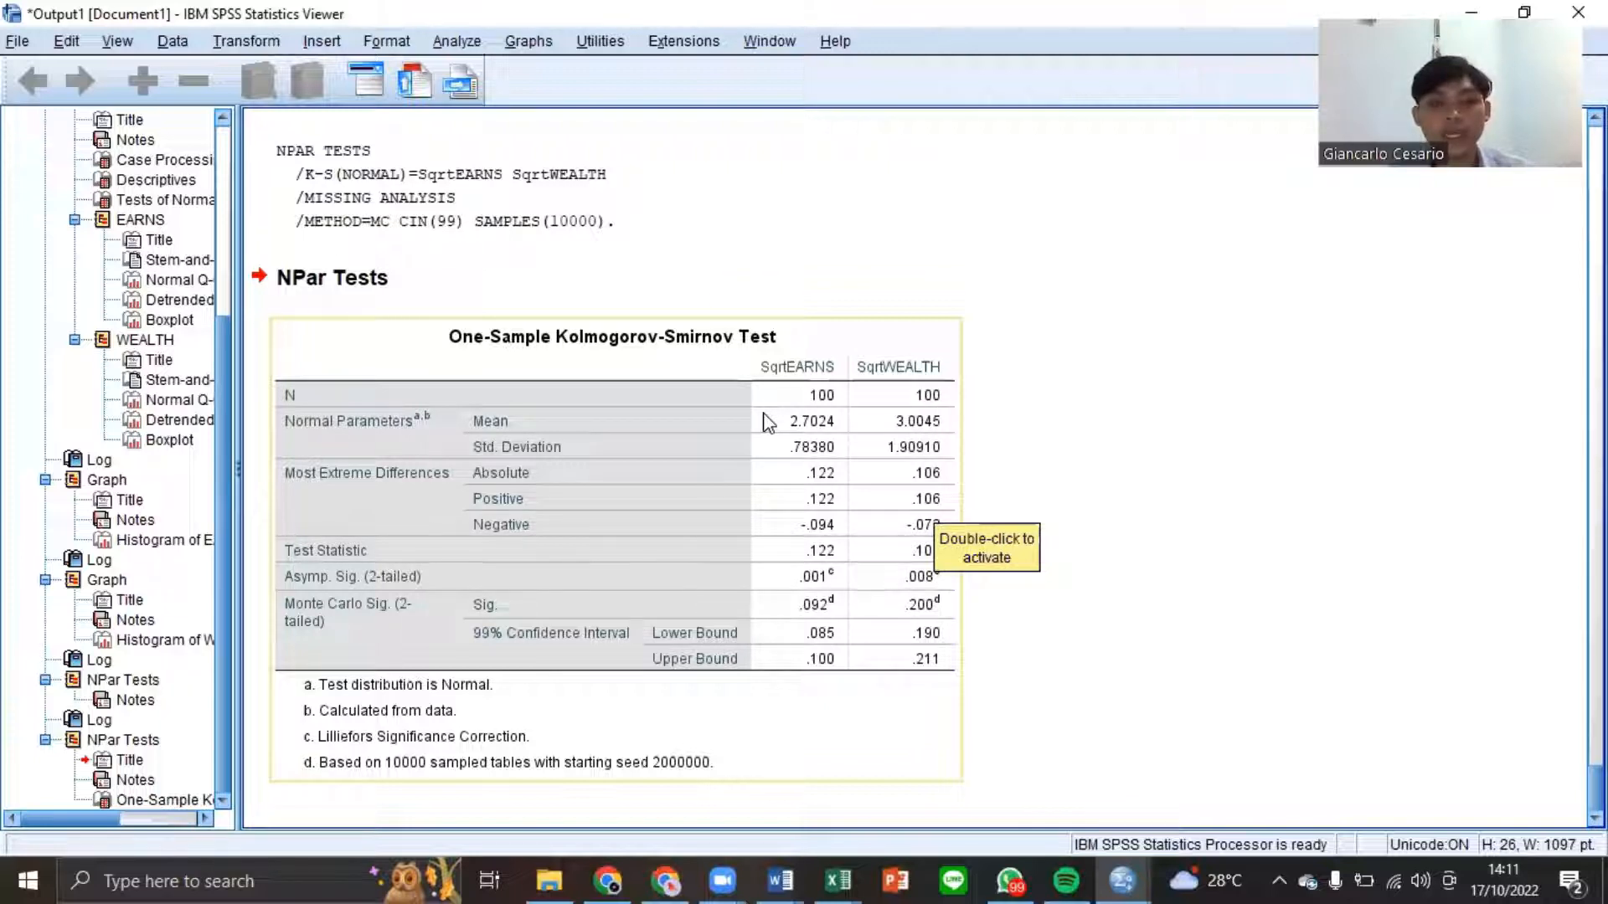
- Run Descriptives on EARNS and WEALTH with only mean and standard deviation, excluding minimum, maximum, kurtosis and skewness
left_click(500, 303)
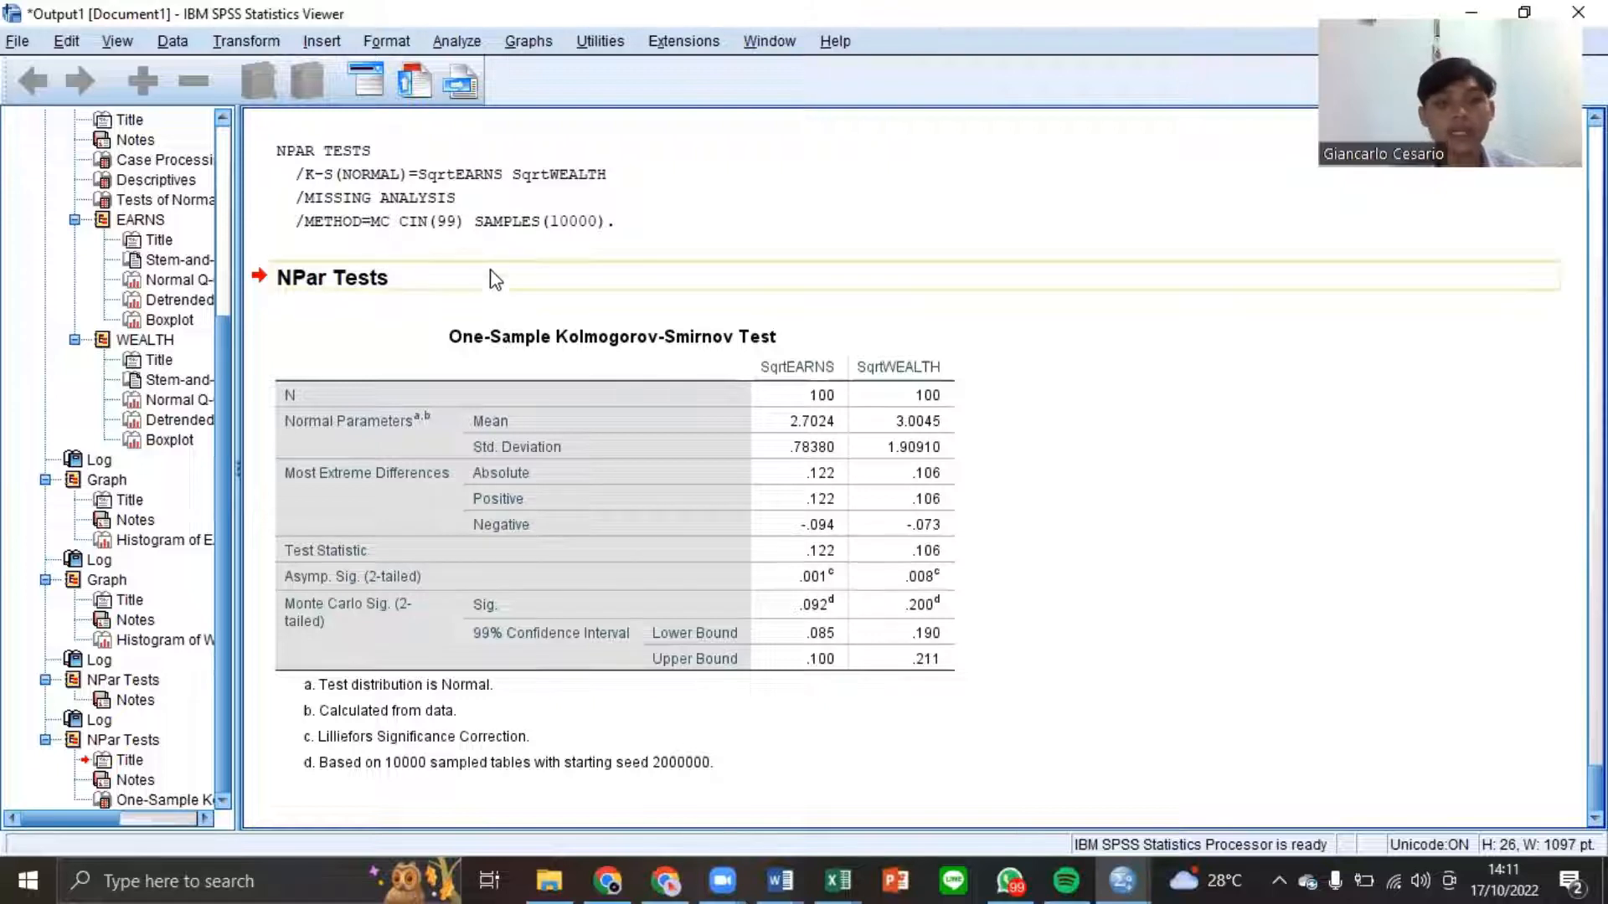
left_click(459, 46)
mouse_move(516, 71)
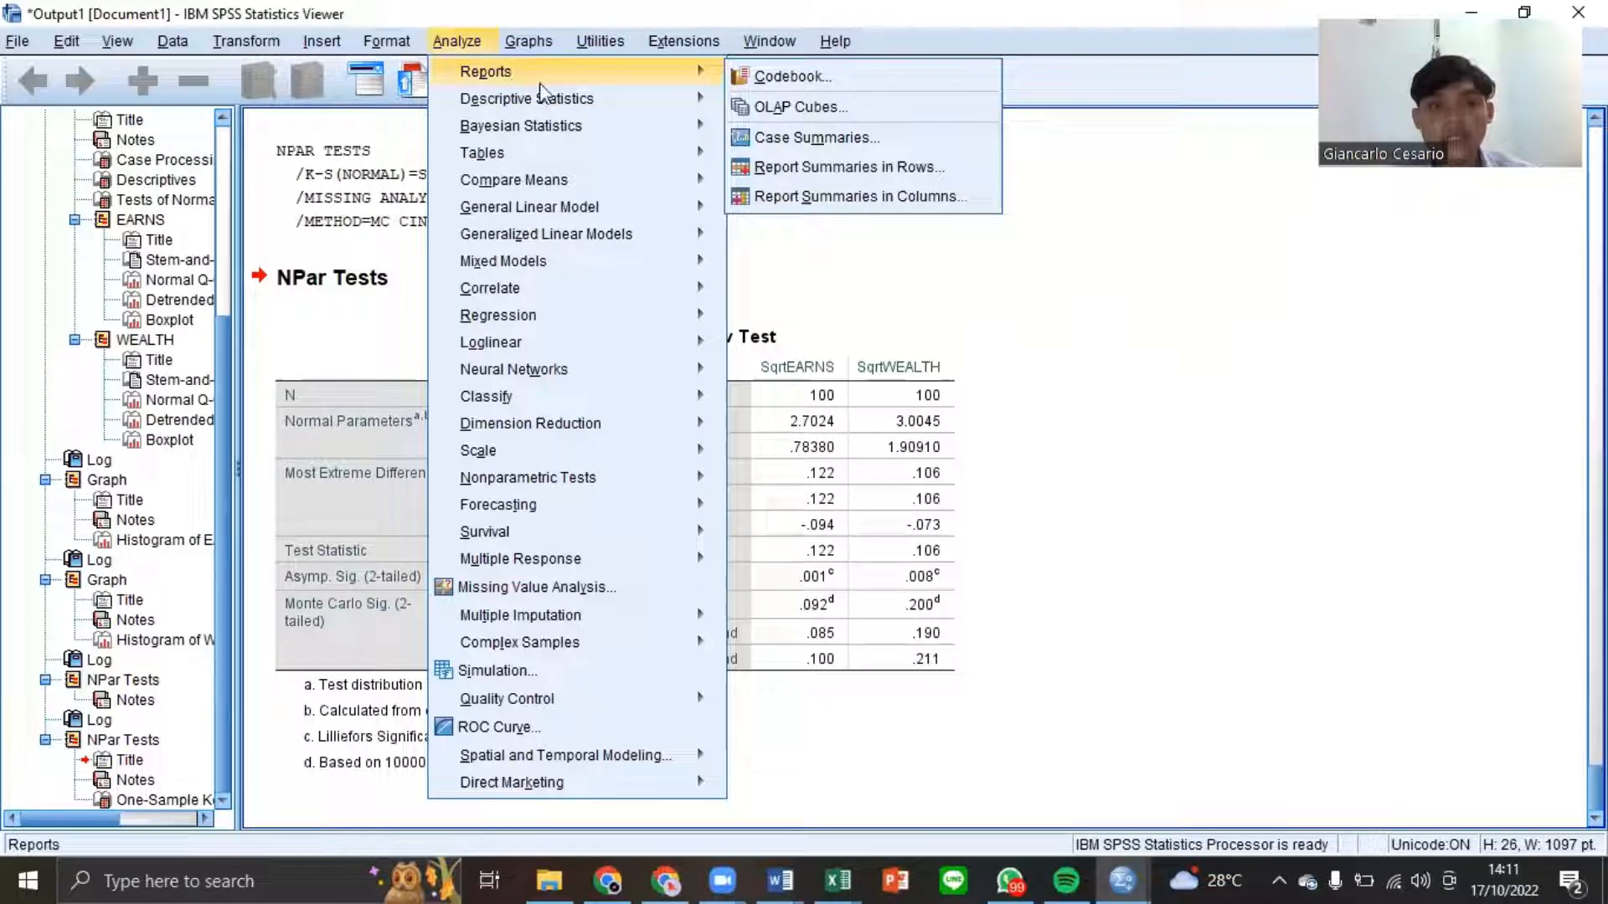
mouse_move(603, 105)
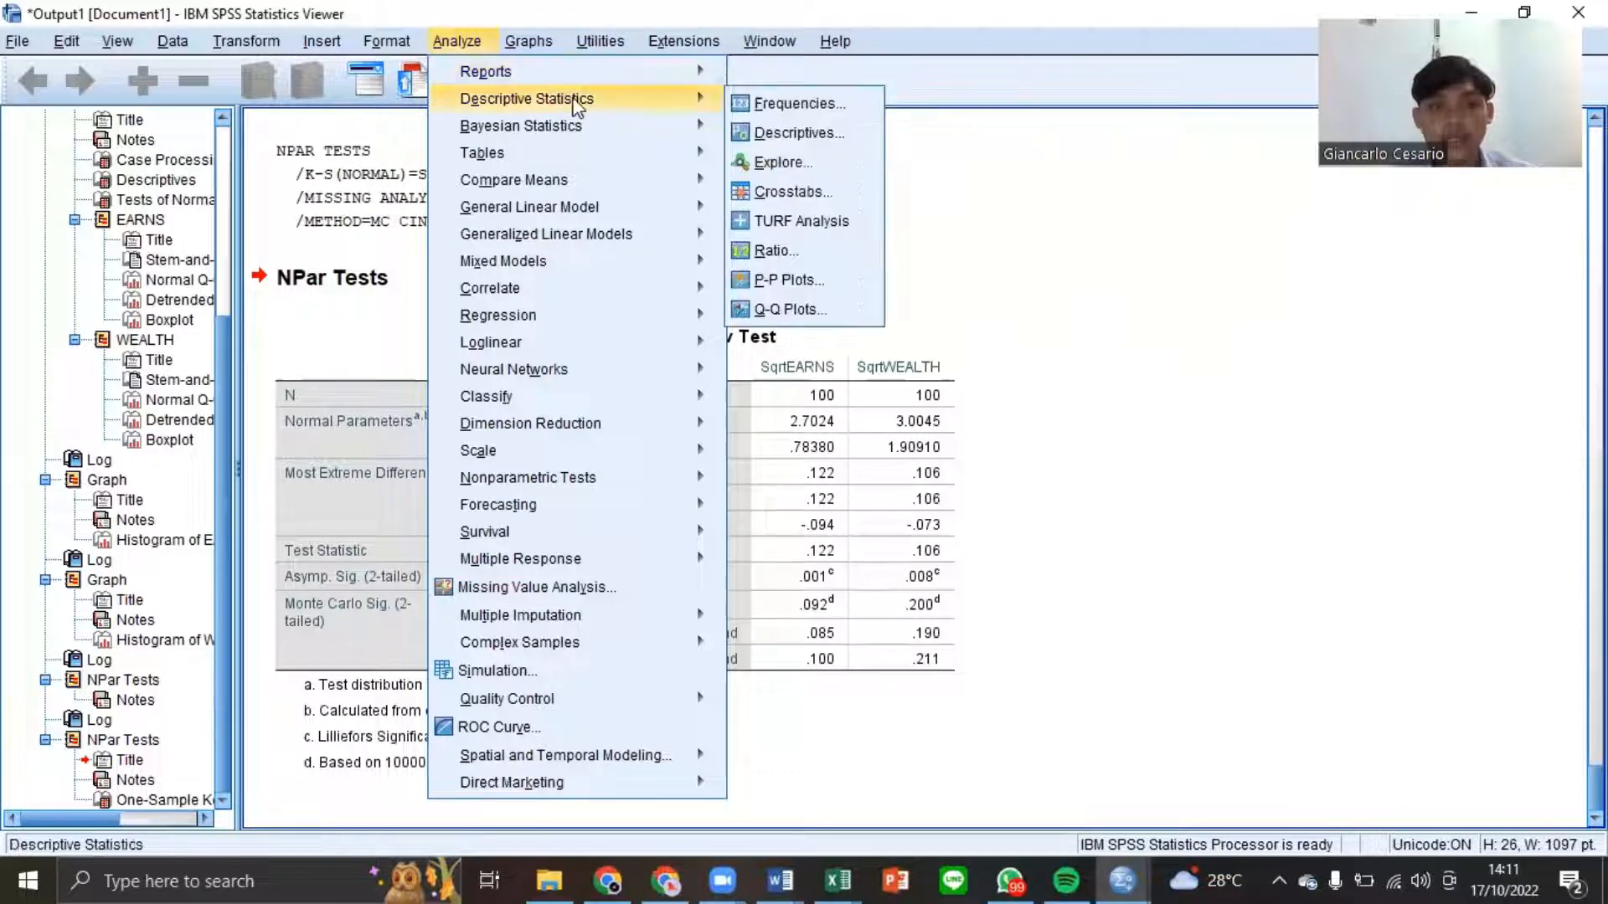
left_click(778, 134)
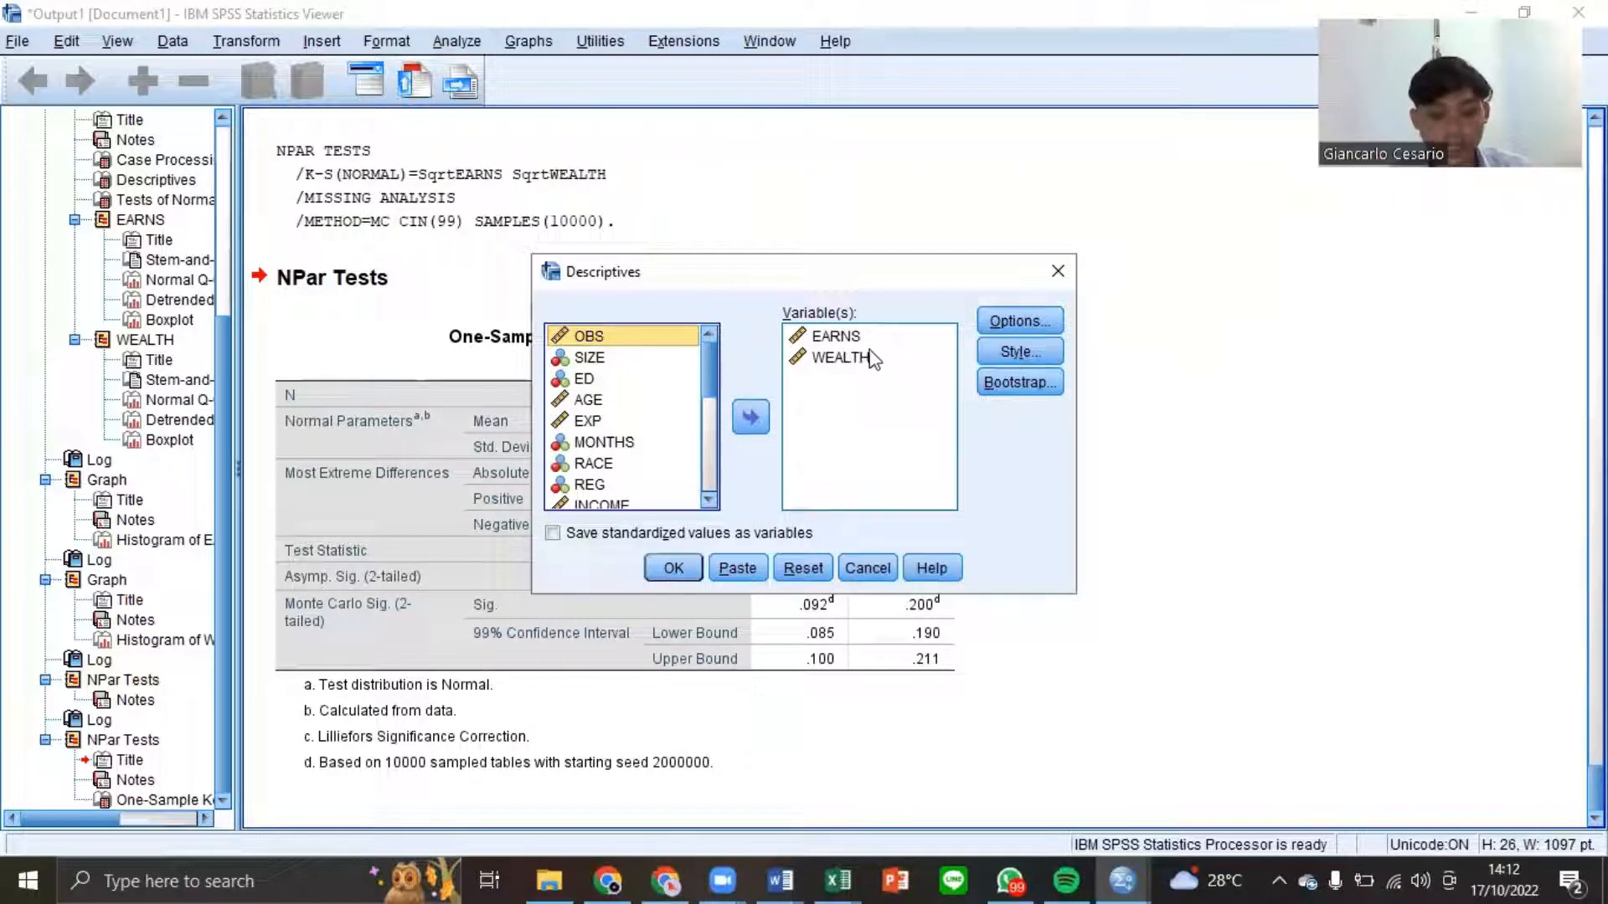
left_click(1016, 325)
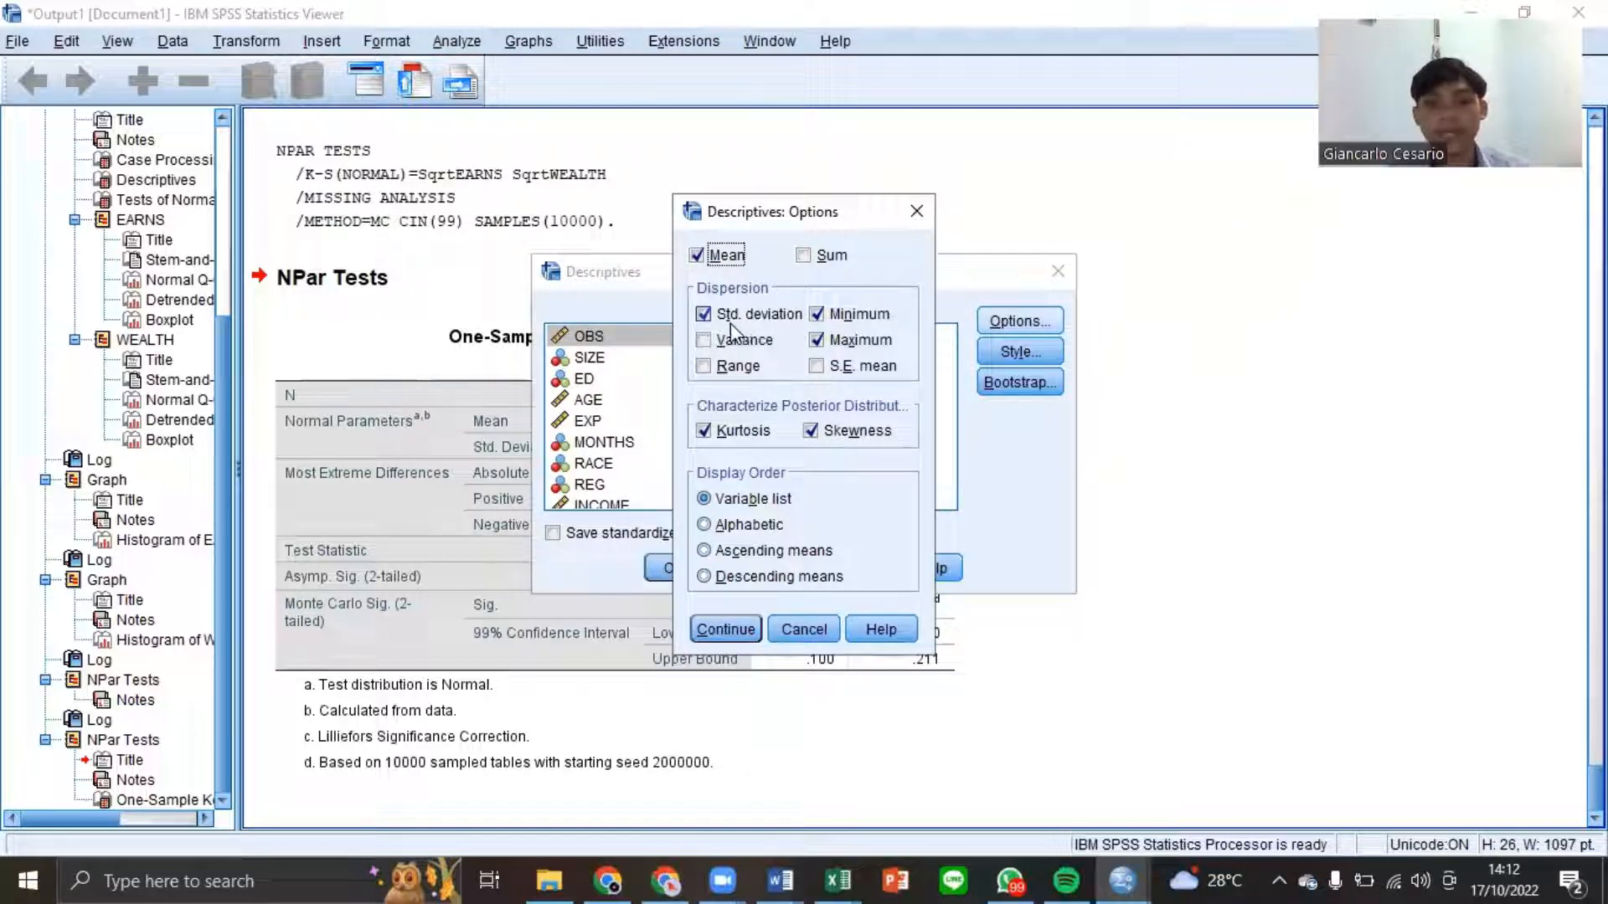
left_click(816, 314)
left_click(818, 339)
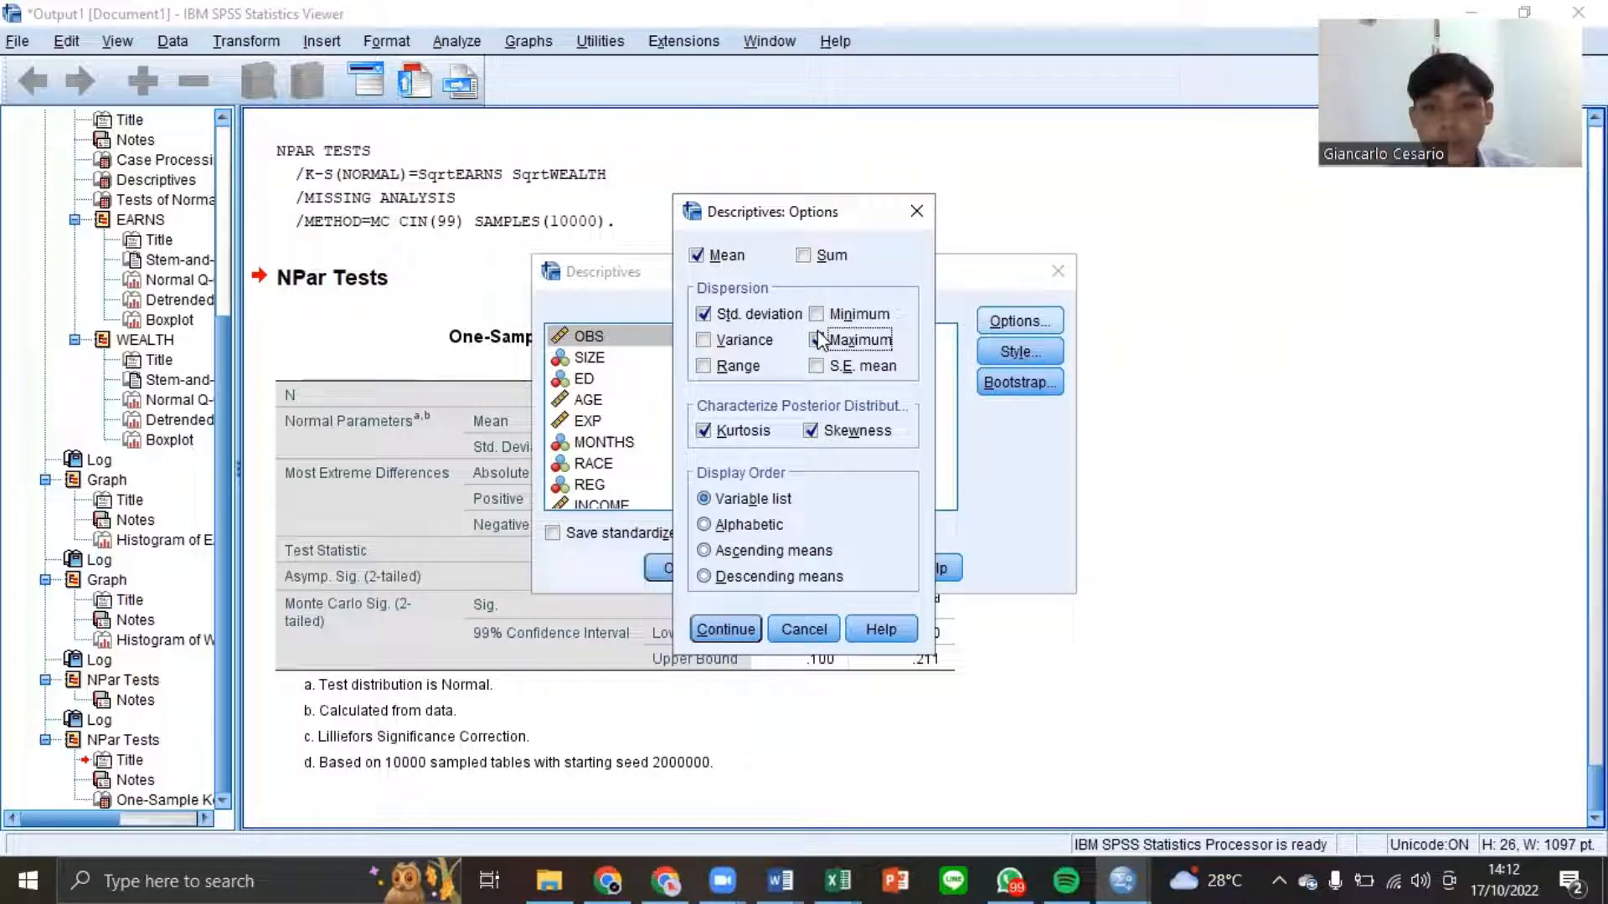
left_click(809, 431)
left_click(703, 431)
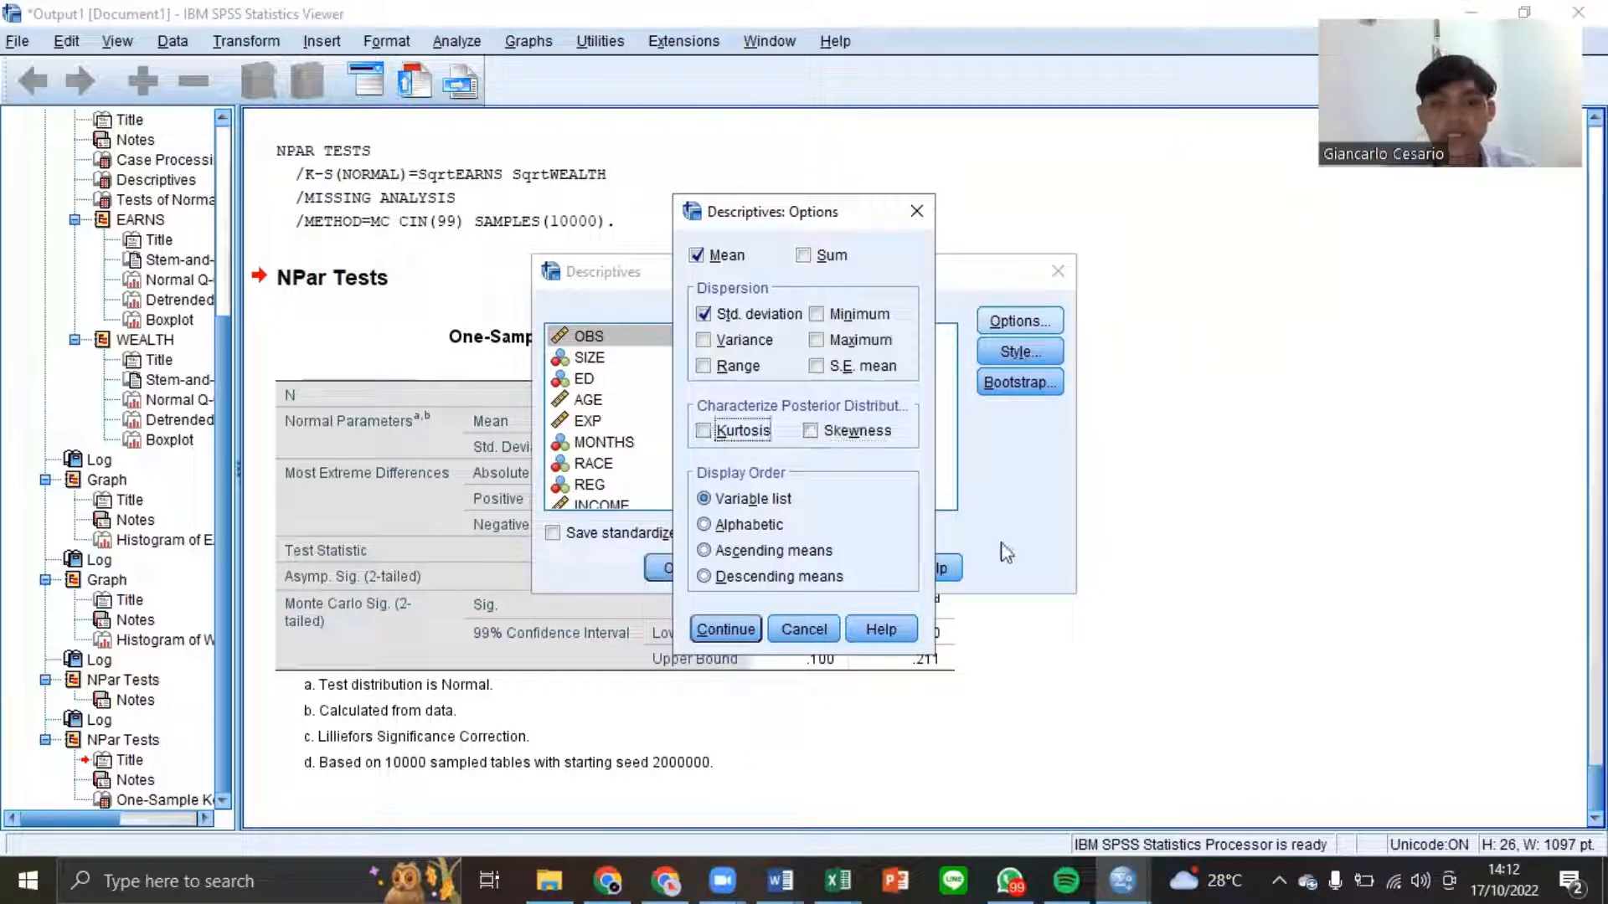
left_click(727, 629)
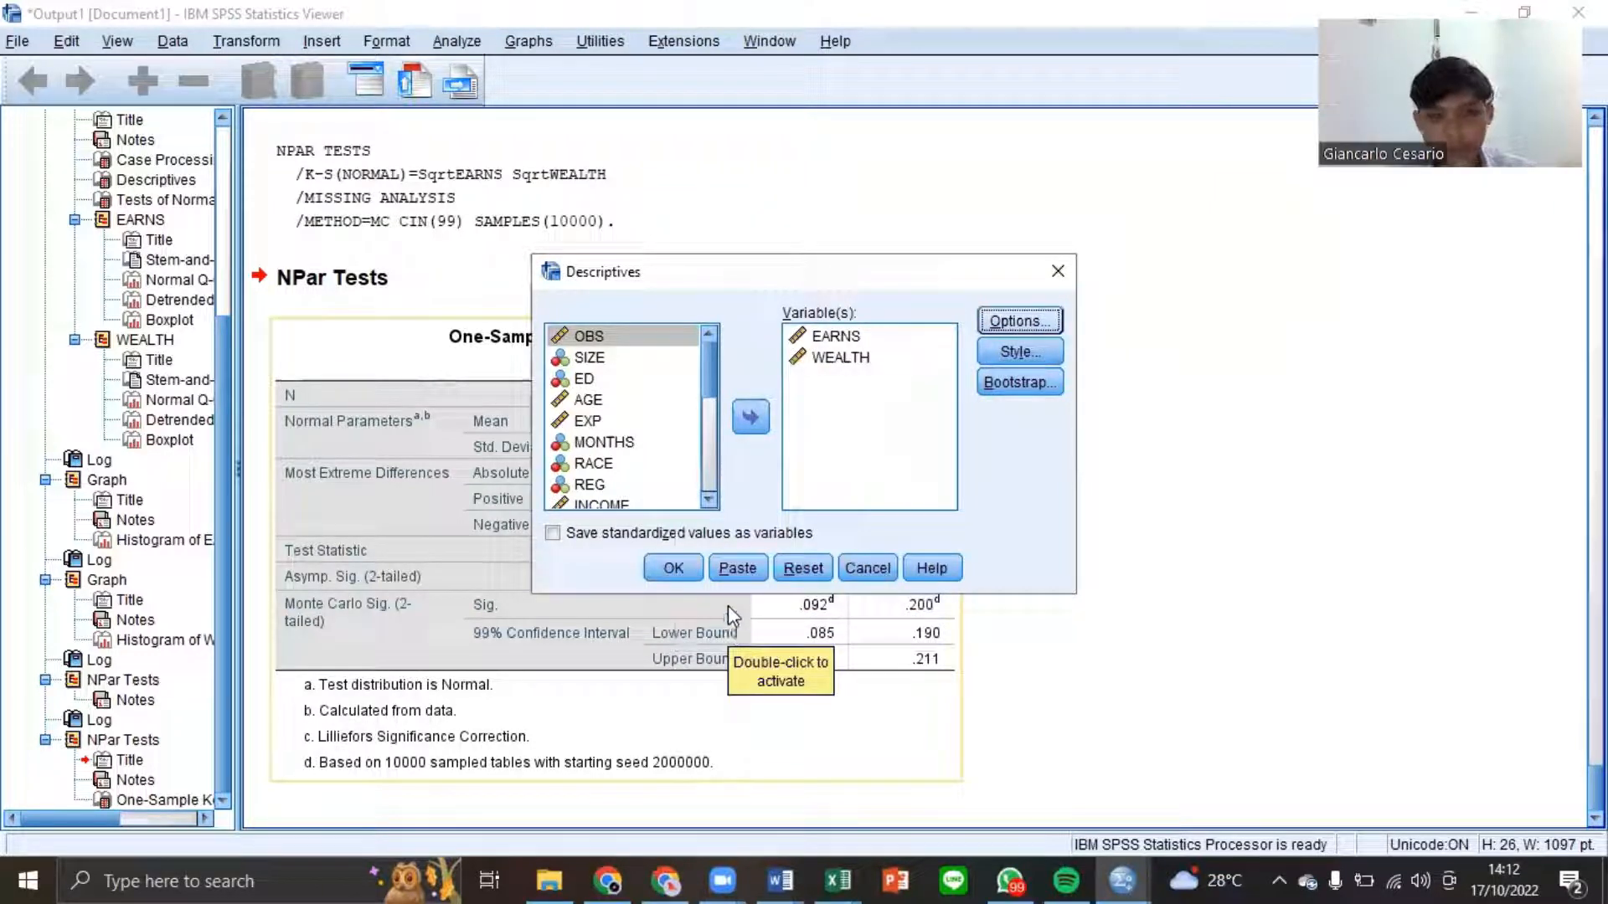
left_click(674, 569)
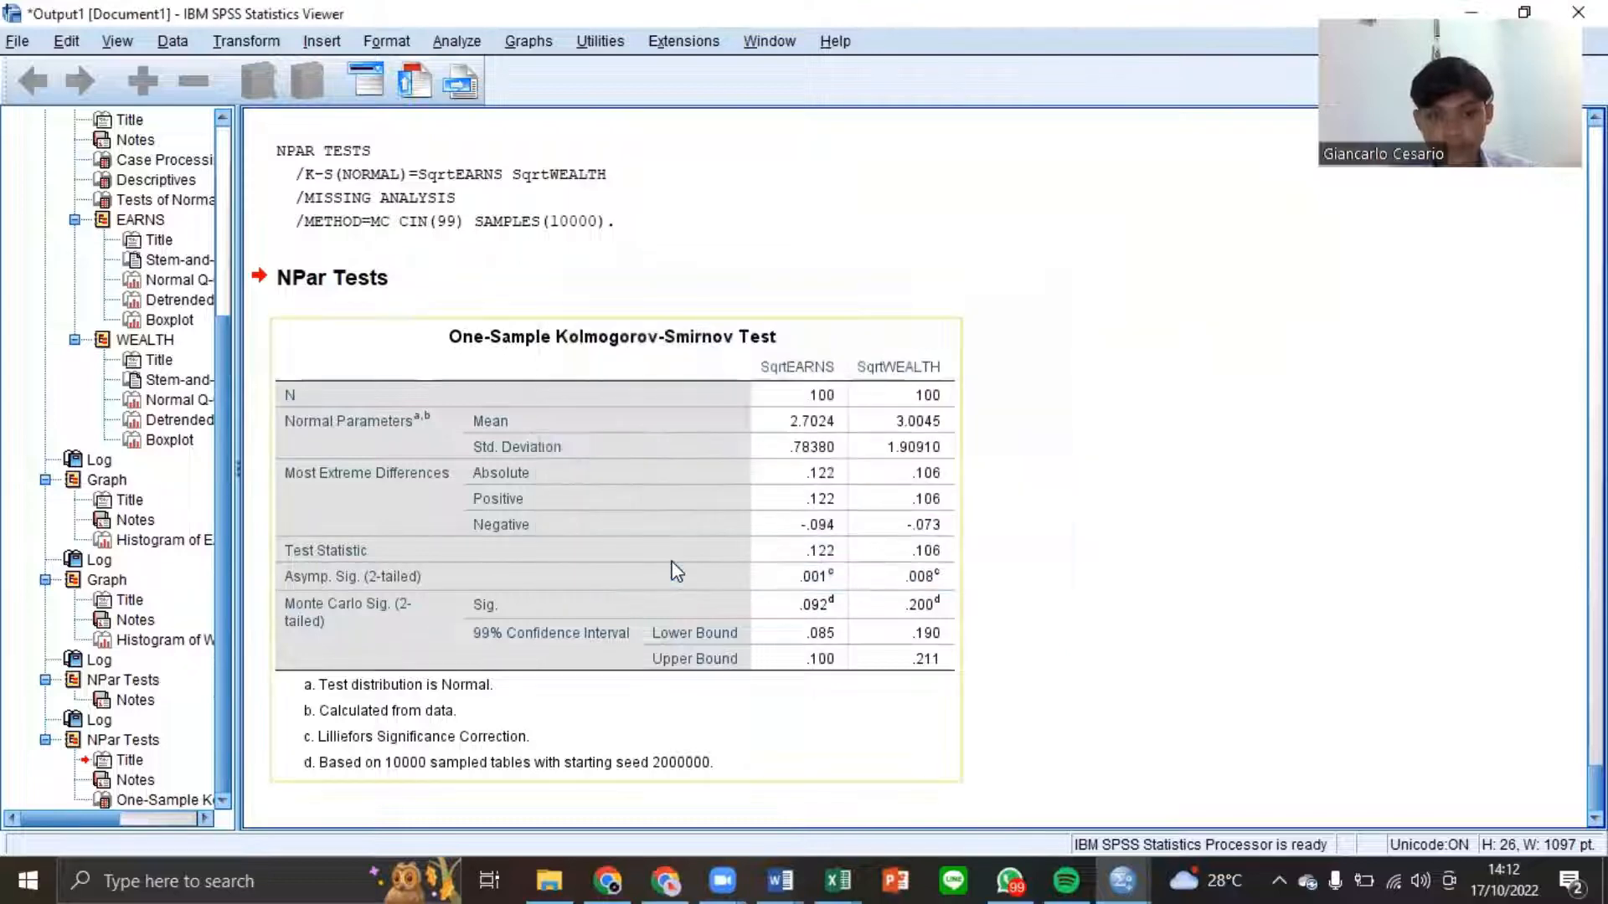
scroll(717, 568, "down", 2)
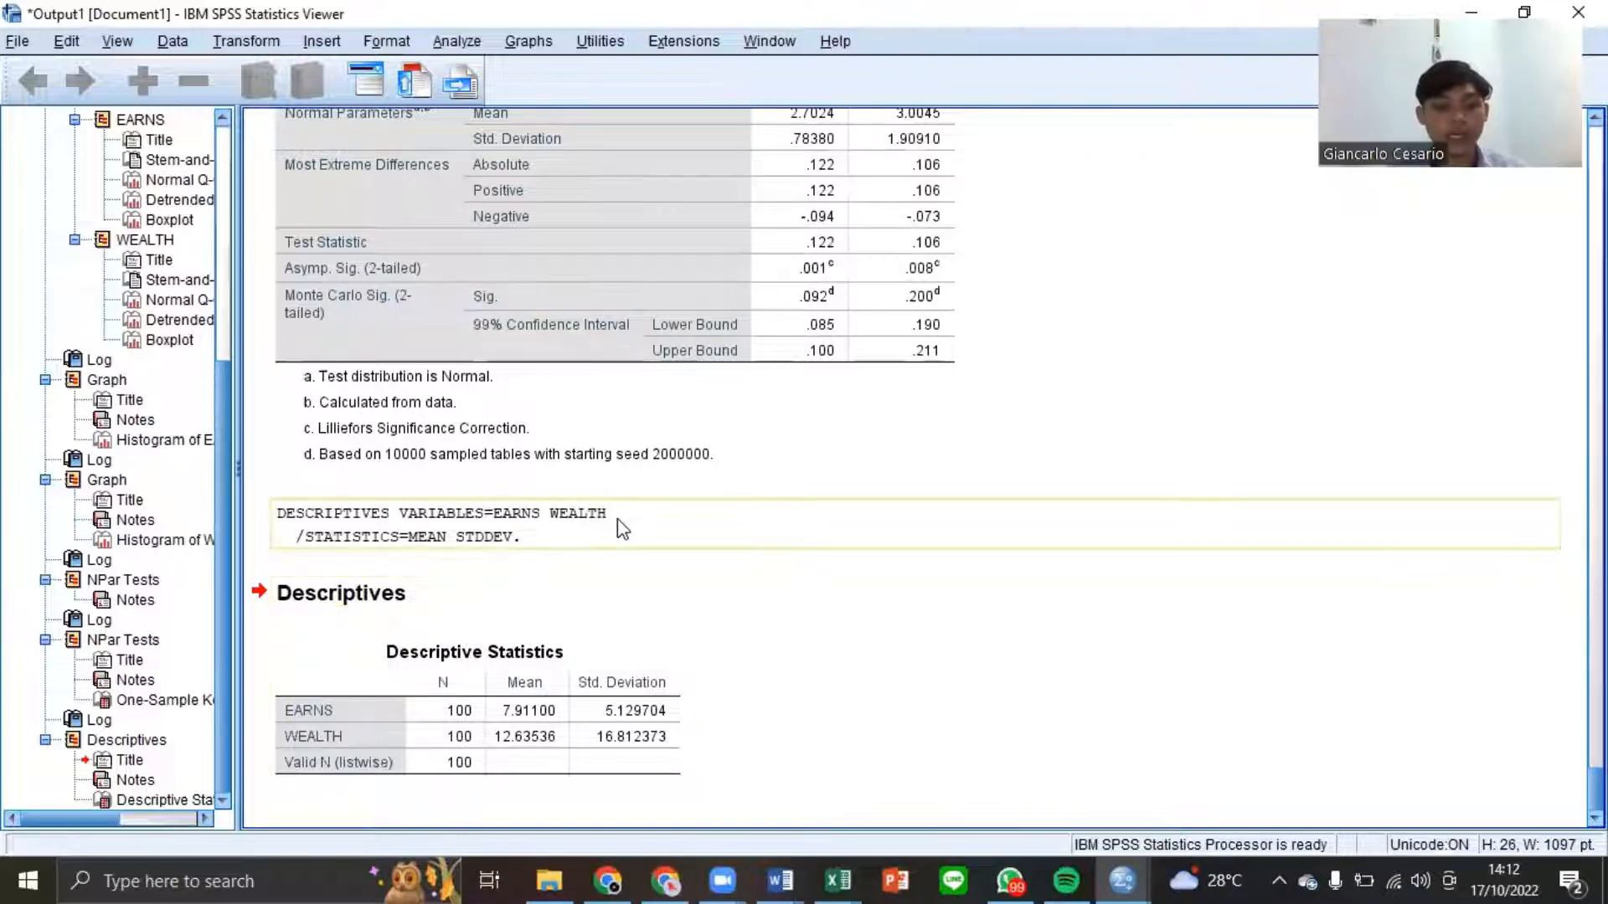
- Start a Rank Cases transformation with EARNS and WEALTH as the variables to rank
left_click(248, 42)
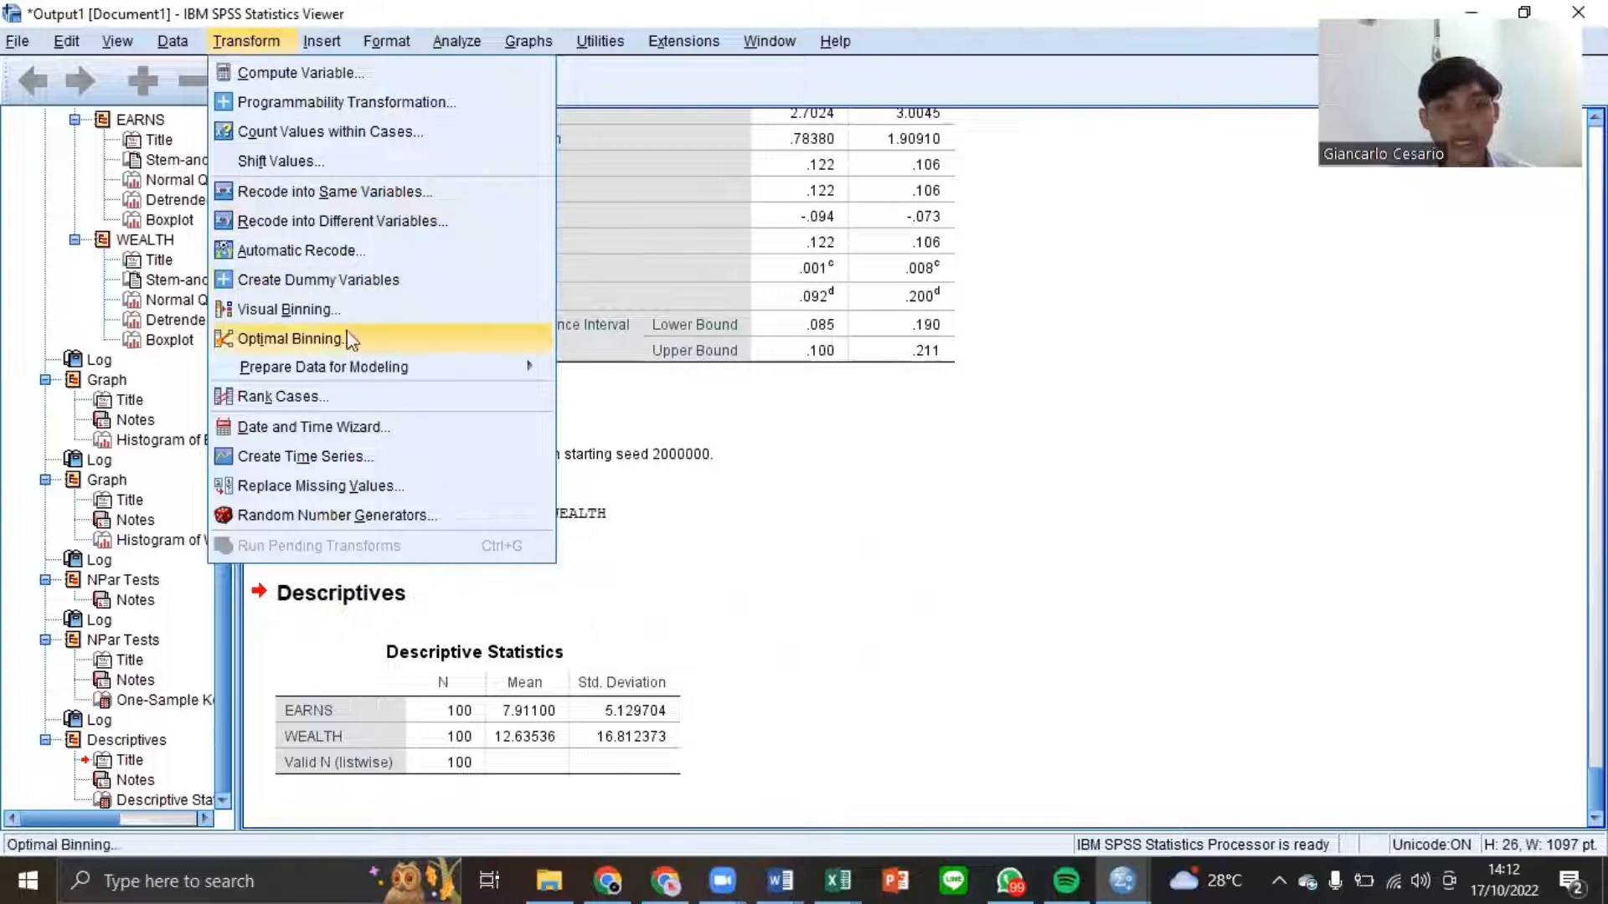
left_click(349, 400)
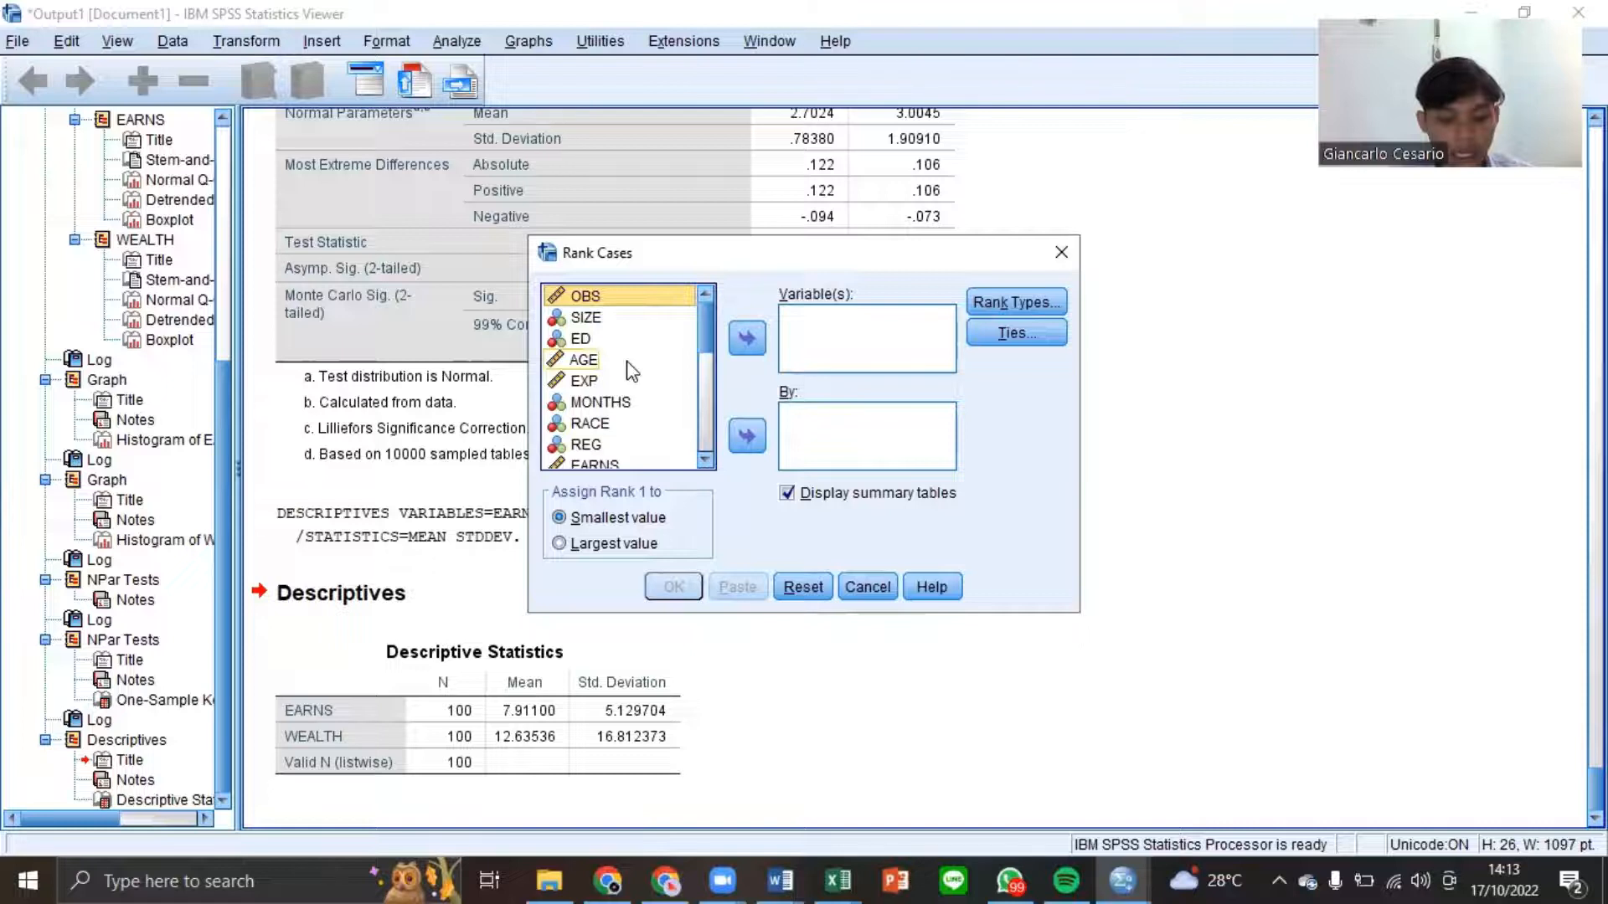
scroll(632, 381, "down", 2)
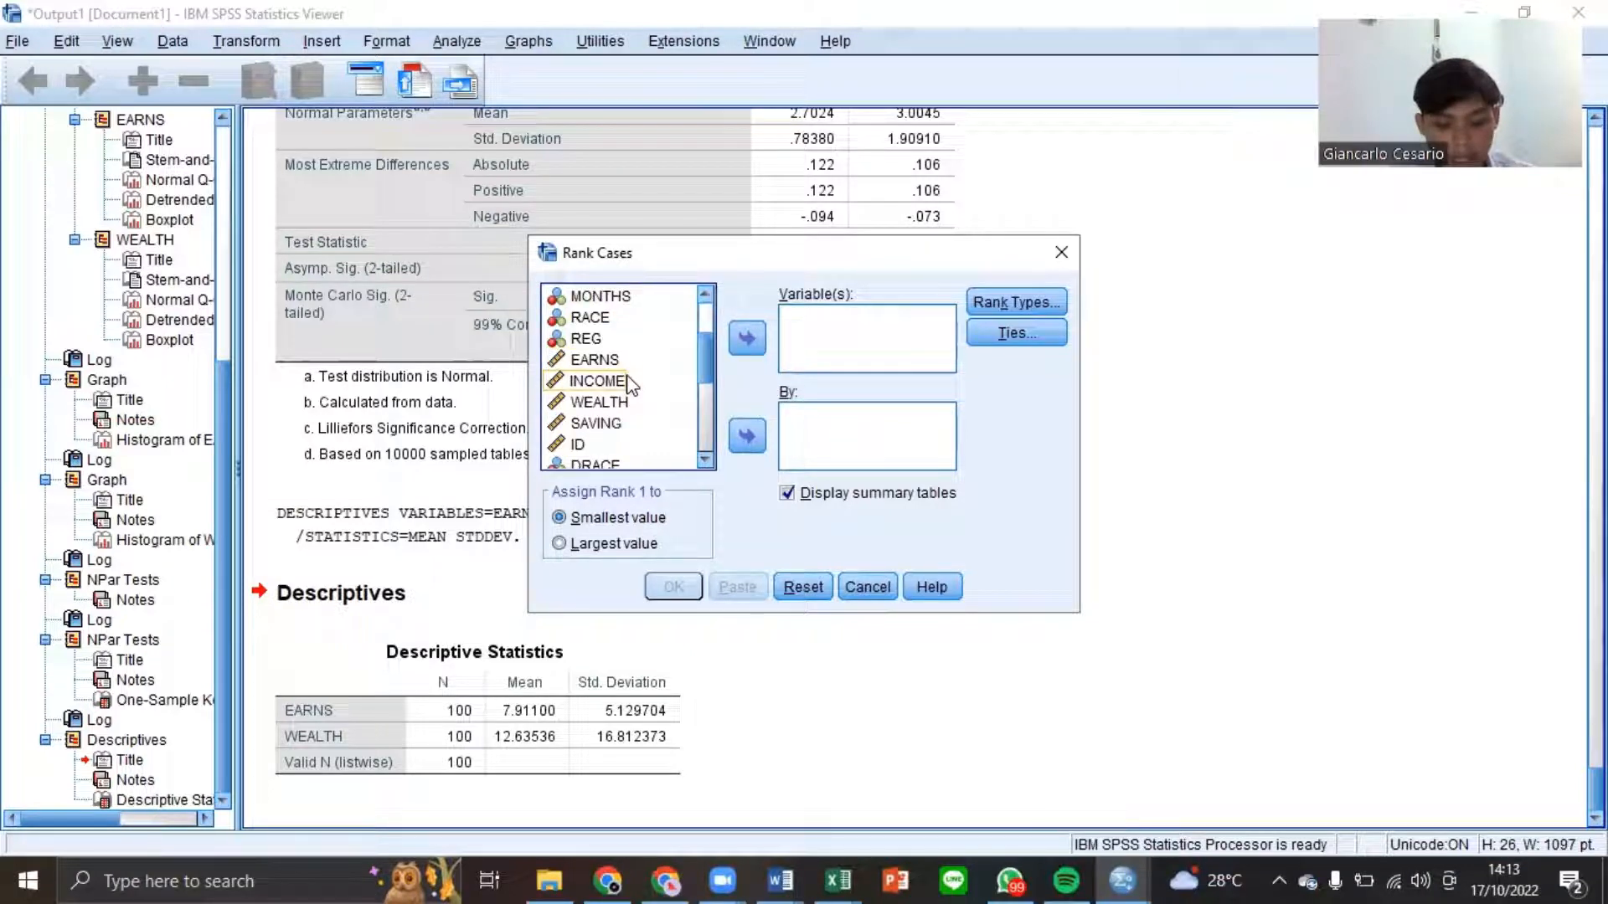
scroll(633, 383, "down", 2)
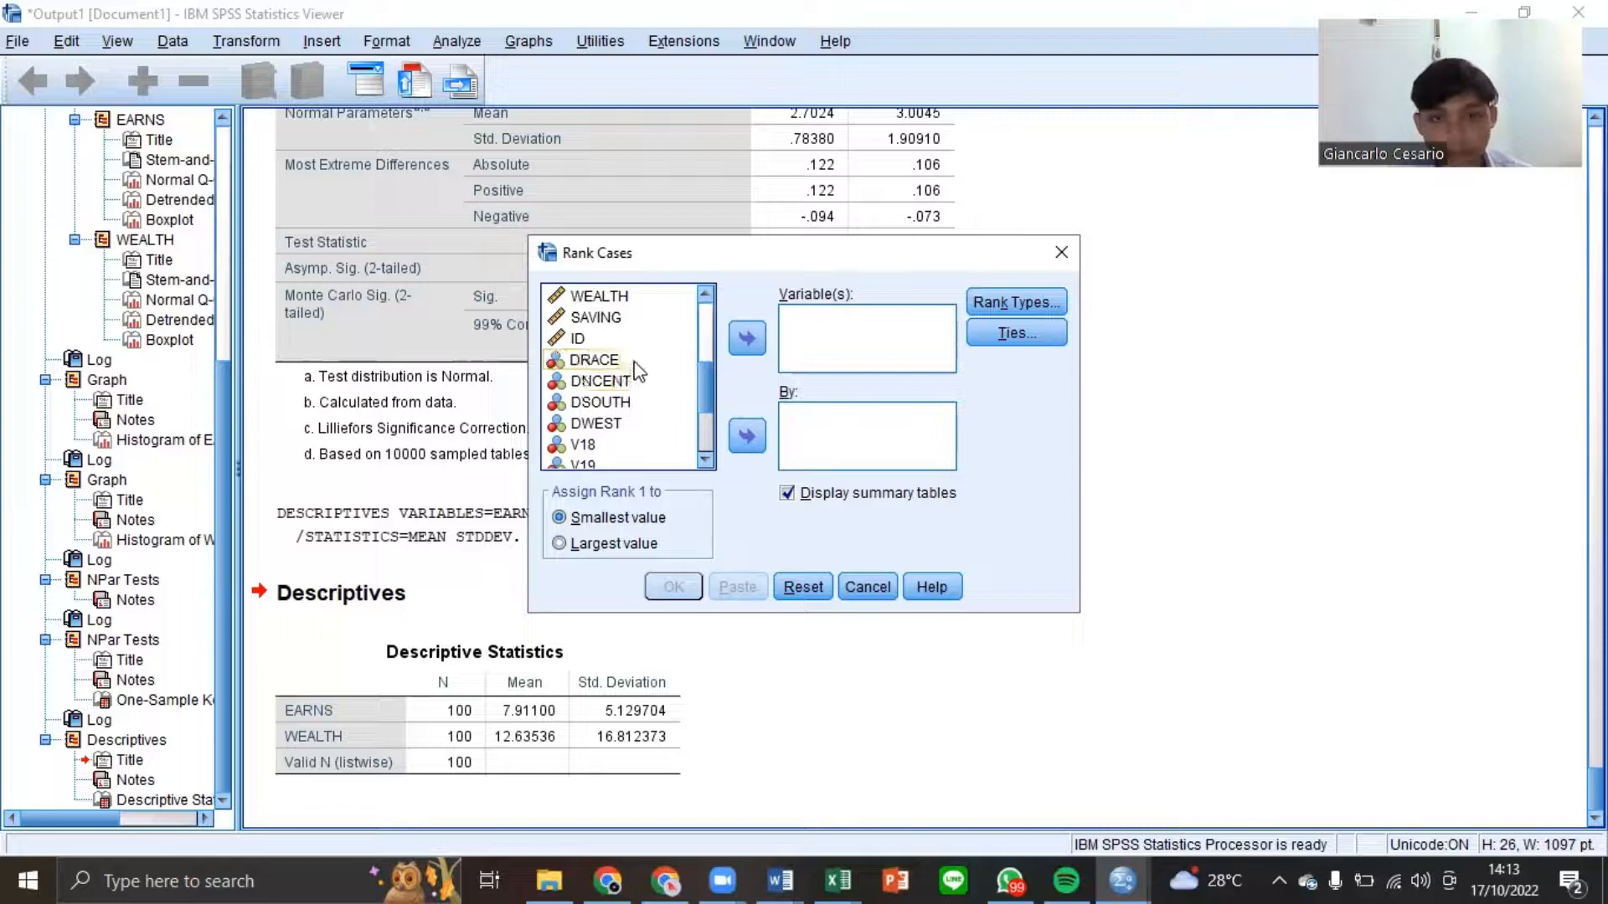
scroll(638, 368, "down", 2)
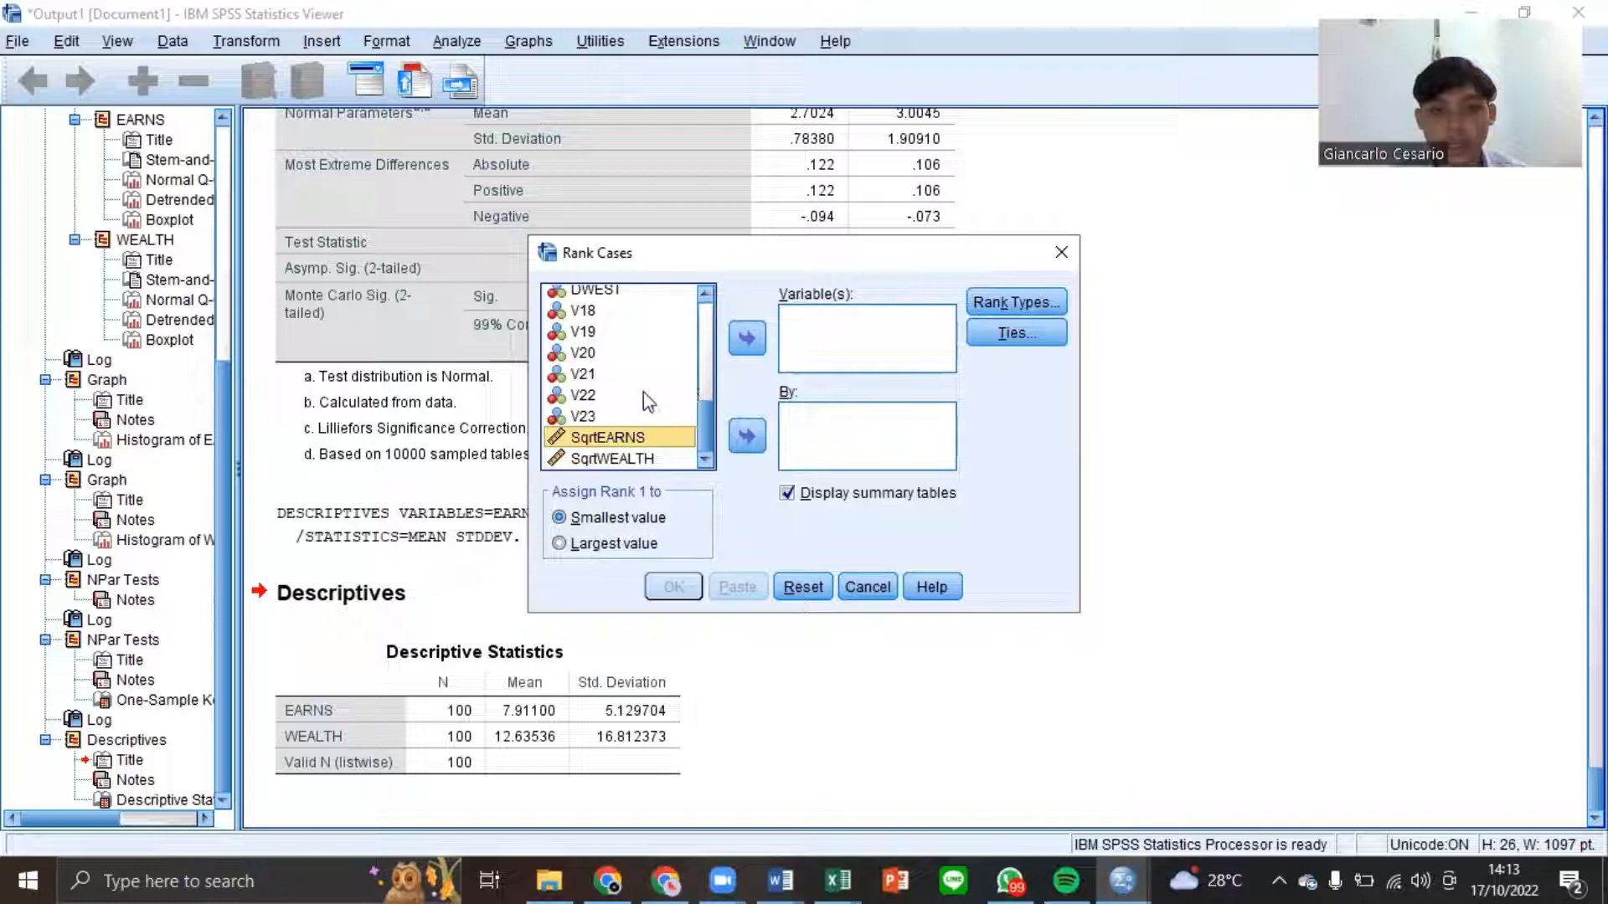
scroll(624, 387, "up", 5)
scroll(618, 384, "up", 1)
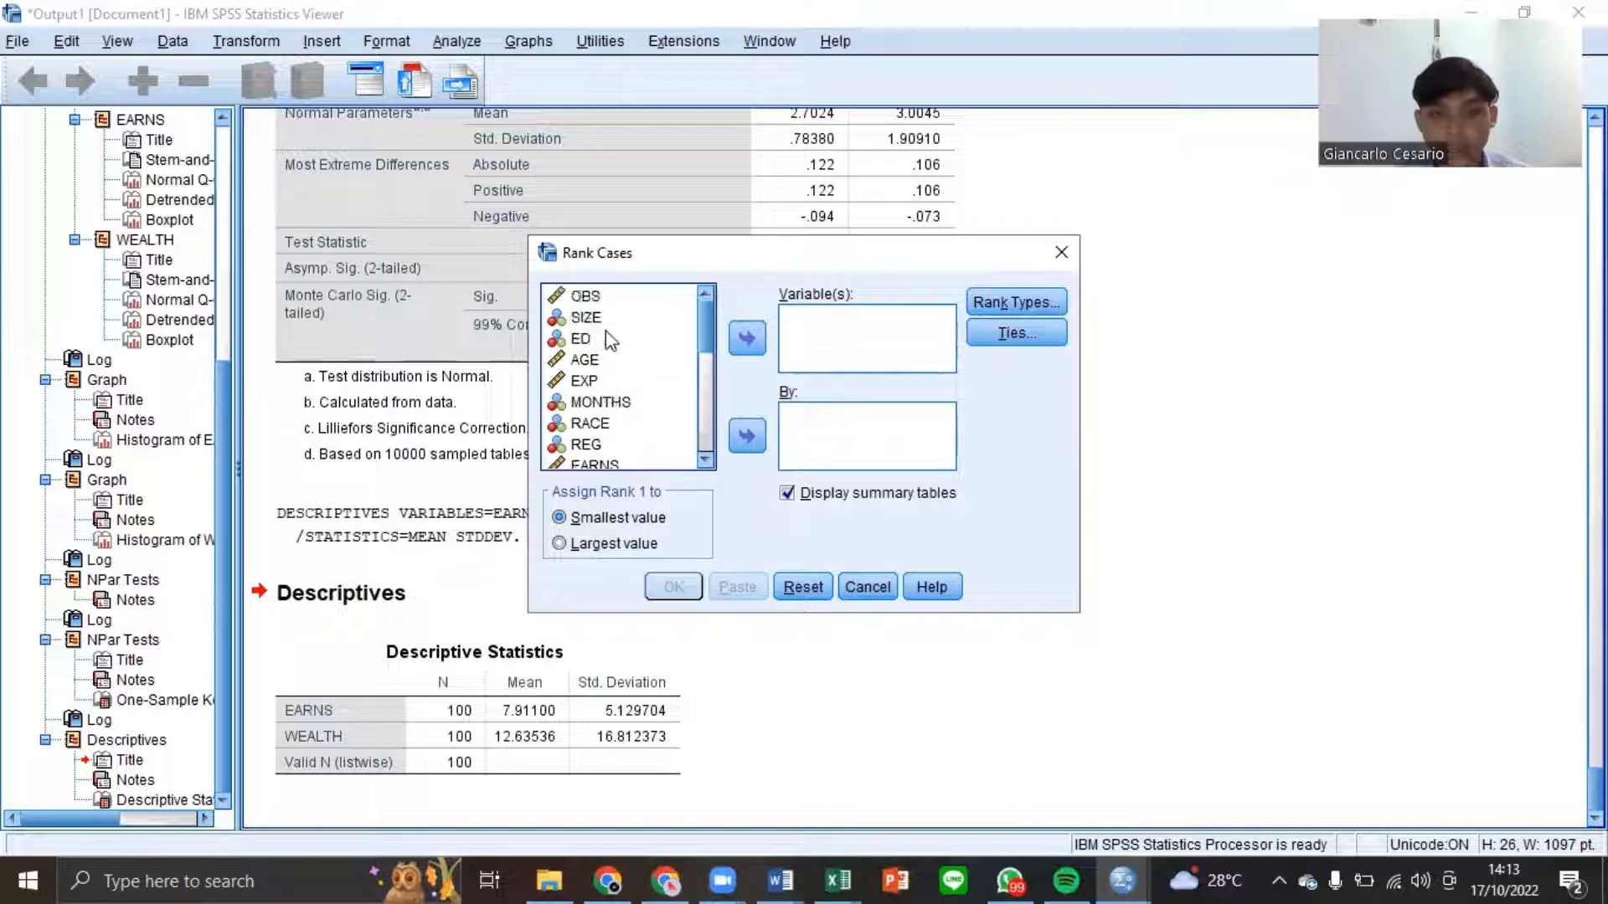
left_click(603, 463)
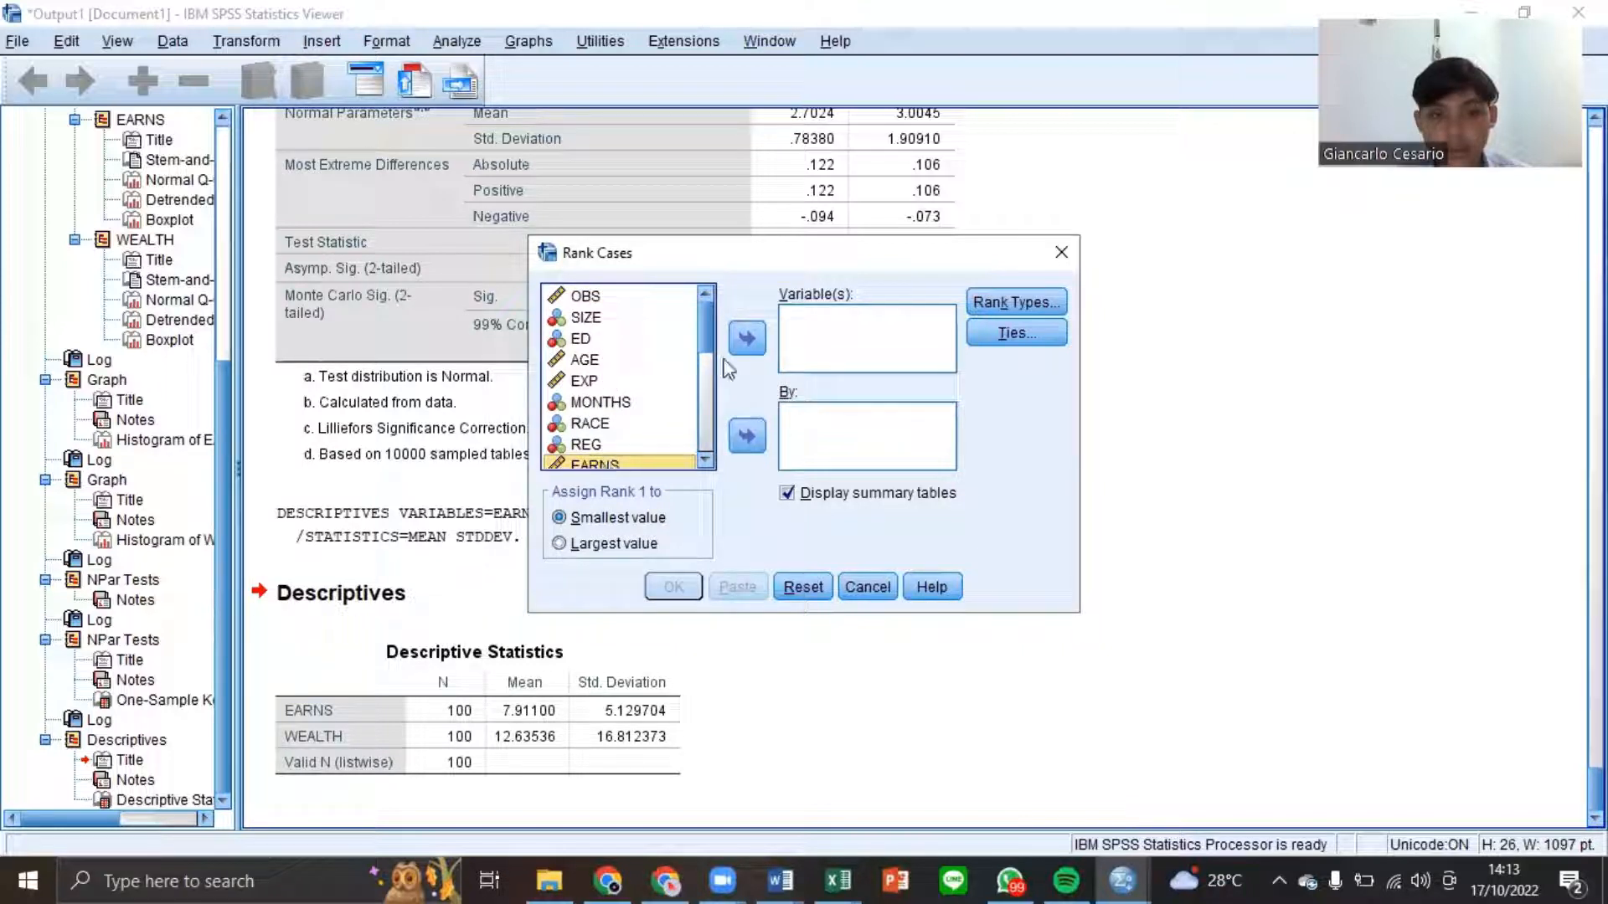
double_click(604, 463)
scroll(632, 395, "down", 2)
left_click(620, 381)
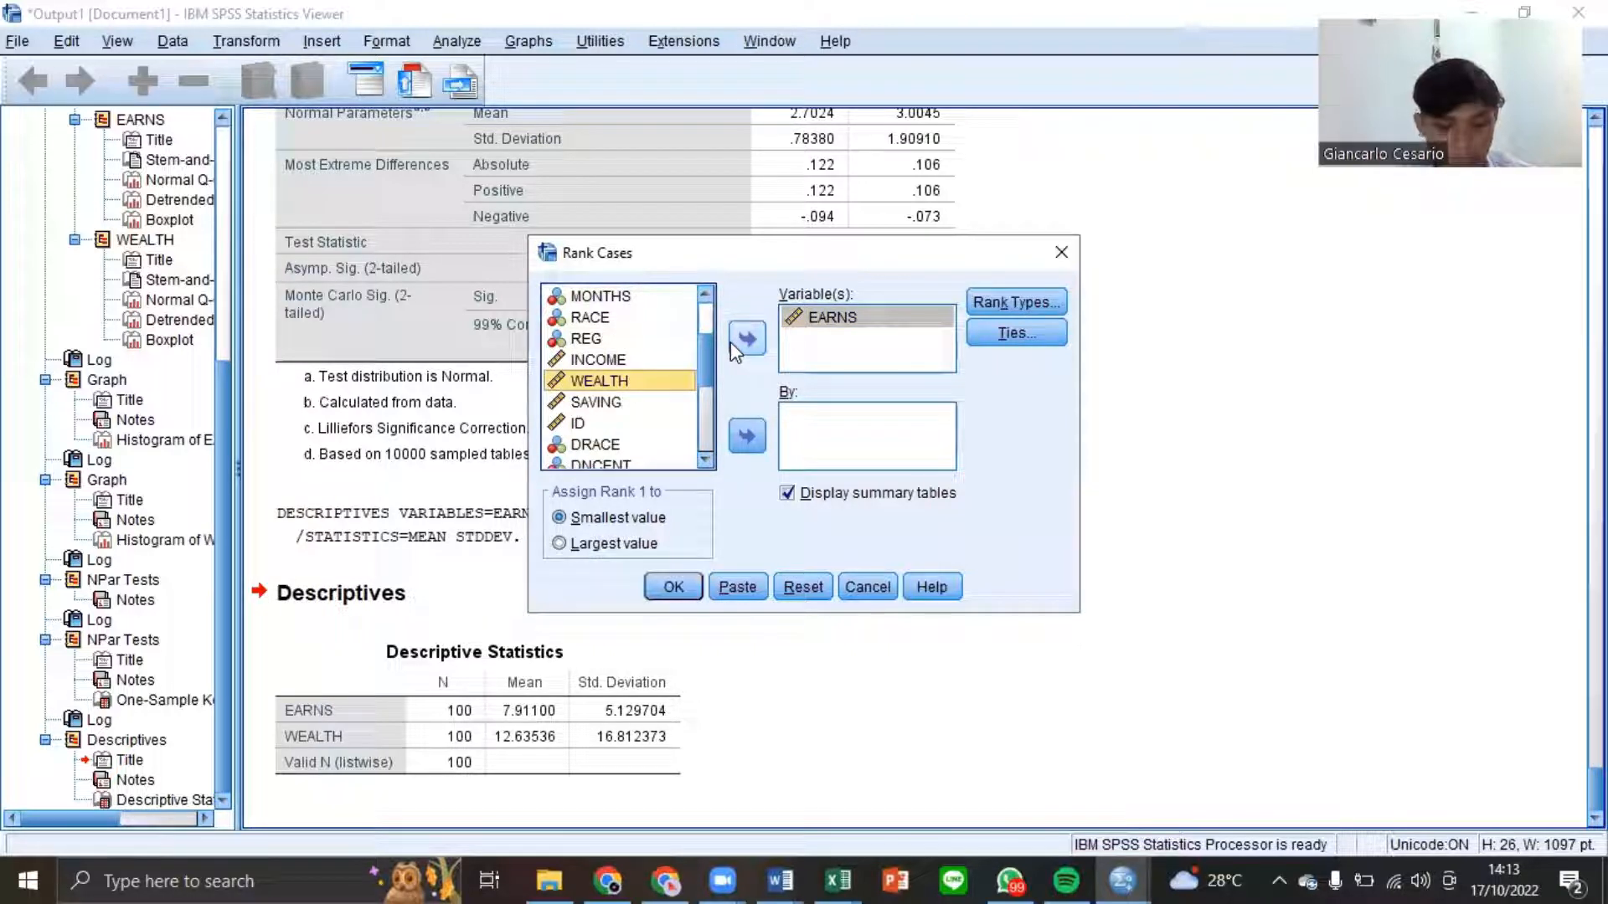
left_click(732, 340)
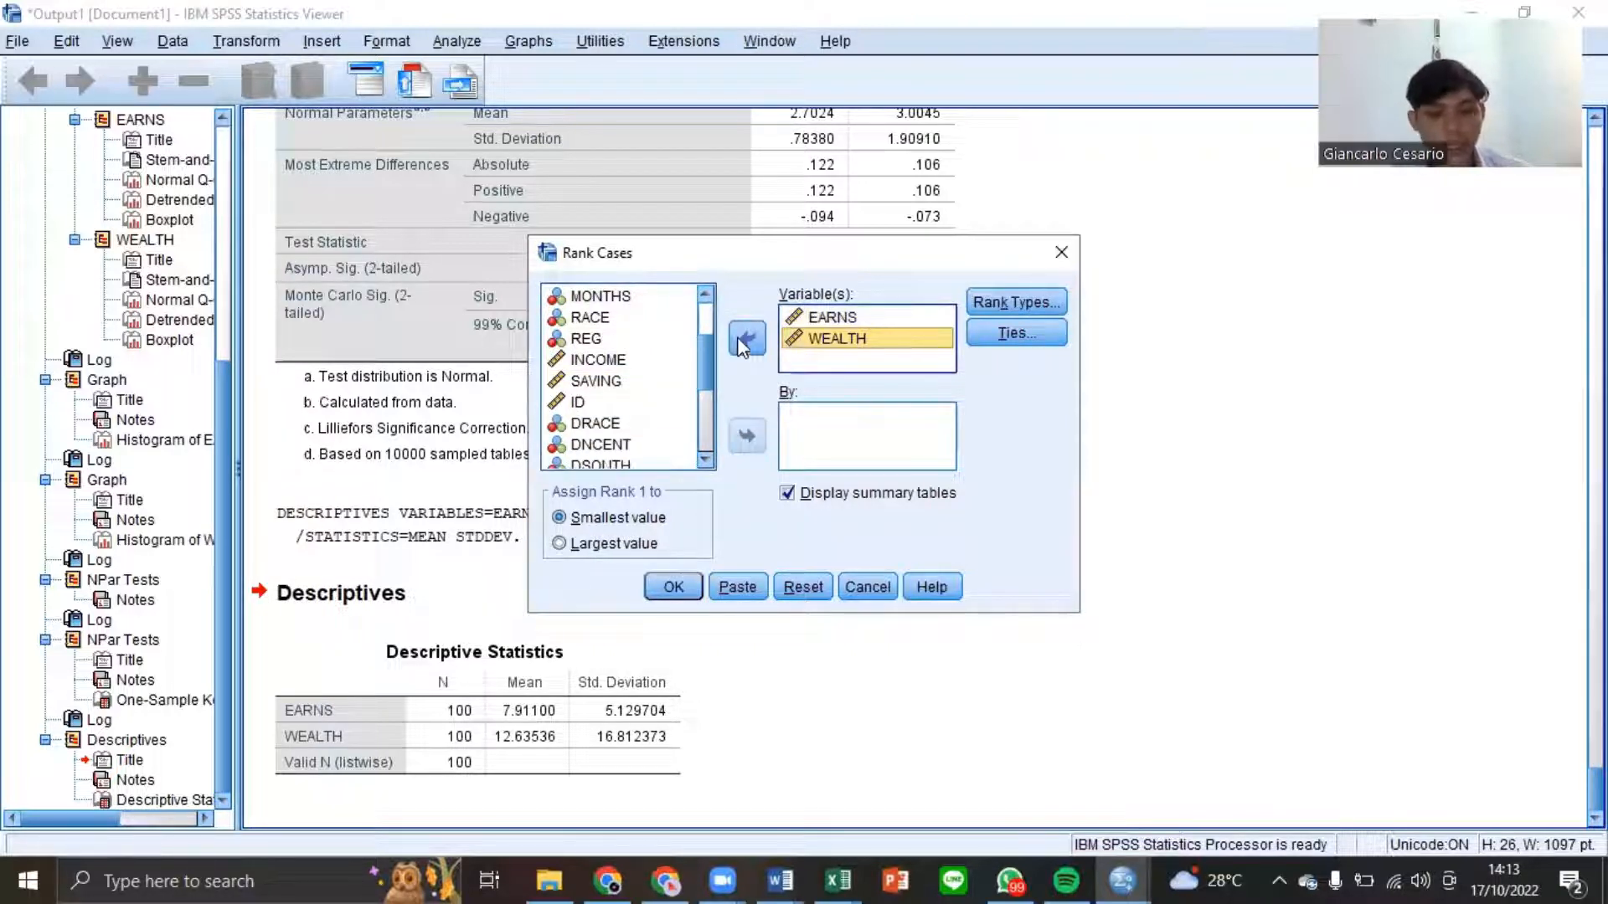
- Set the rank type to Fractional rank only, without the plain Rank, and run the ranking of EARNS and WEALTH
left_click(1026, 301)
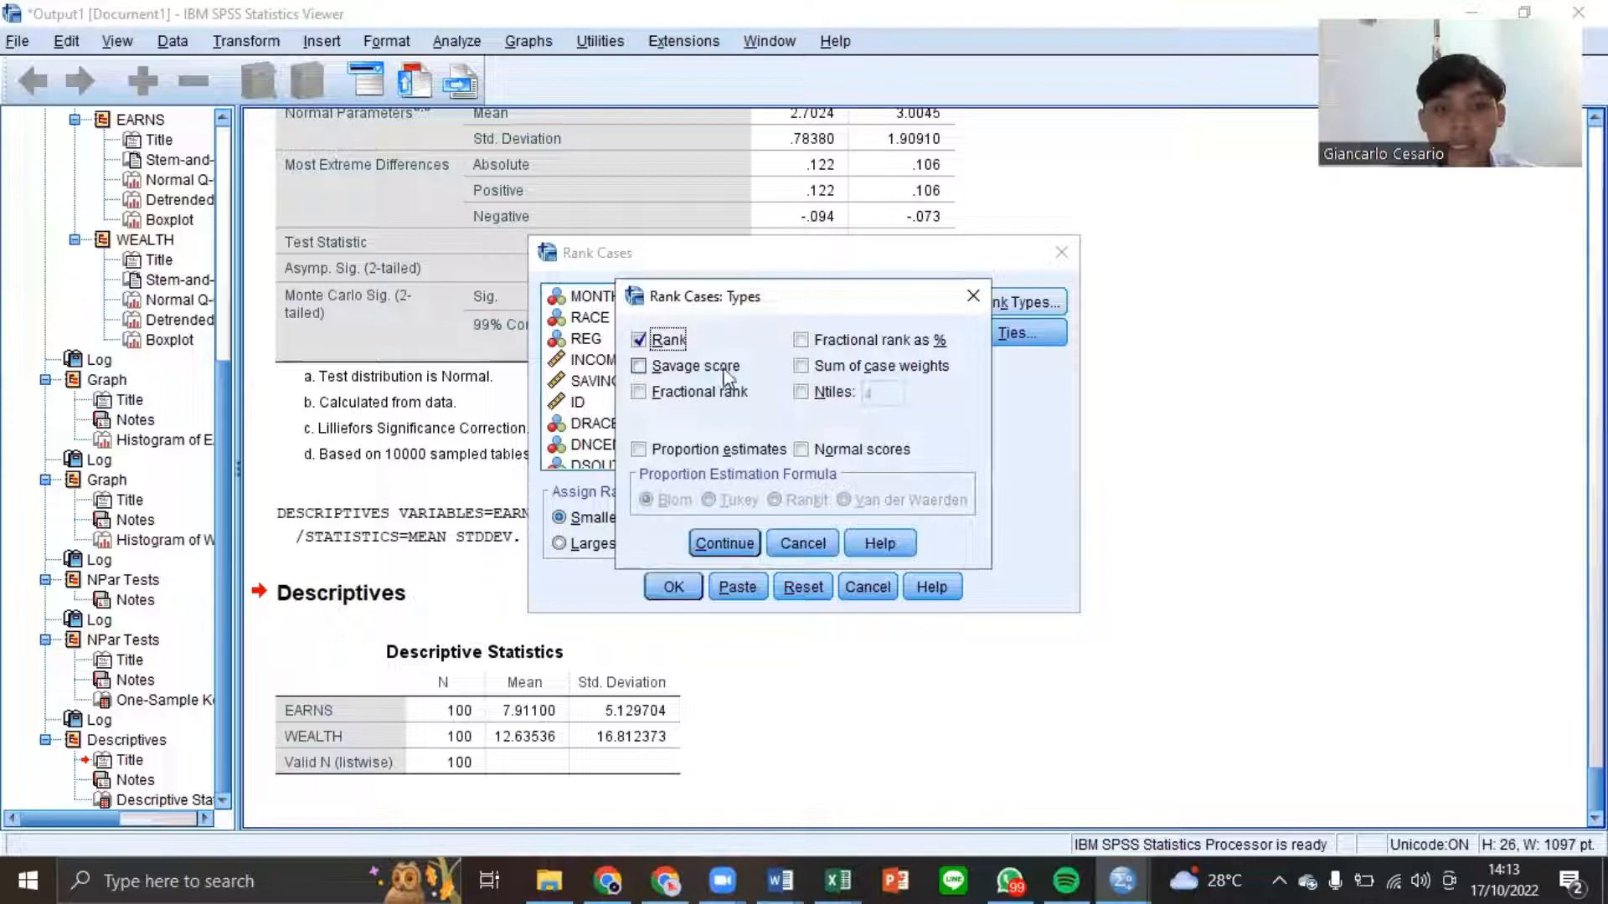
left_click(641, 340)
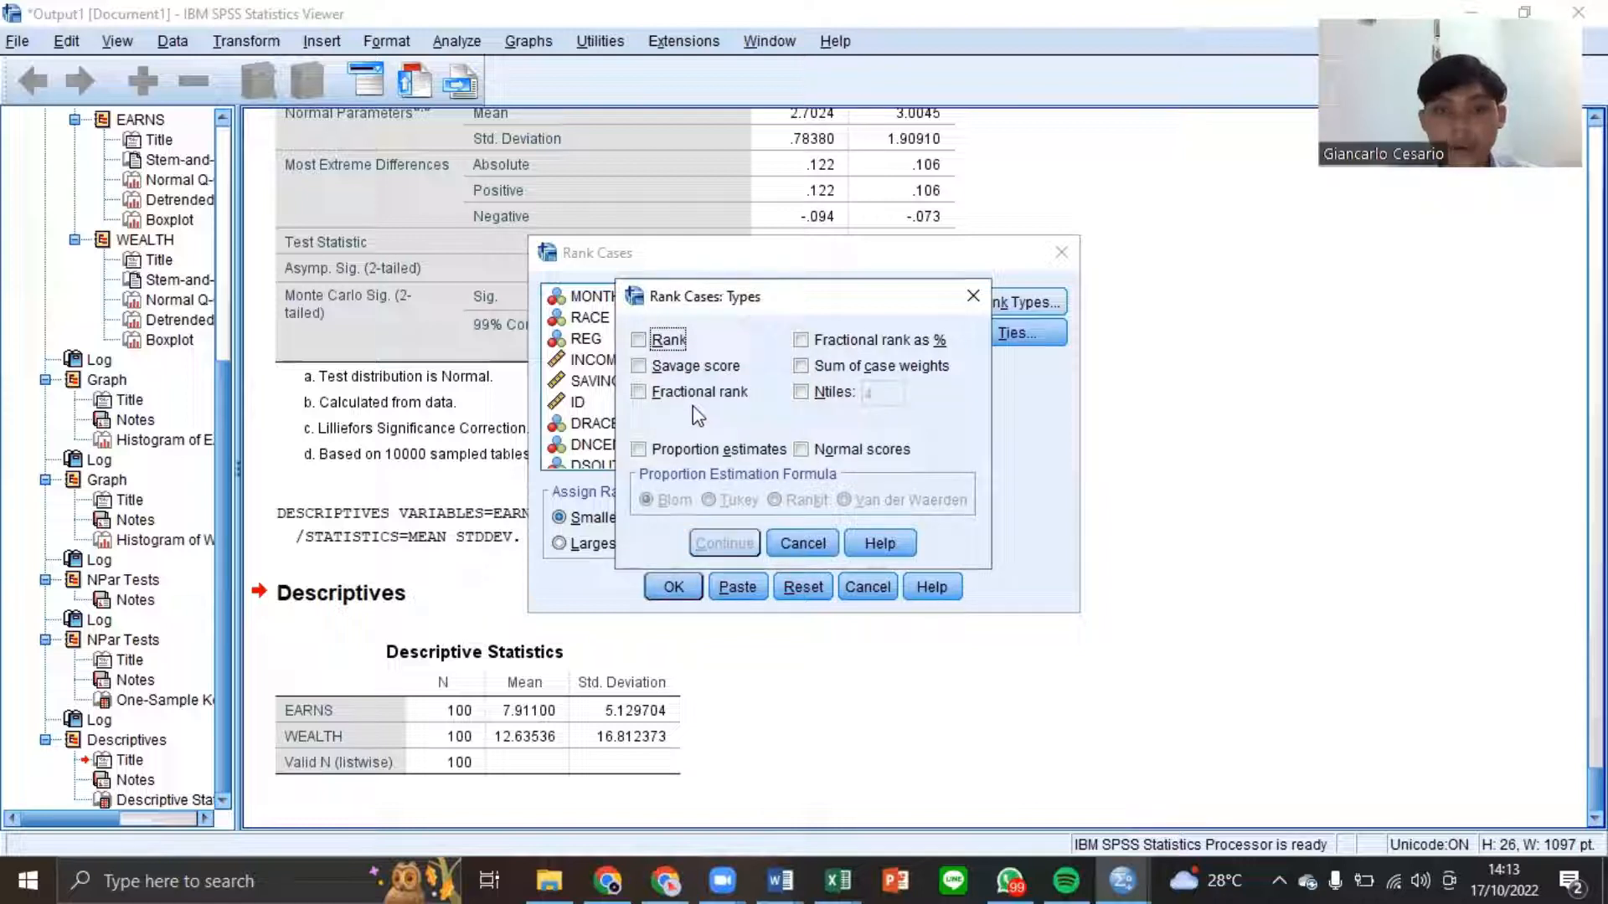
left_click(635, 395)
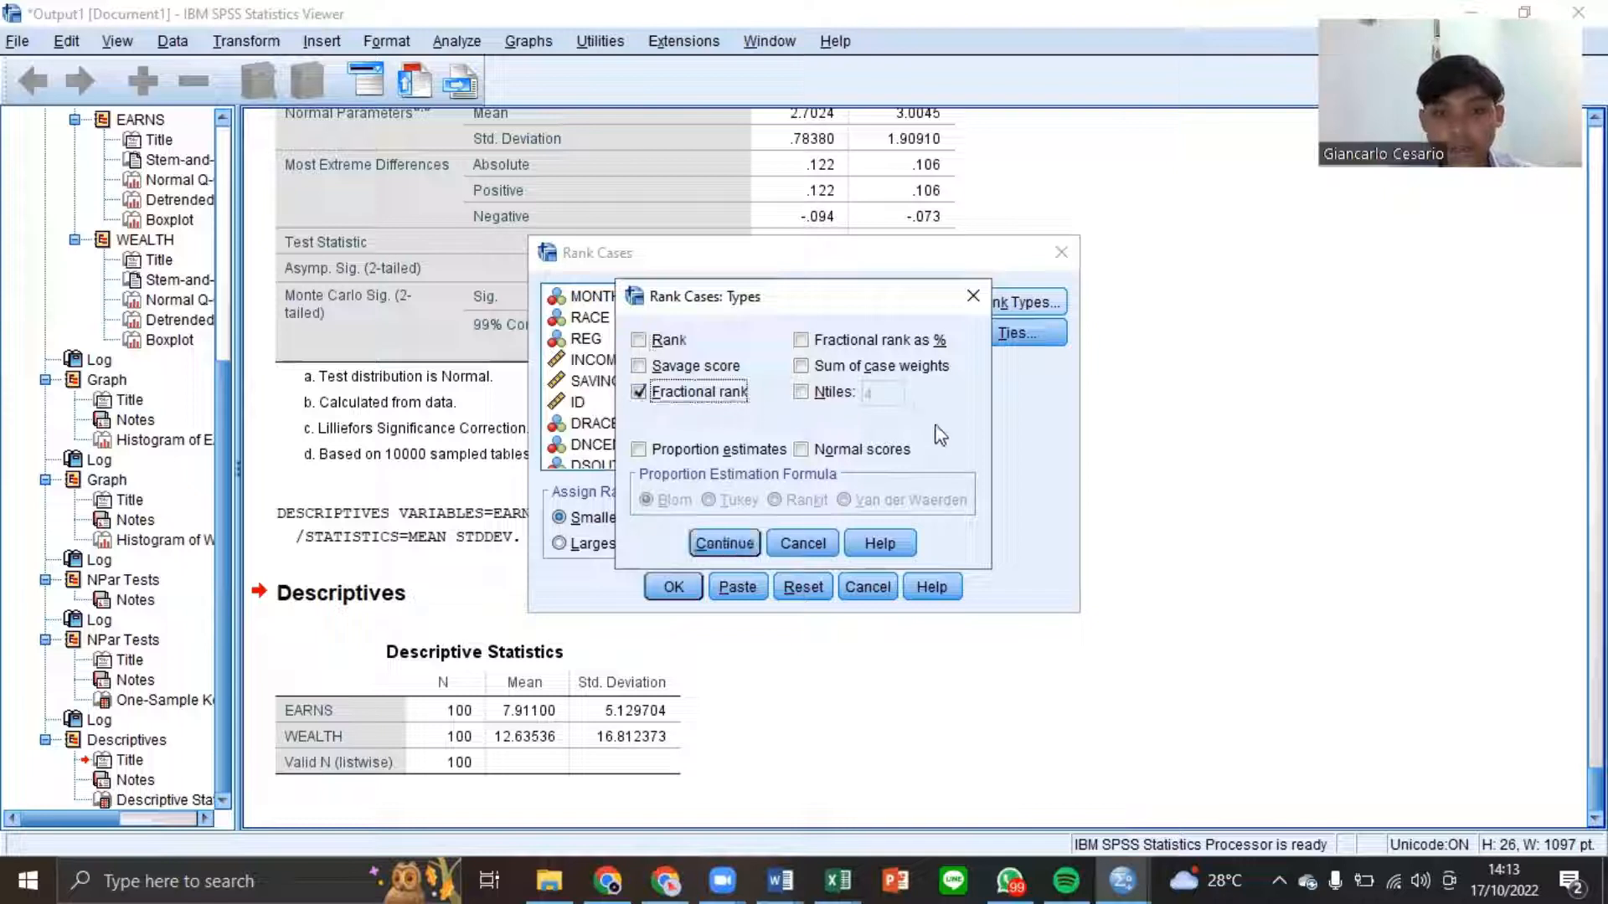
left_click(725, 544)
left_click(673, 587)
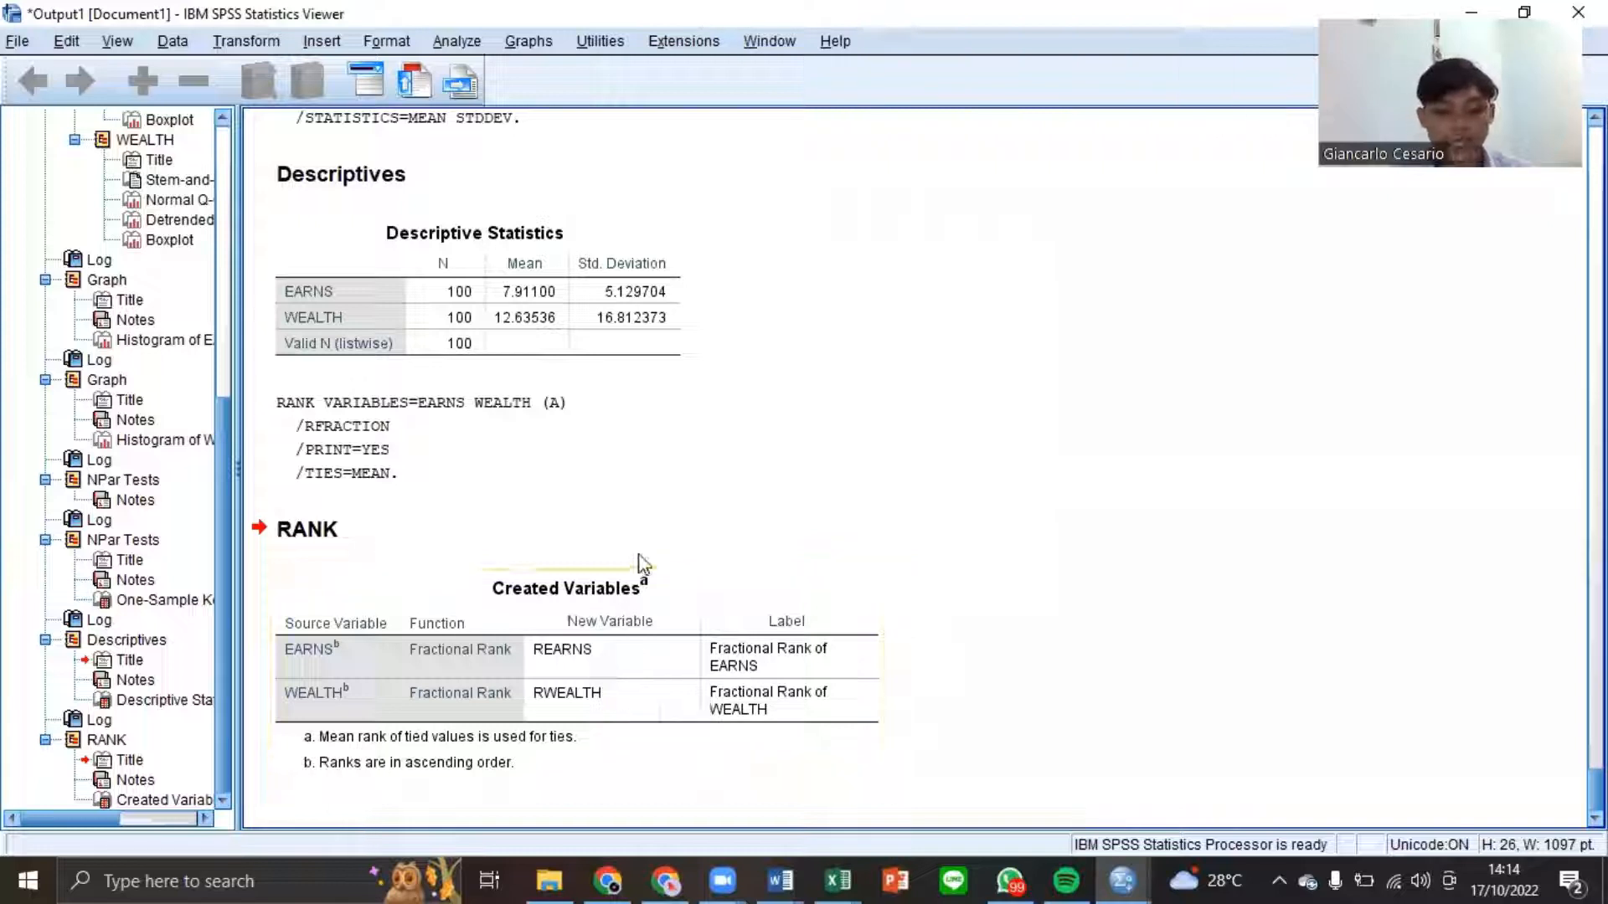
- Start a Compute Variable transformation with NREARNS as the target variable
left_click(247, 41)
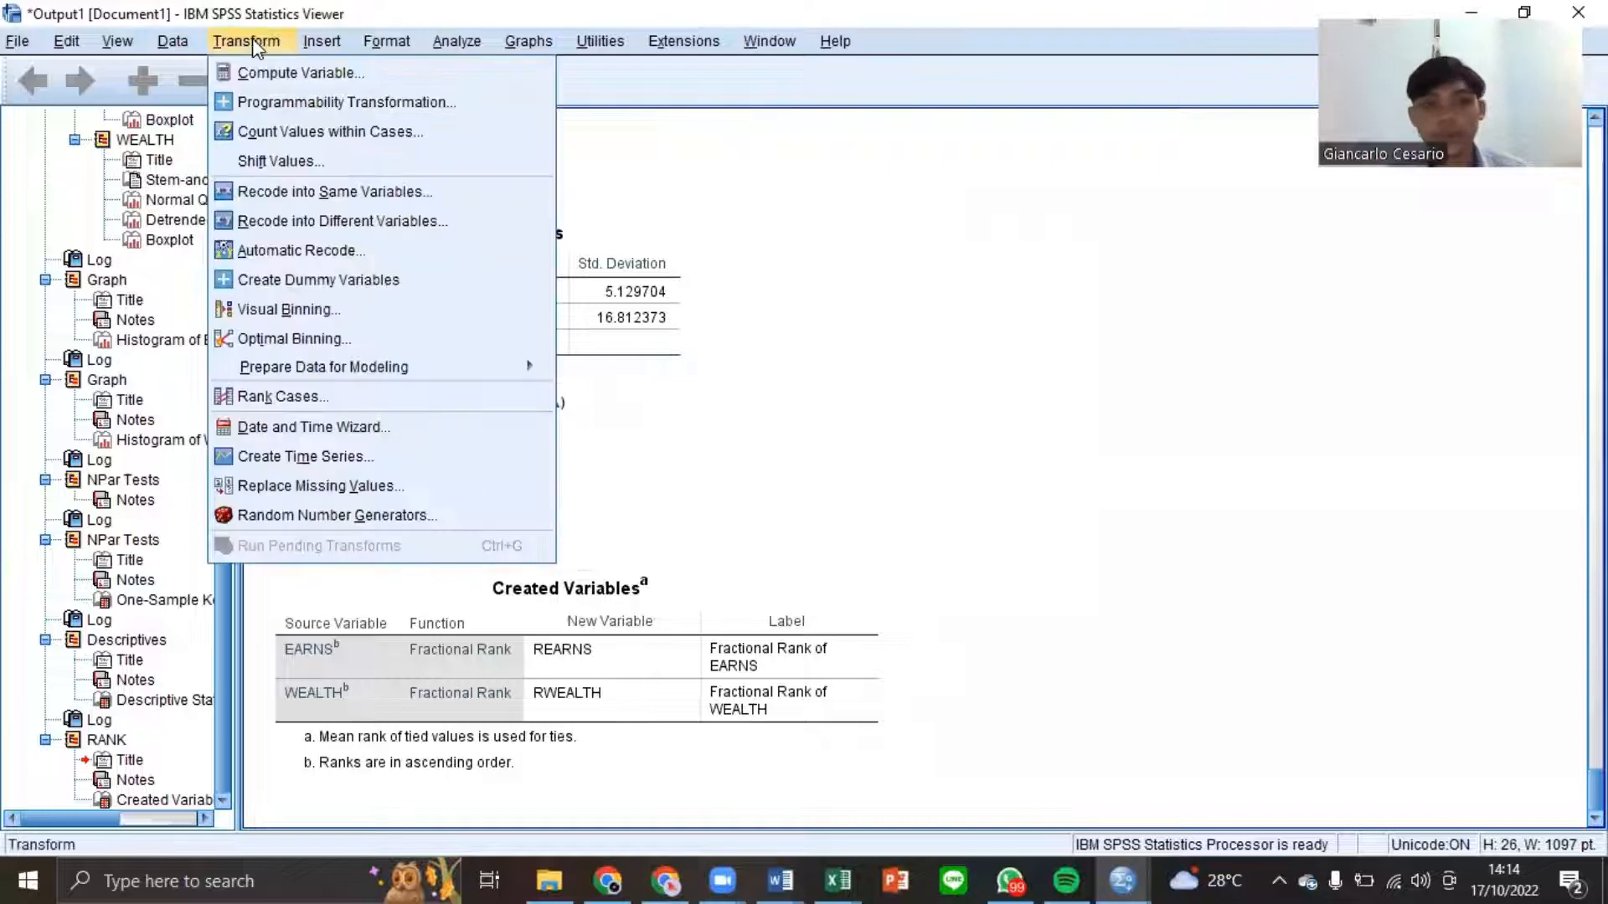
left_click(294, 73)
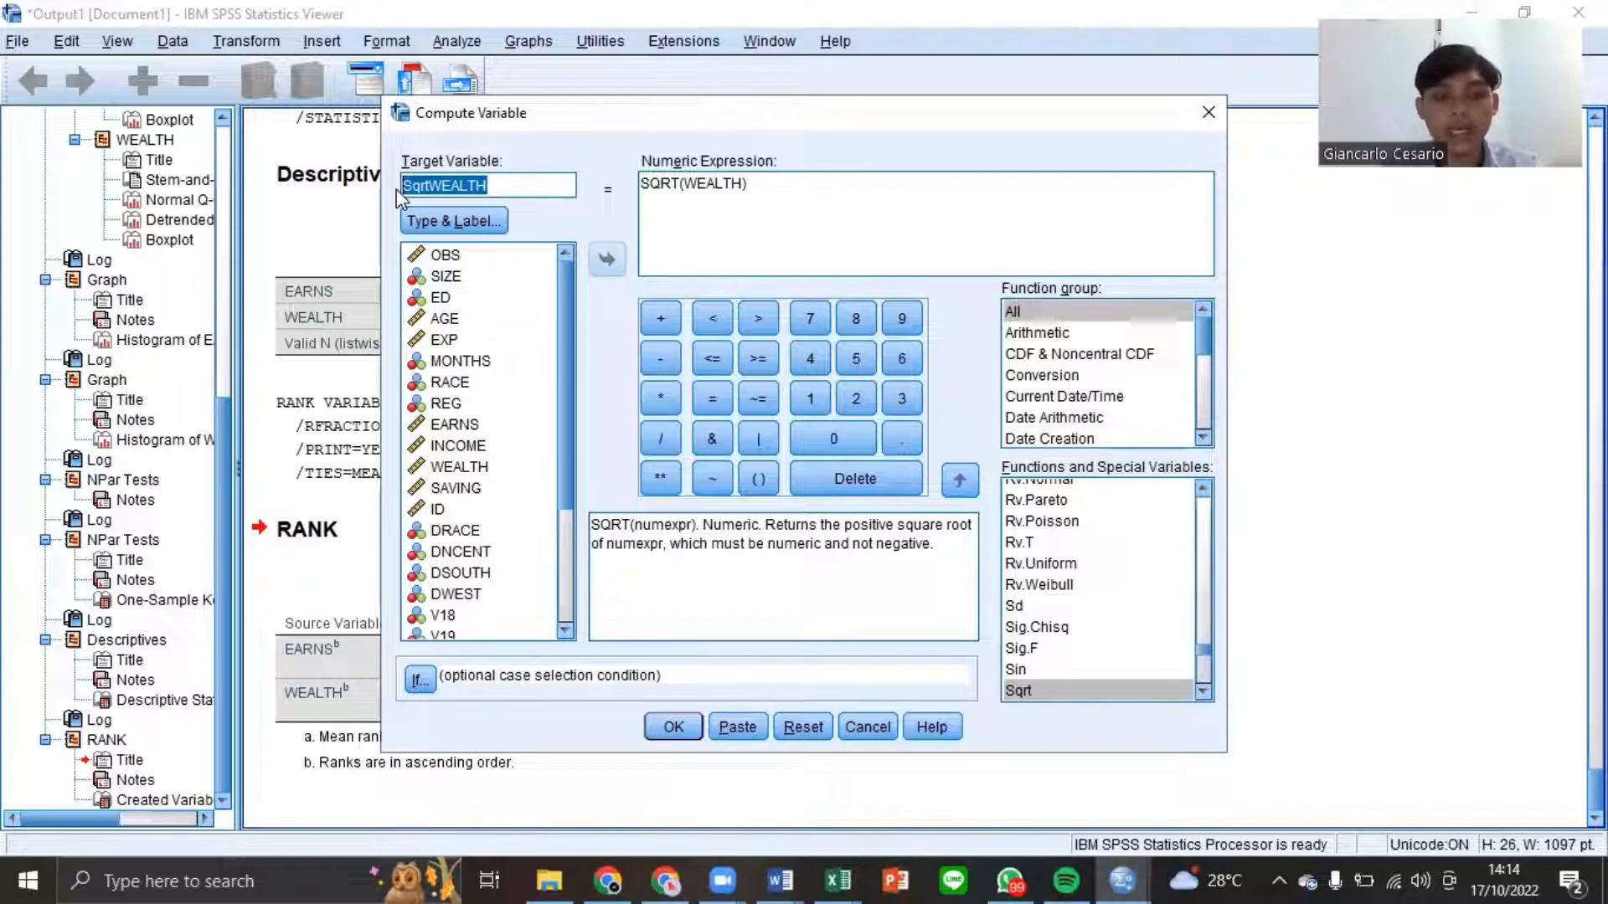
type("n")
key("BackSpace")
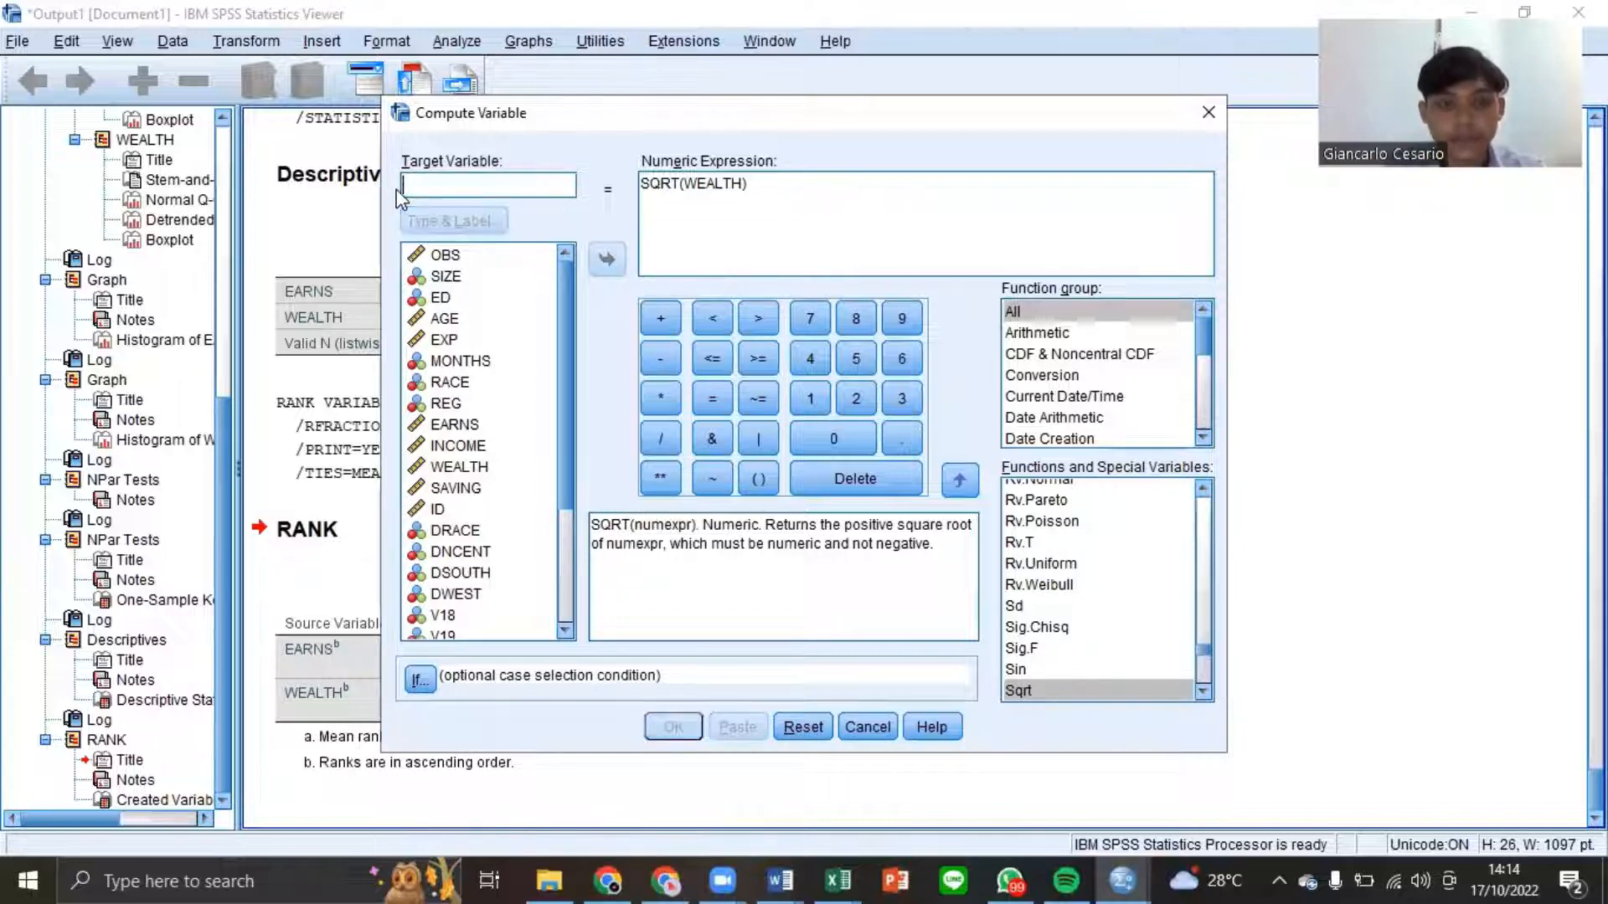
type("NR")
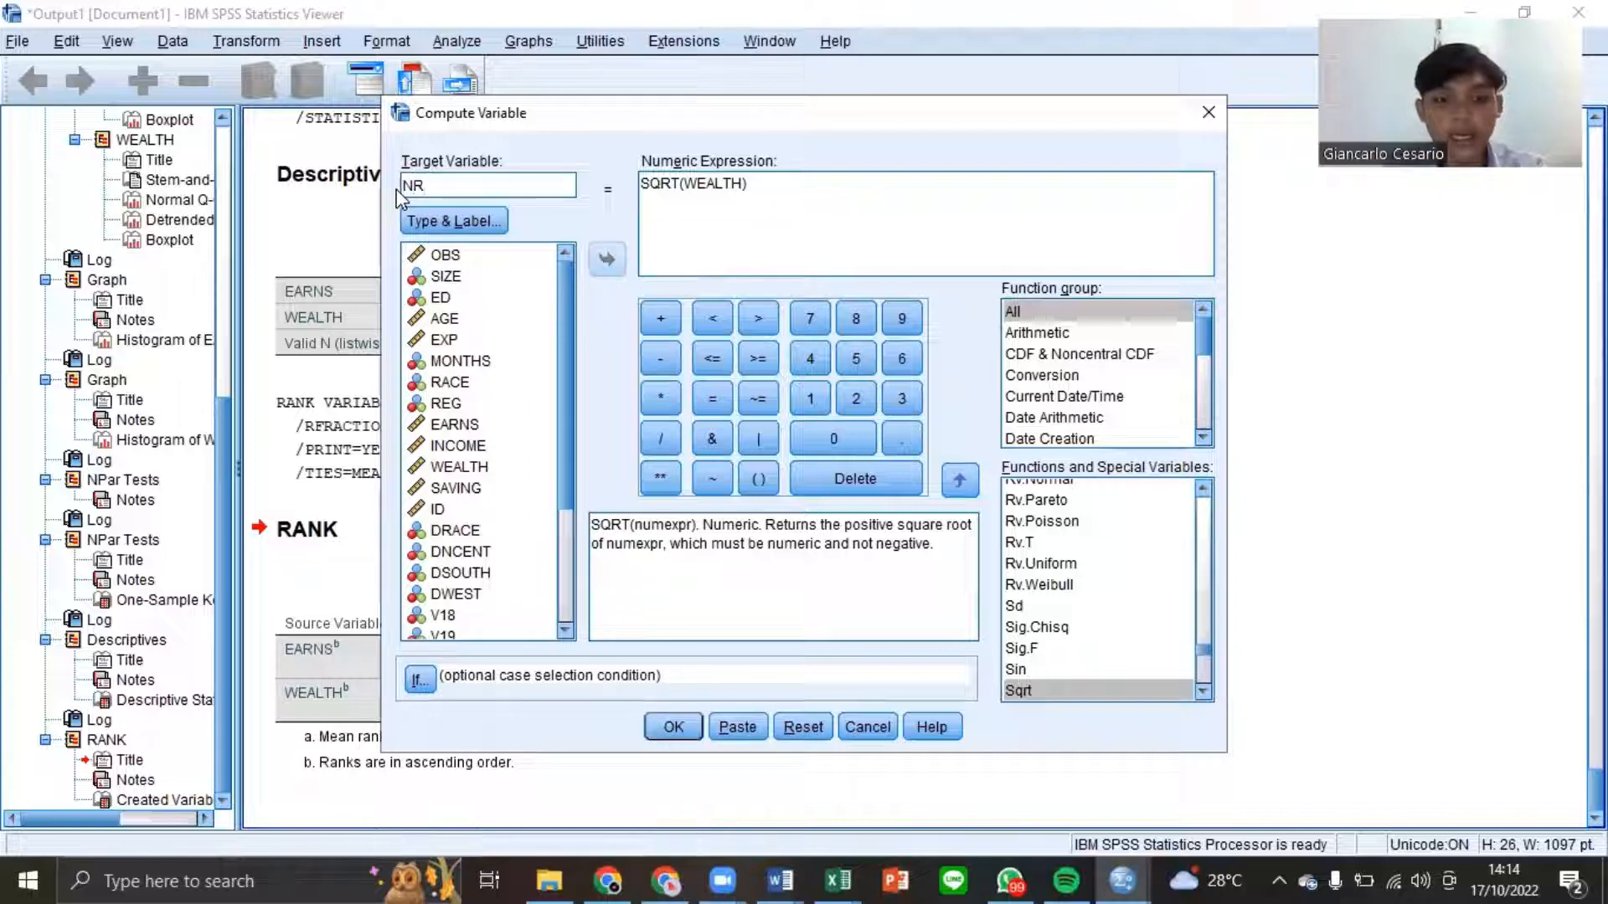
type("EARNS")
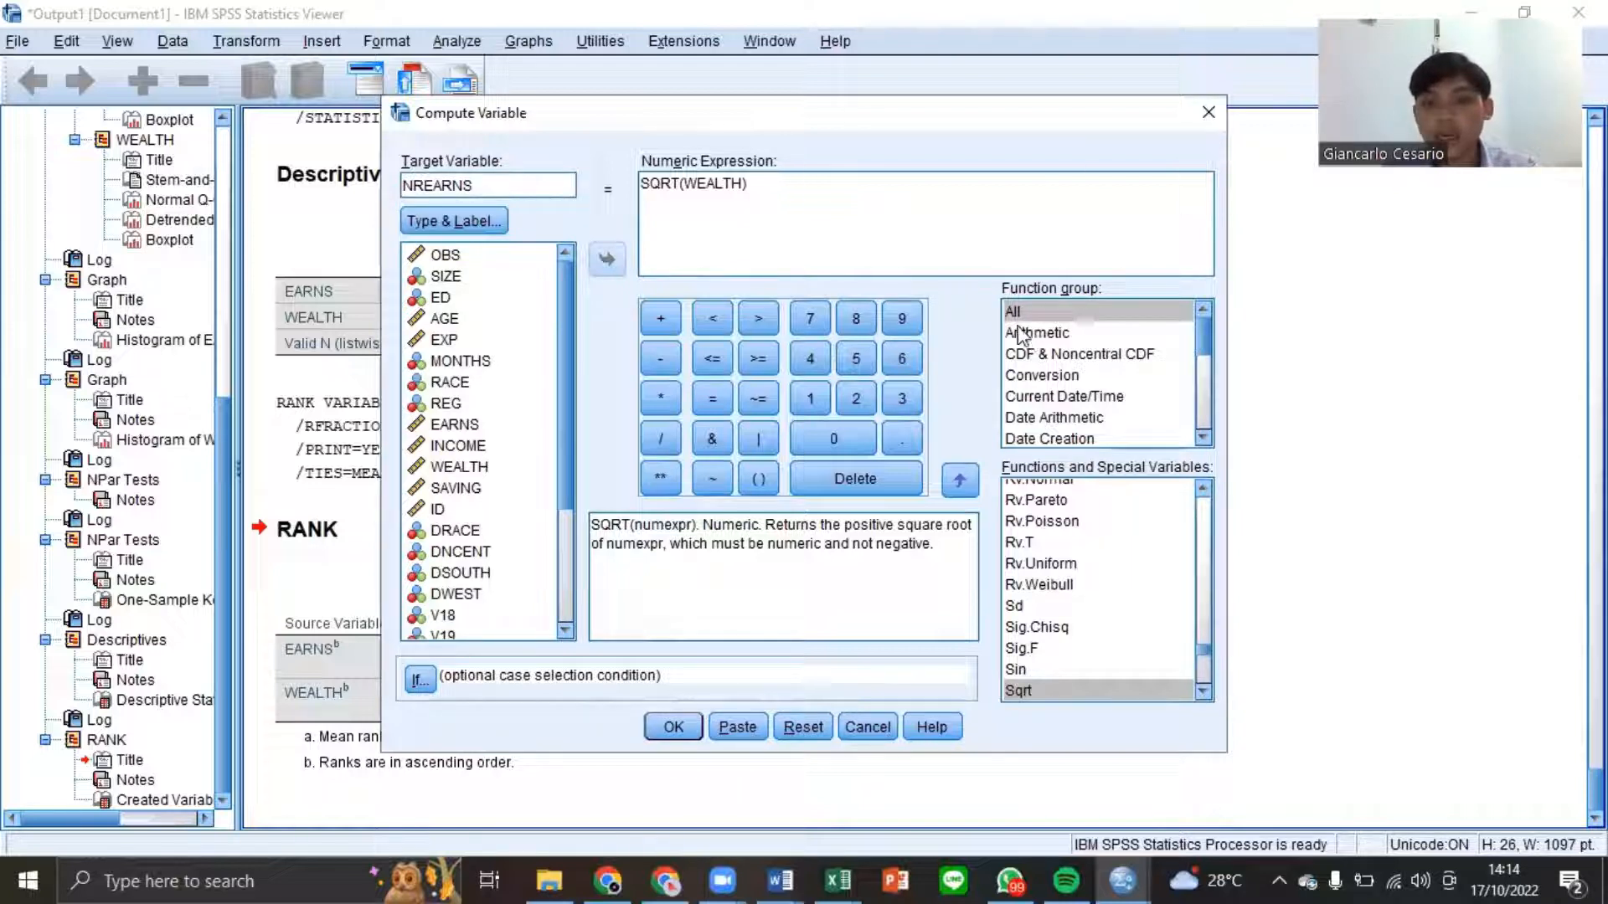
- Replace the SQRT(WEALTH) expression with the Idf.Normal function from the Inverse DF group
scroll(1112, 362, "down", 2)
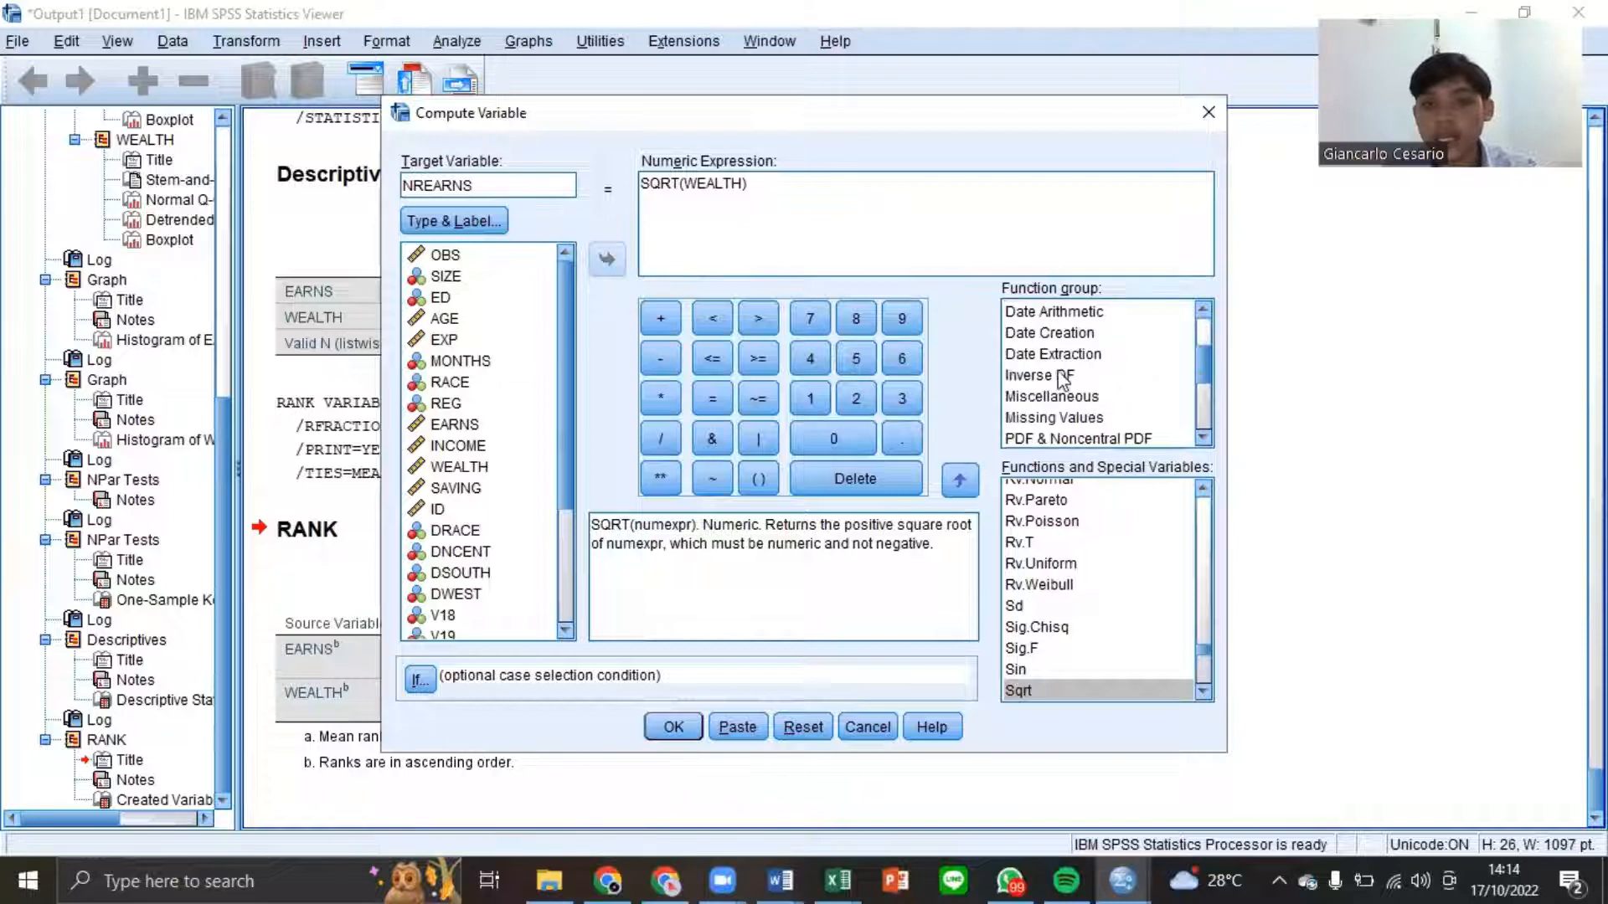
left_click(1025, 377)
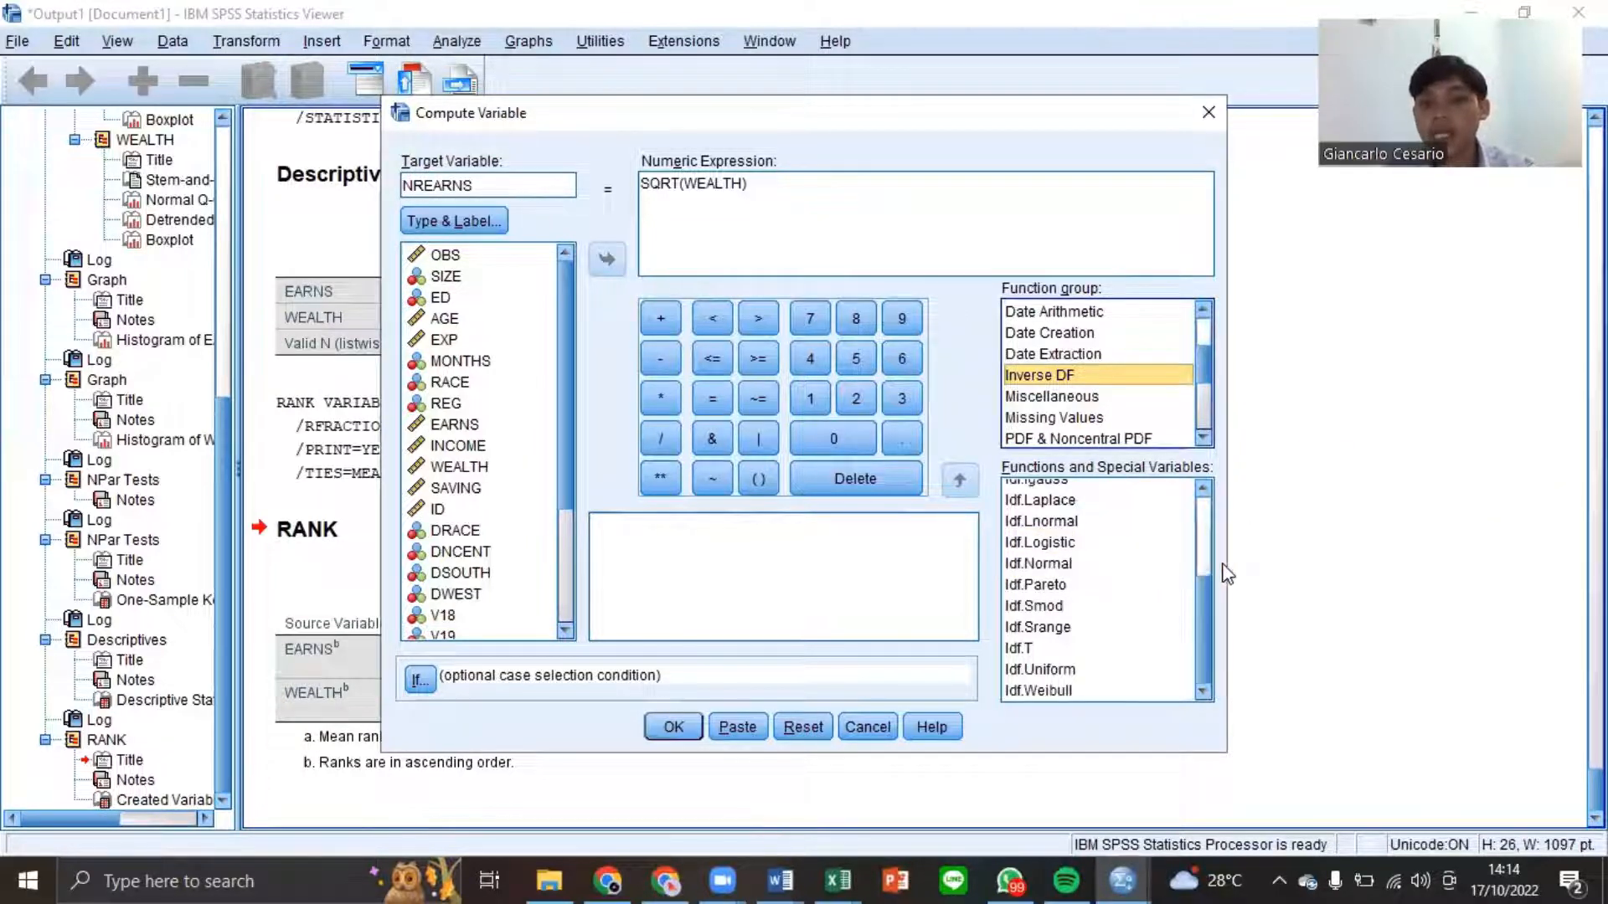
left_click(1038, 564)
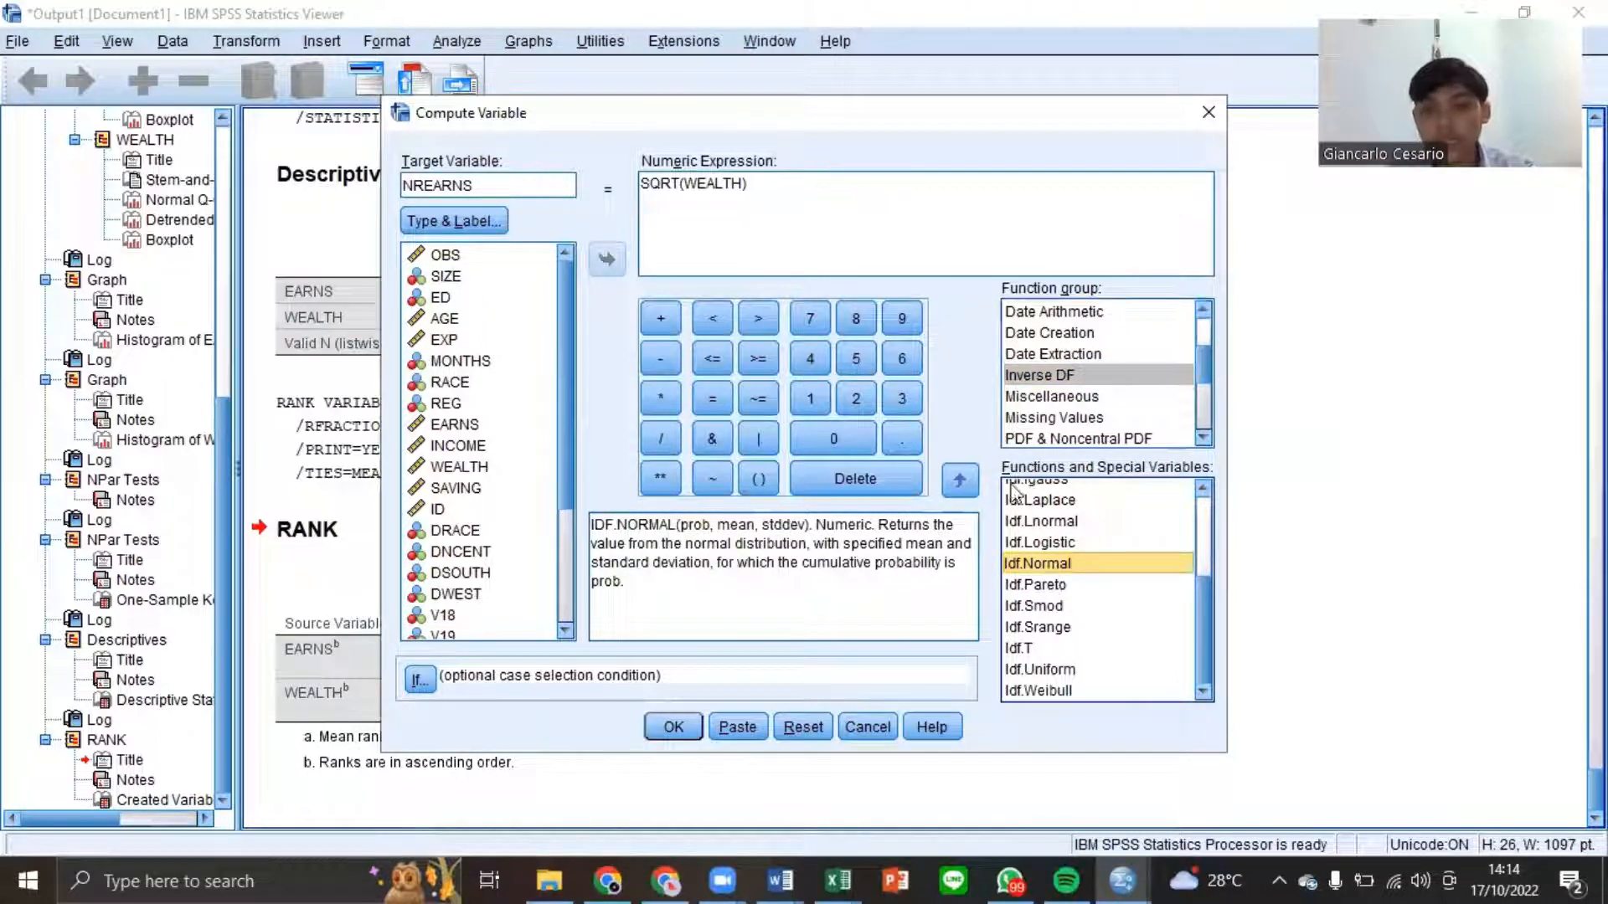
left_click(764, 186)
left_click_drag(748, 190, 640, 195)
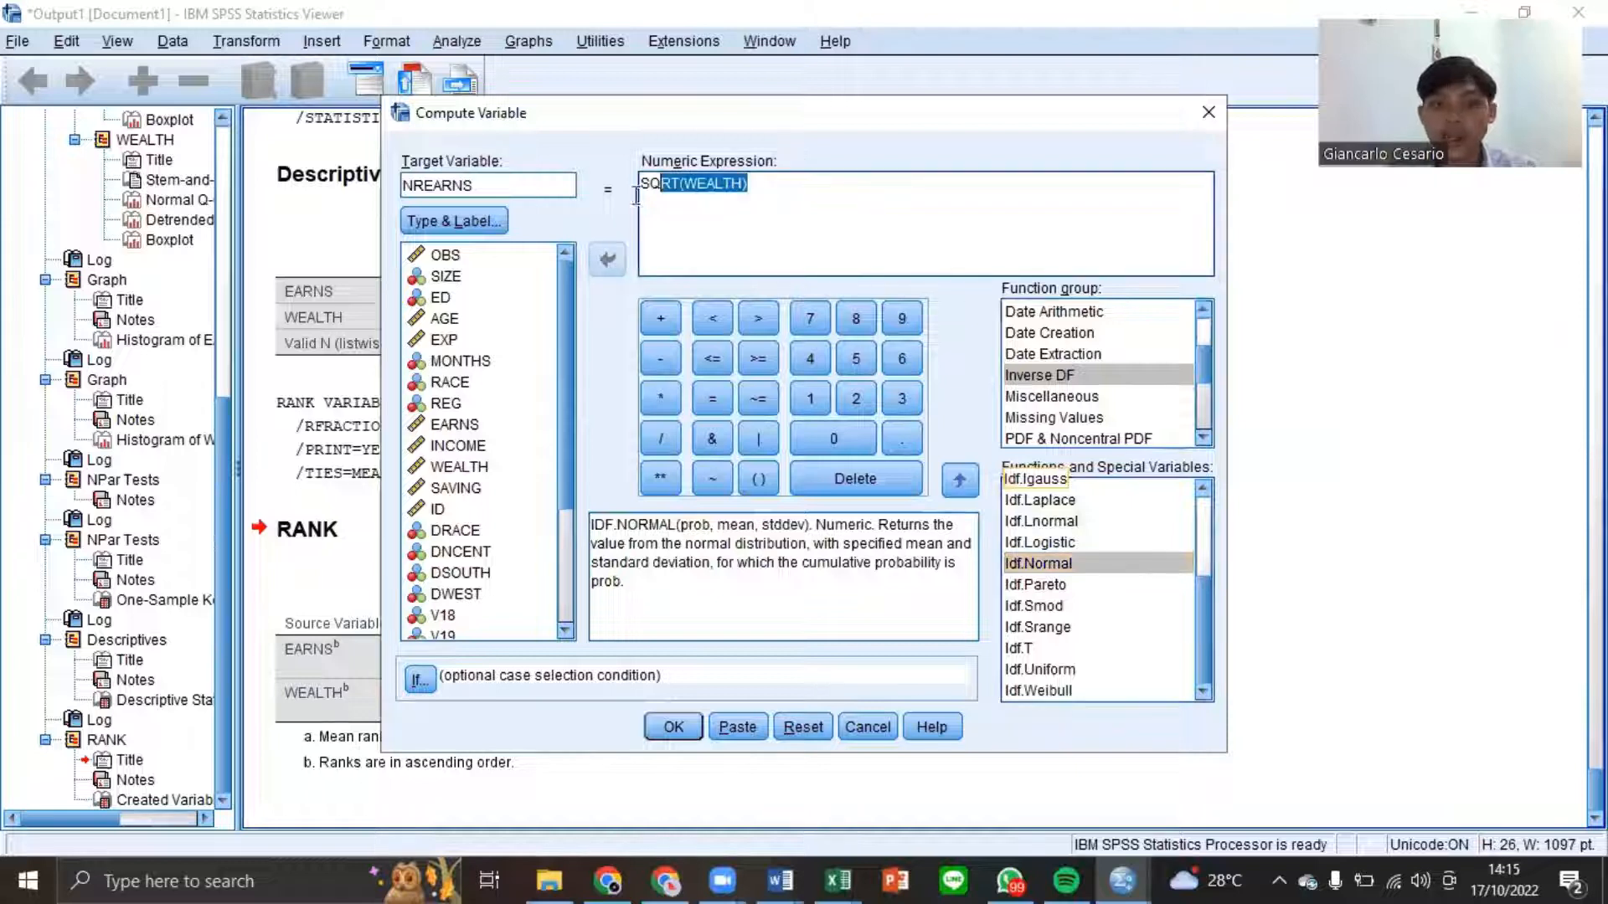
left_click_drag(748, 189, 641, 192)
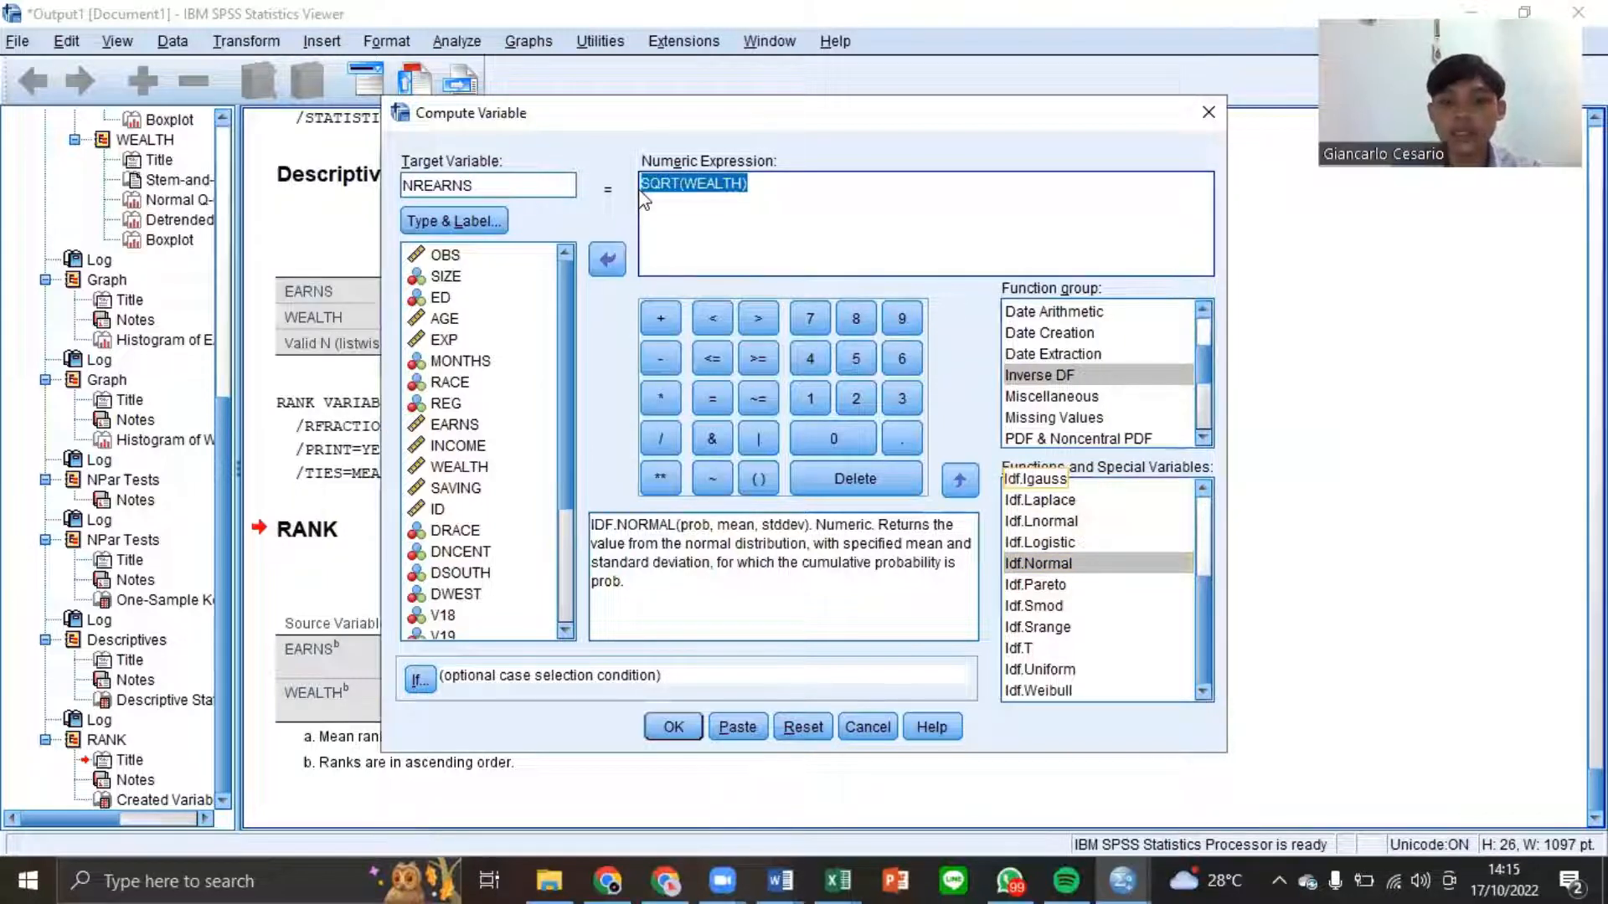
key("BackSpace")
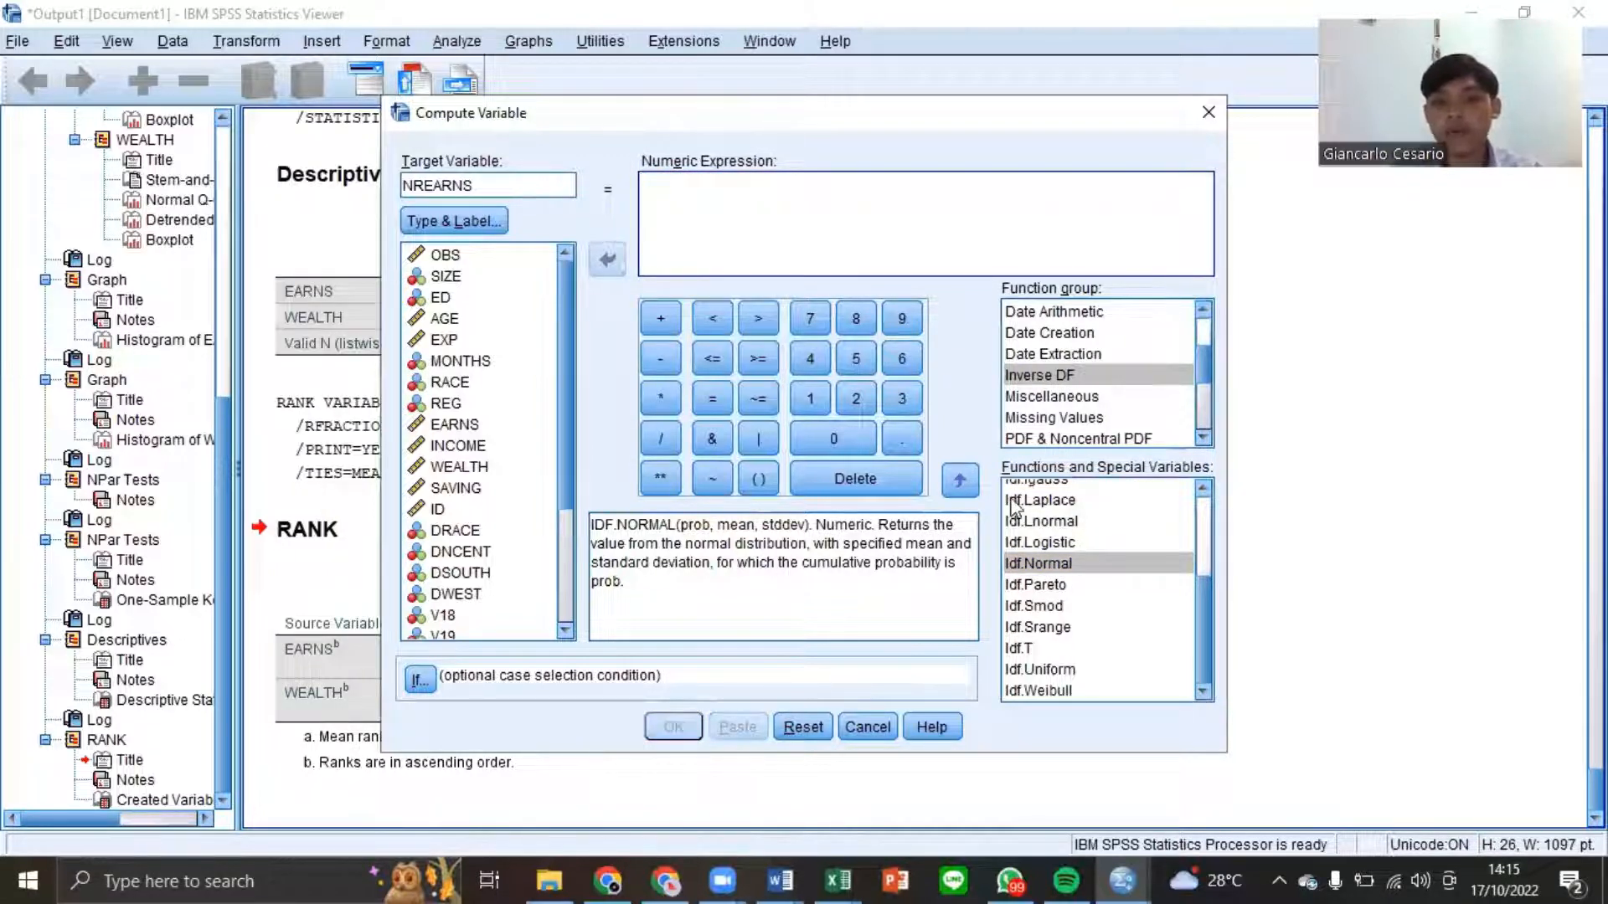
left_click(1038, 564)
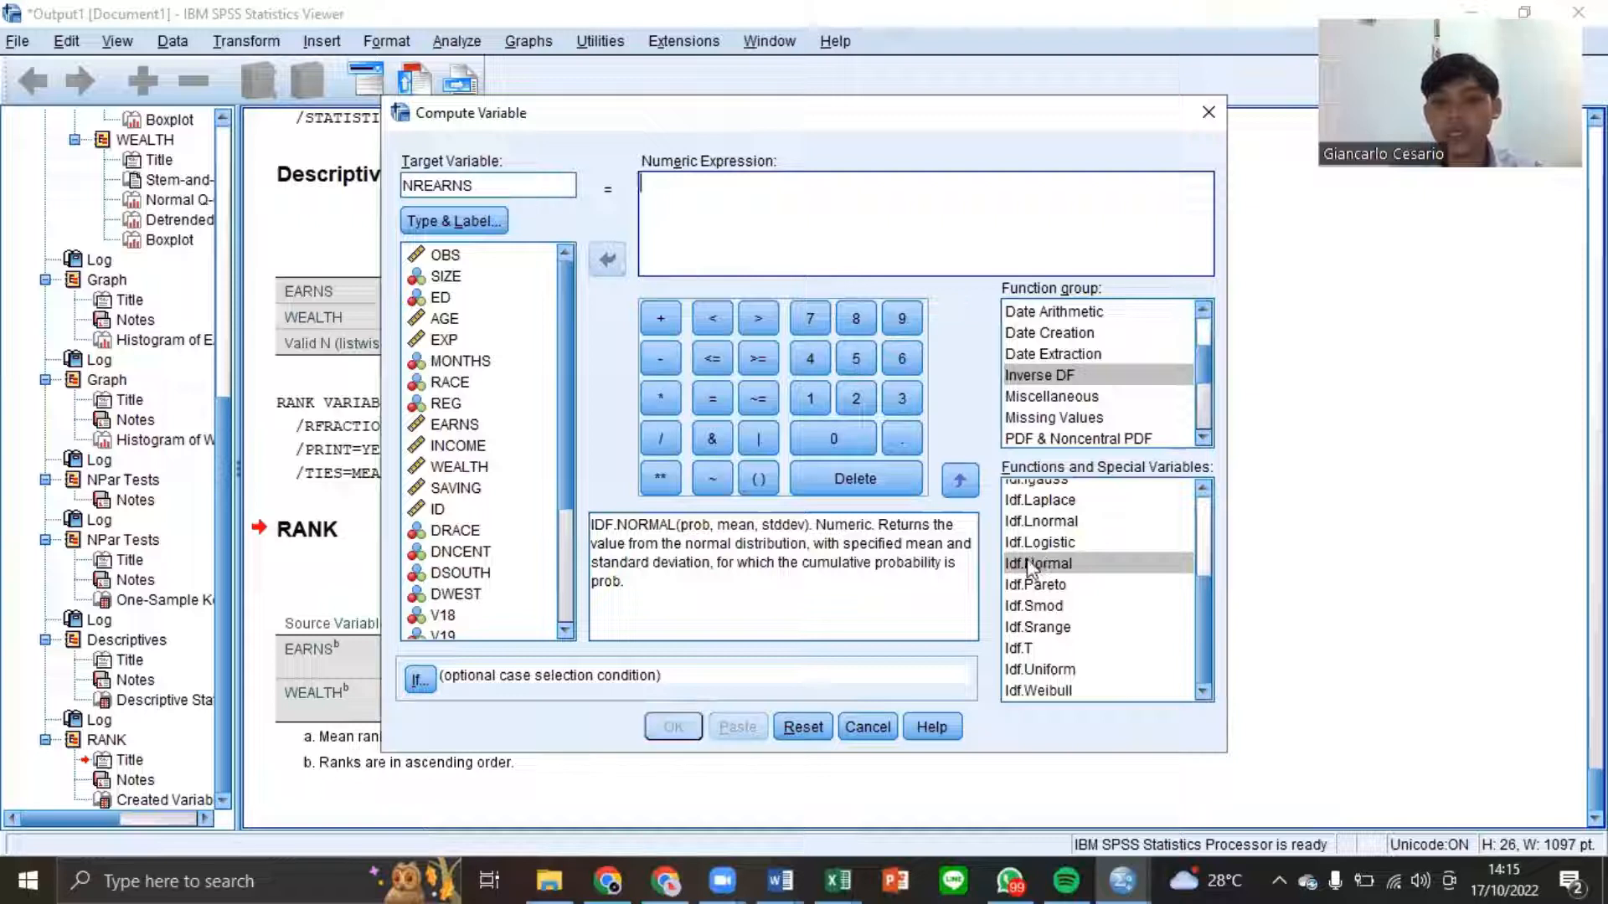
left_click(960, 481)
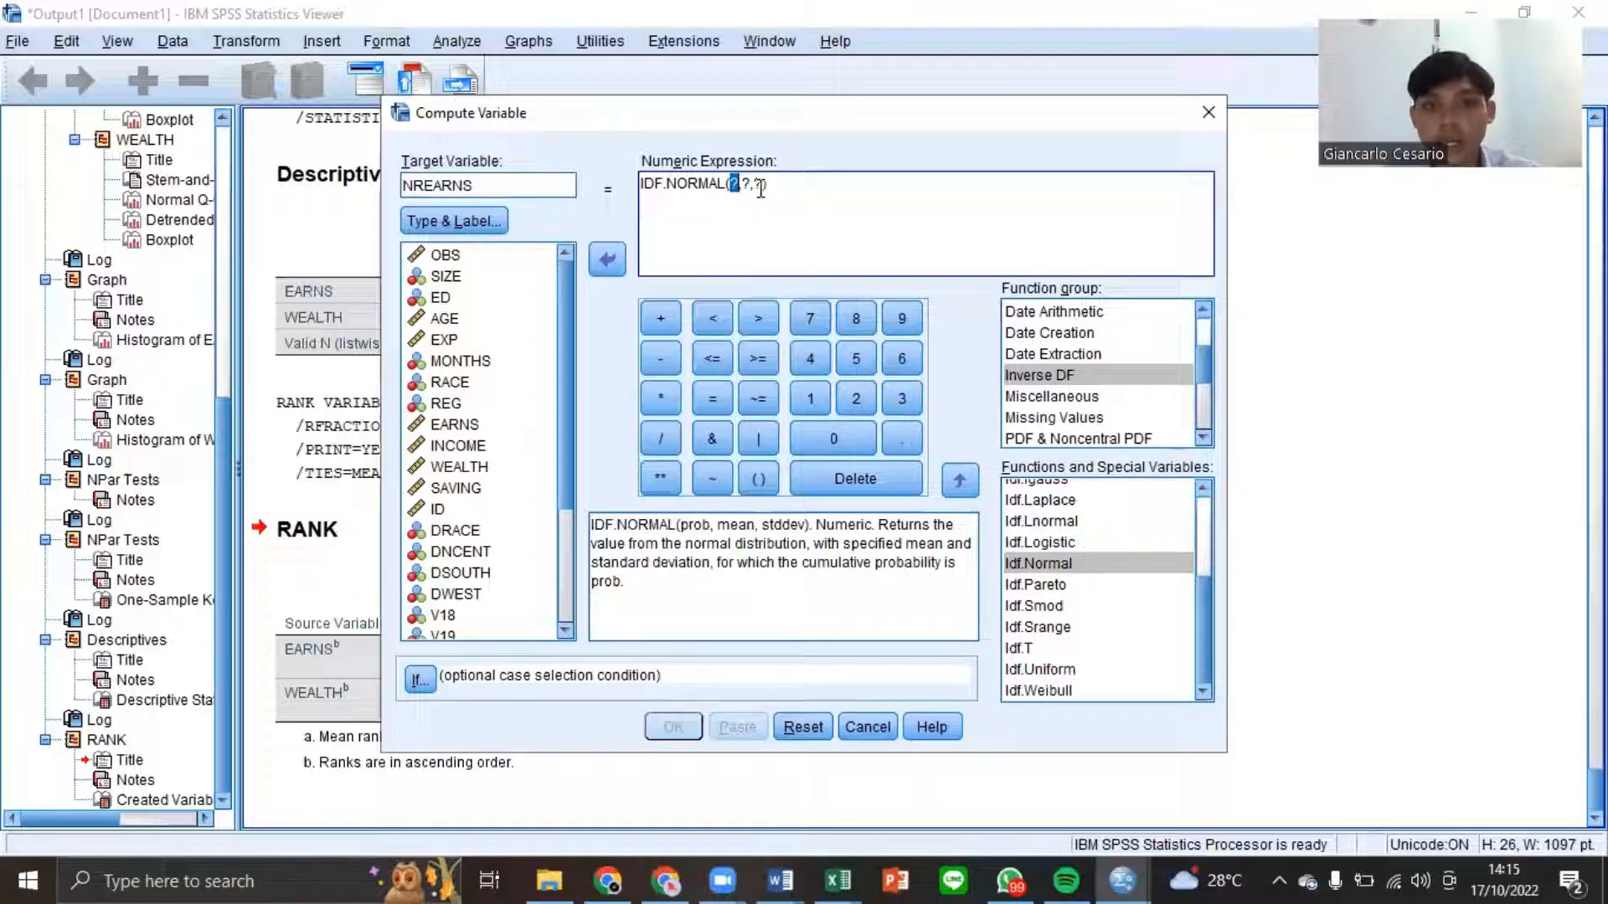
- Clear the placeholder arguments of IDF.NORMAL and enter REARNS as the probability argument
left_click(760, 189)
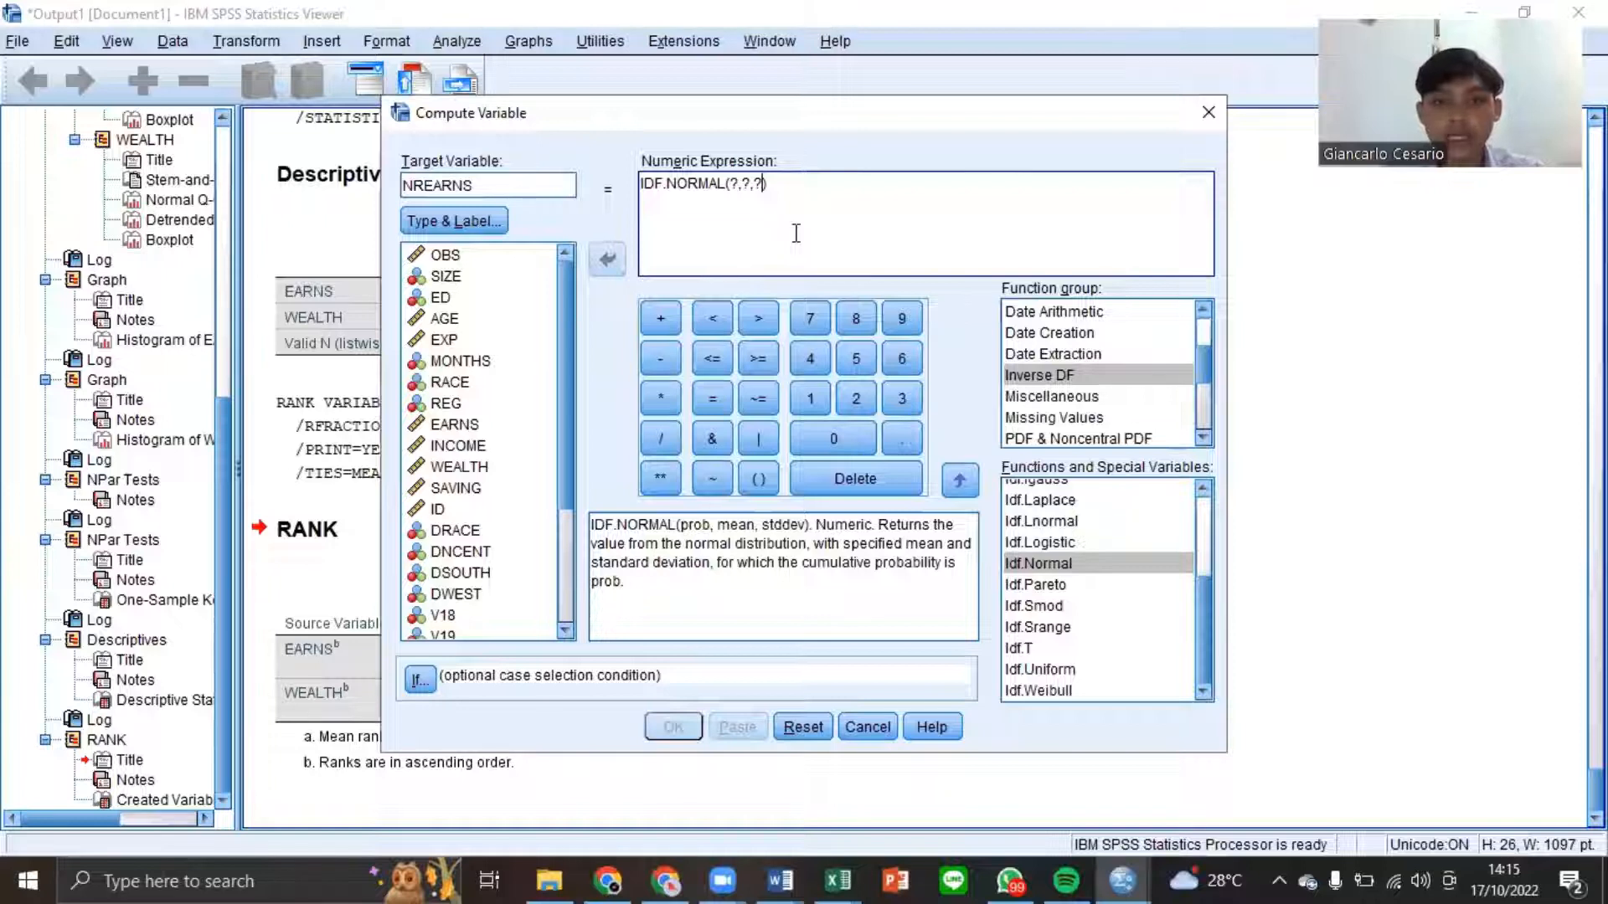
key("BackSpace")
key("BackSpace")
key("BackSpace")
key("BackSpace")
key("BackSpace")
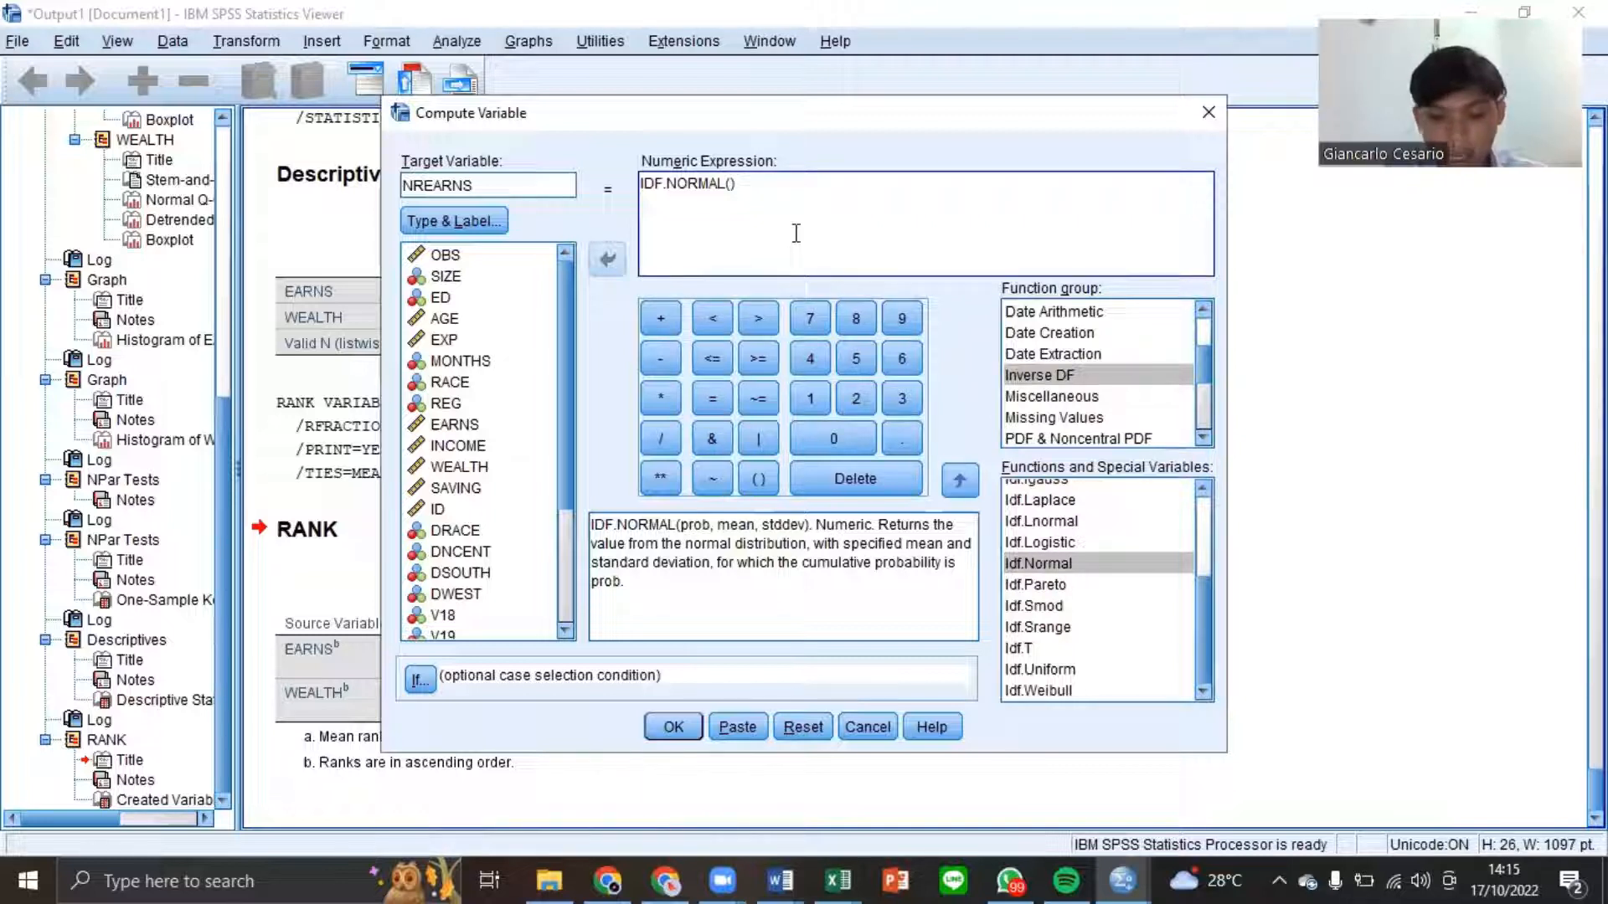
type("r")
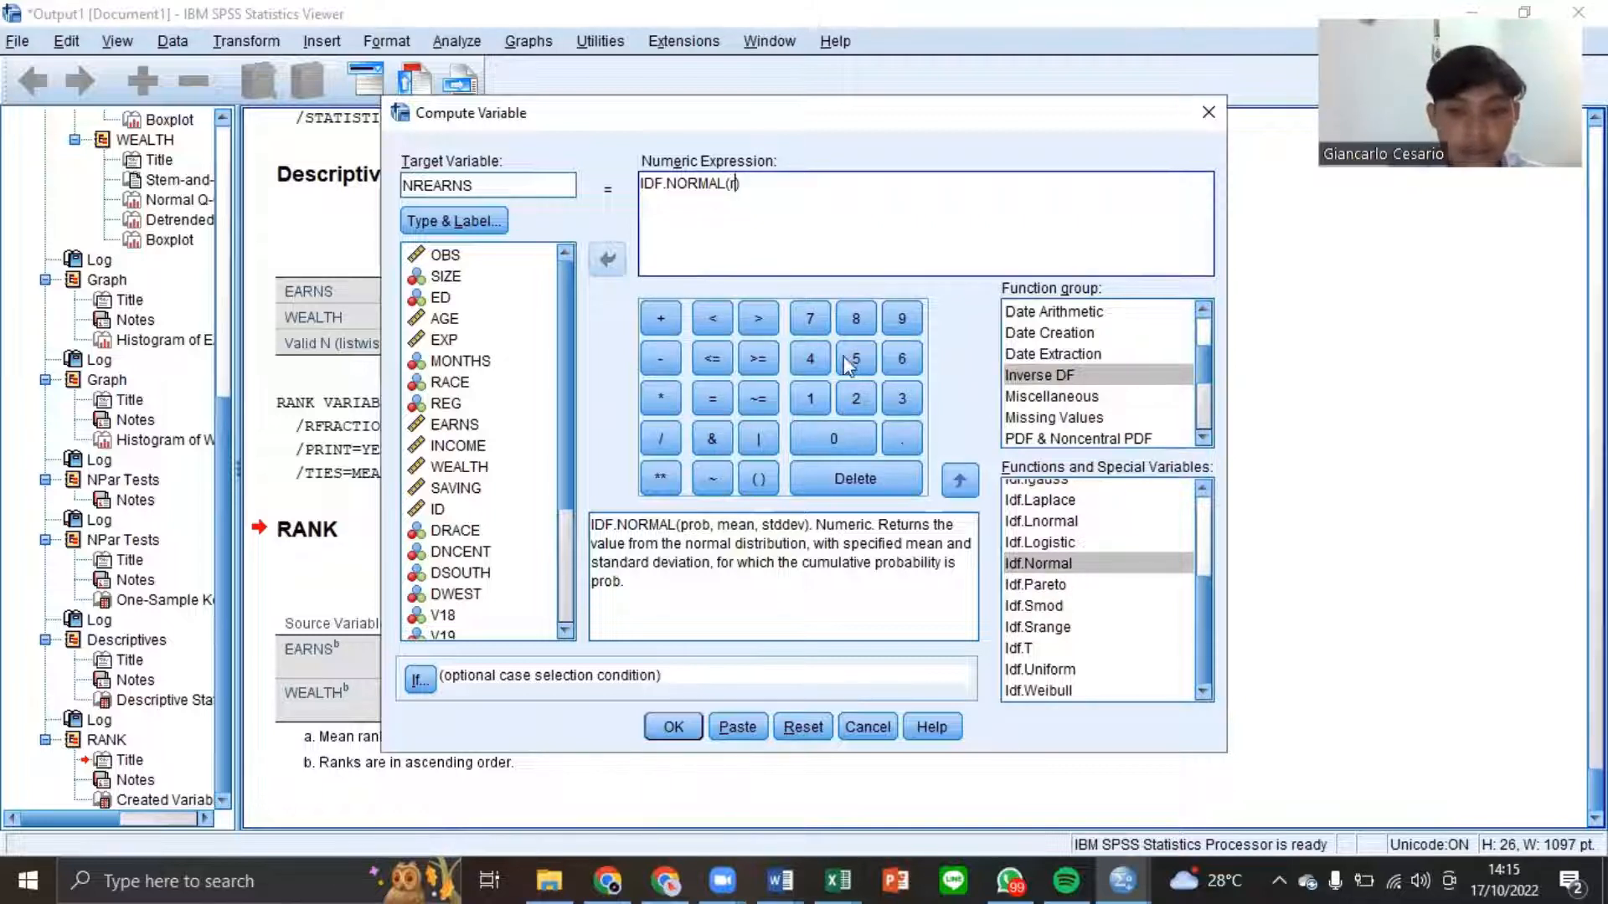
key("BackSpace")
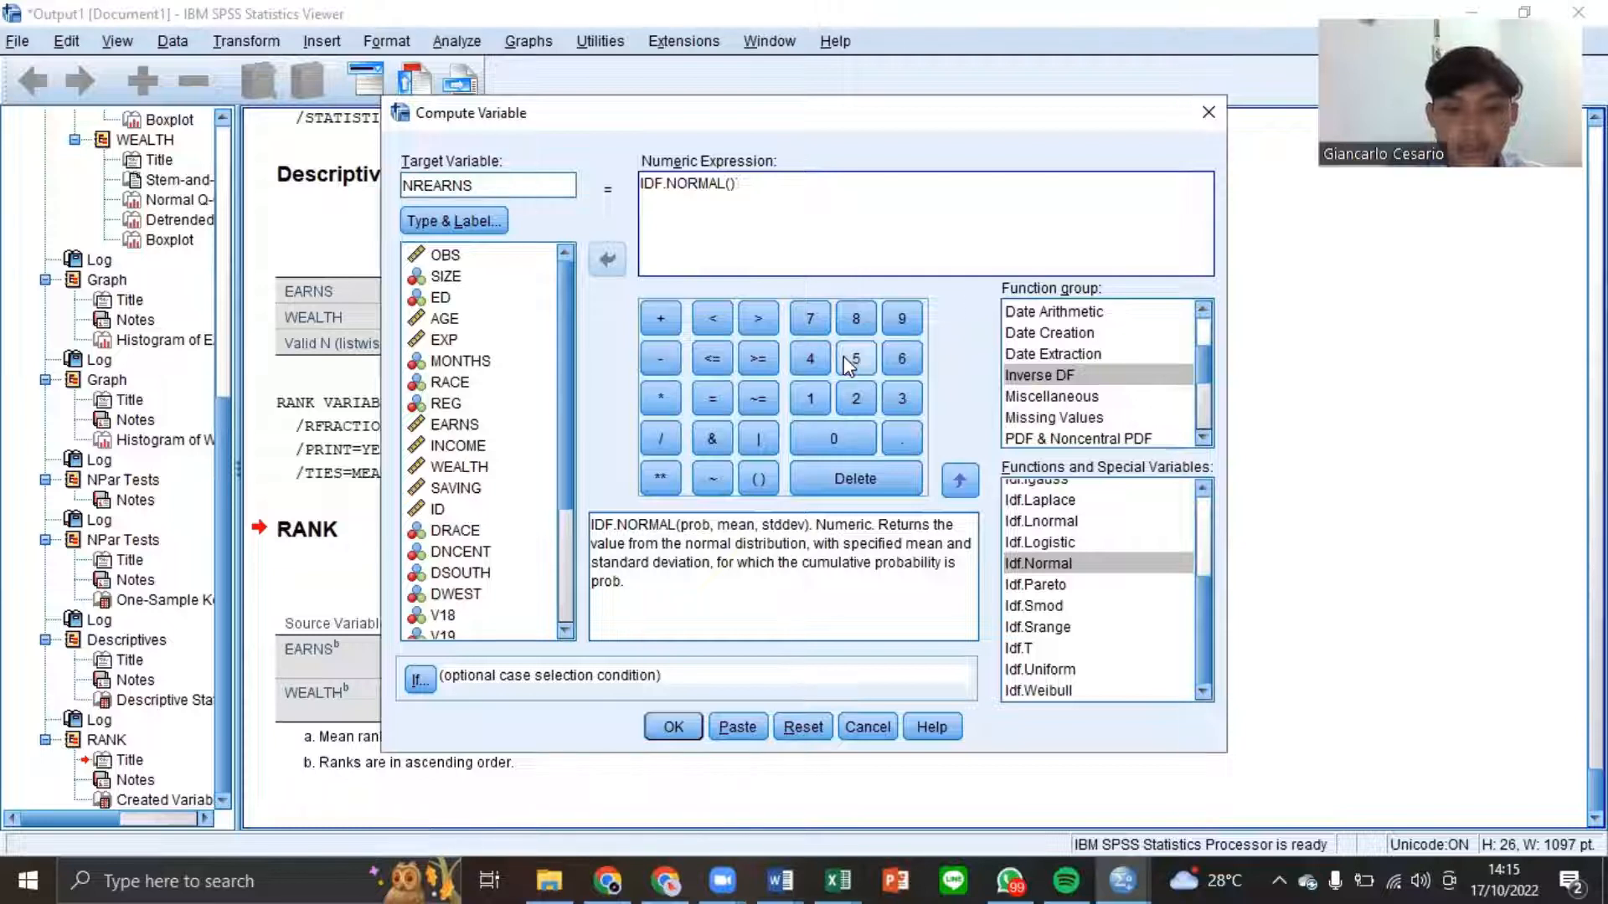
type("R")
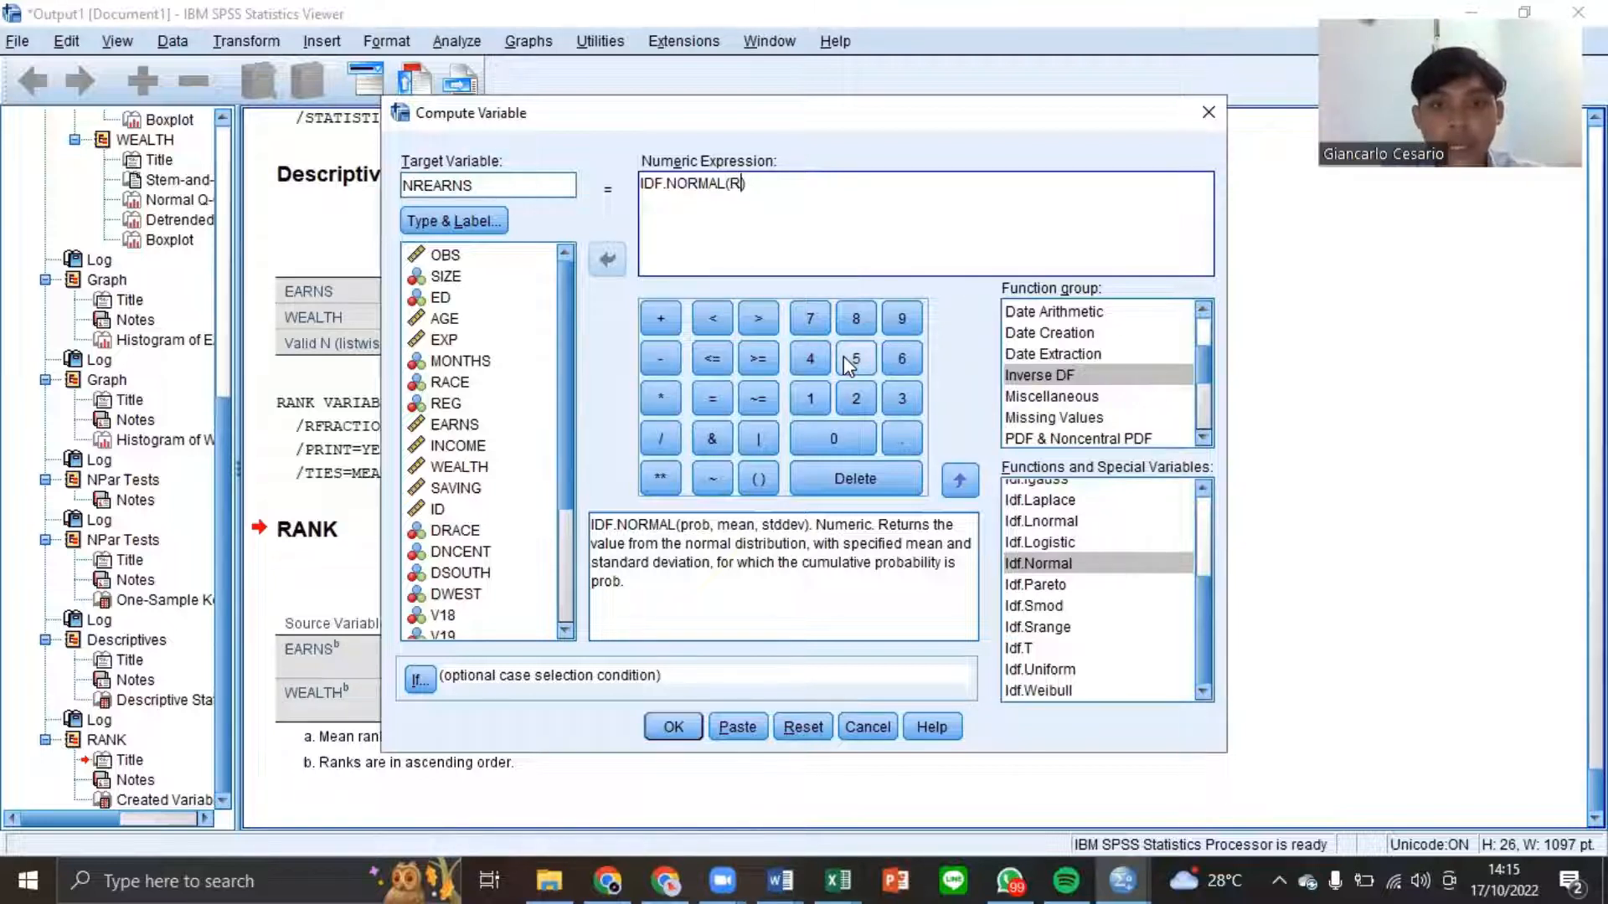
type("EA")
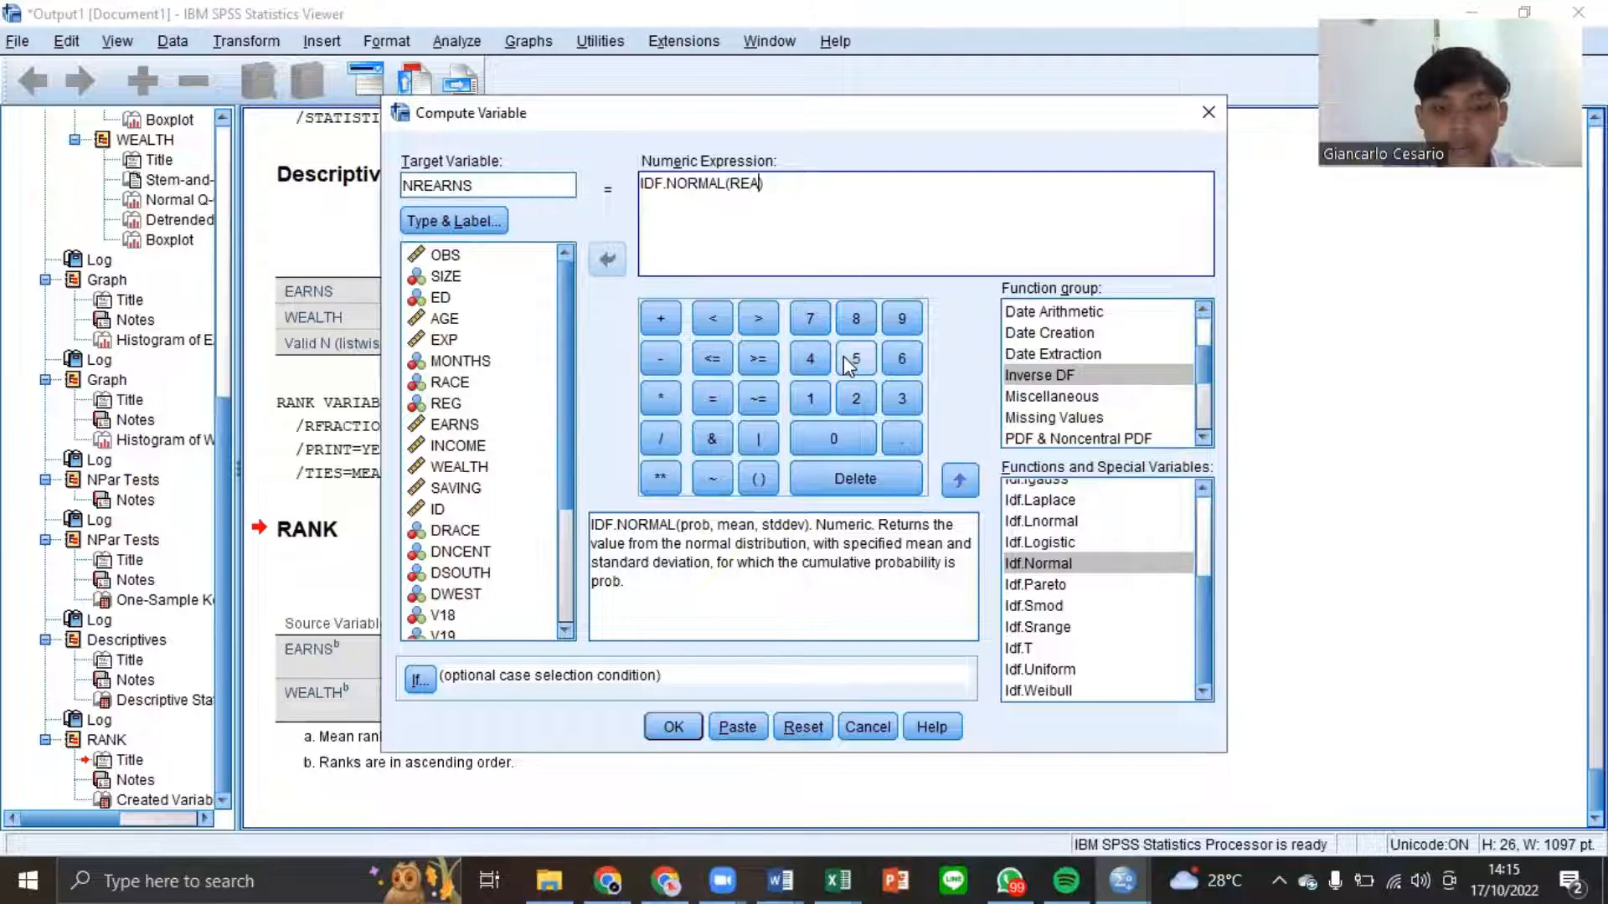
type("RNS")
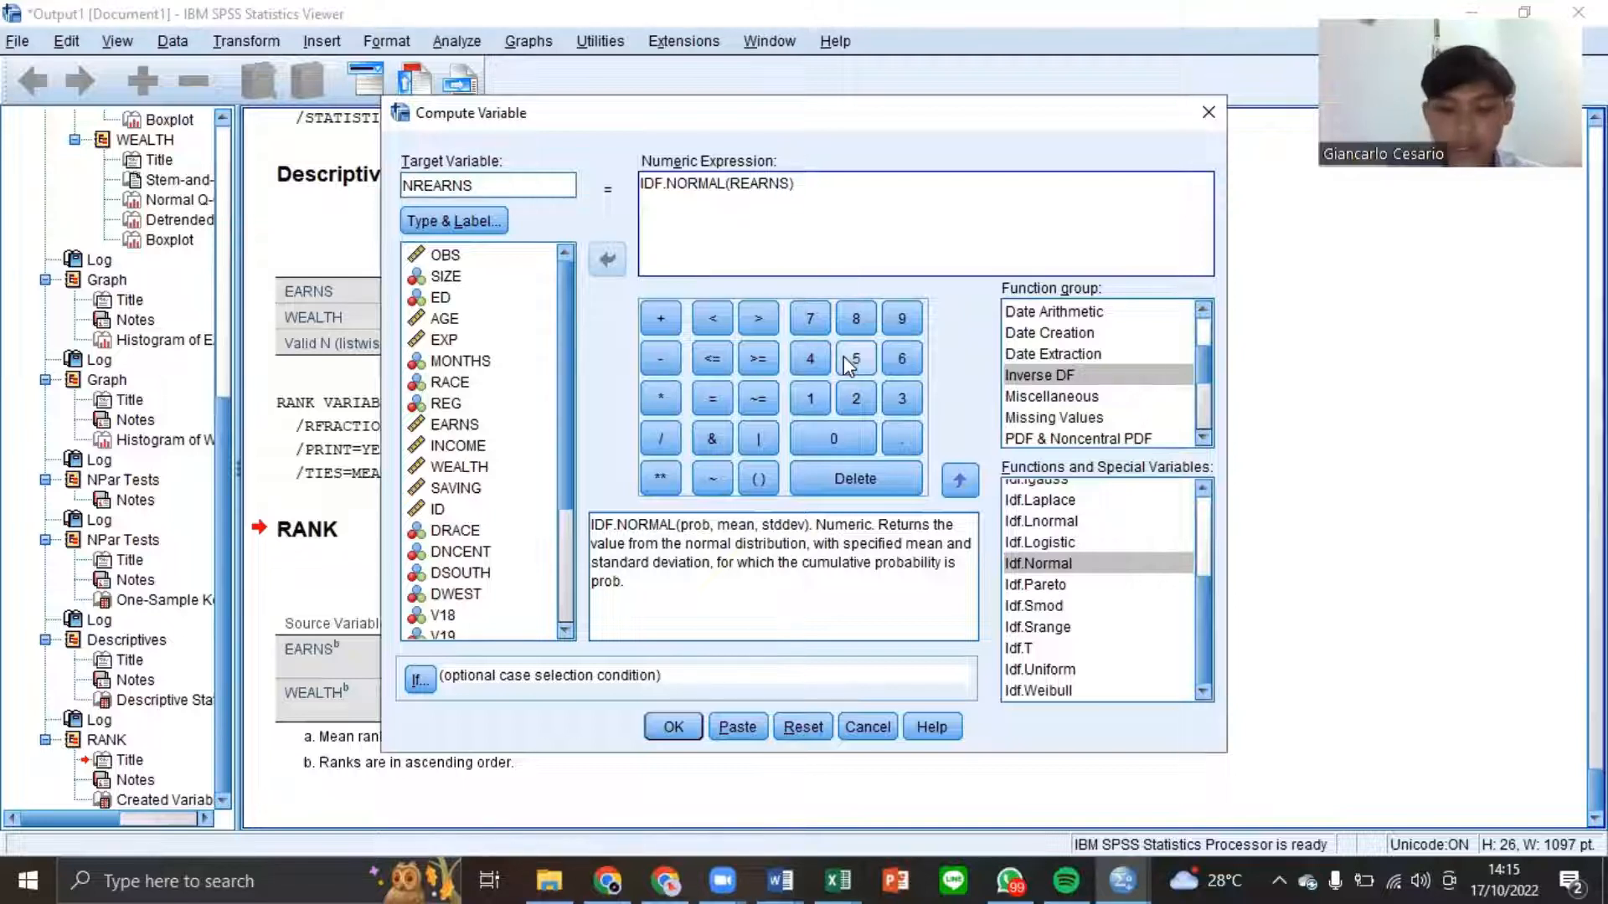
- Add 12.63536 as the mean and 16.812373 as the standard deviation in IDF.NORMAL, and compute NREARNS
type(",")
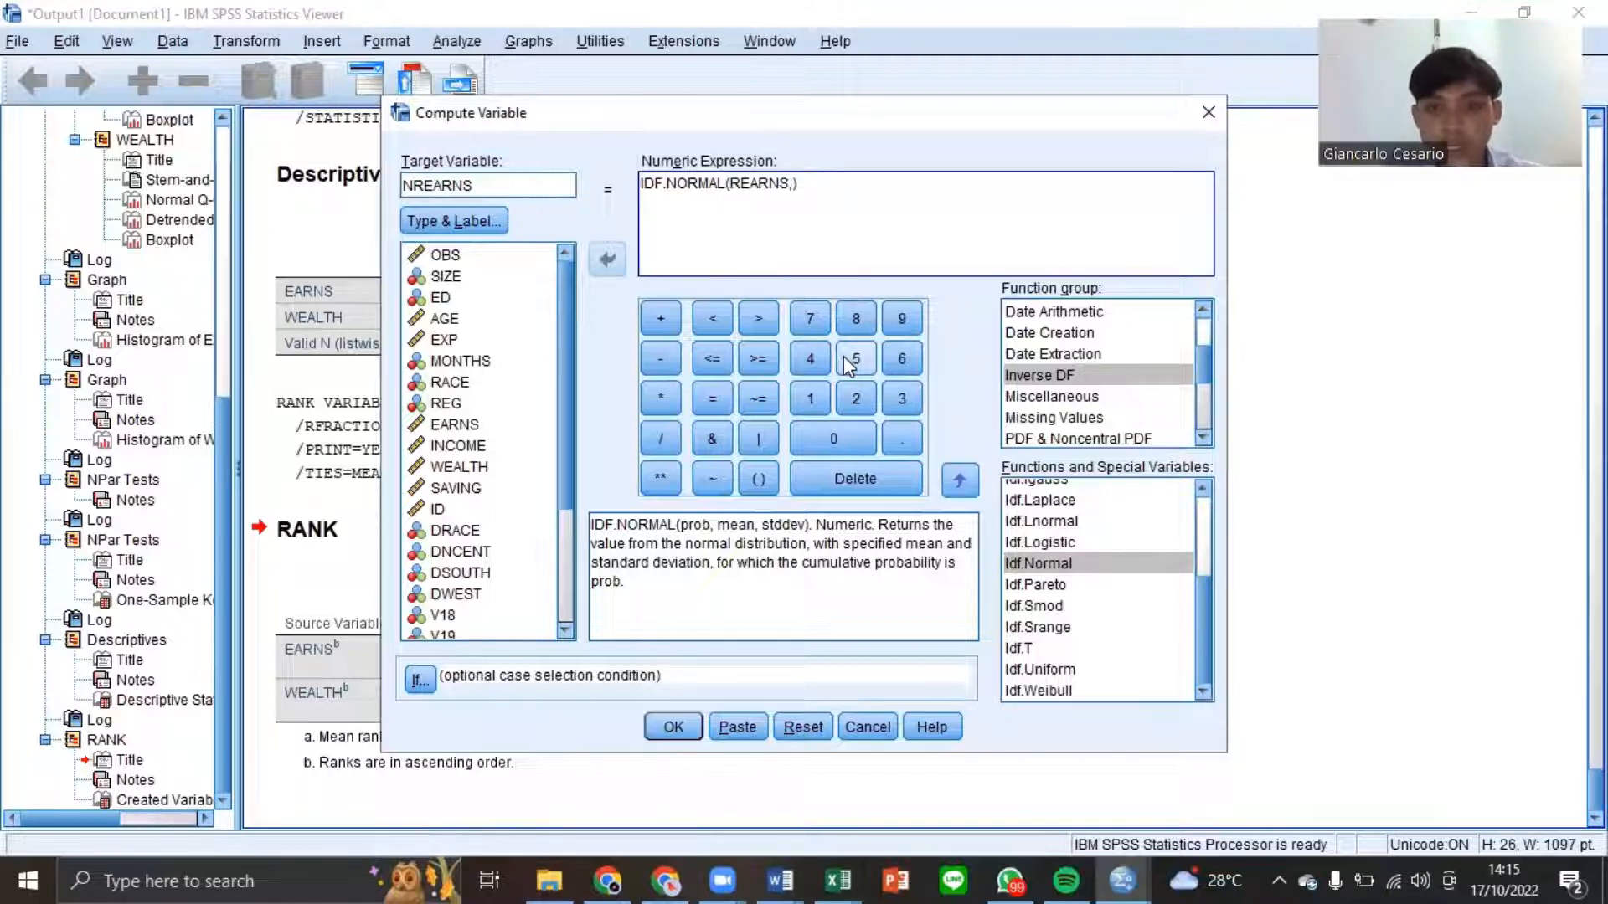
type("12")
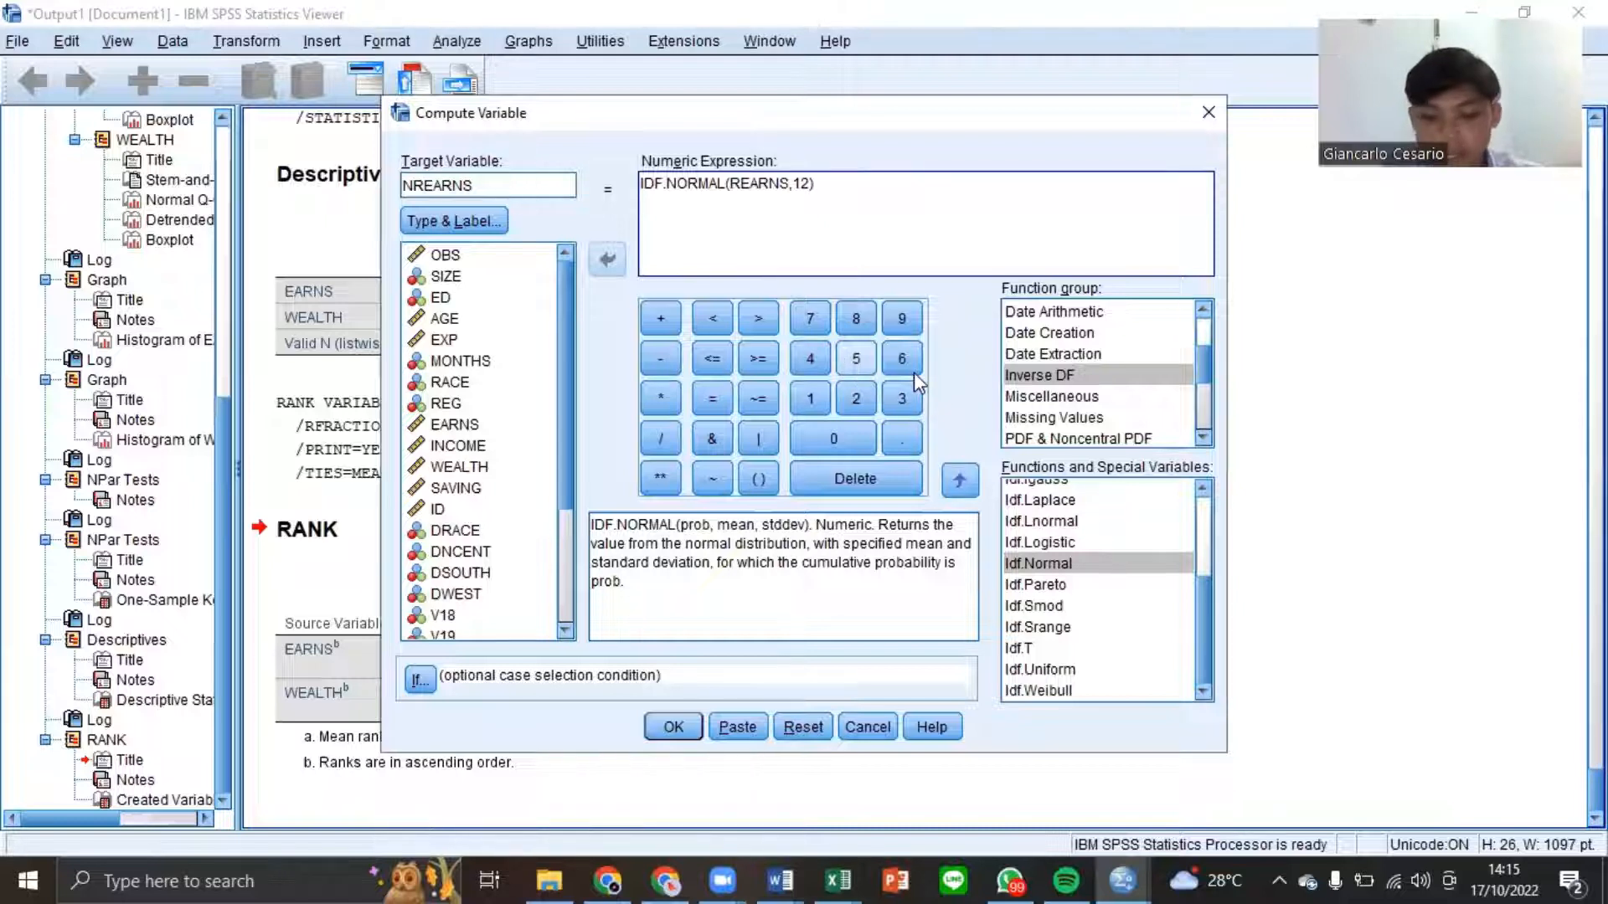
type(".6")
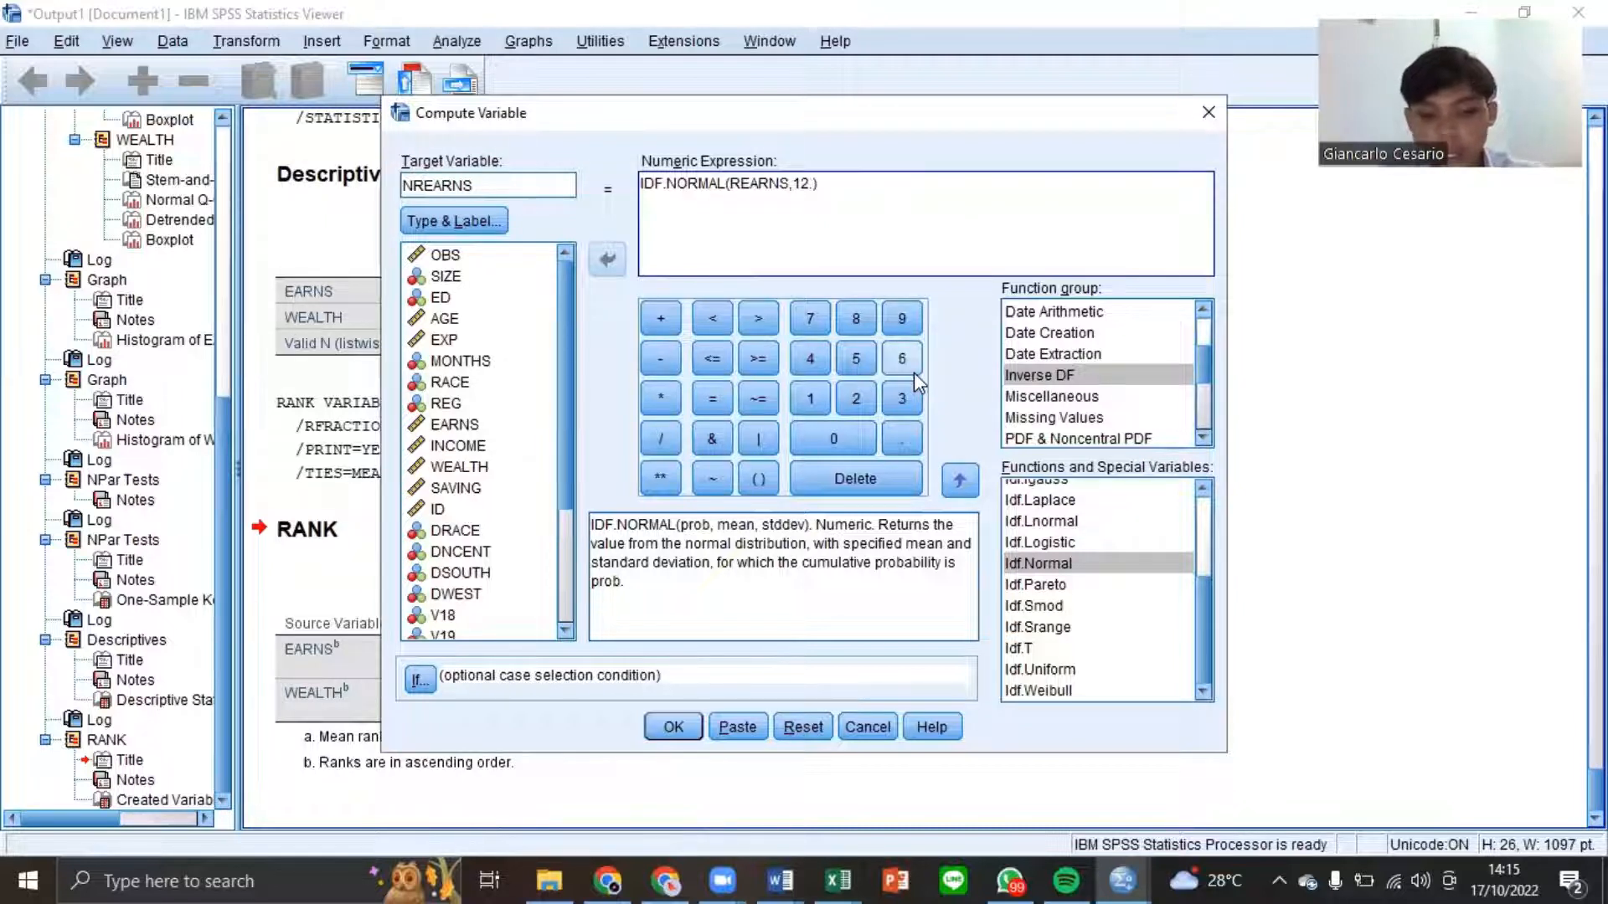
type("3")
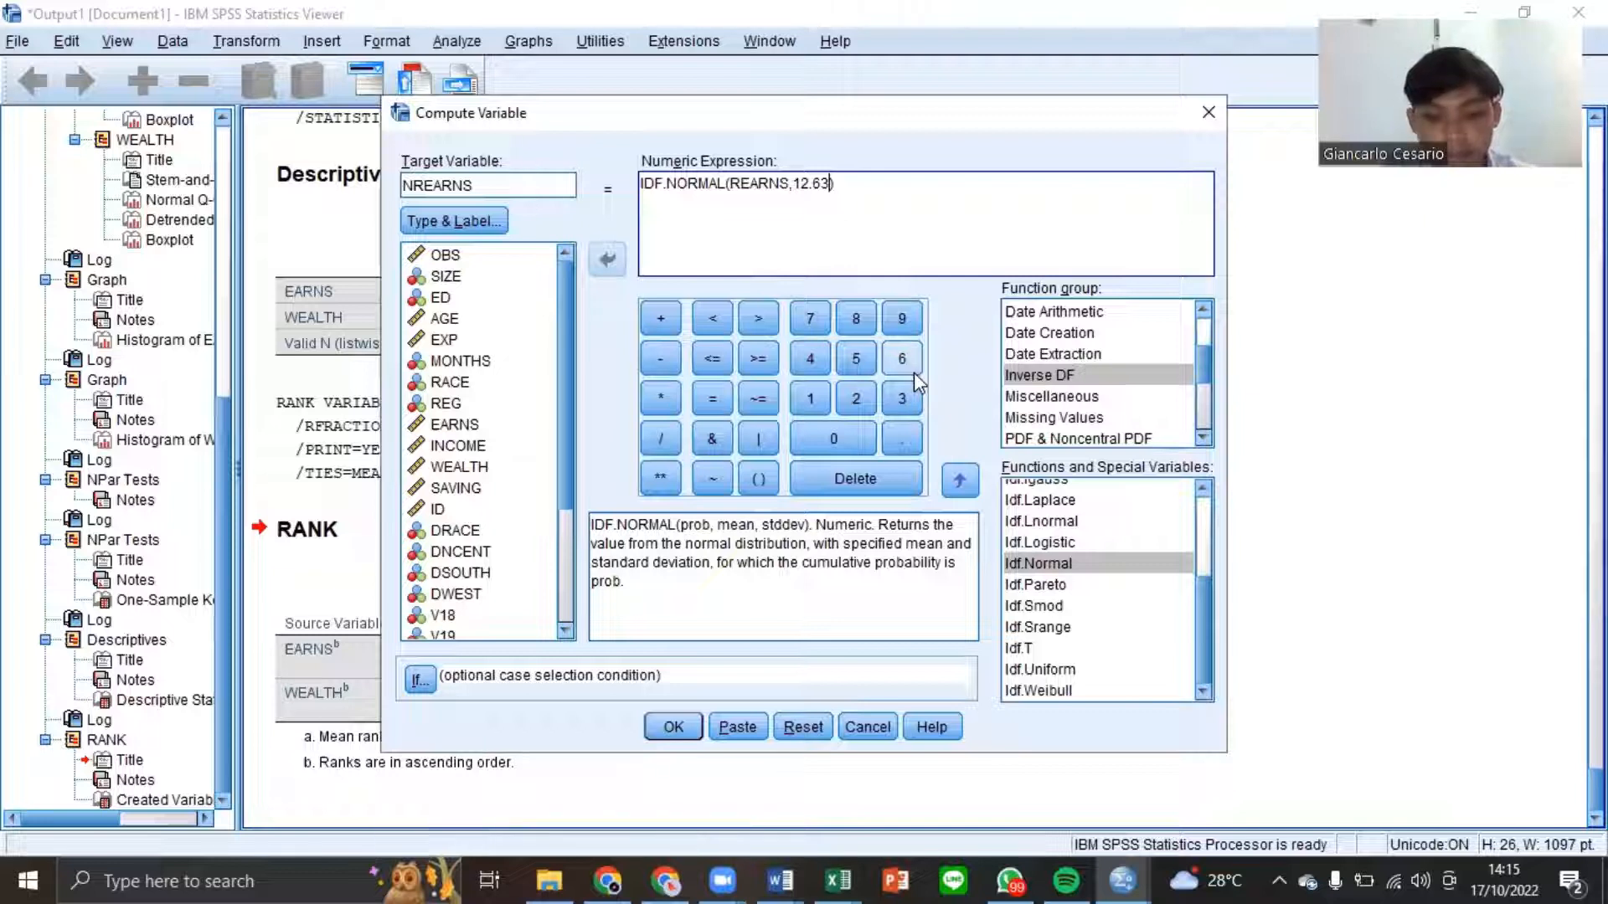
type("536")
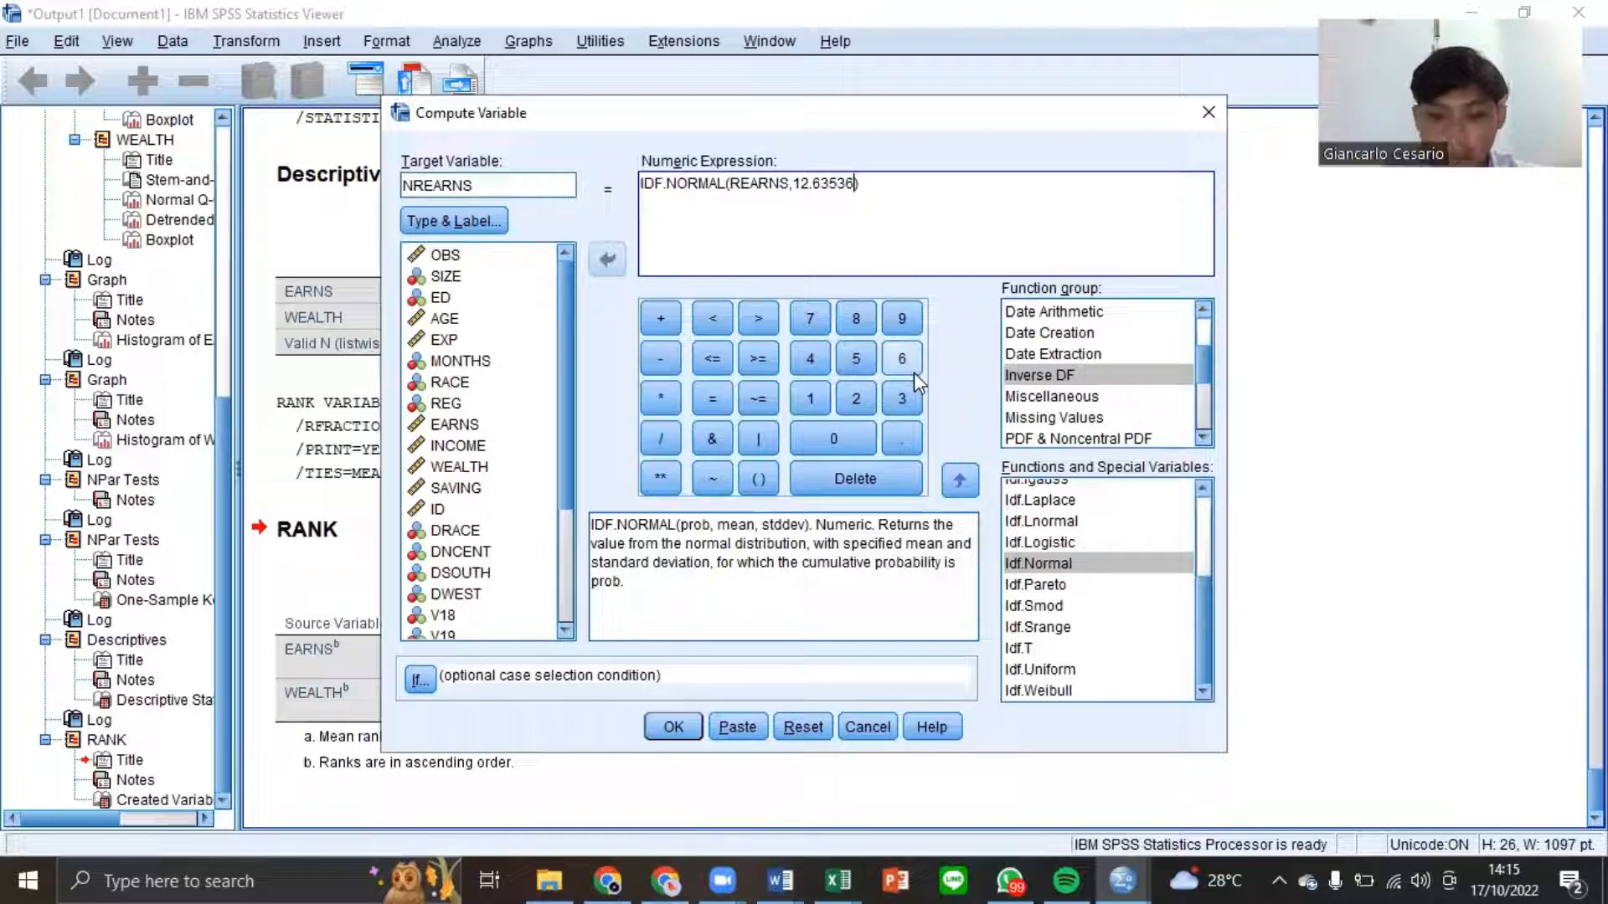
type(",1")
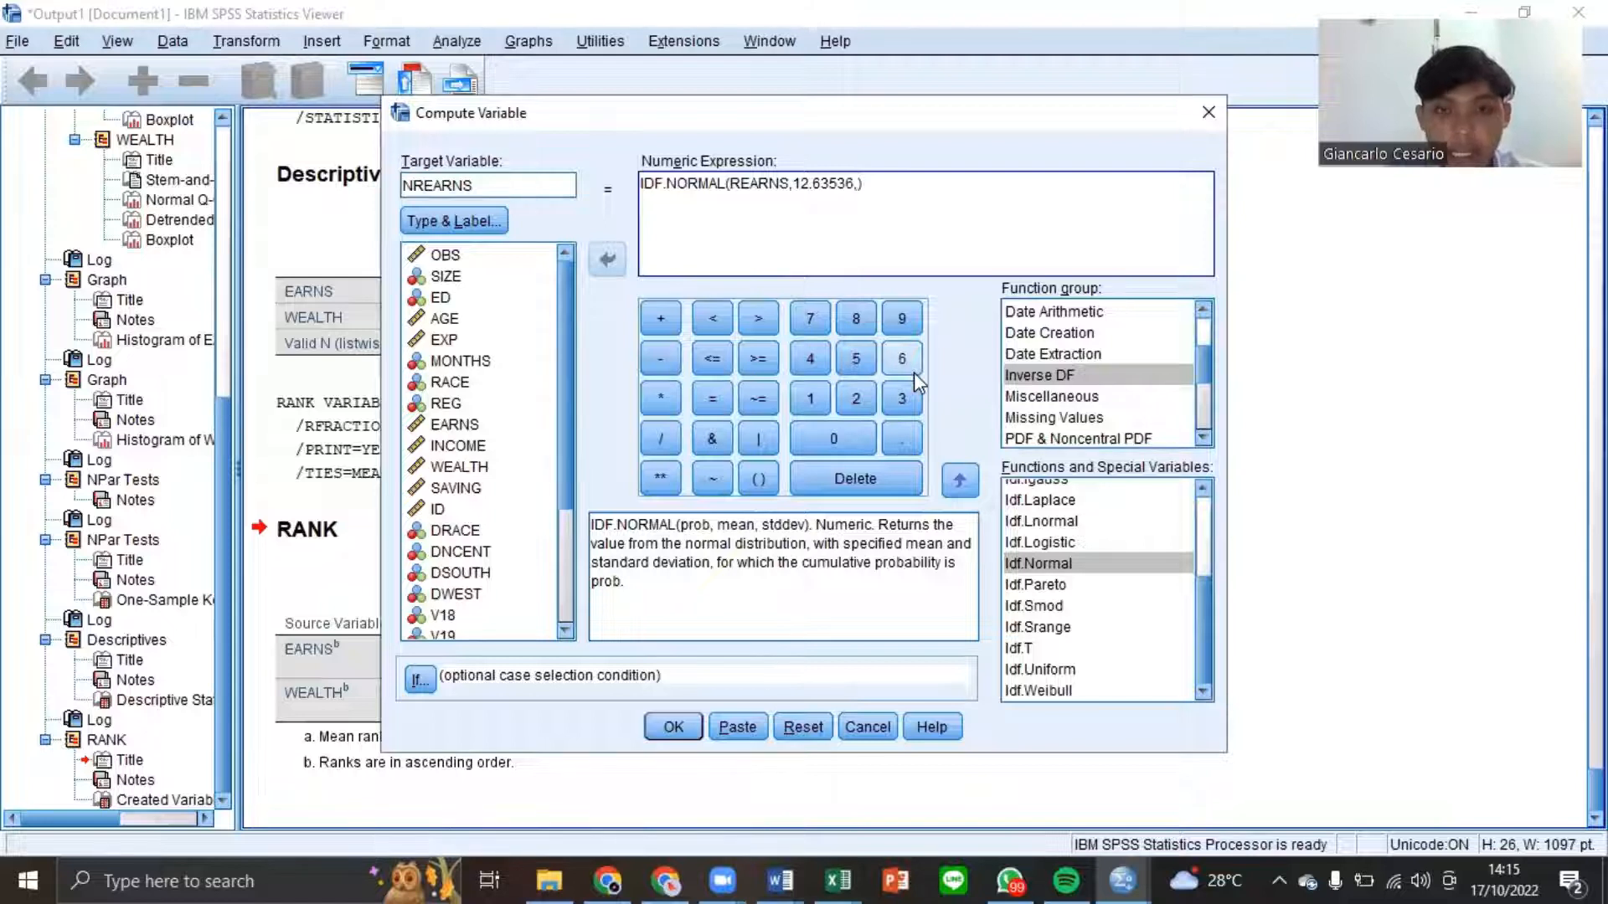
type("6")
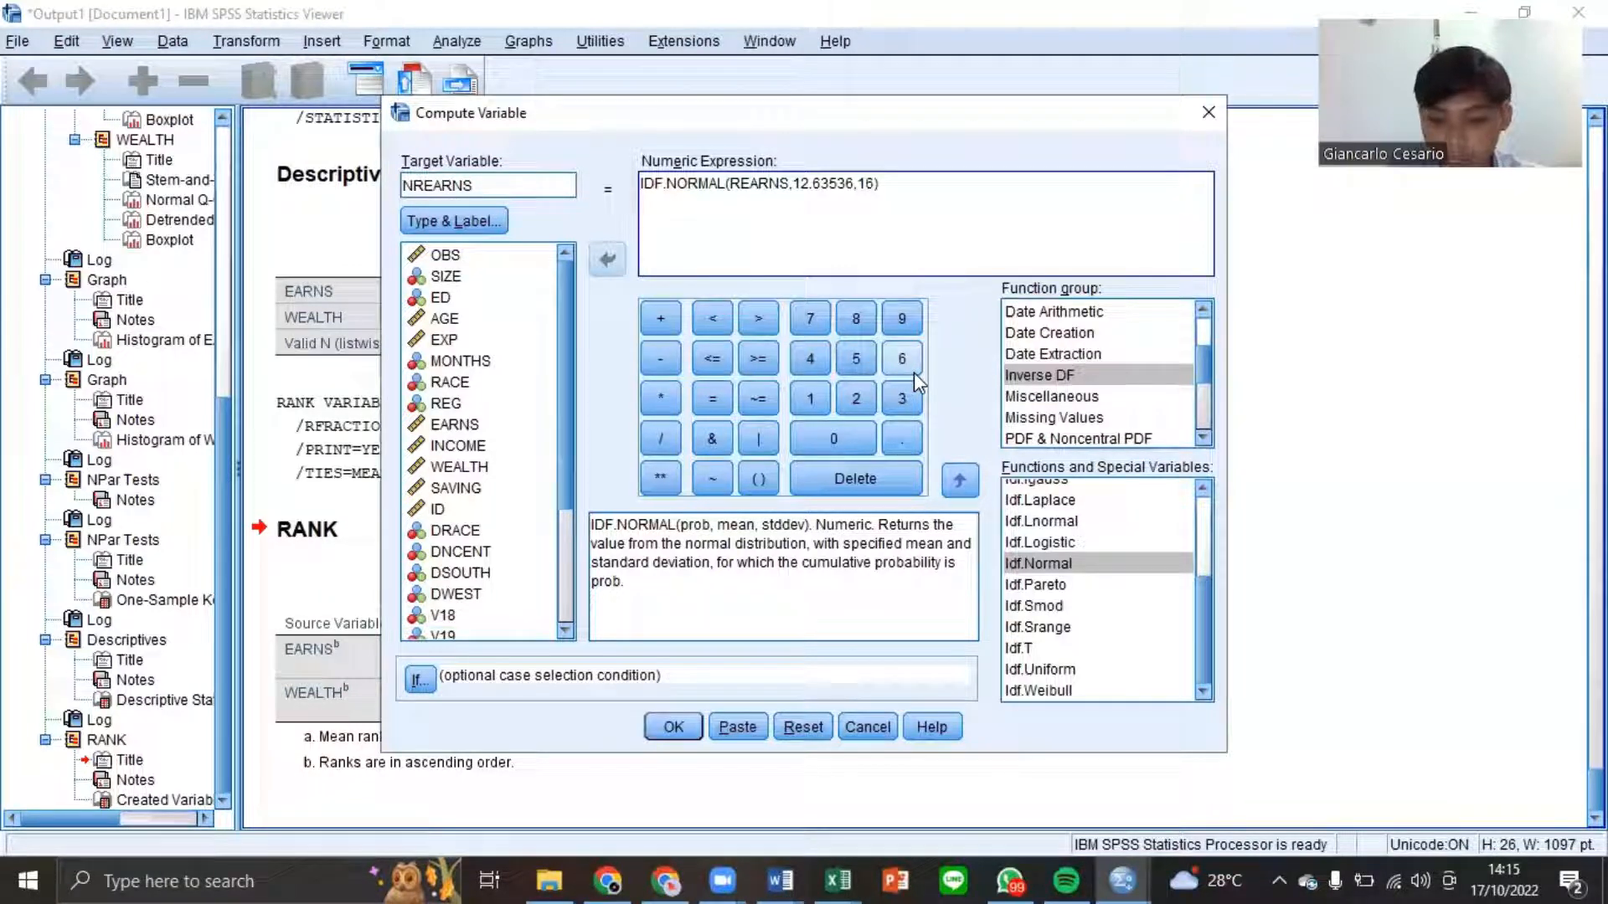
type(".")
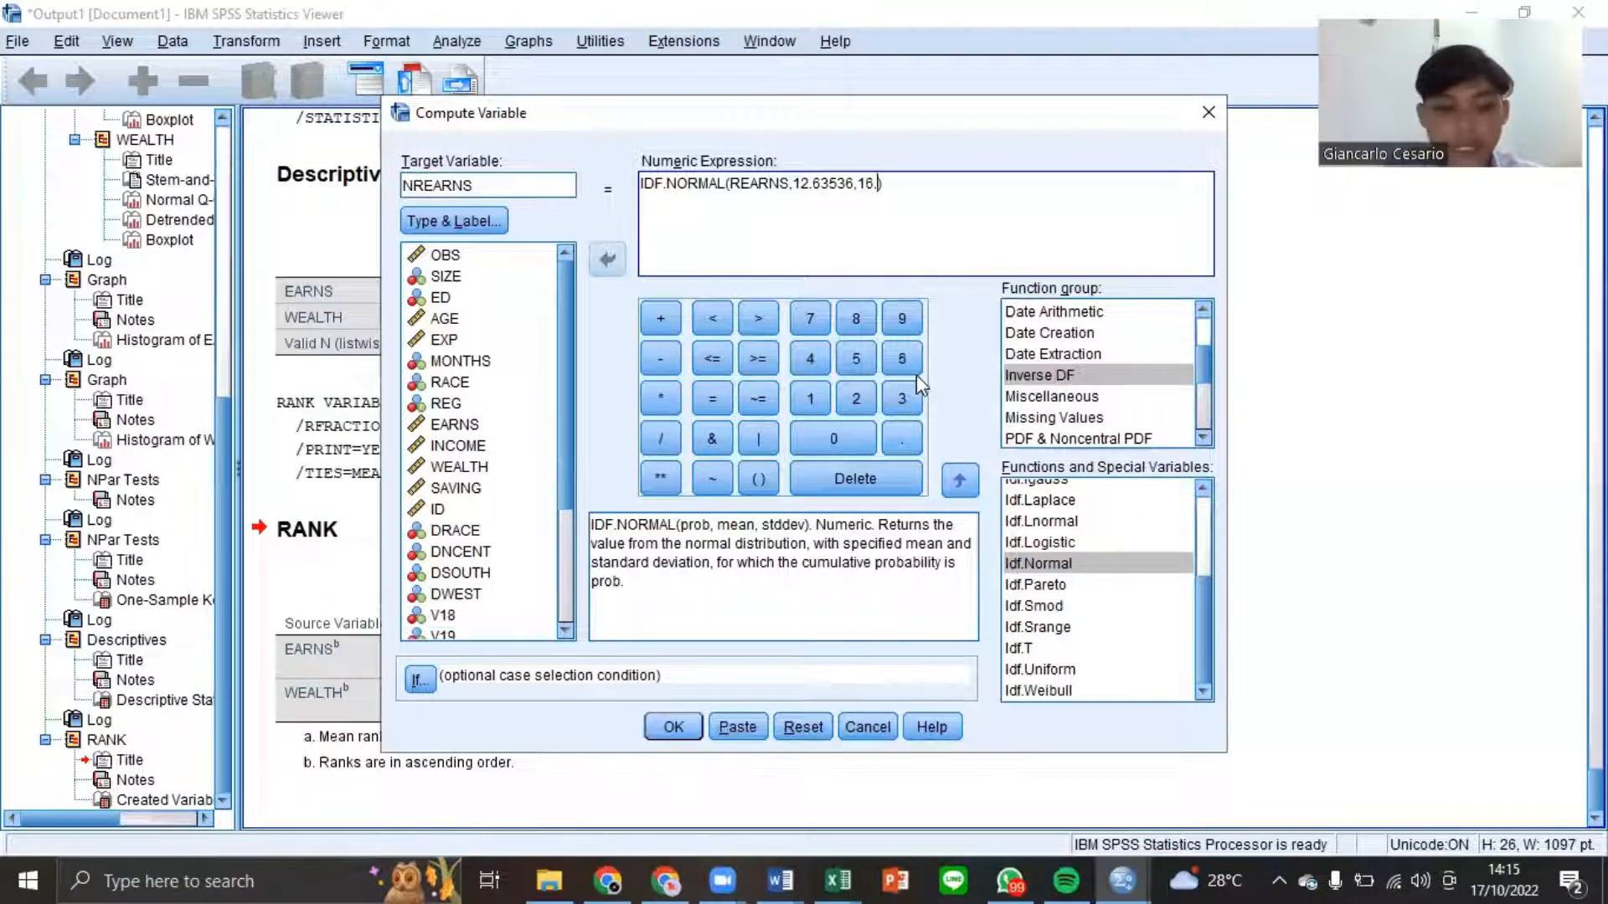
type("812")
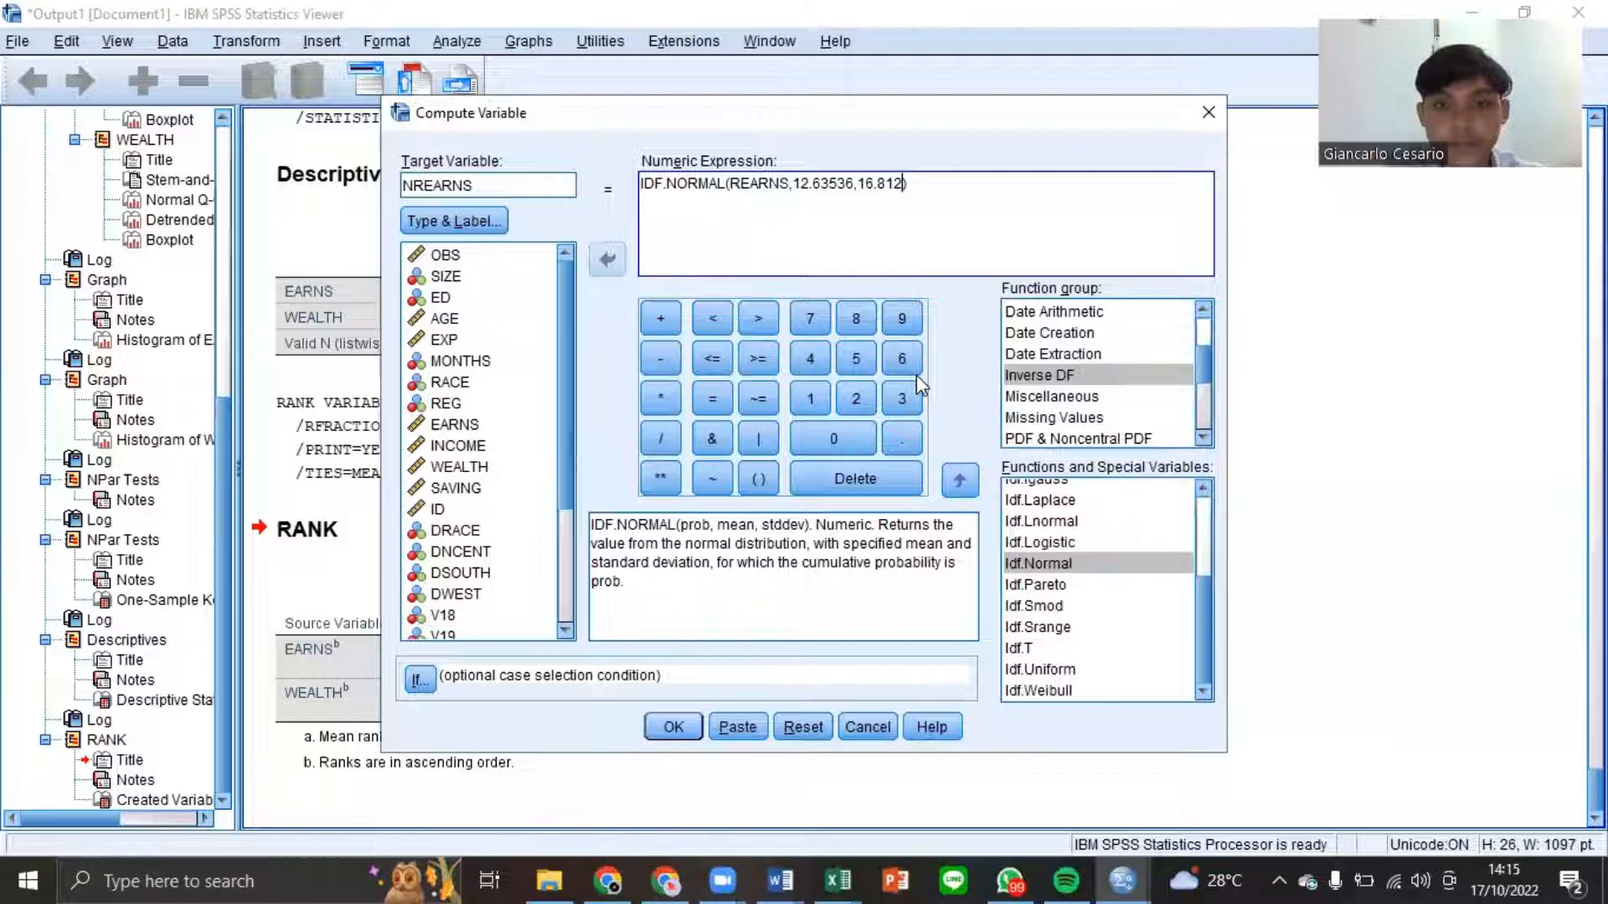
type("373")
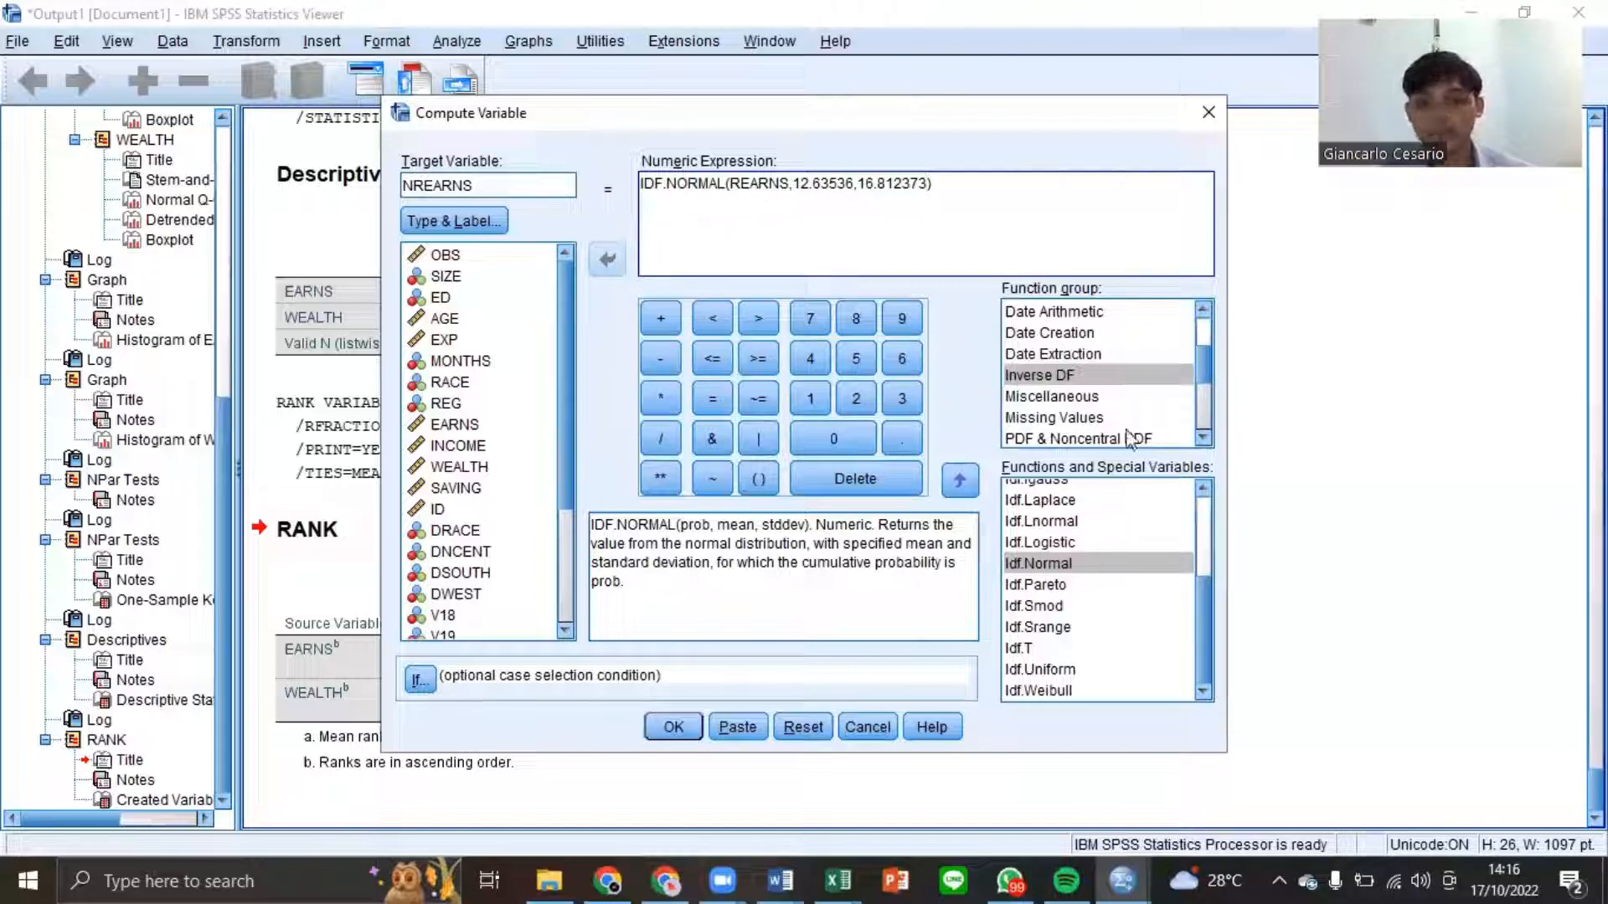
left_click(665, 727)
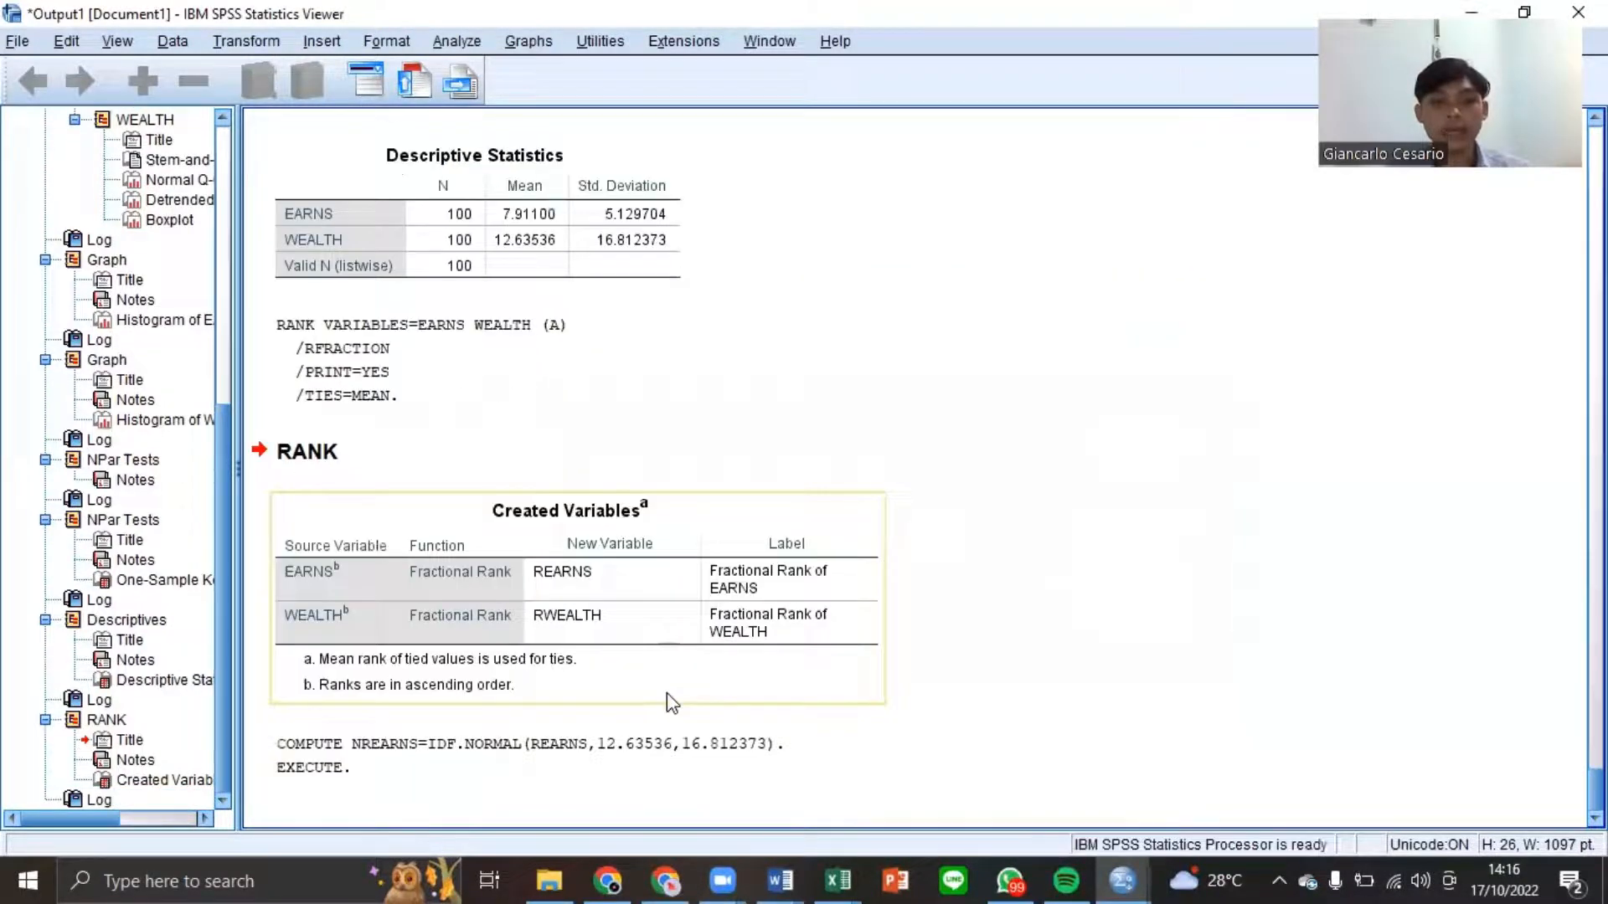
- Examine the computed NREARNS column in the dataset and return to the output document
left_click(328, 775)
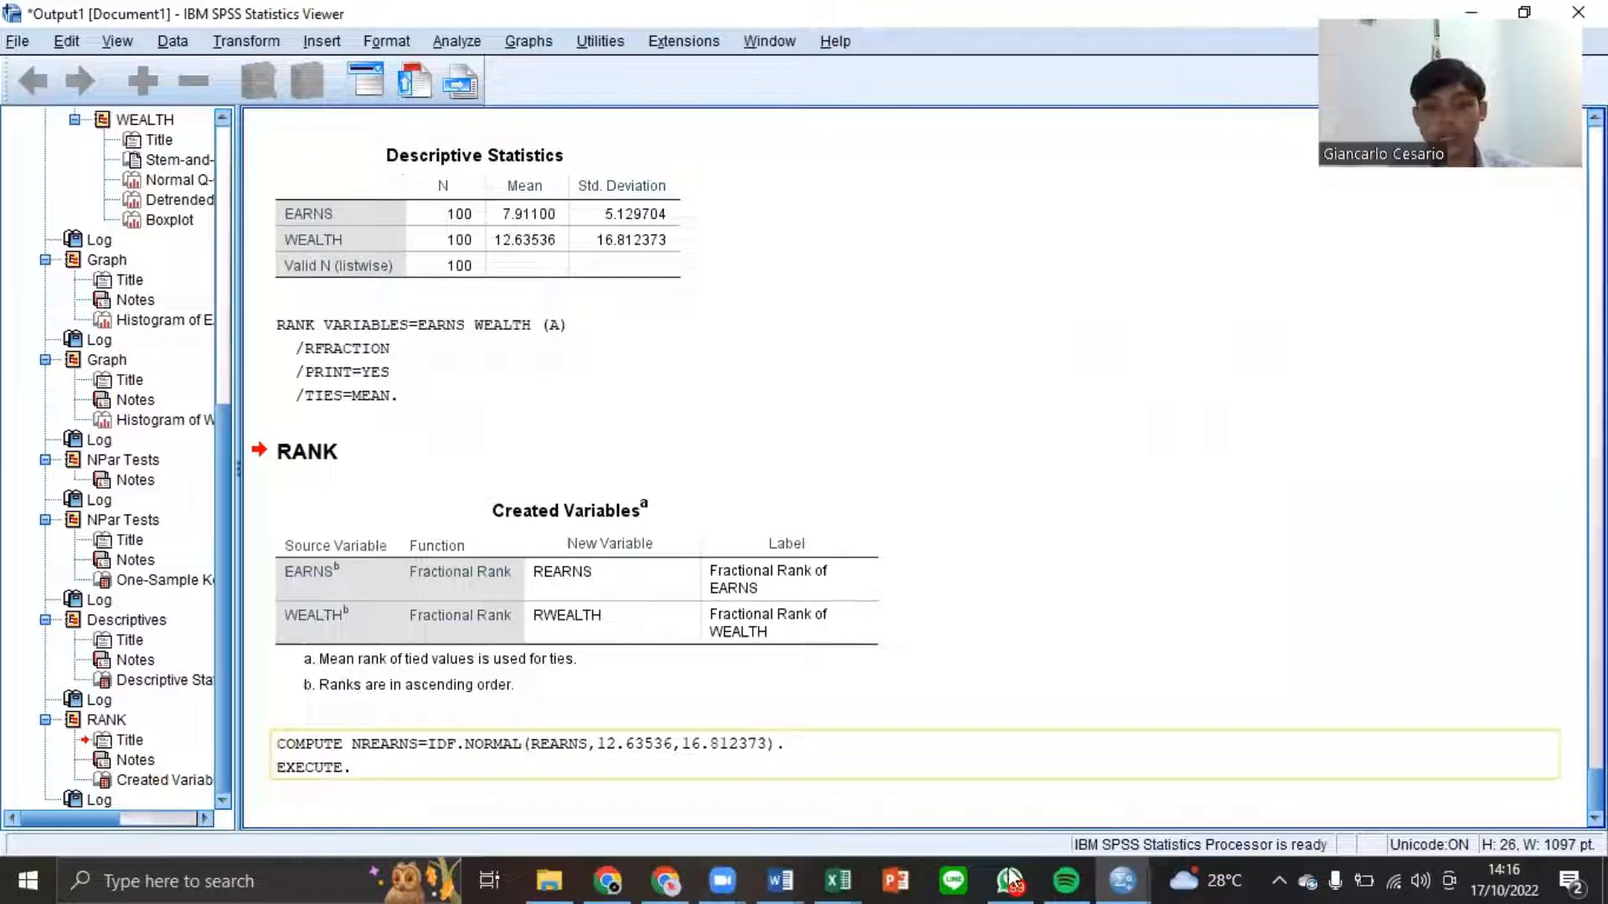
left_click(1105, 875)
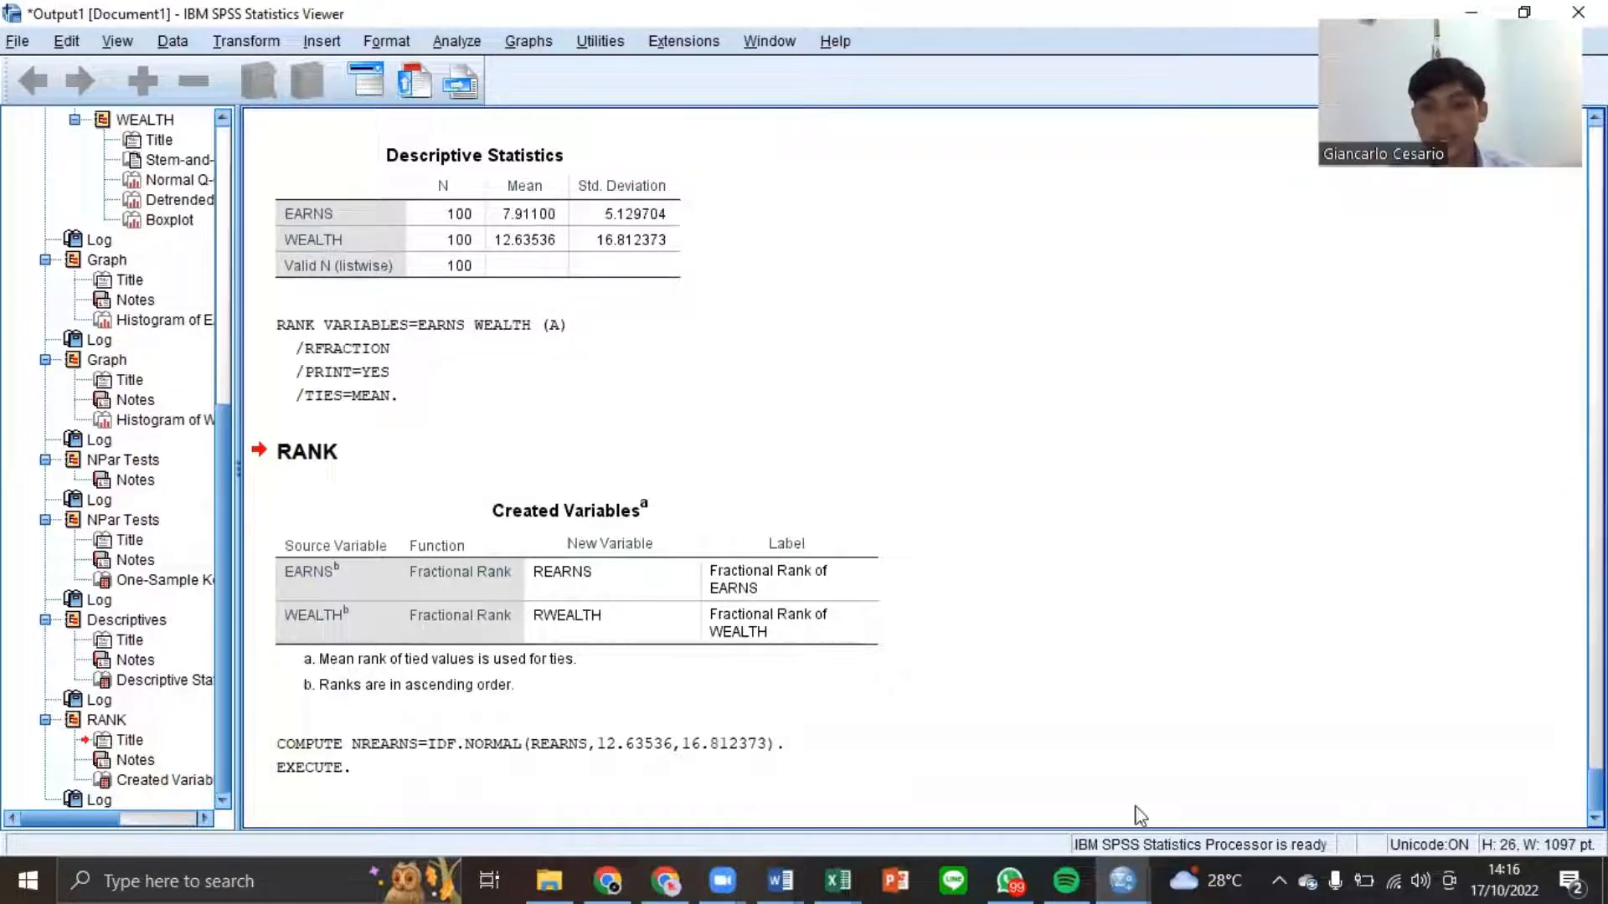
left_click(1156, 805)
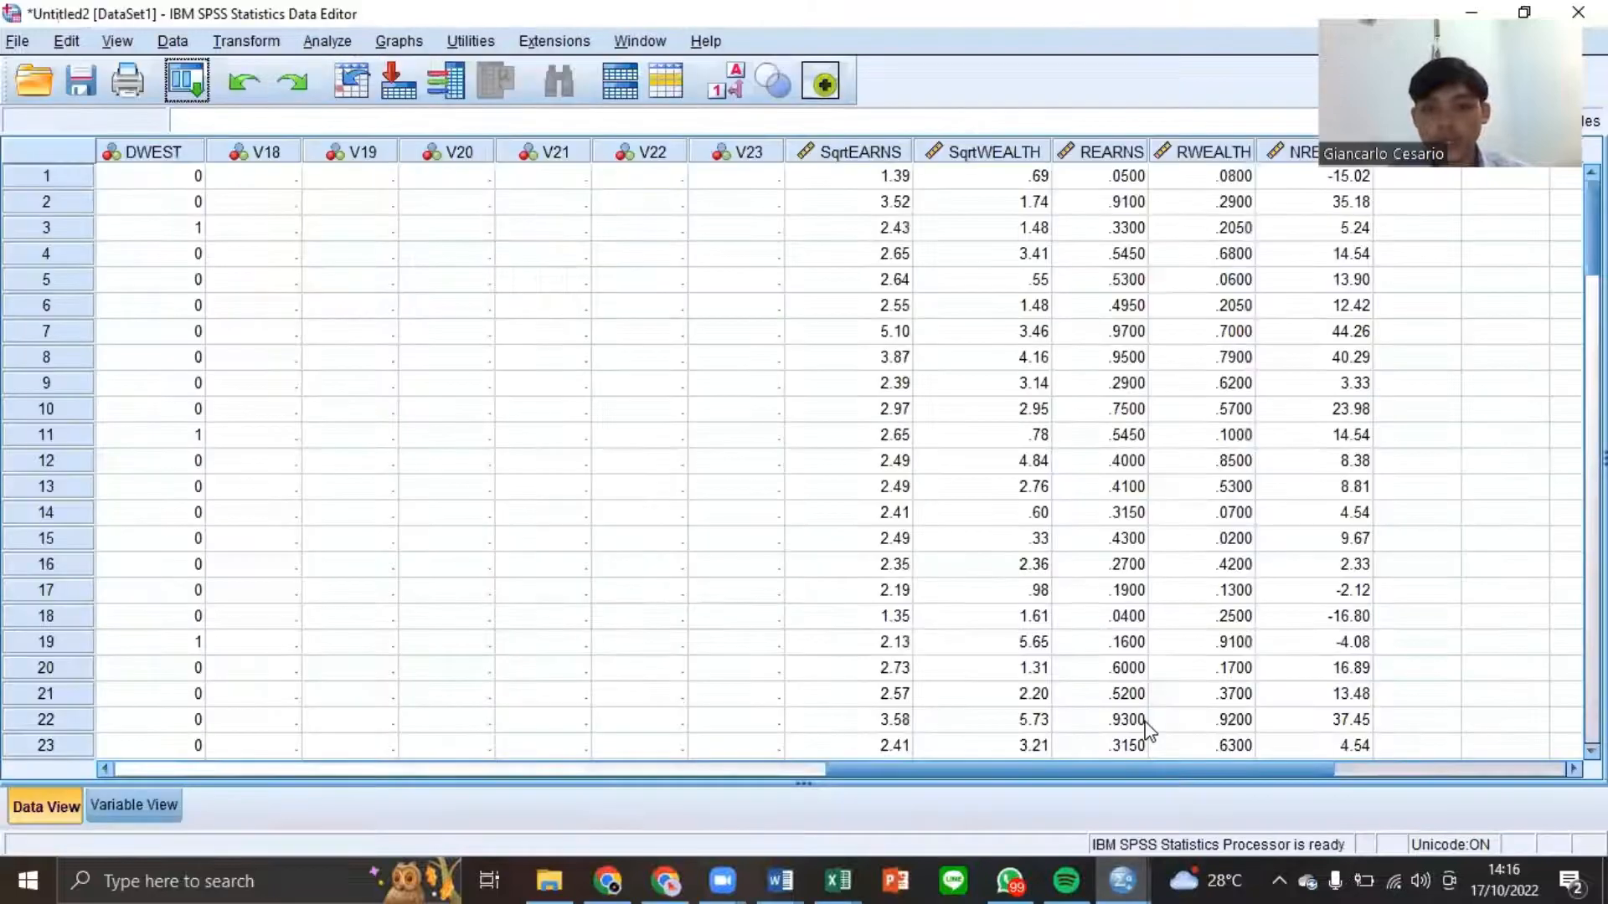
scroll(1149, 729, "right", 1)
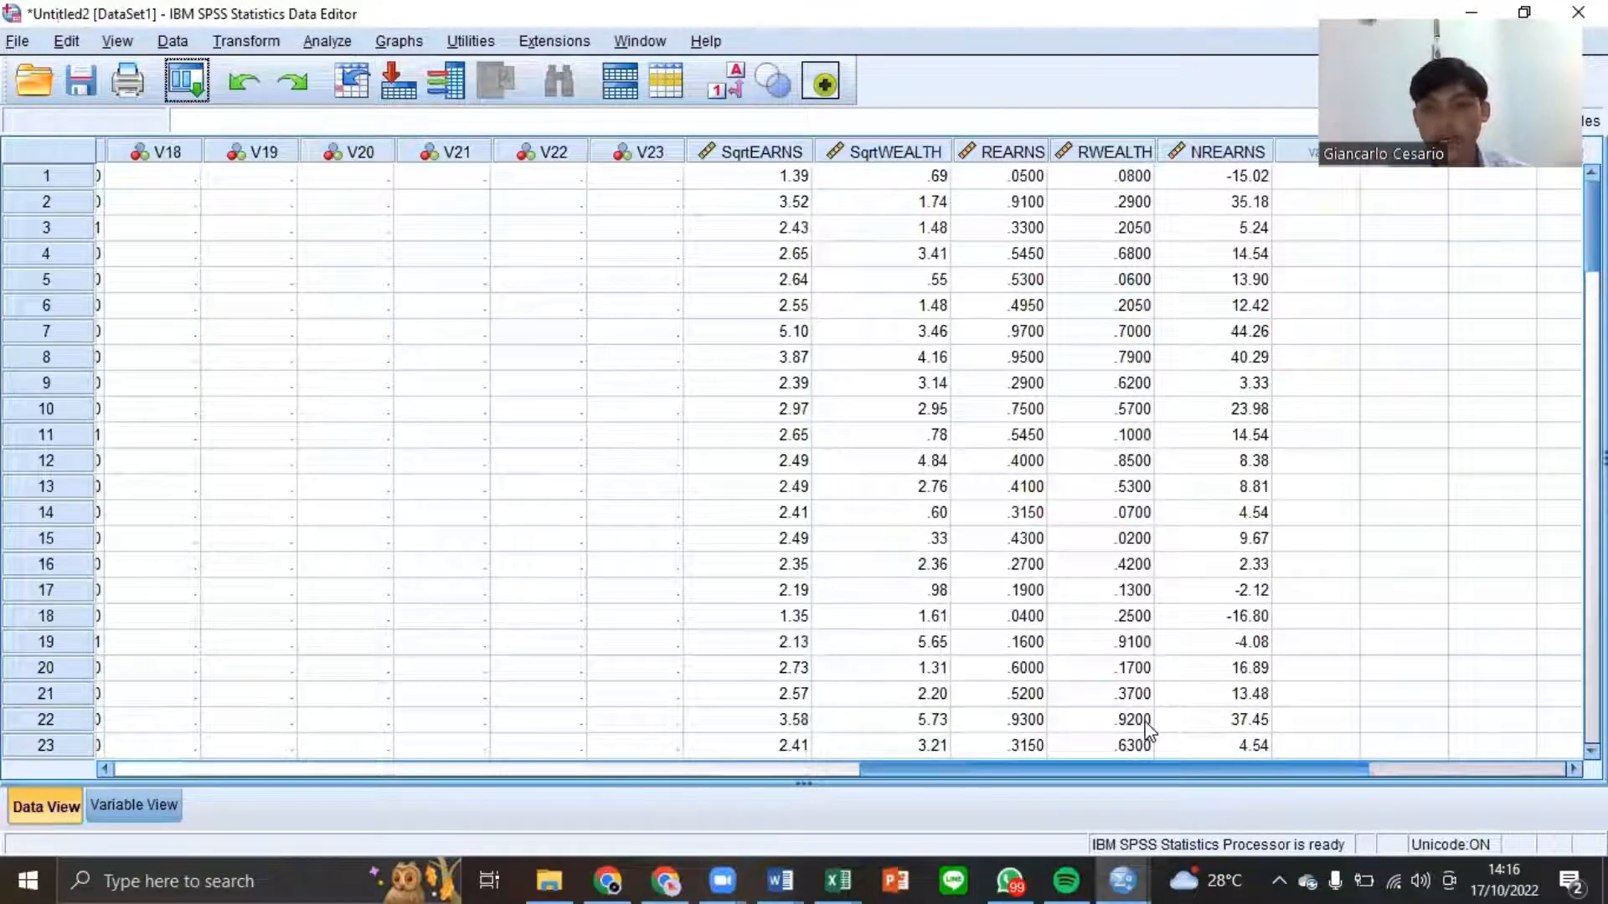
scroll(1182, 720, "right", 1)
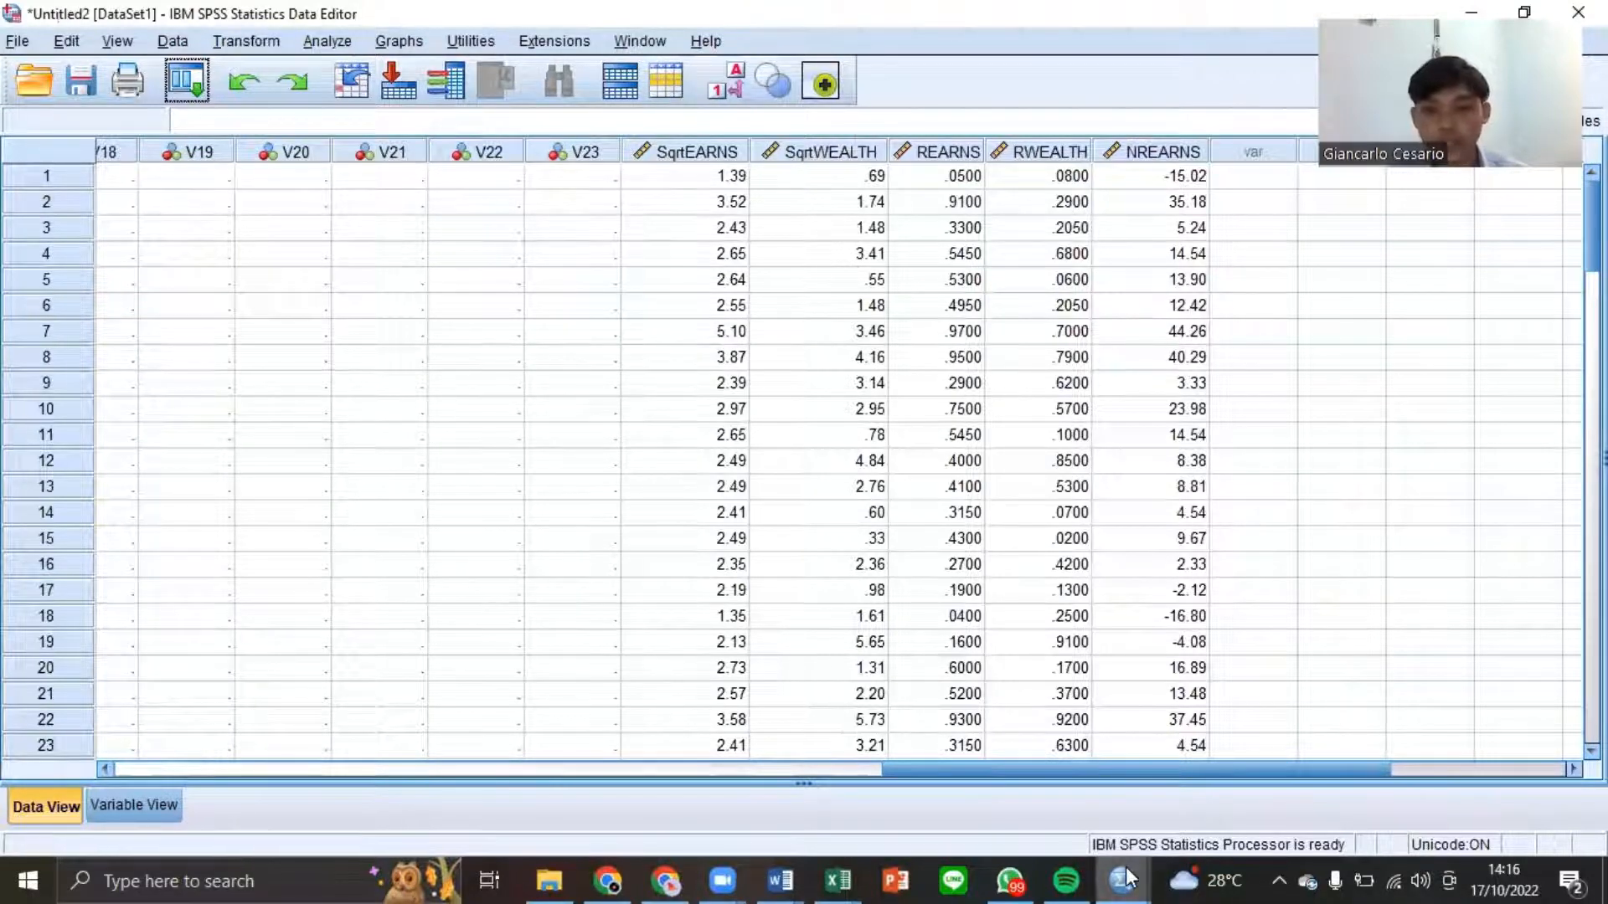
mouse_move(1128, 876)
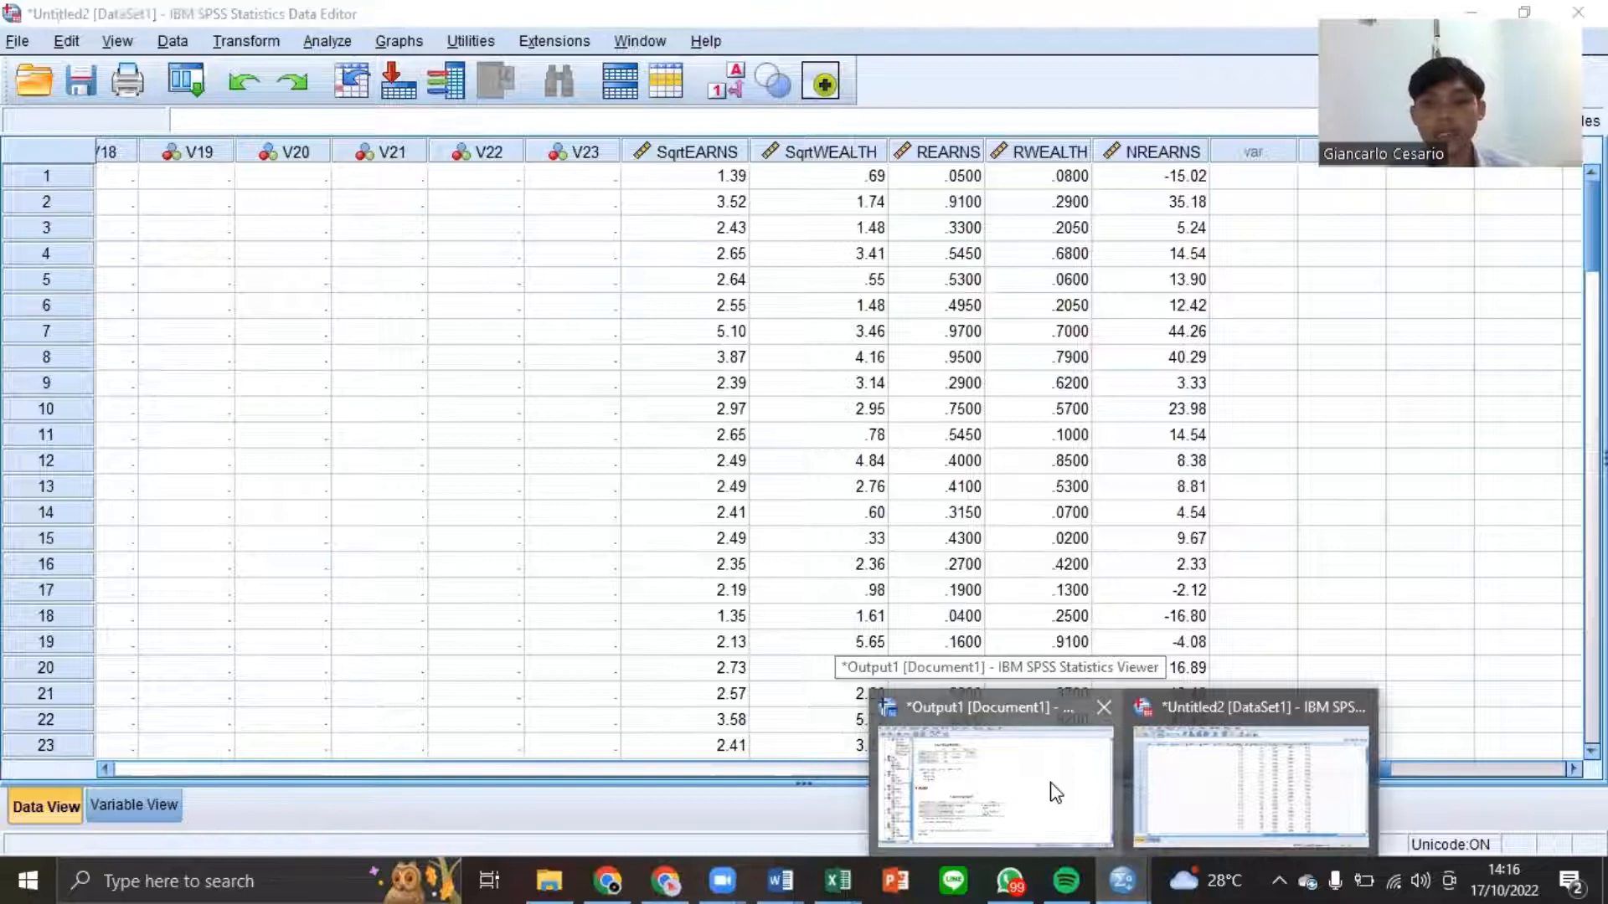
left_click(1055, 794)
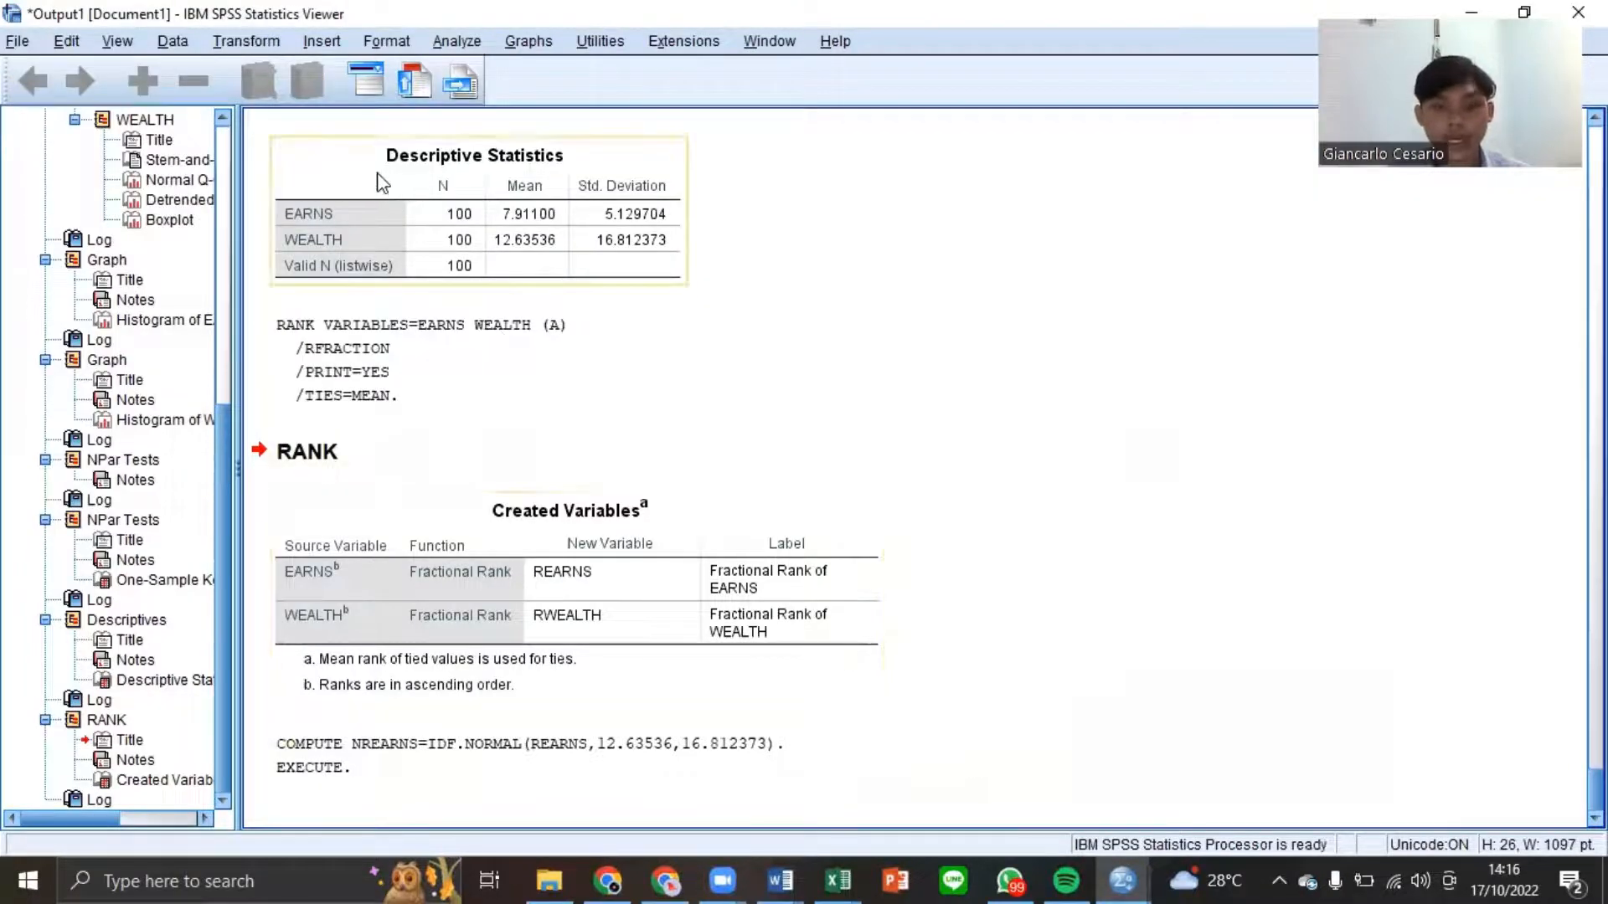
- Start another Compute Variable transformation with NRWEALTH as the target variable
left_click(273, 47)
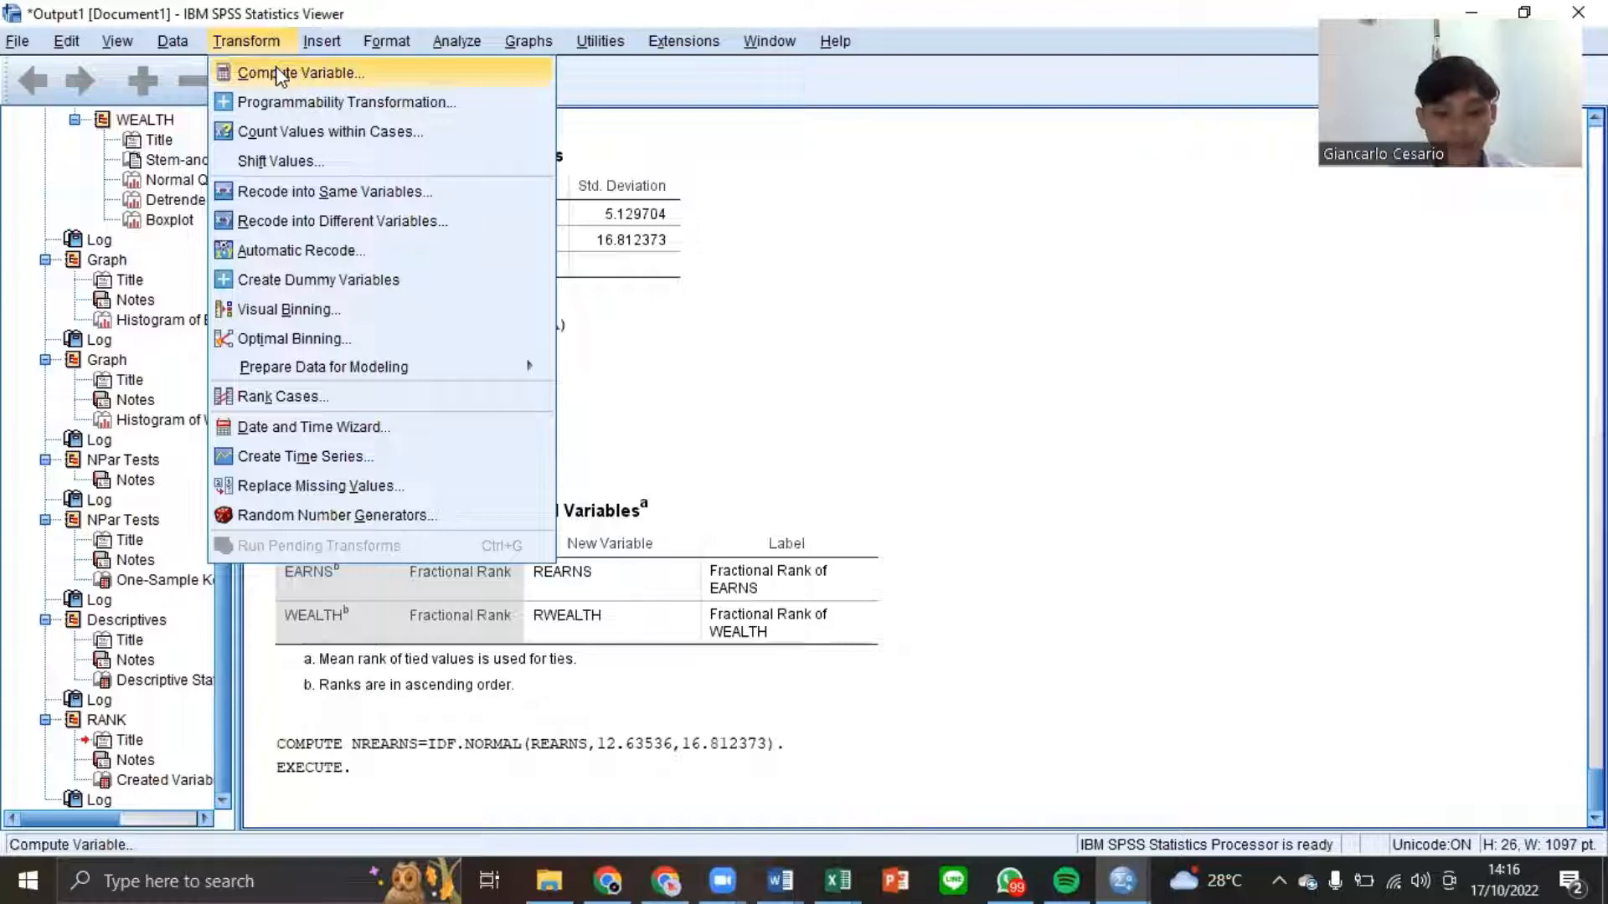
left_click(277, 74)
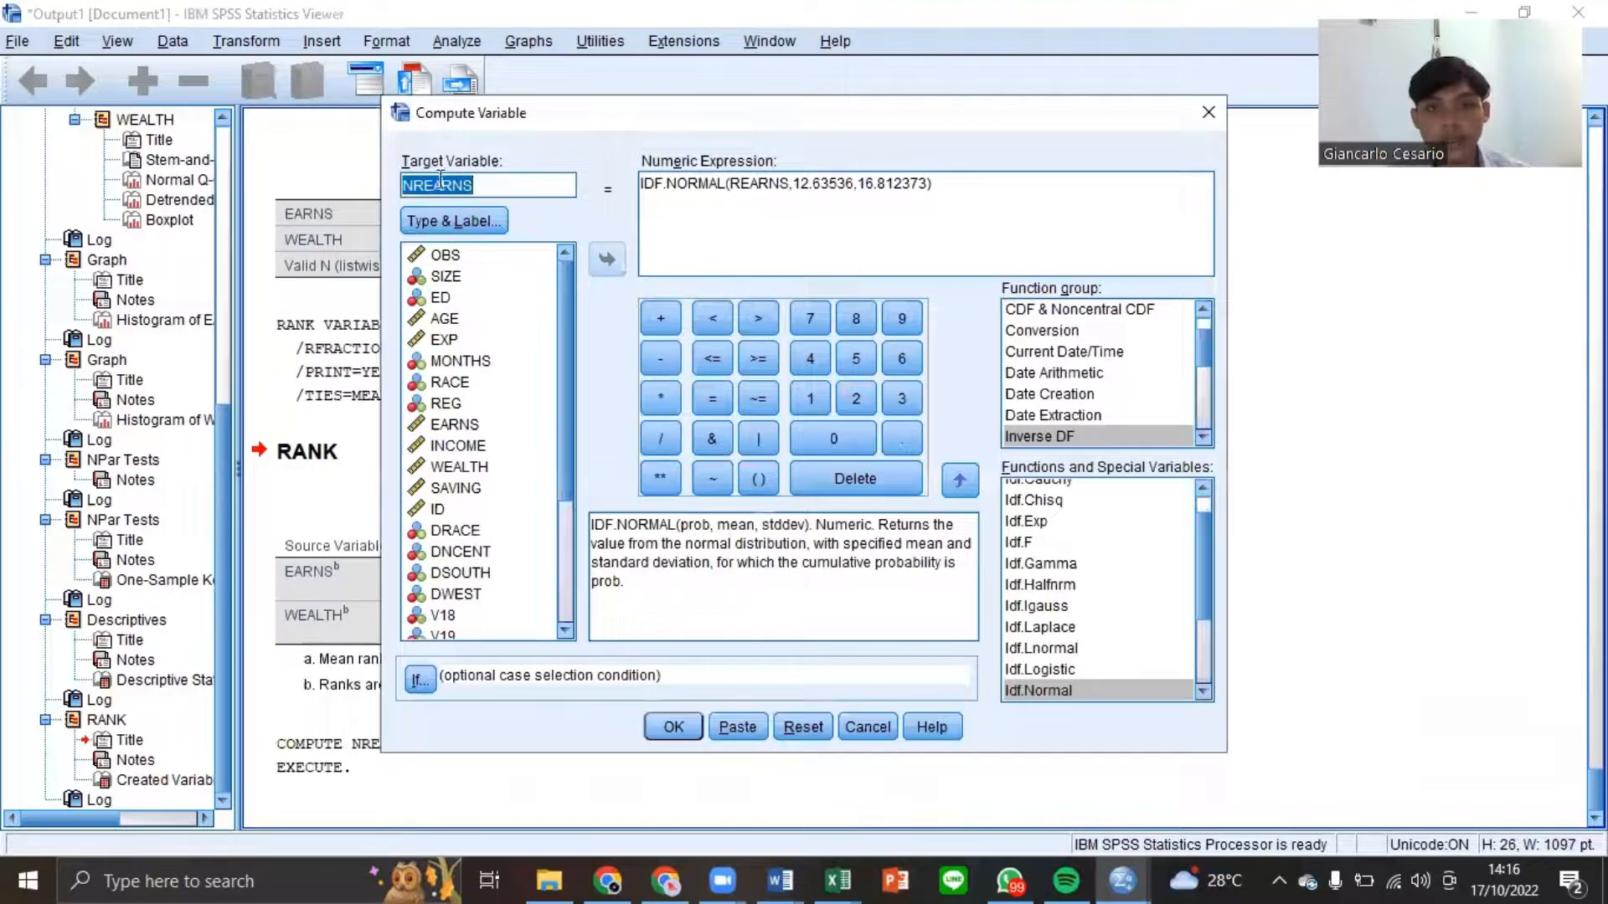
left_click(828, 220)
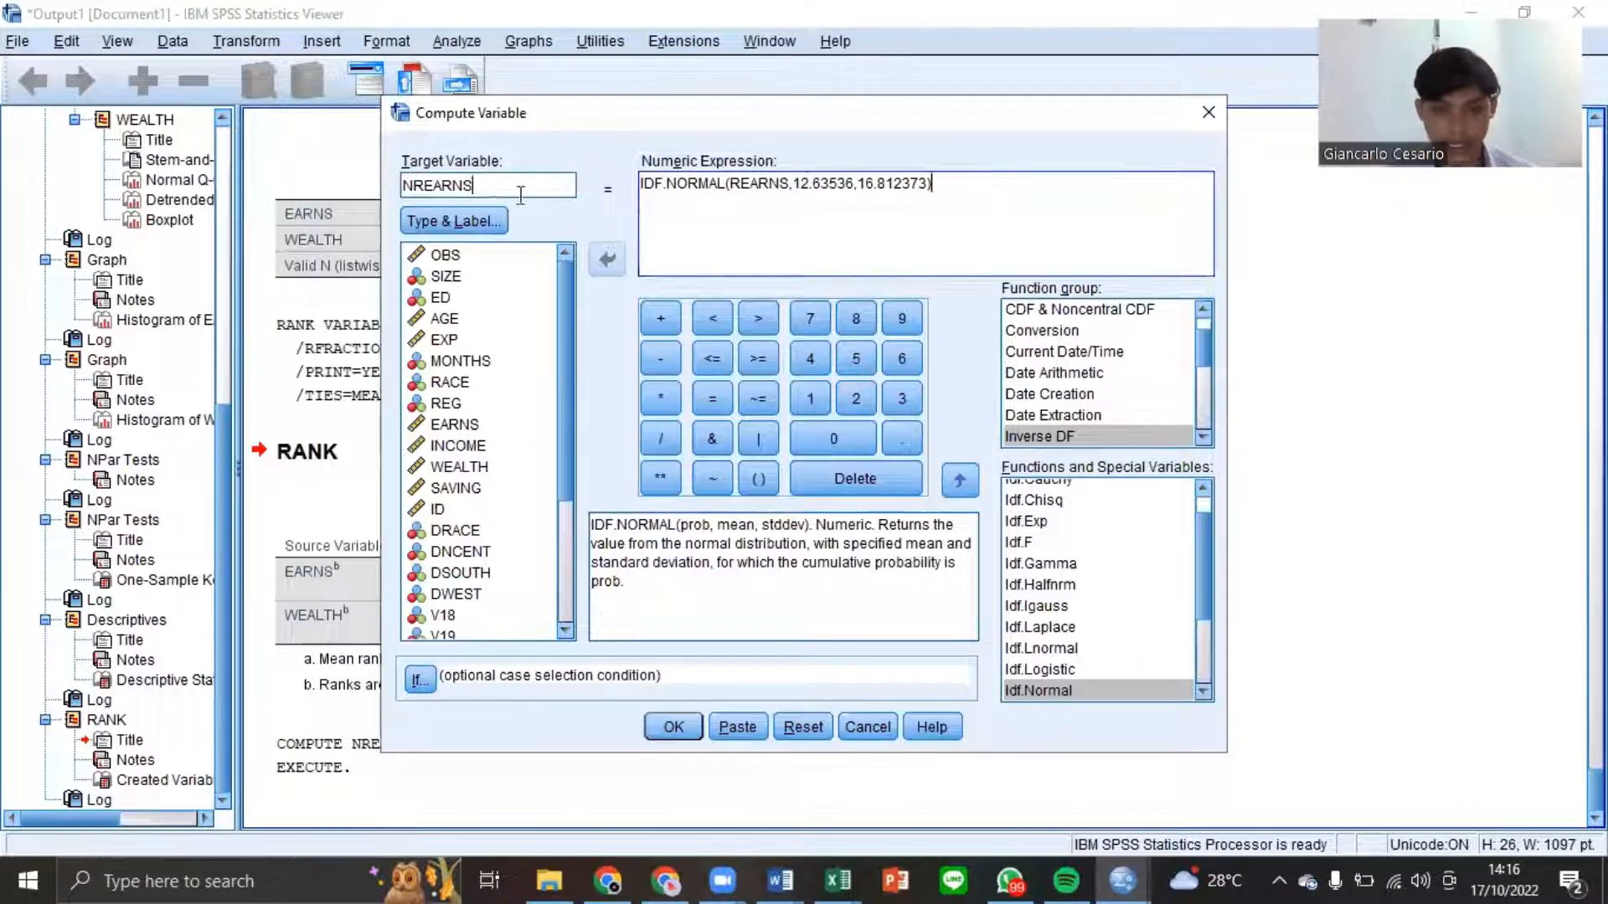
key("BackSpace")
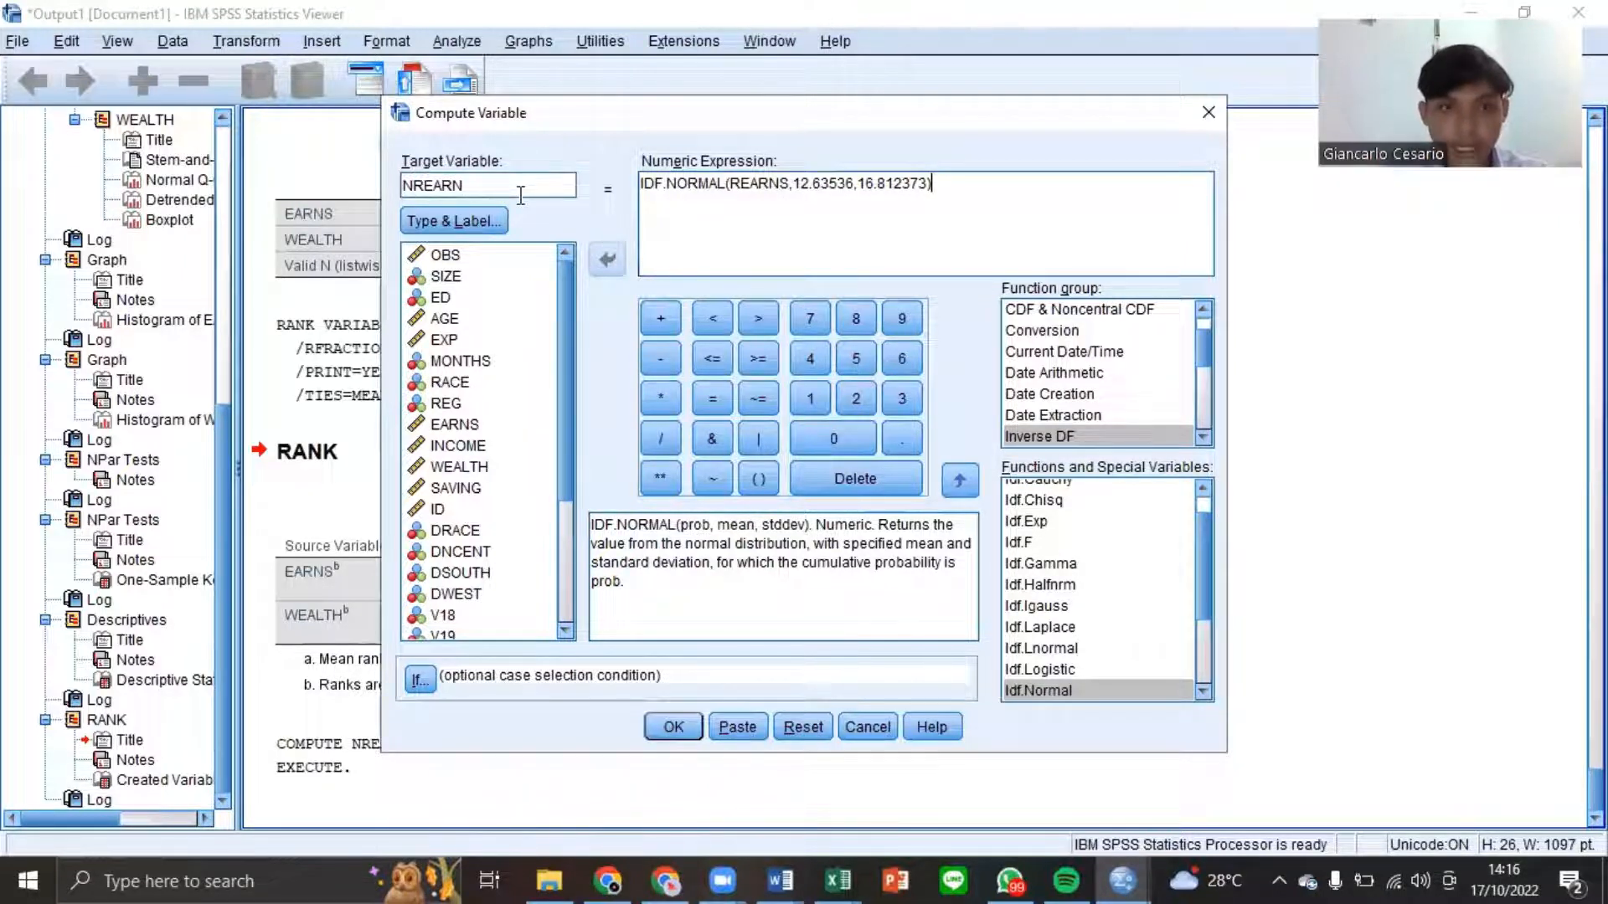
key("BackSpace")
key("BackSpace")
key("BackSpace")
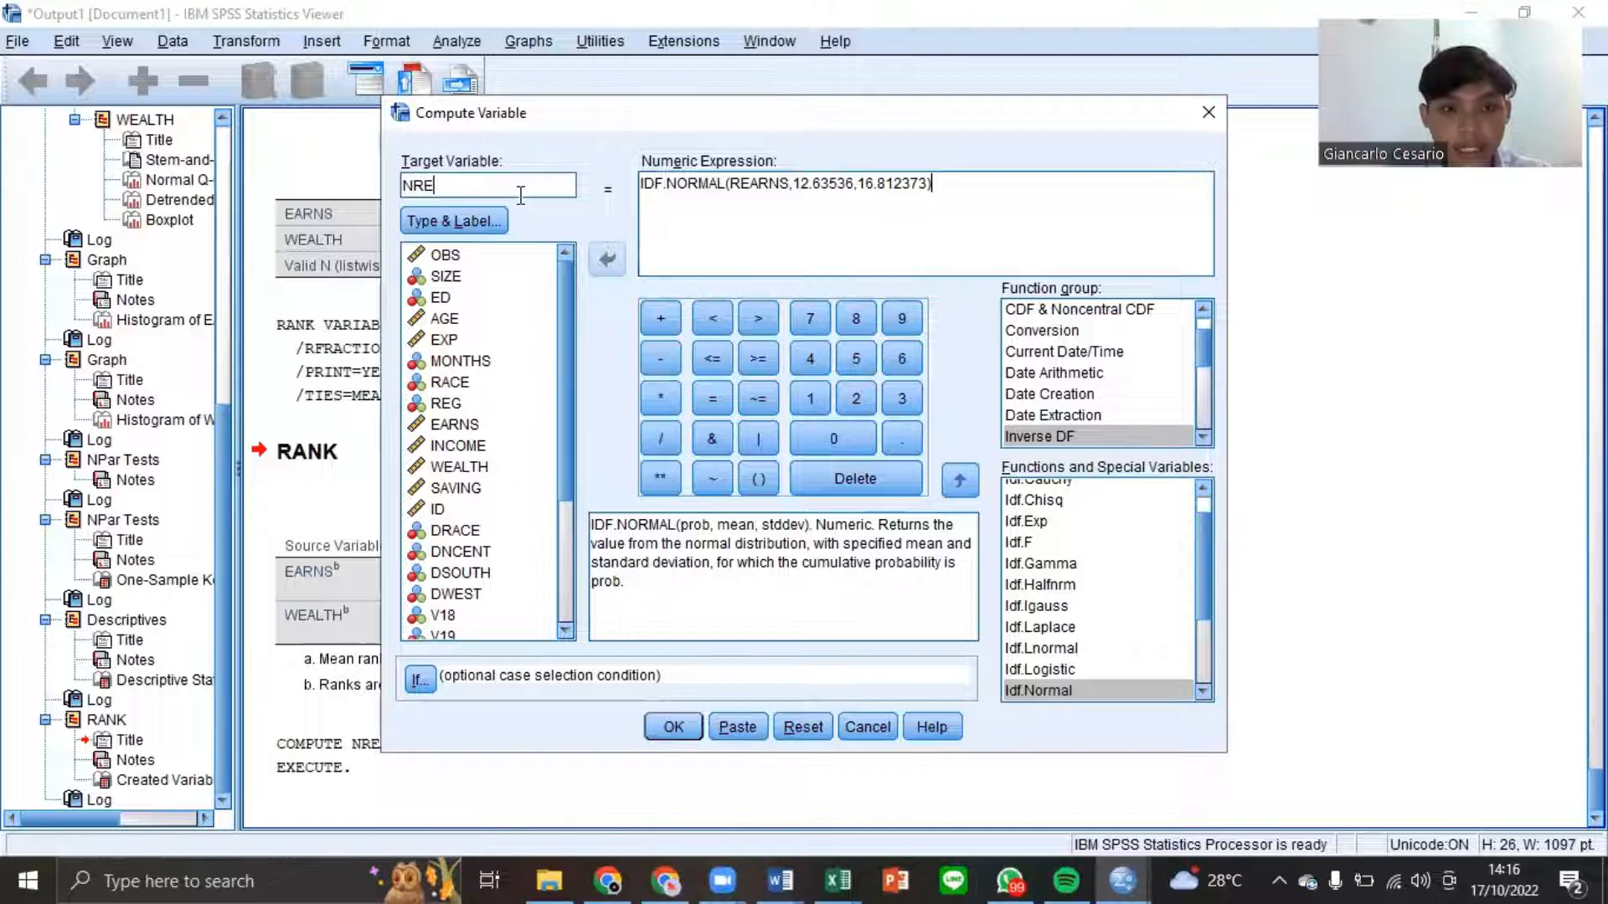
key("BackSpace")
type("WEAL")
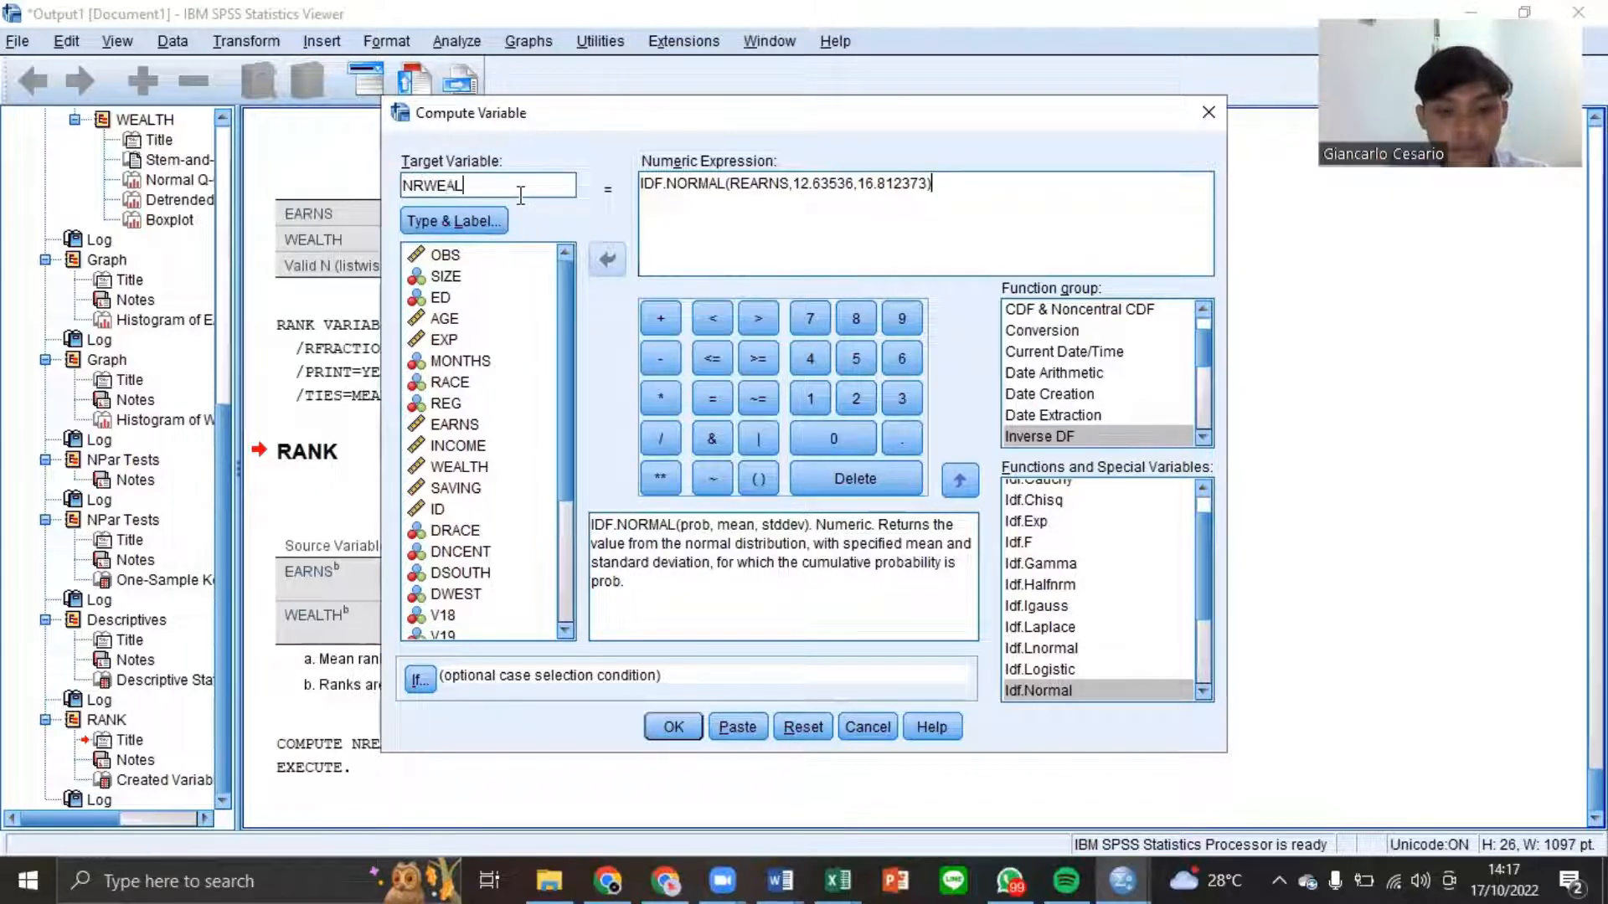
type("TH")
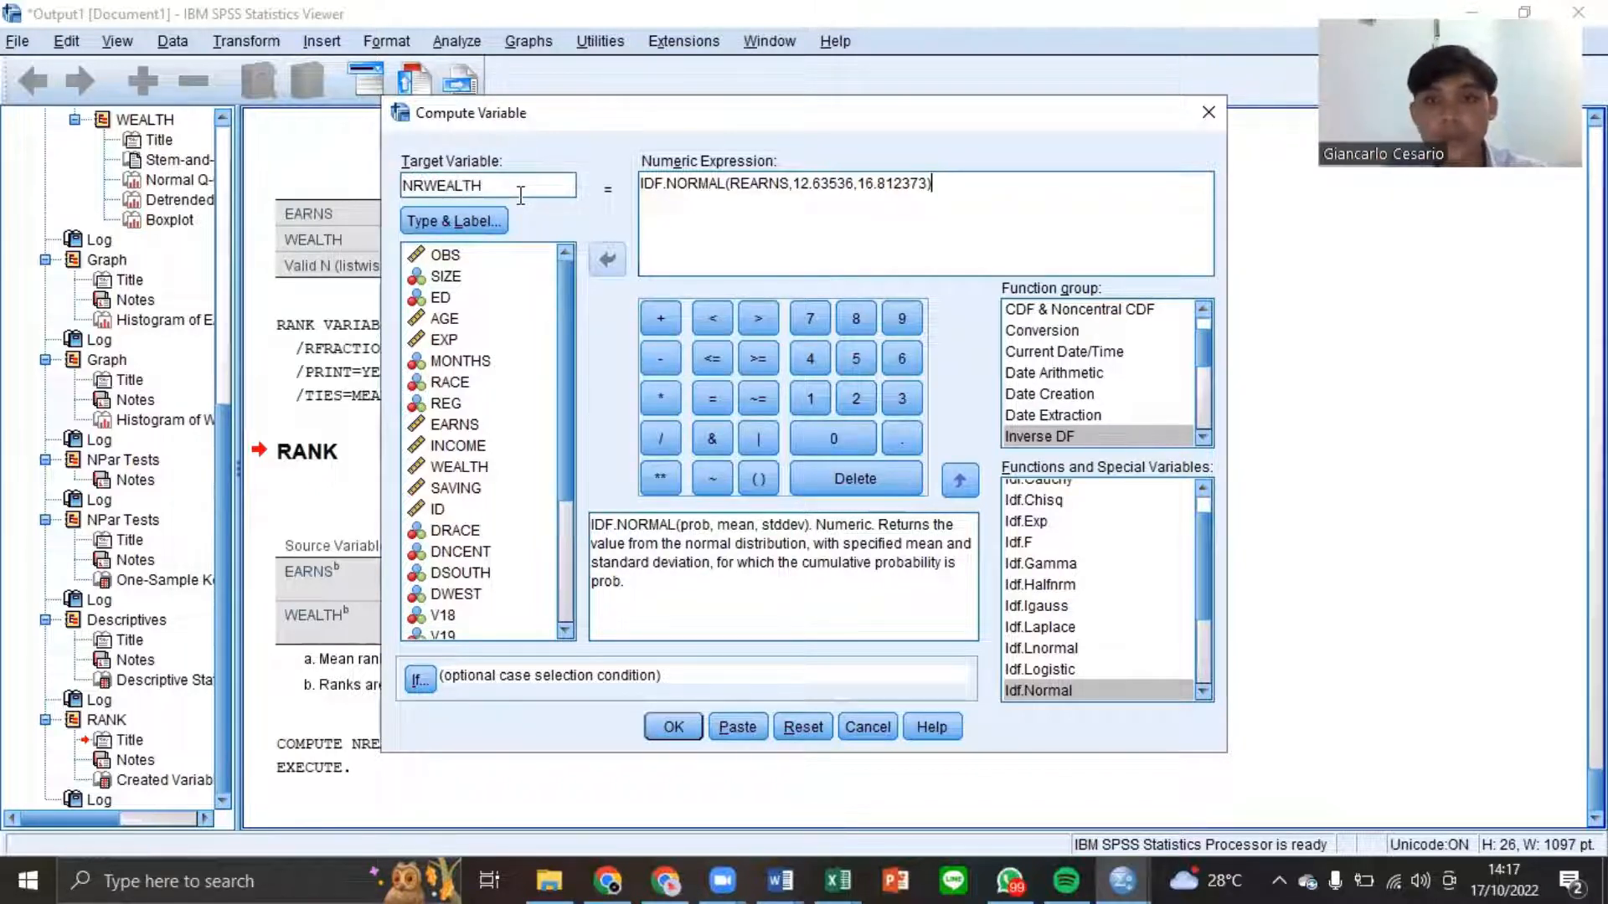
- Replace REARNS with RWEALTH as the probability argument of IDF.NORMAL and compute NRWEALTH
left_click(788, 189)
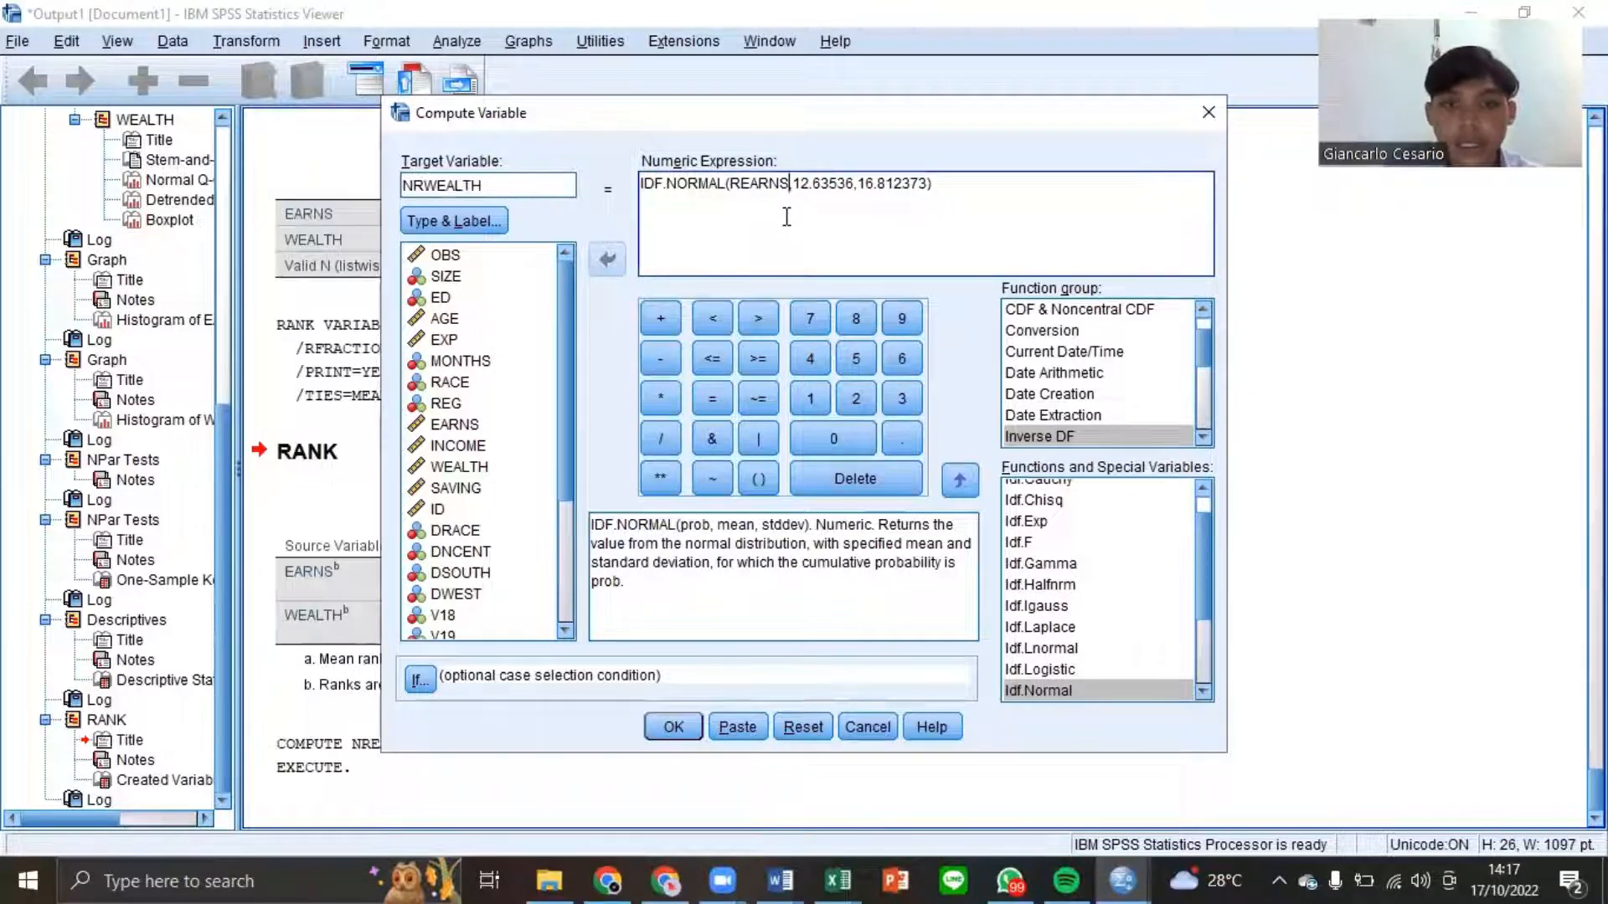
key("BackSpace")
key("BackSpace")
key("BackSpace")
key("BackSpace")
key("BackSpace")
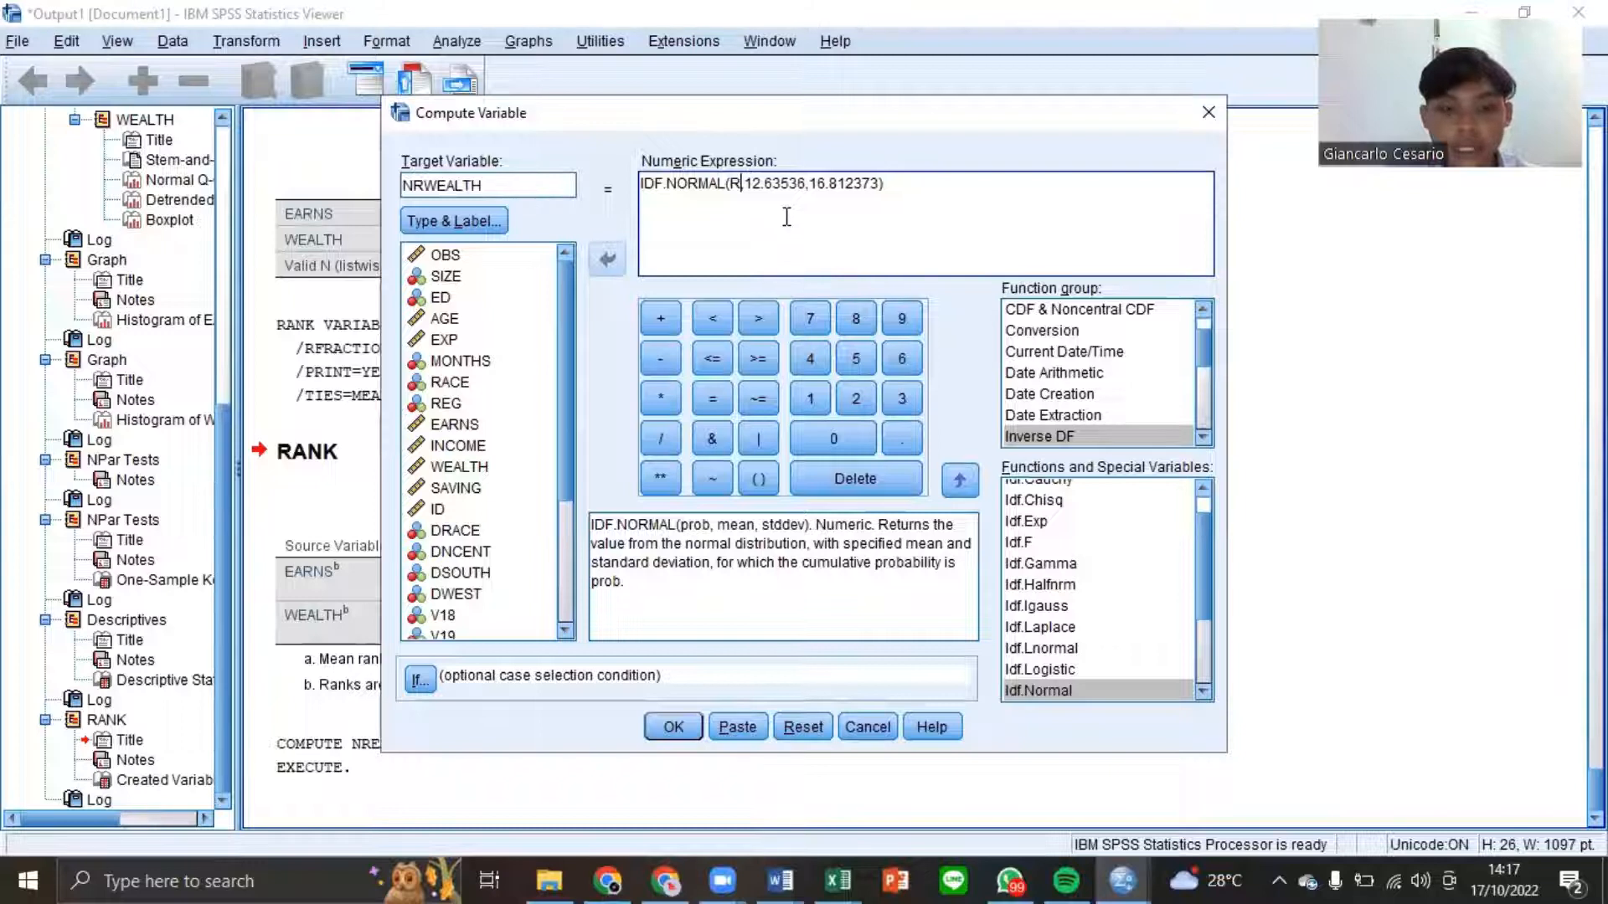
type("WEALTH")
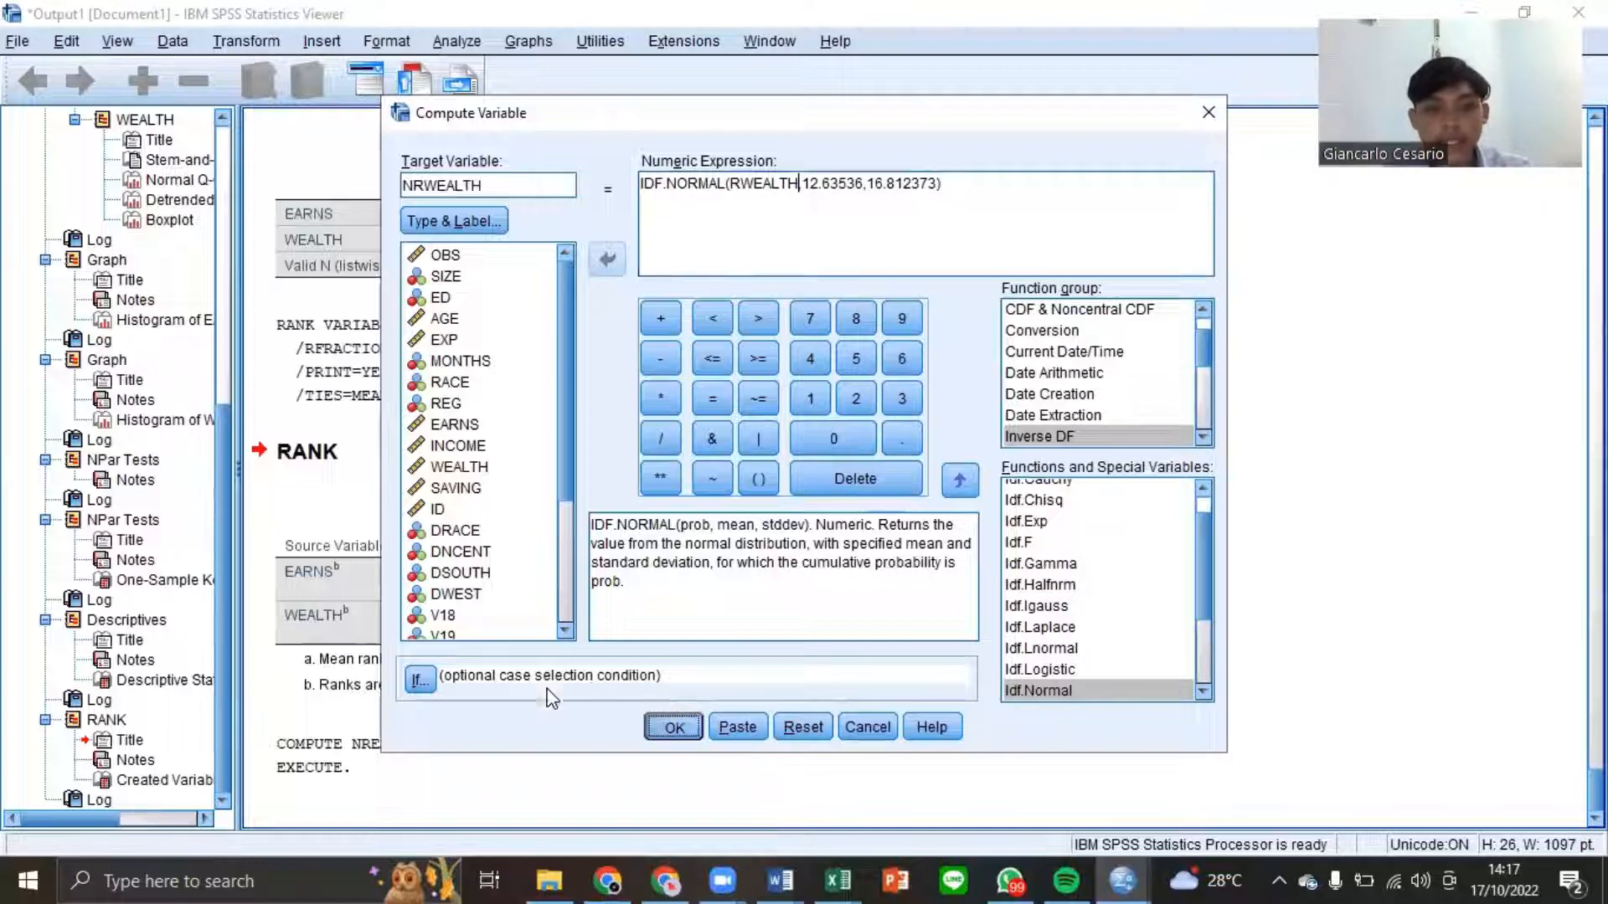
key("Return")
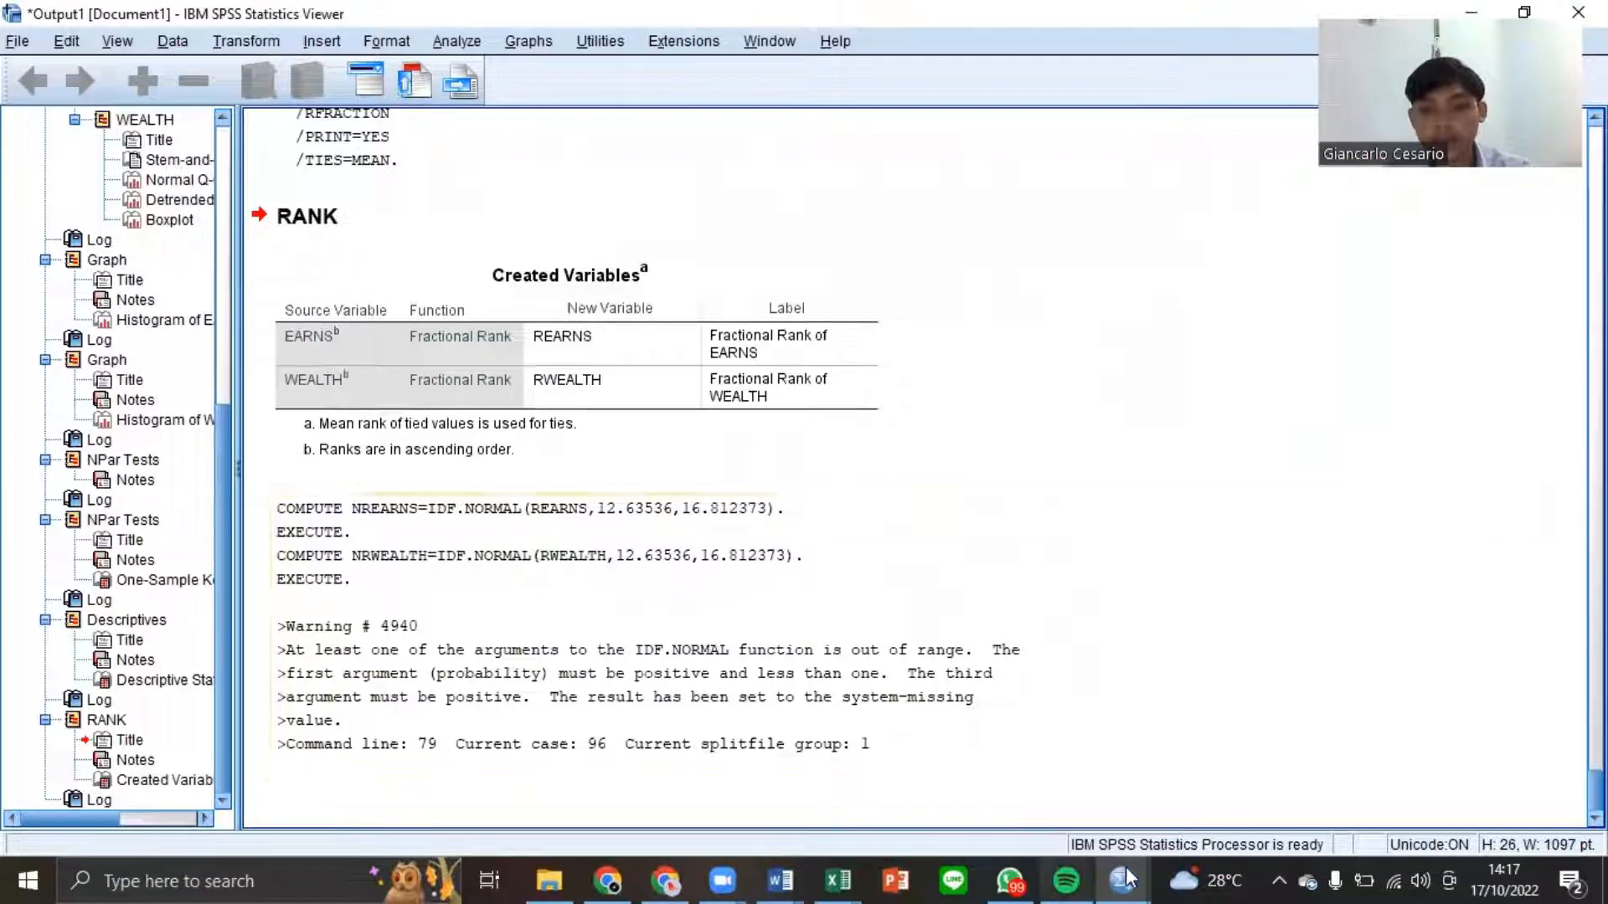
- Examine the computed NRWEALTH column beside NREARNS in the dataset and return to the output document
left_click(1165, 788)
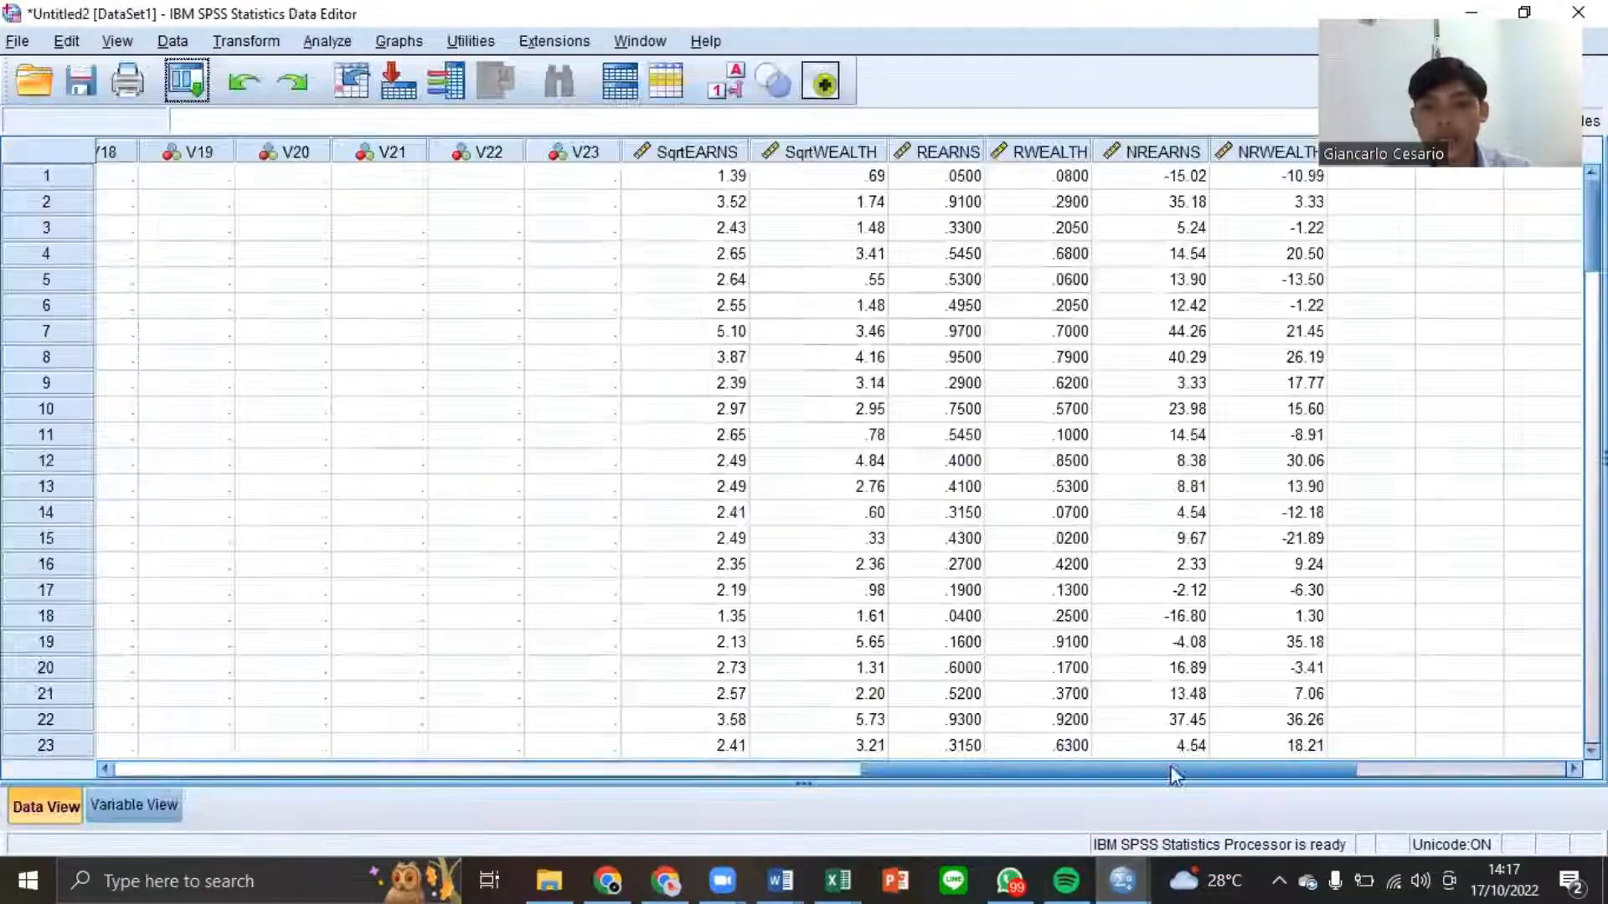
scroll(1059, 276, "right", 3)
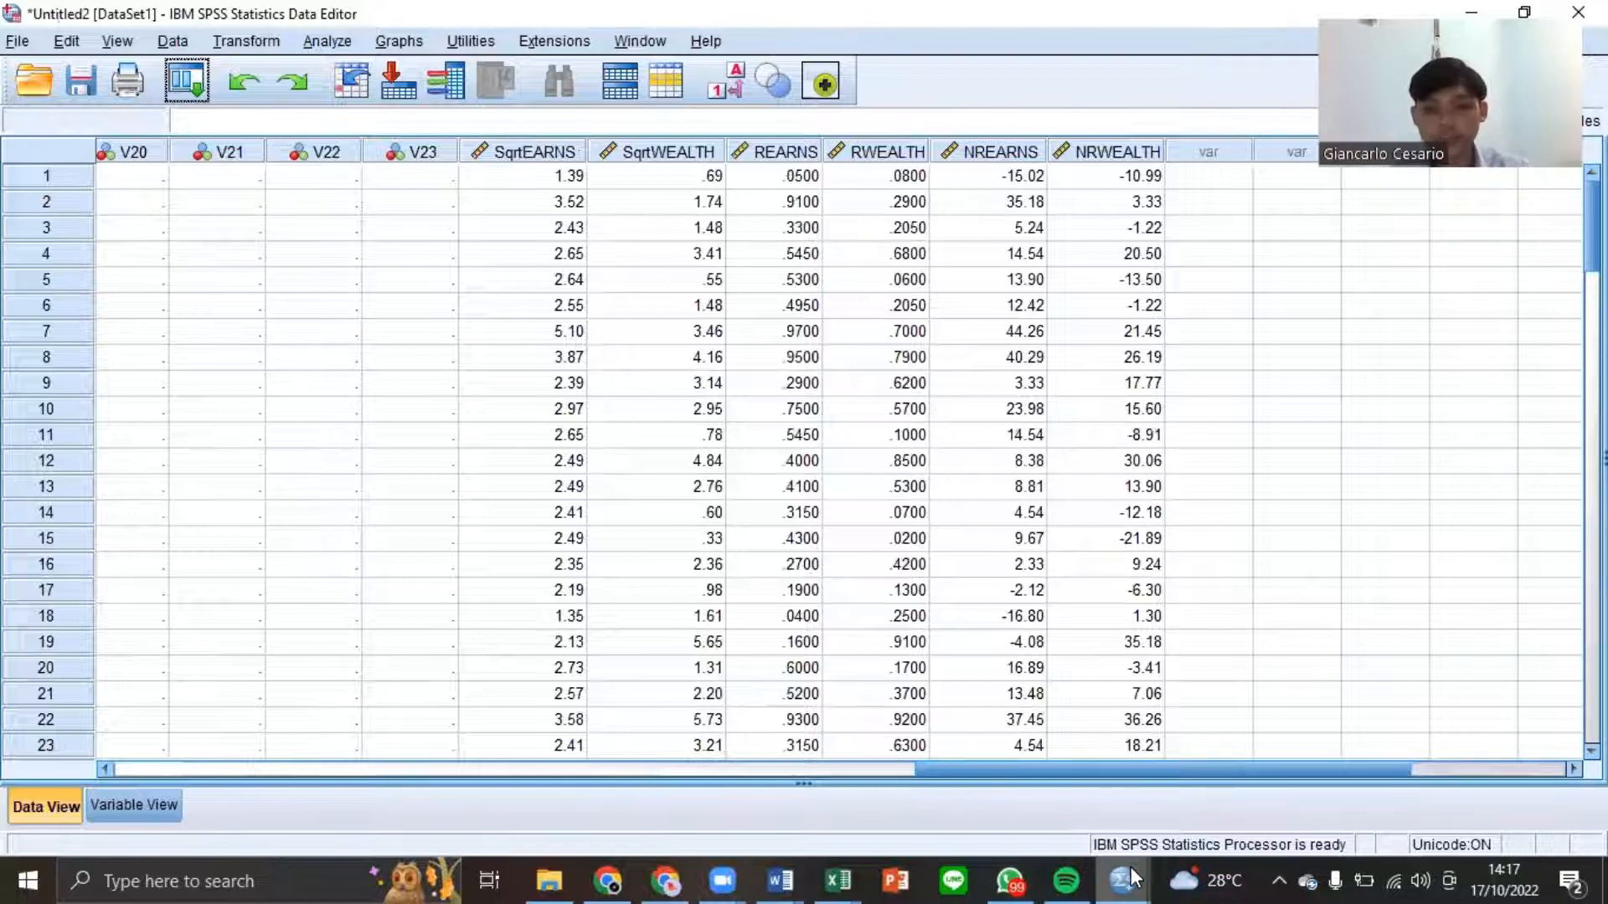
mouse_move(1134, 878)
left_click(1069, 818)
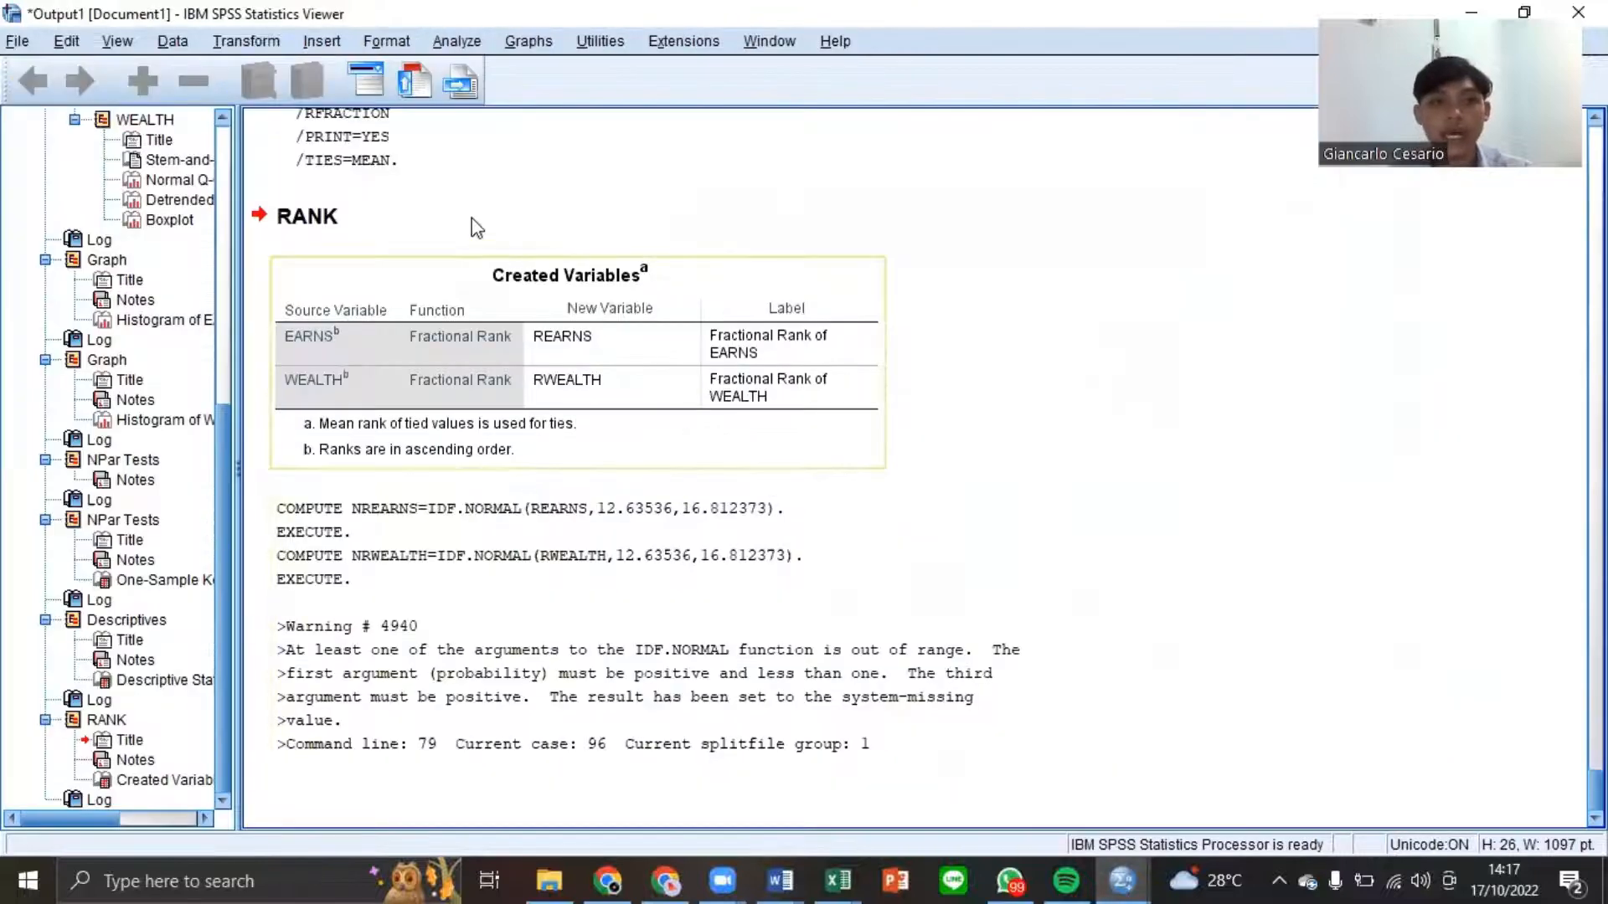
- Start a legacy One-Sample Kolmogorov-Smirnov test and remove SqrtEARNS and SqrtWEALTH from the test variables
left_click(452, 42)
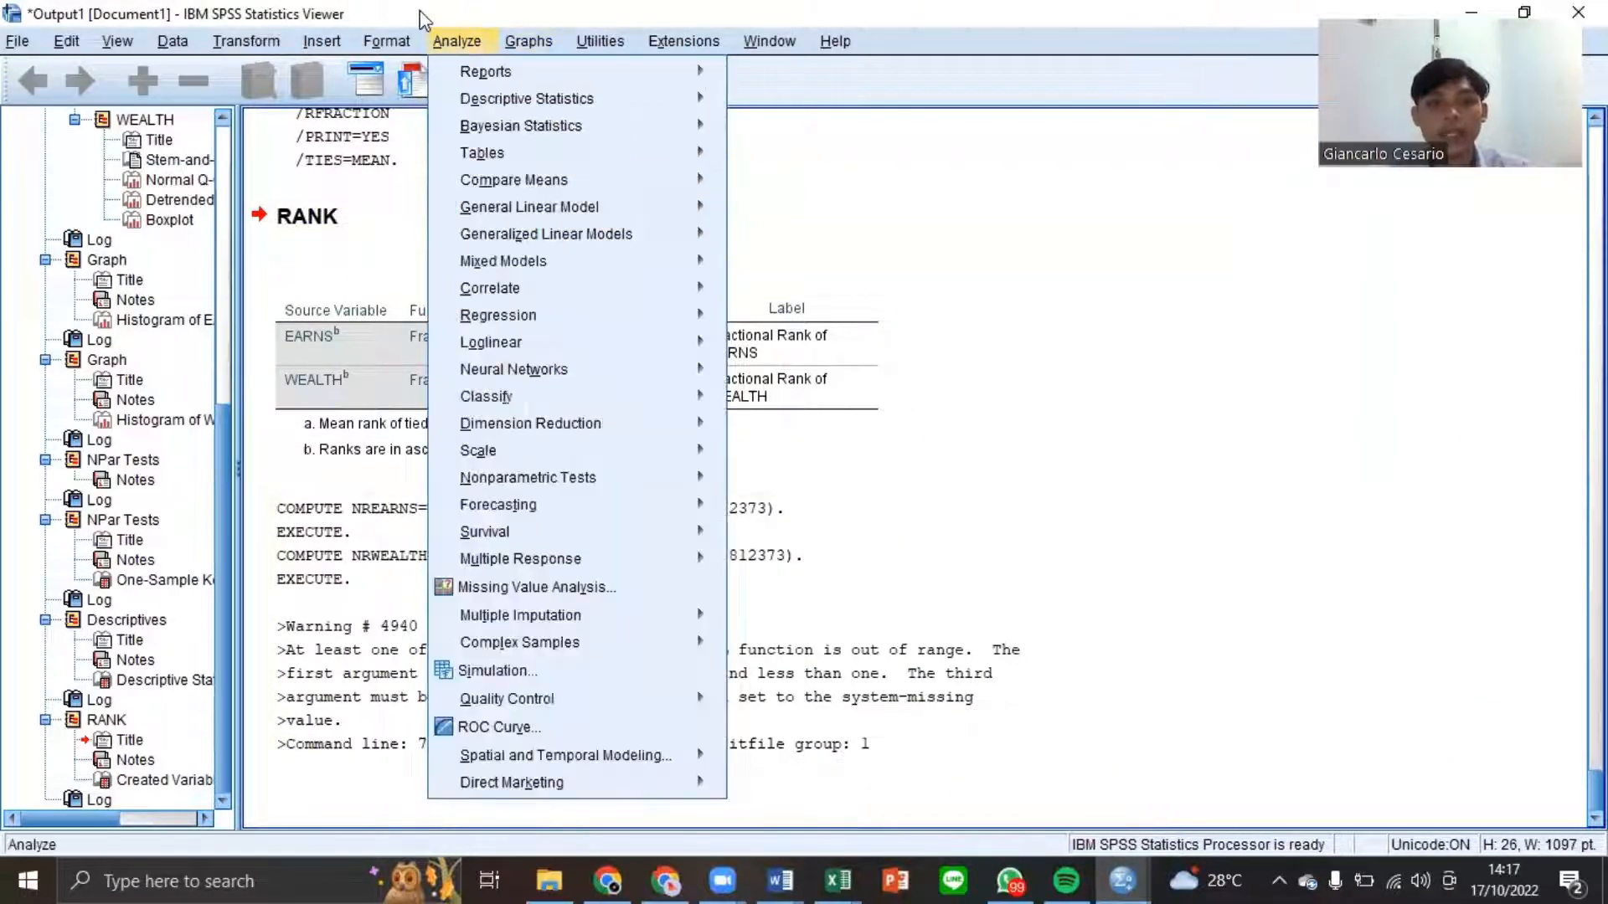
mouse_move(549, 479)
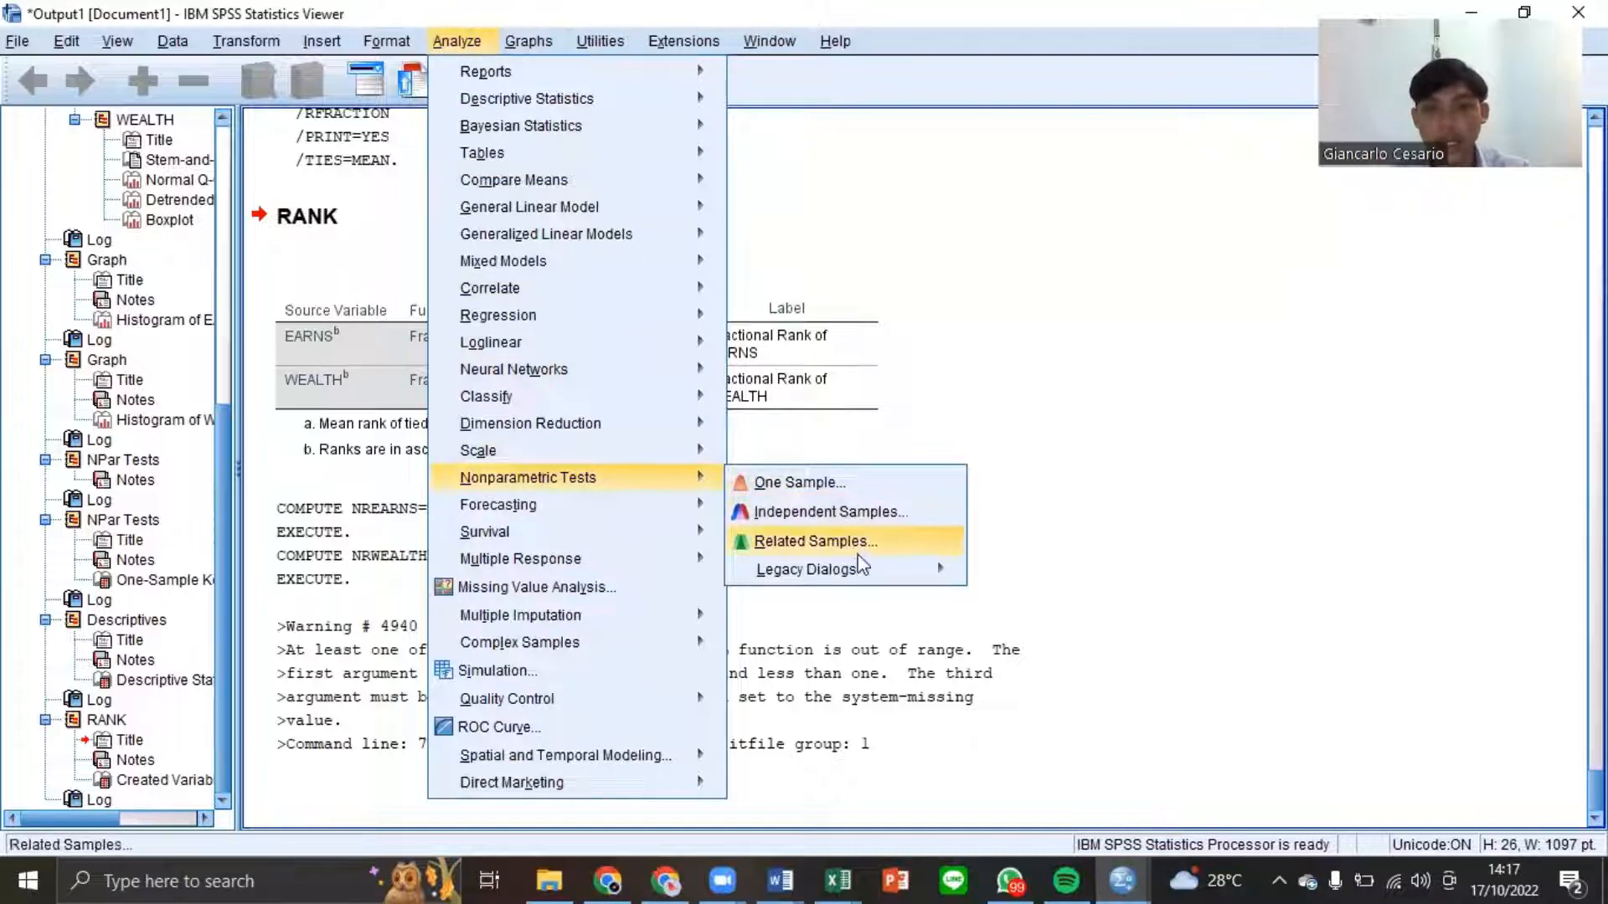
mouse_move(864, 572)
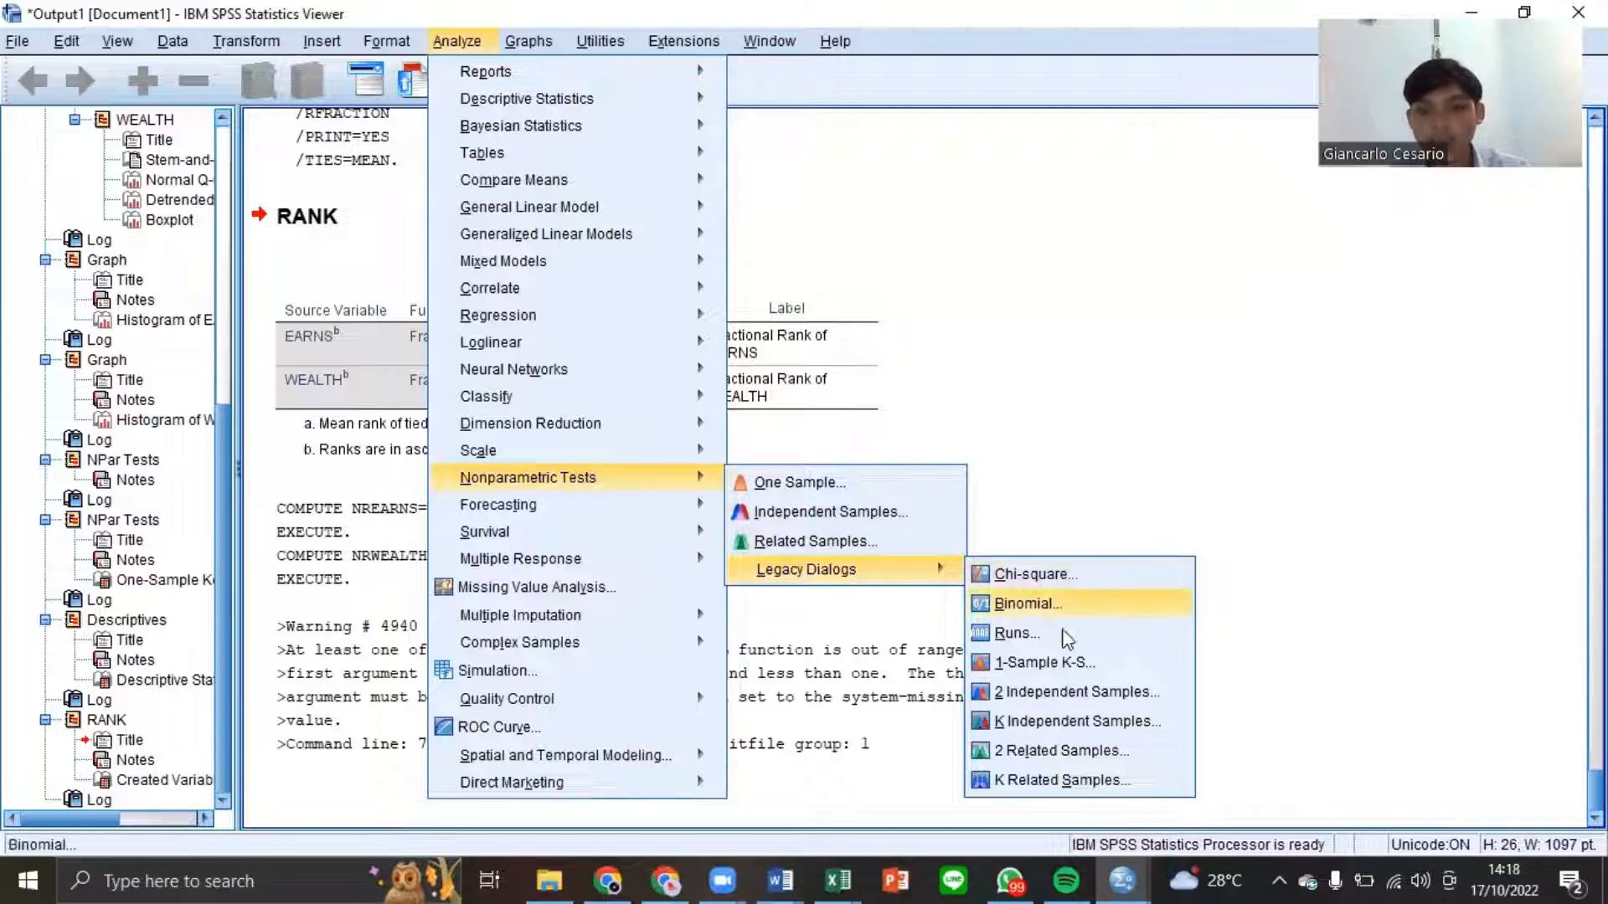
left_click(1044, 663)
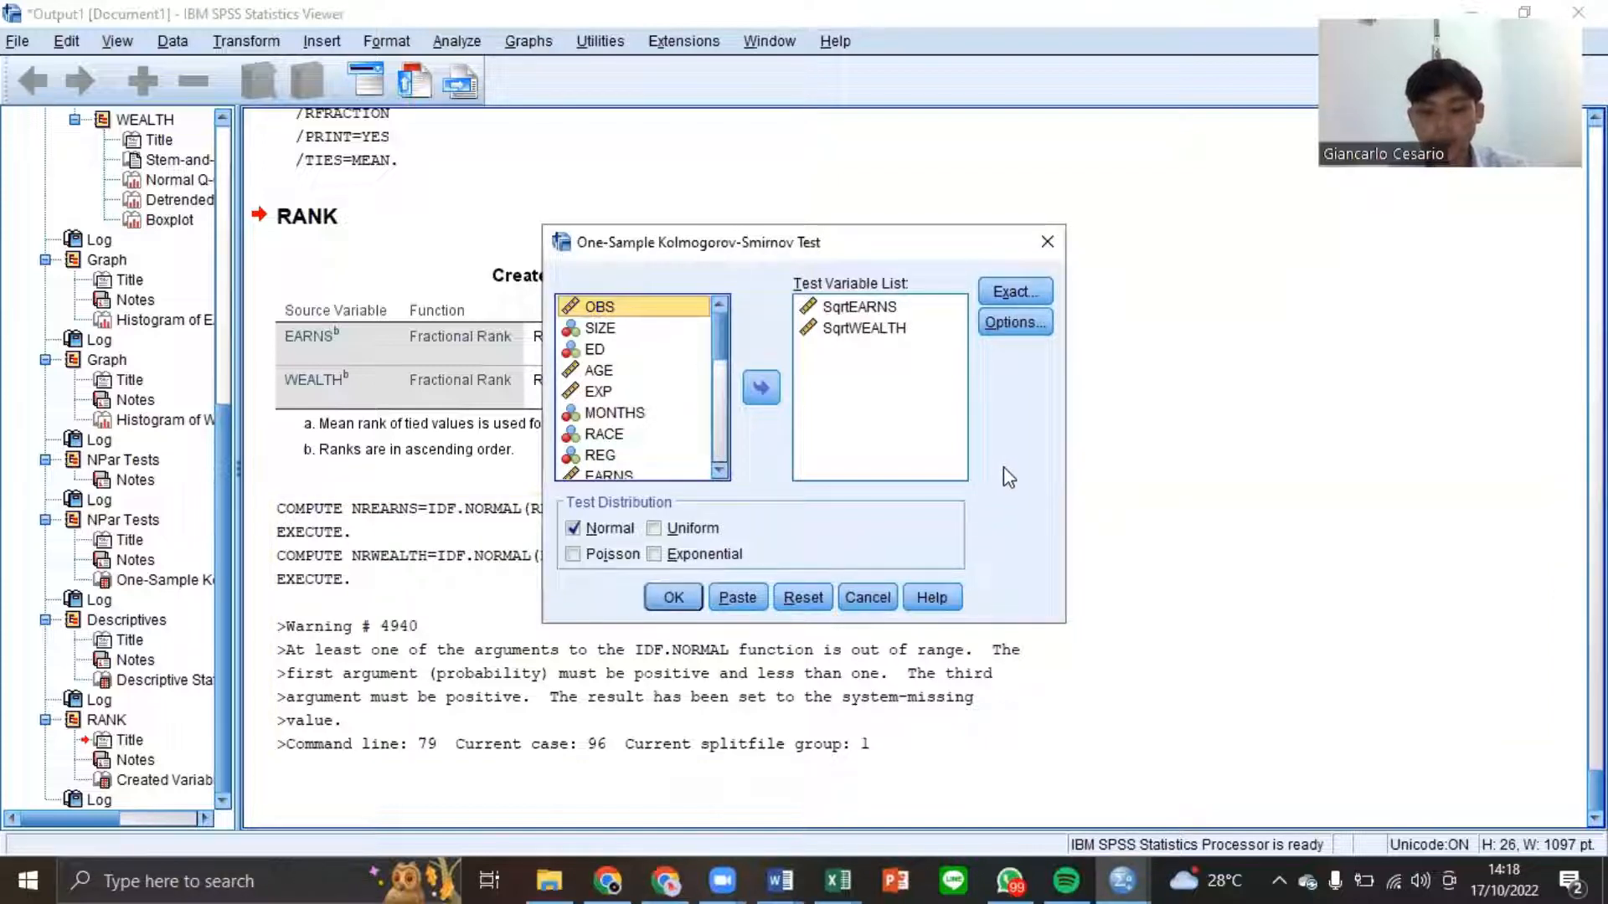
left_click(871, 317)
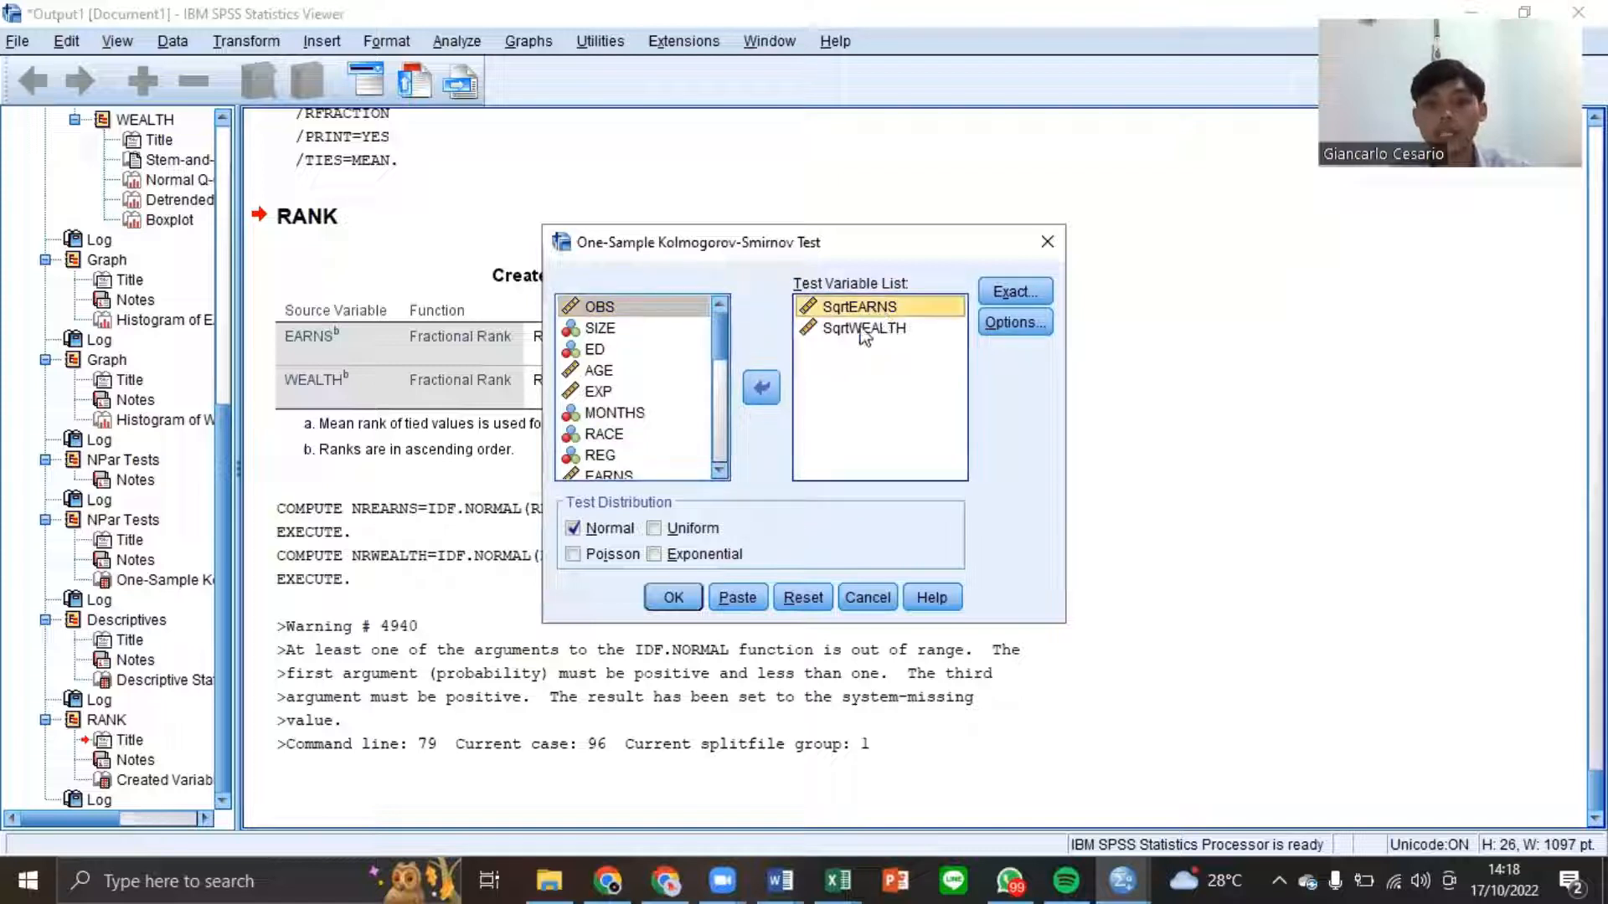
left_click(761, 387)
left_click(866, 309)
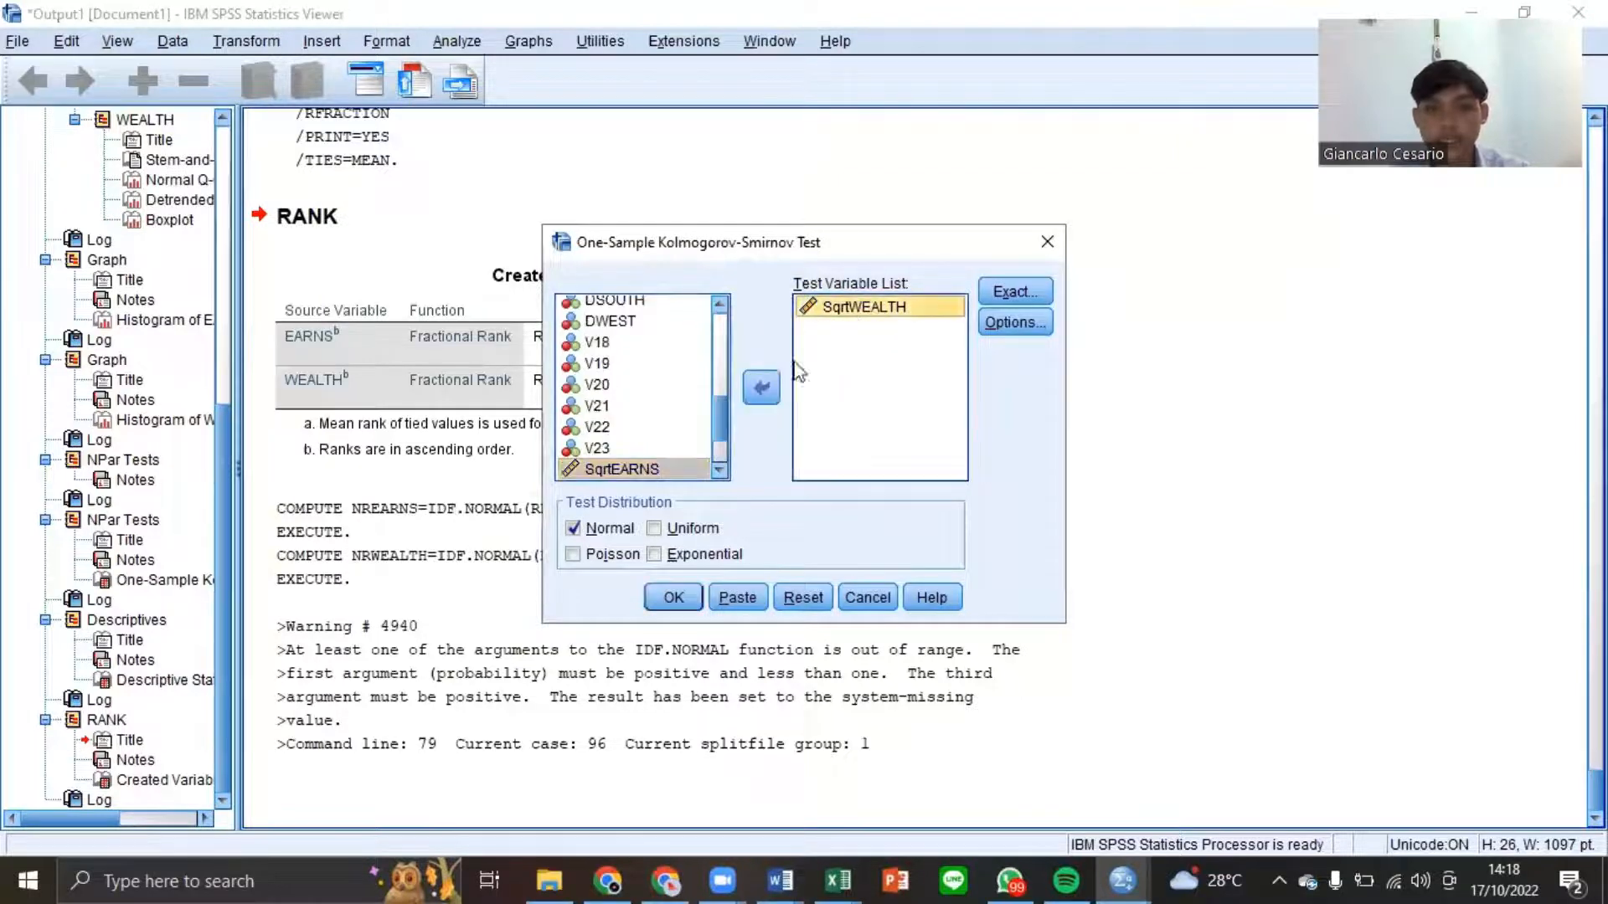
left_click(761, 387)
- Add NREARNS and NRWEALTH as test variables, run the Kolmogorov-Smirnov test against the Normal distribution, and review its results table
scroll(658, 440, "down", 2)
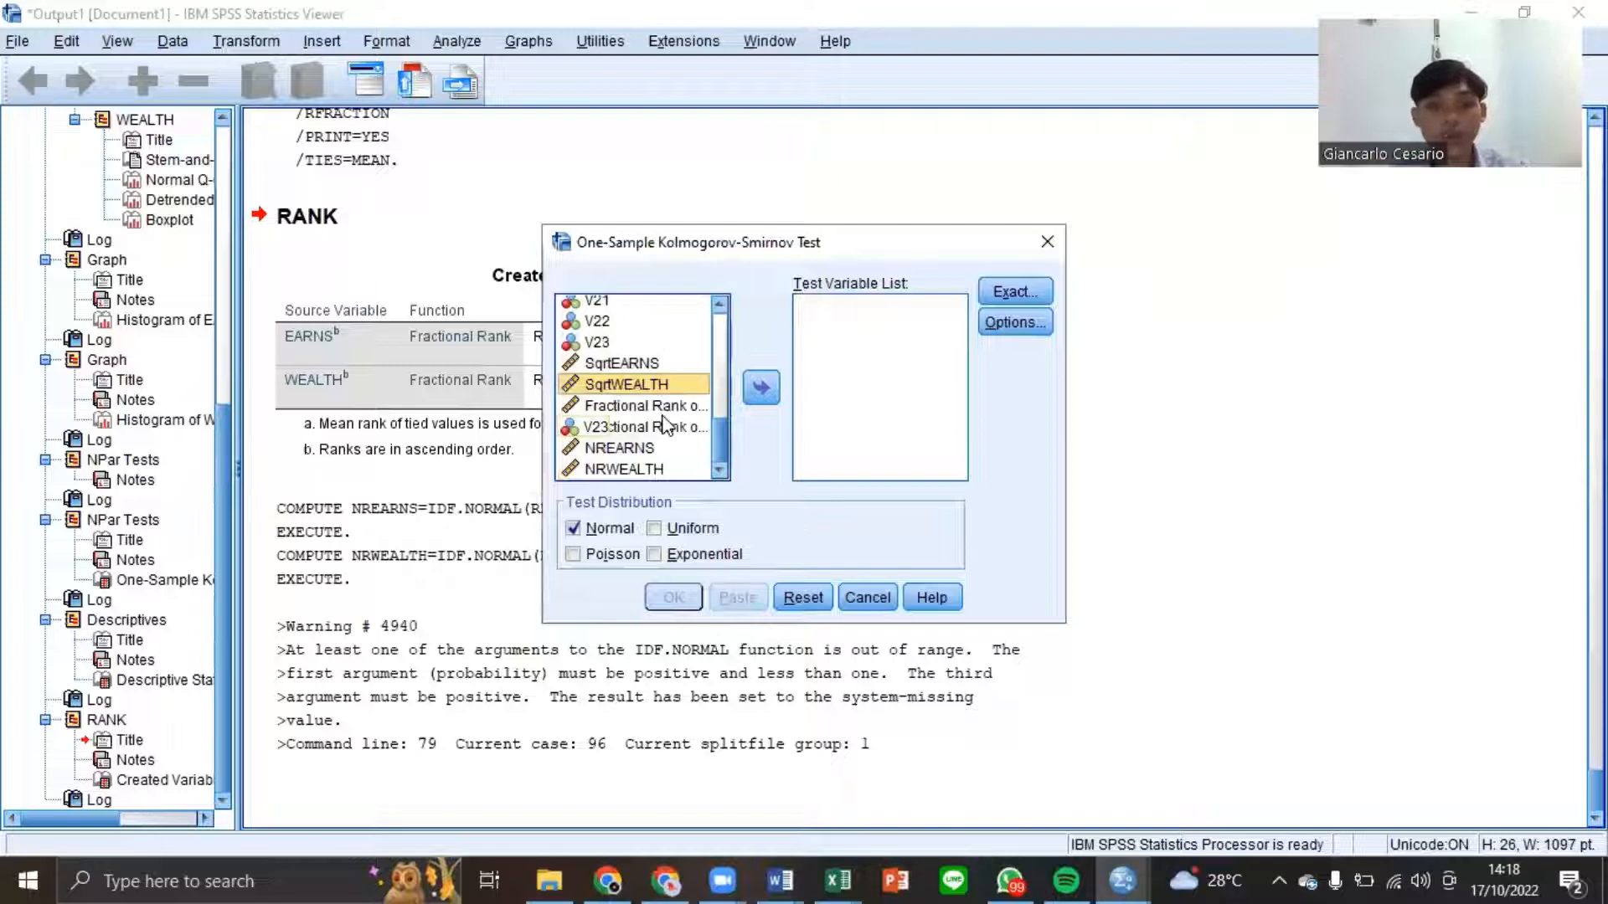
left_click(649, 448)
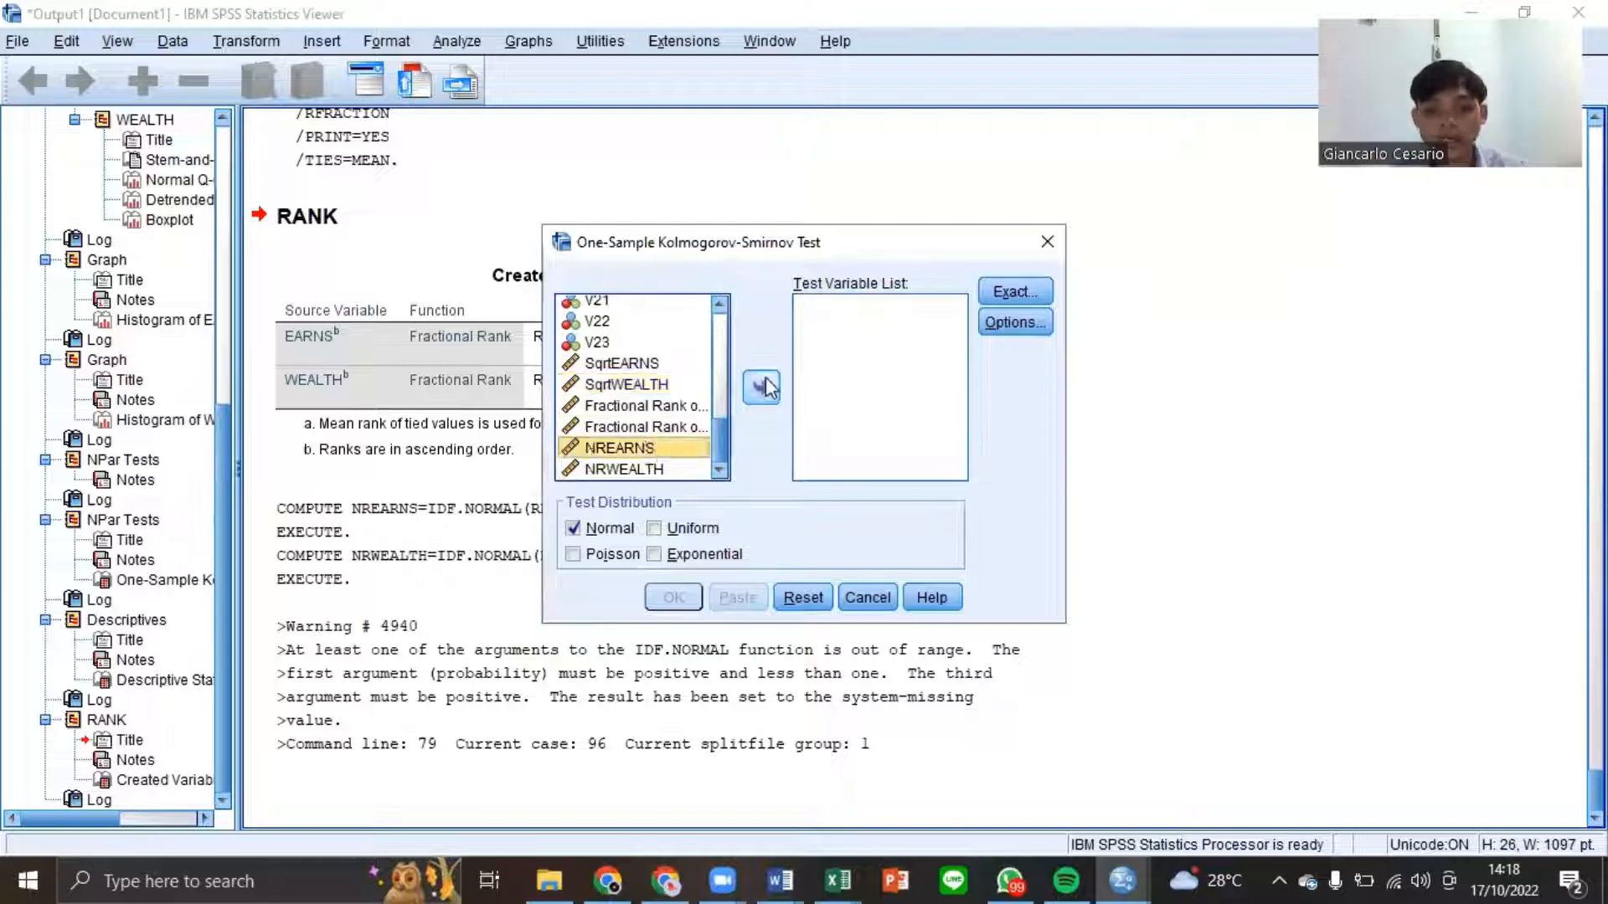
left_click(761, 387)
left_click(624, 469)
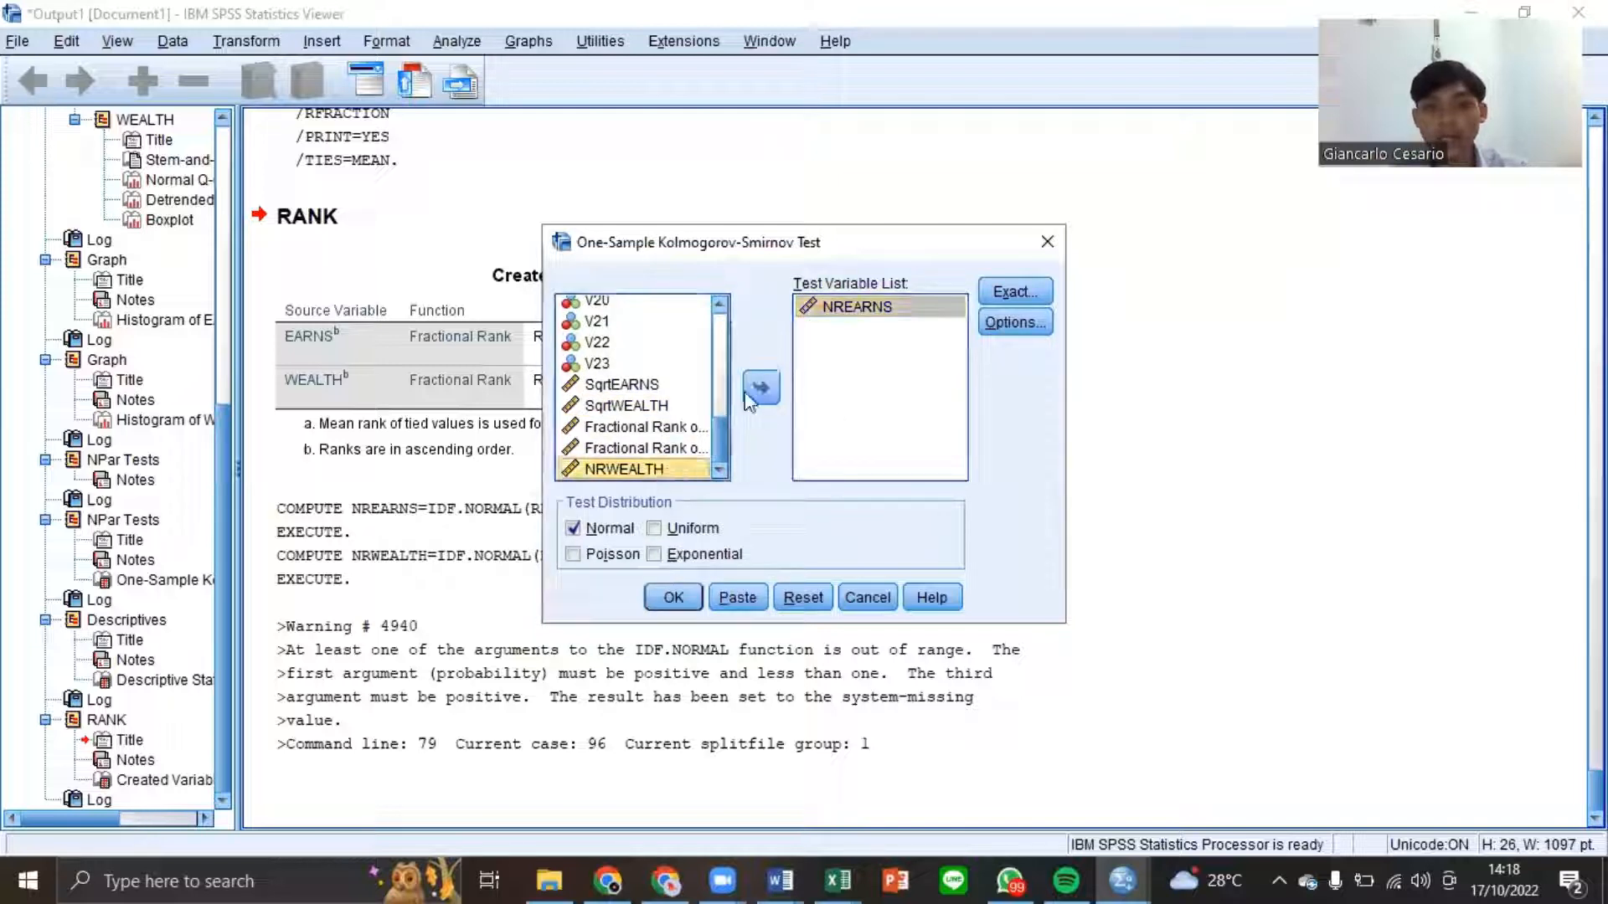
left_click(762, 392)
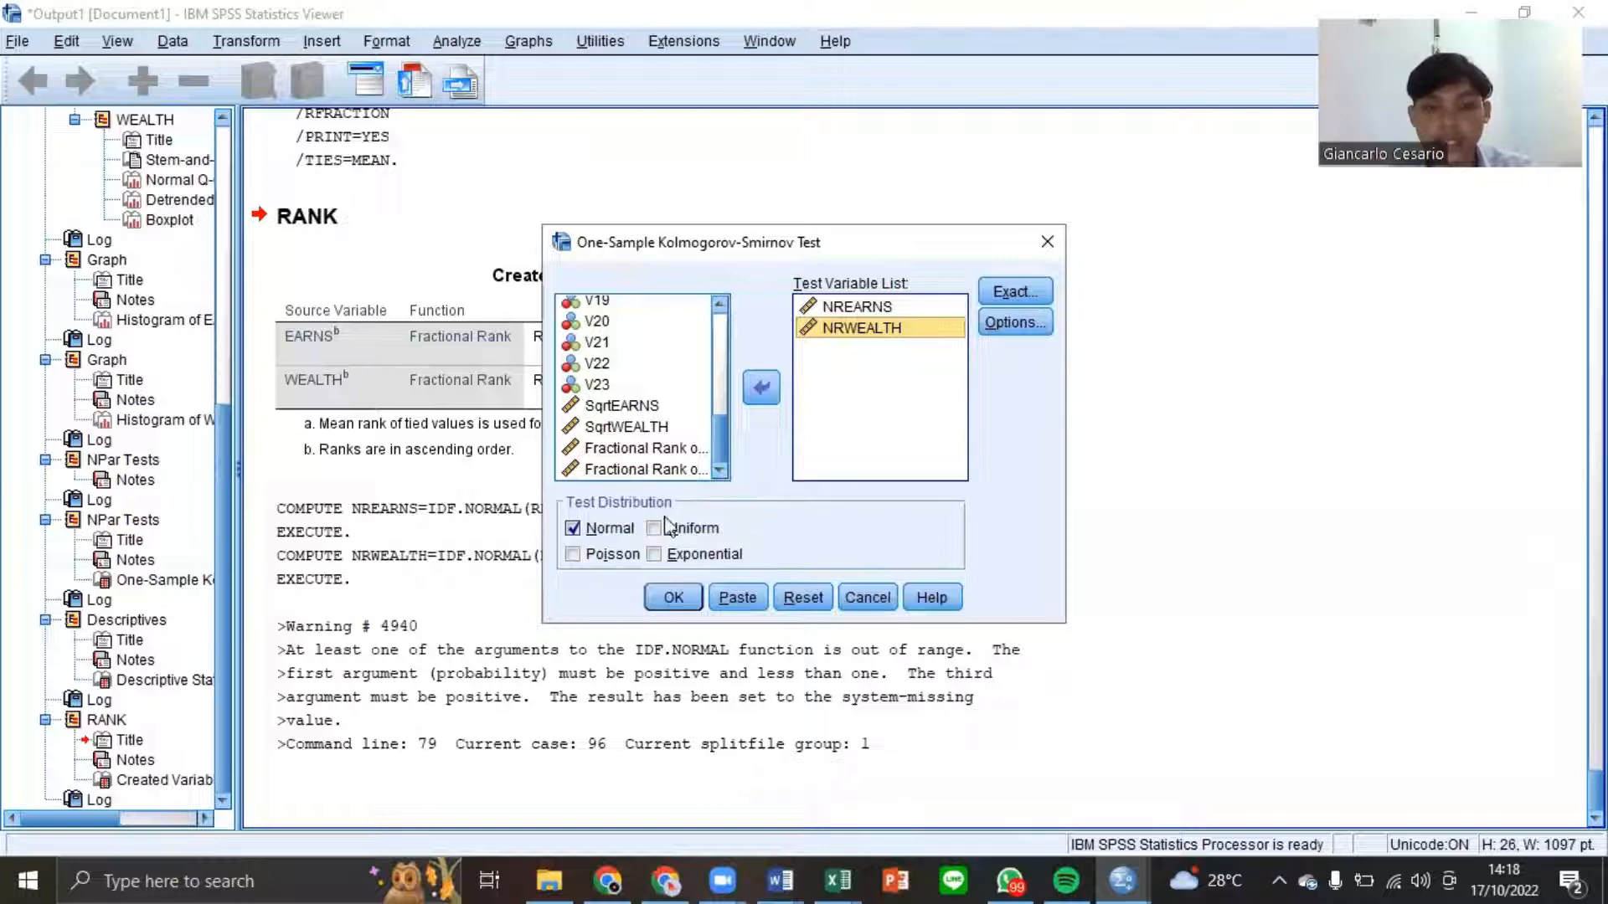
left_click(674, 597)
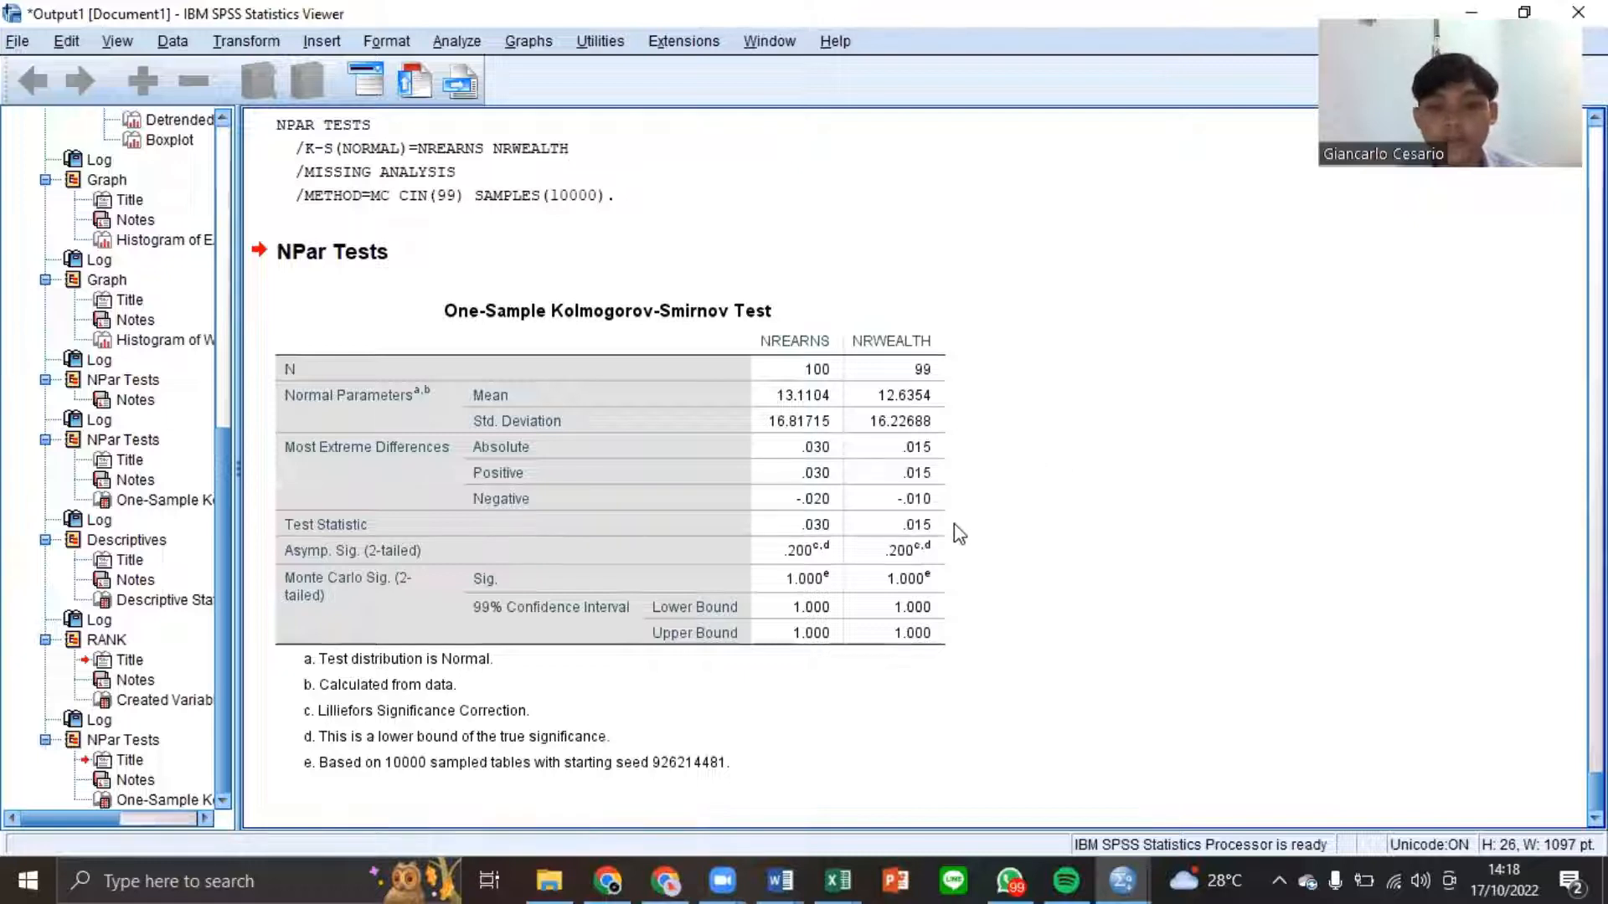
left_click(890, 548)
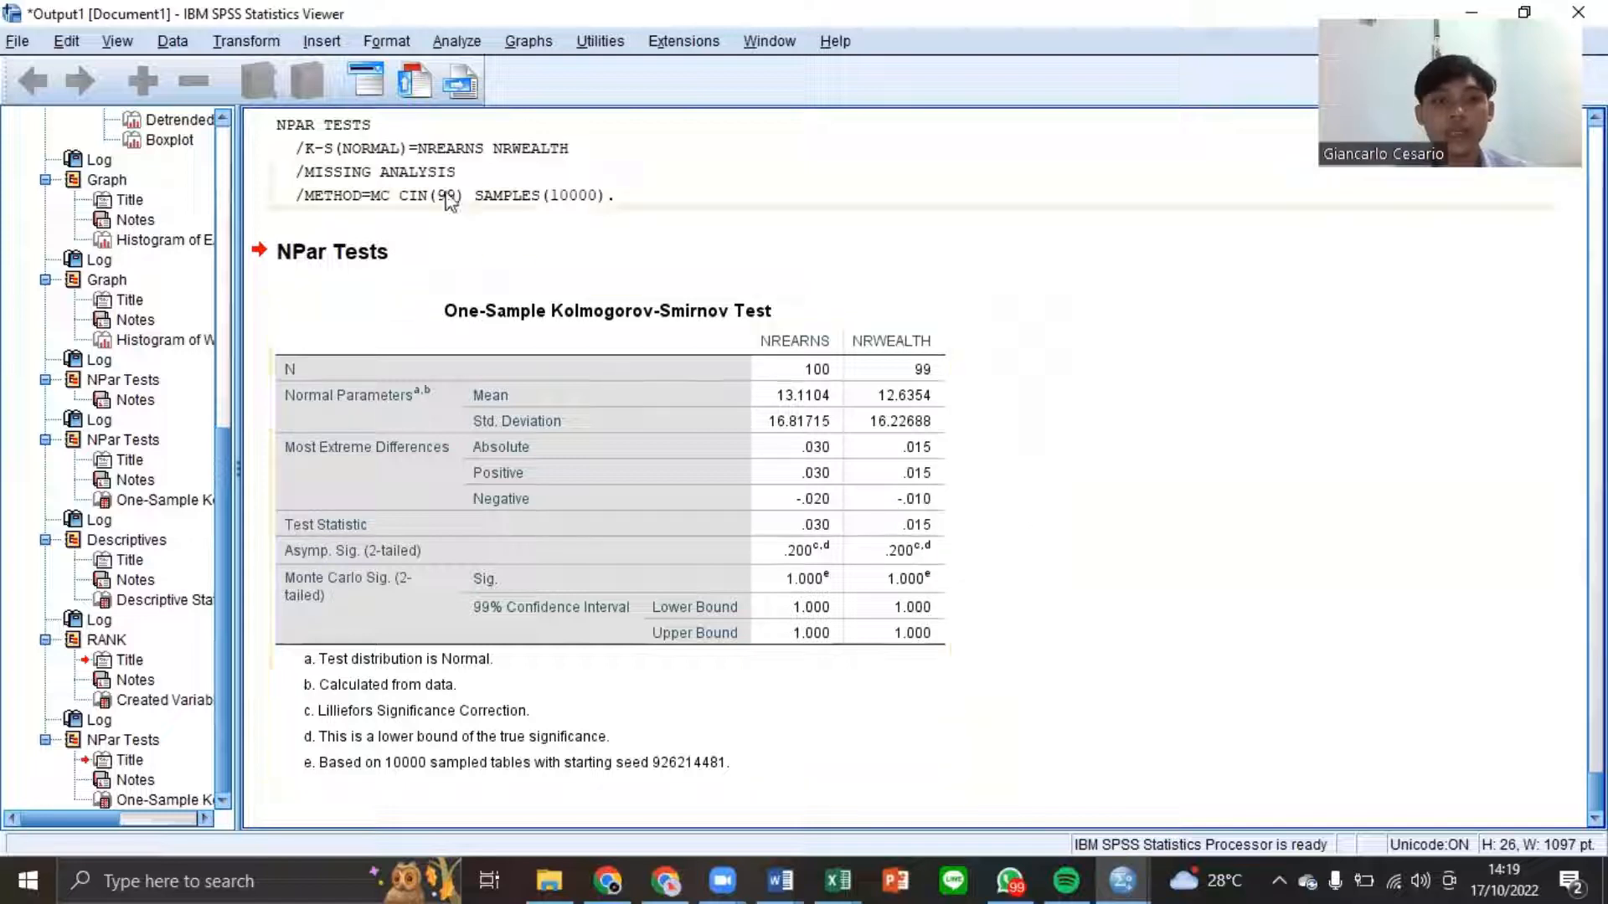
- Start a legacy histogram and remove WEALTH as the plotted variable
left_click(534, 43)
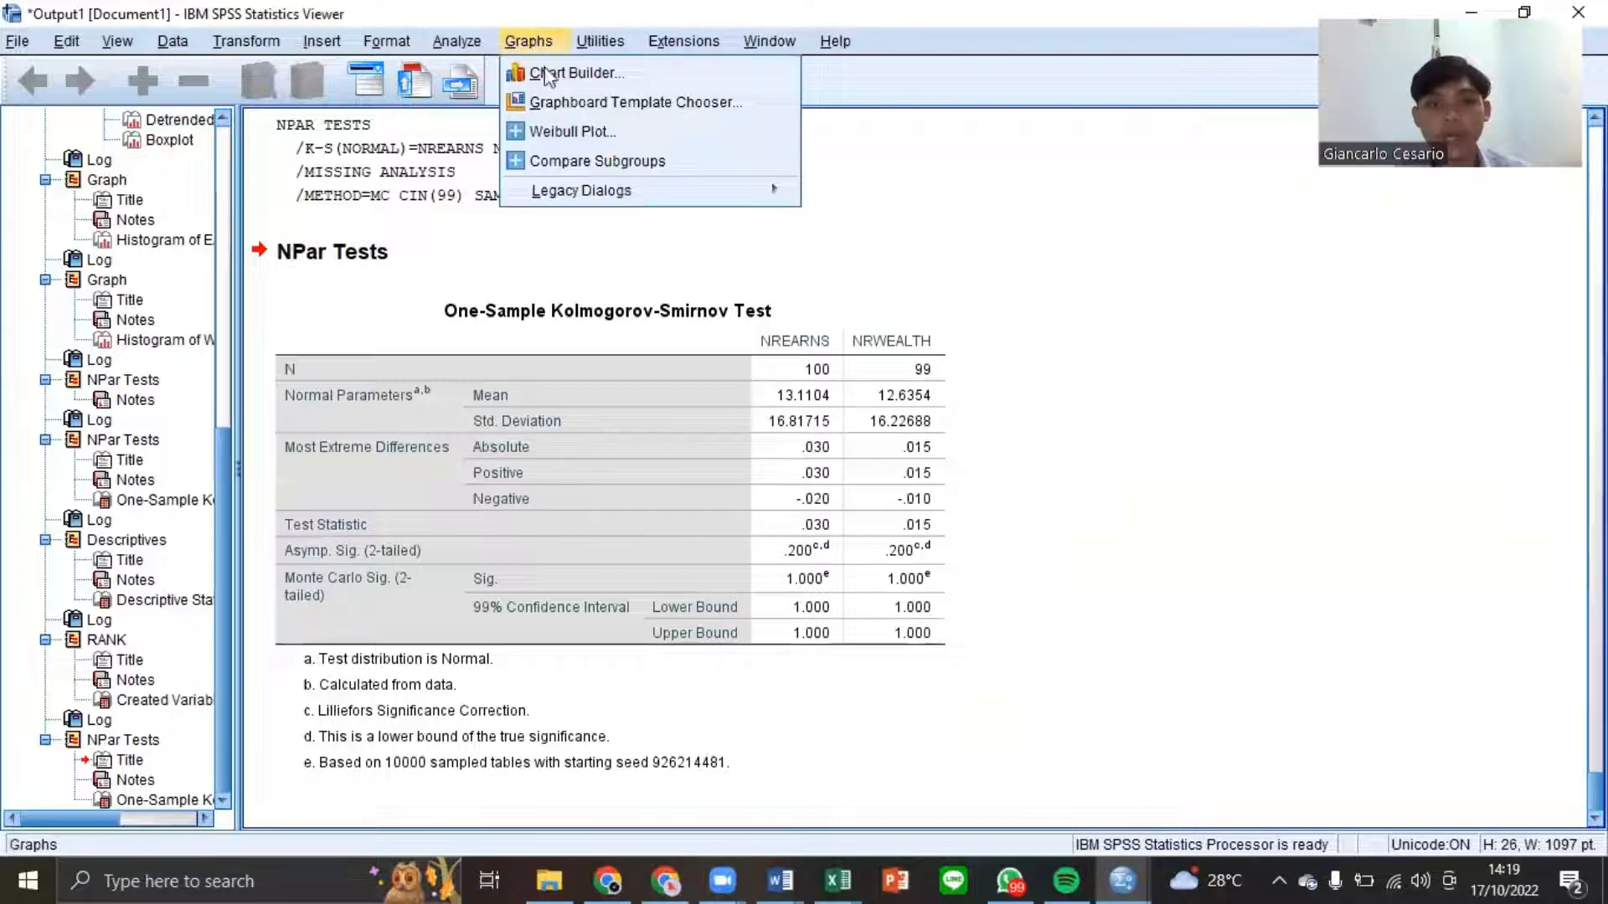
mouse_move(566, 198)
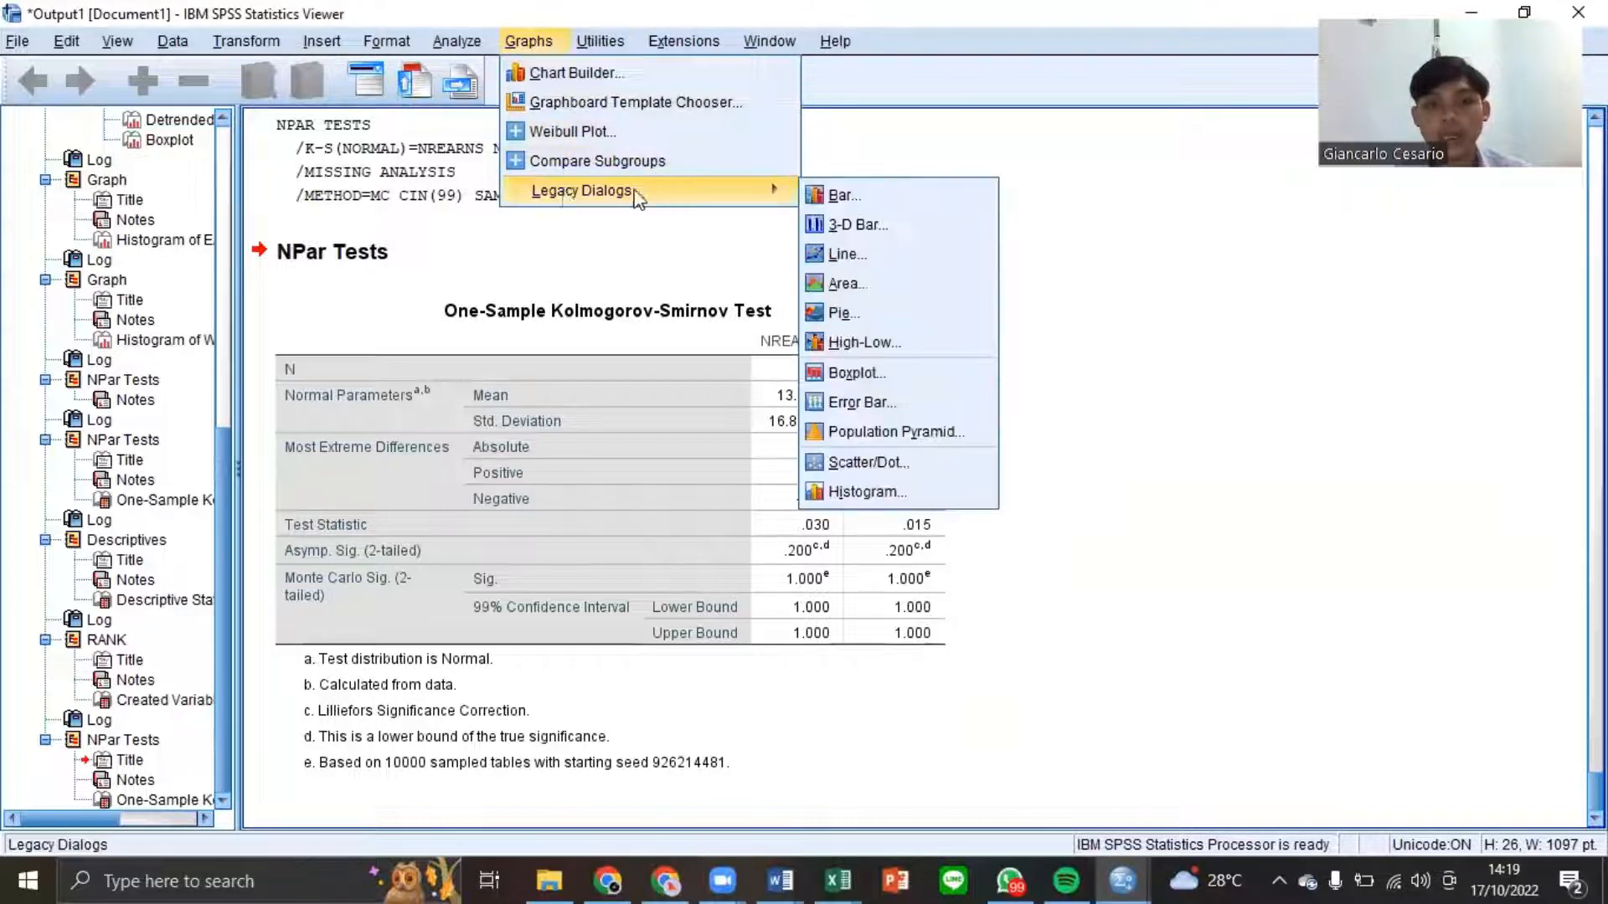
left_click(947, 495)
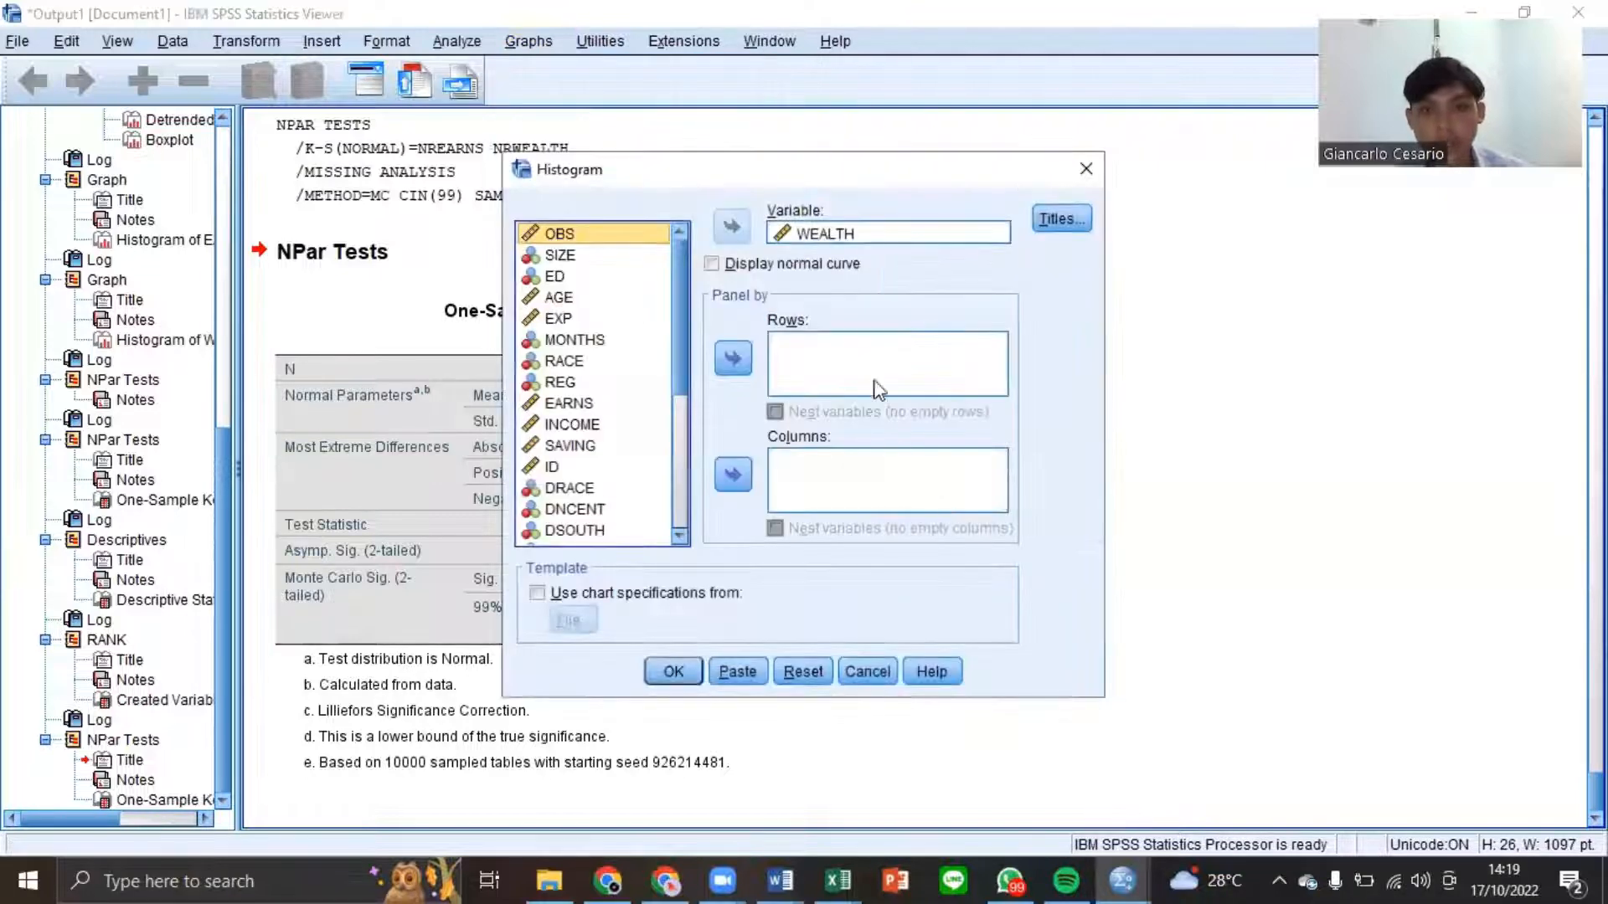
left_click(869, 235)
left_click(748, 228)
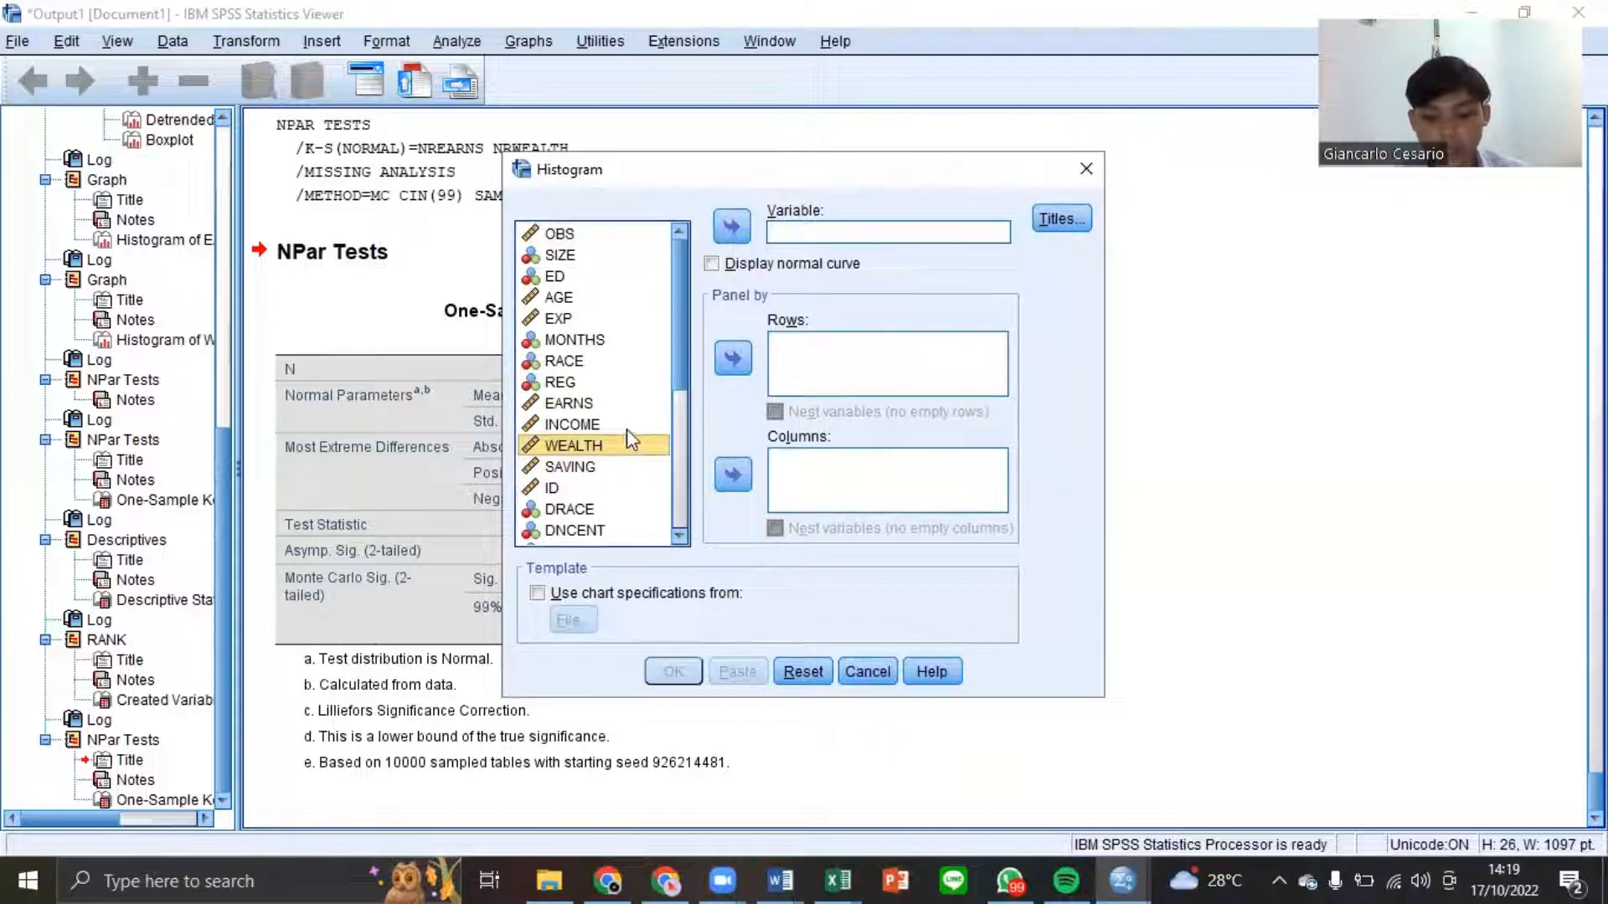
- Set NREARNS as the histogram variable, display the normal curve, and generate the chart
scroll(627, 430, "down", 5)
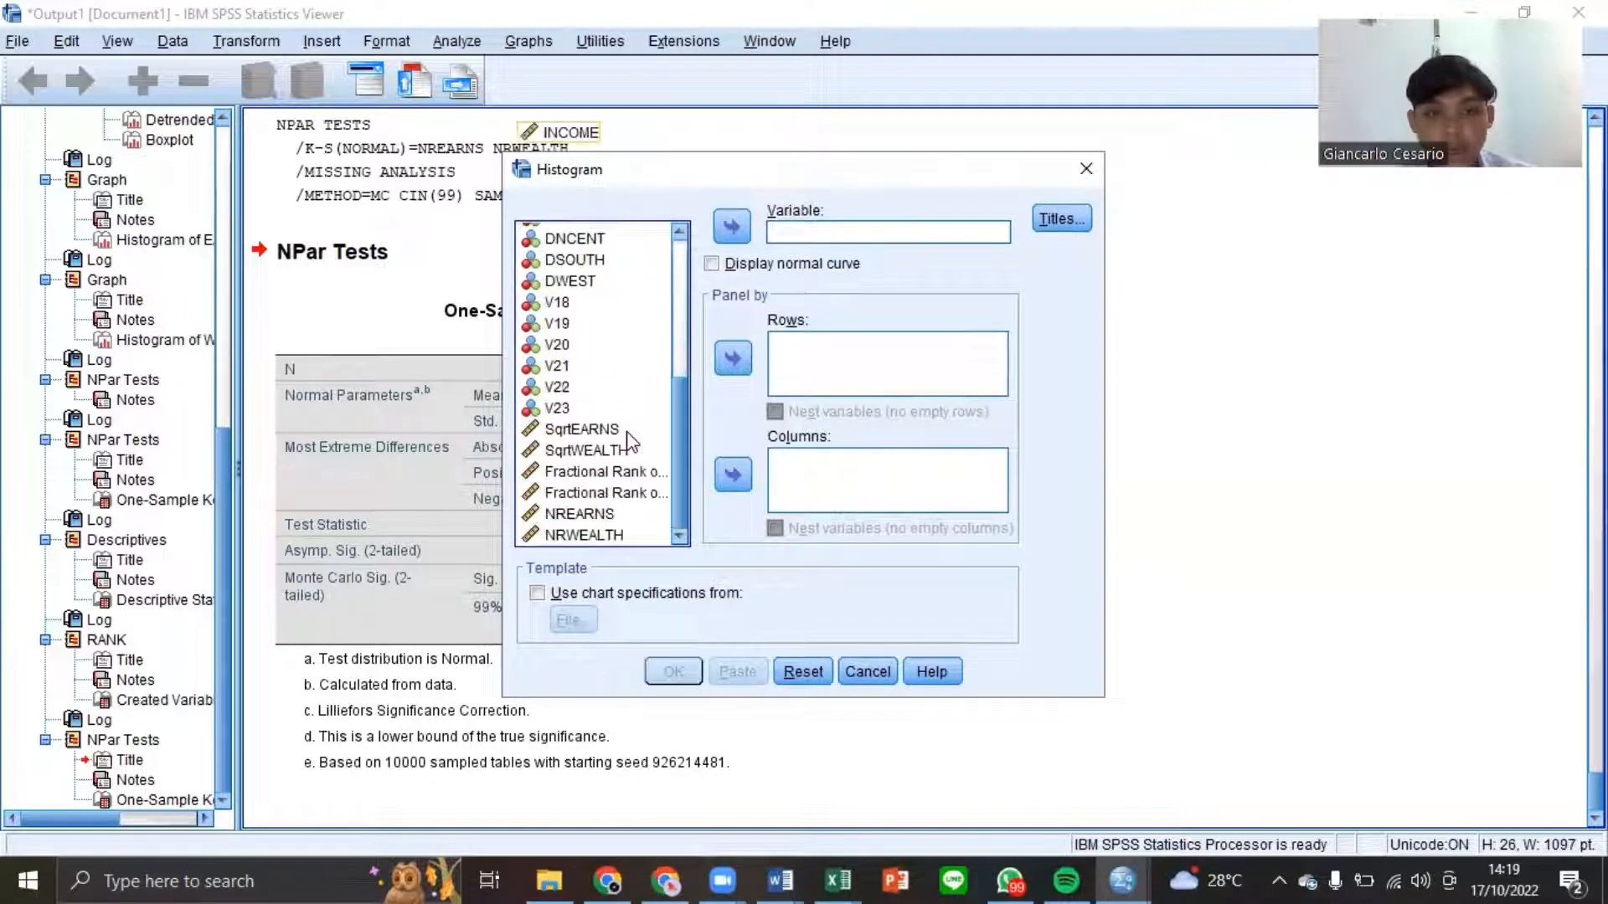
left_click(624, 513)
left_click(725, 239)
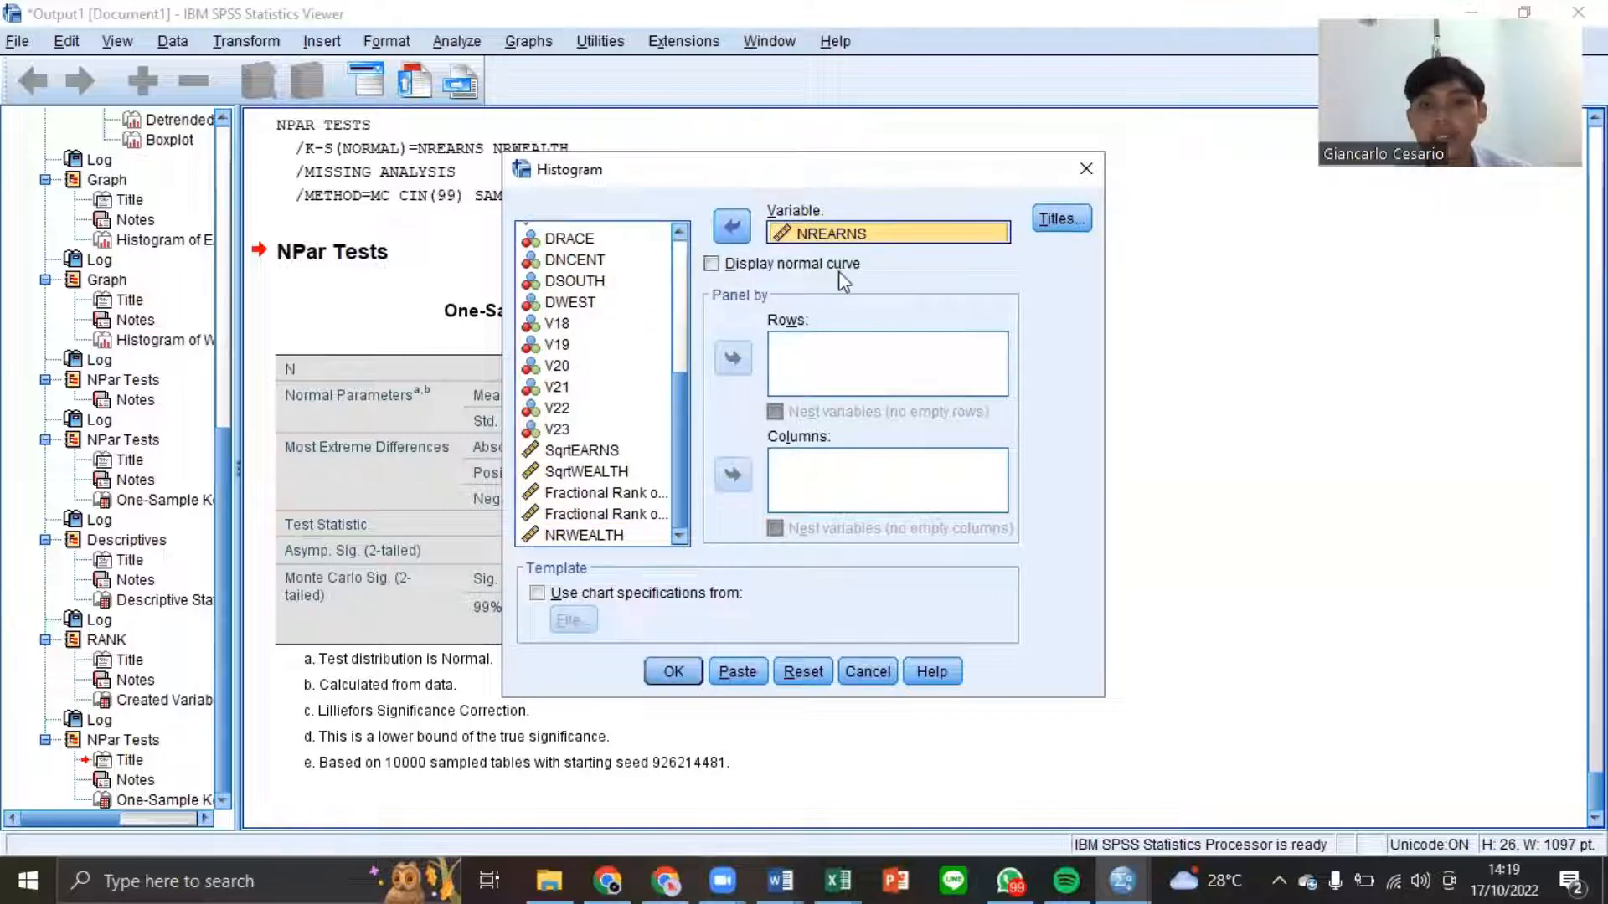
left_click(712, 267)
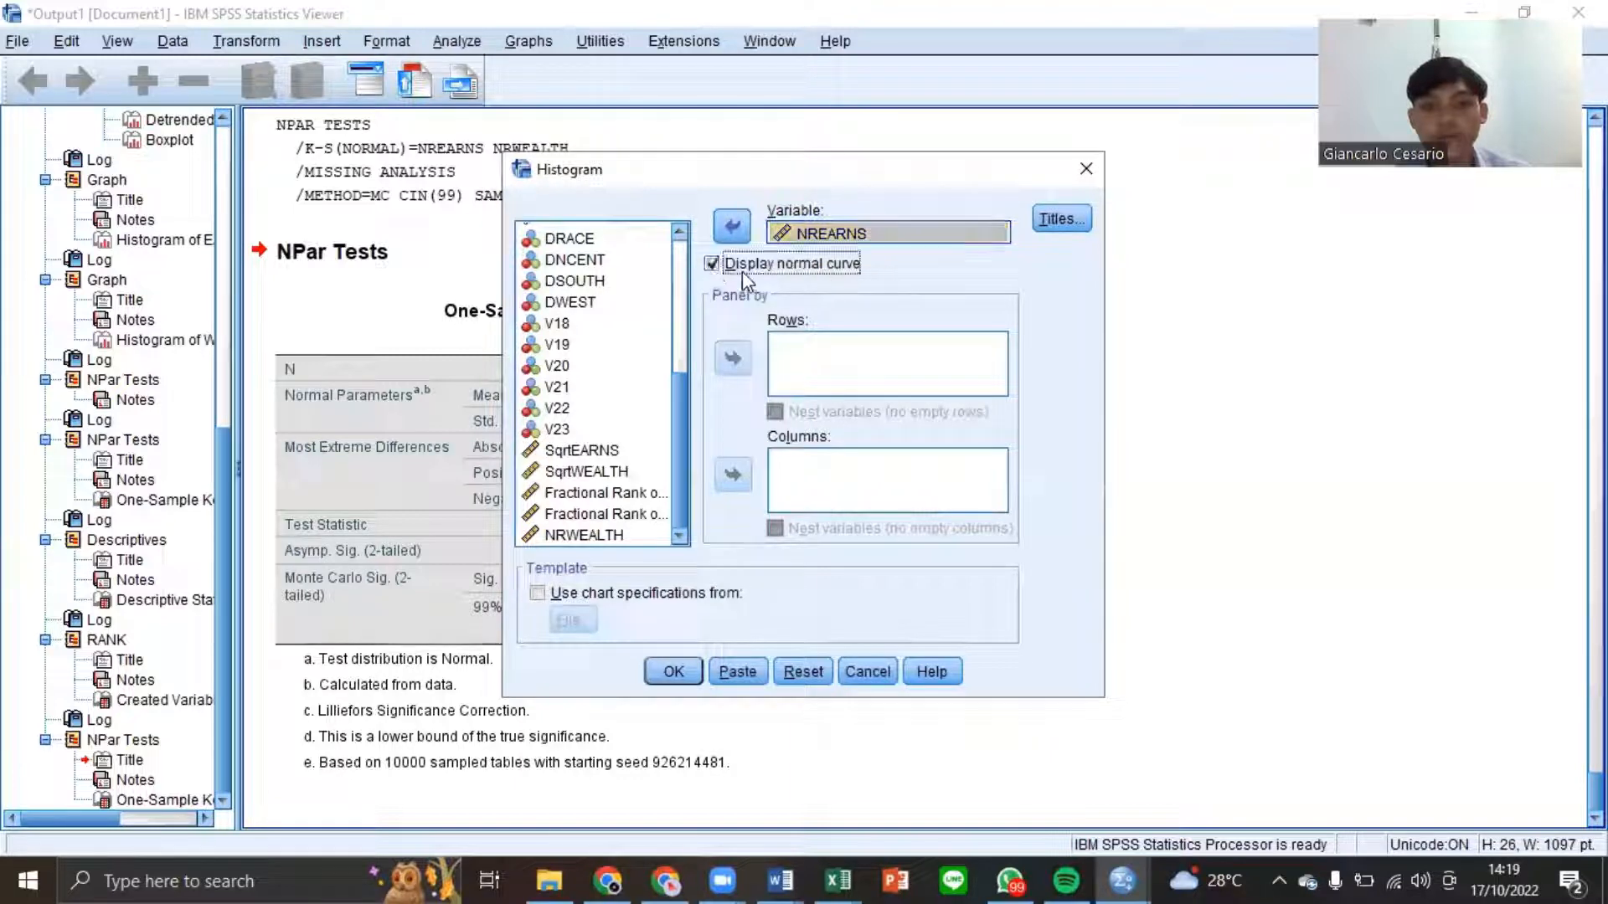
left_click(677, 677)
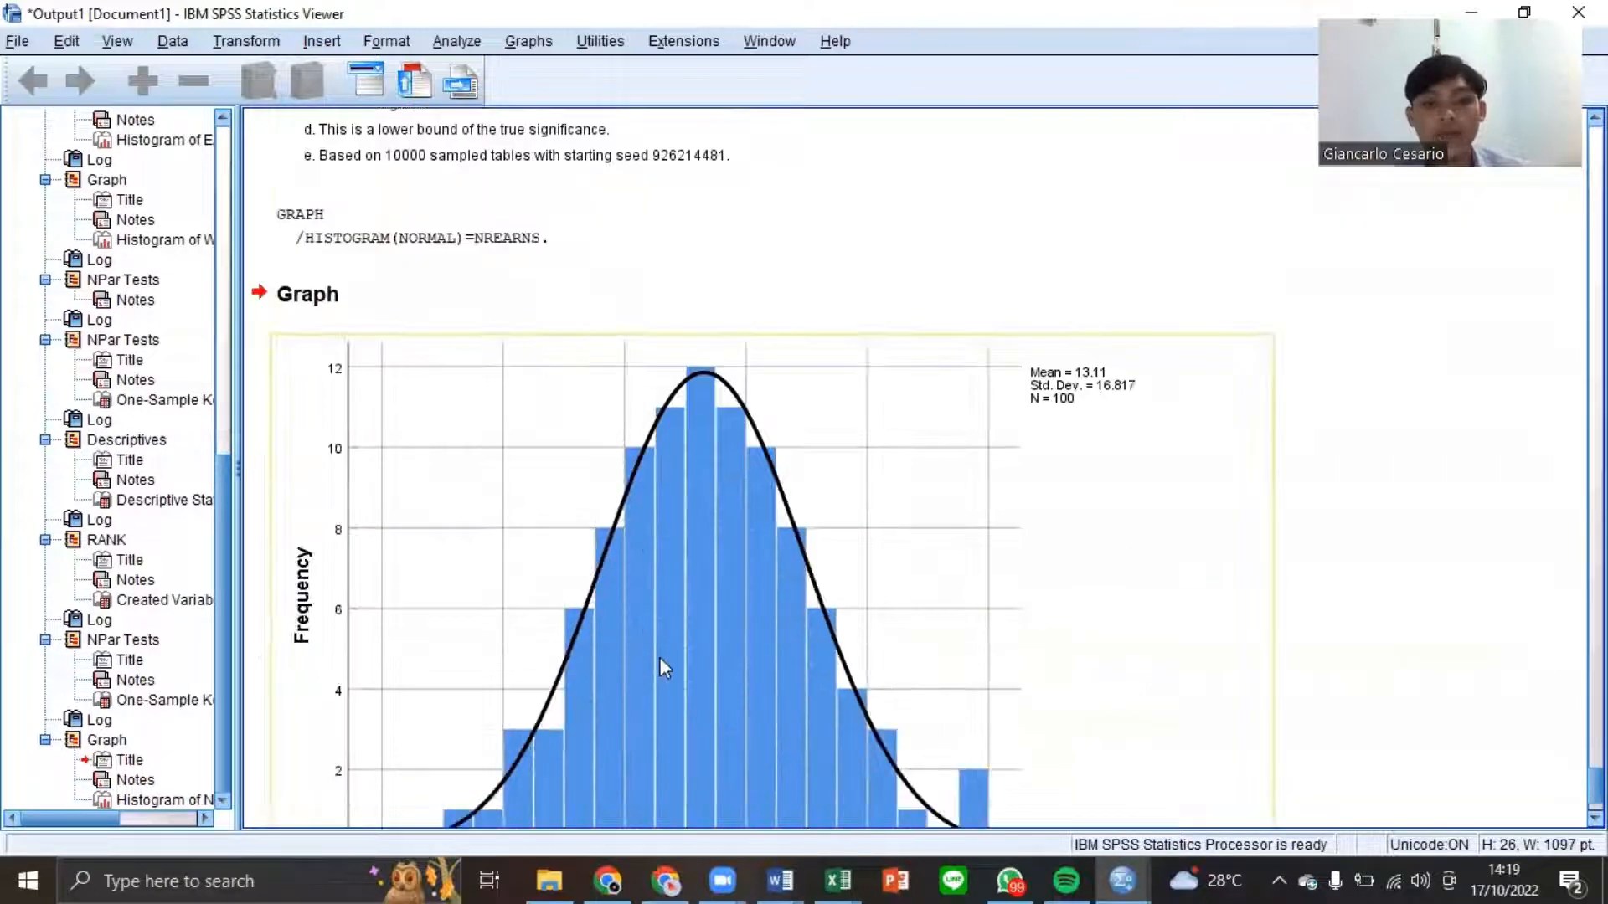
scroll(670, 654, "down", 3)
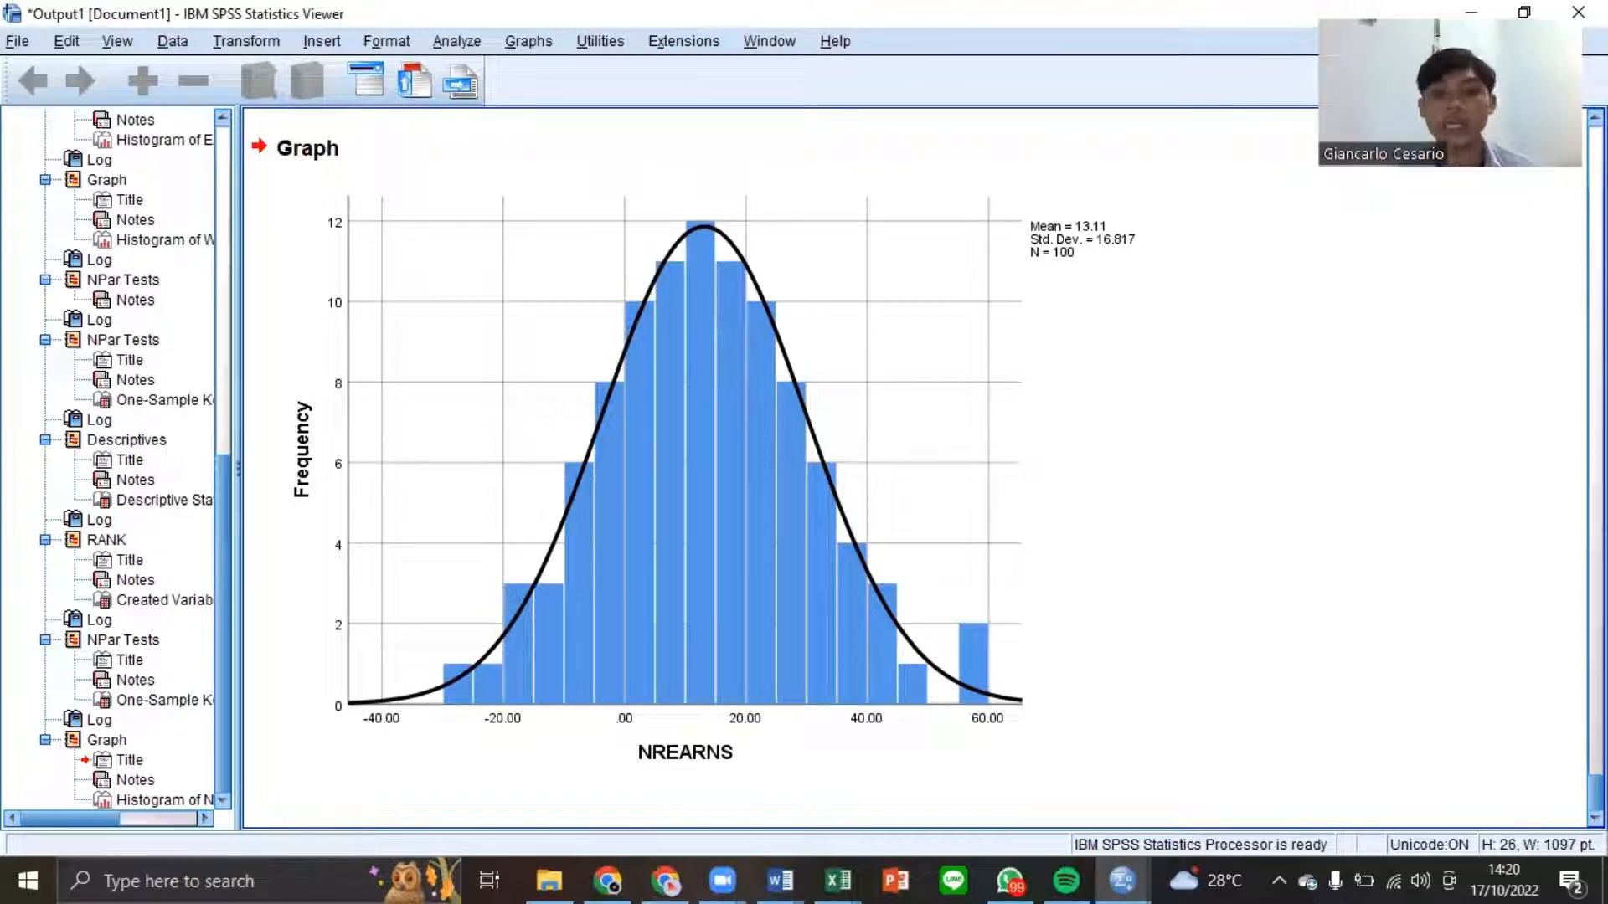
left_click(1239, 461)
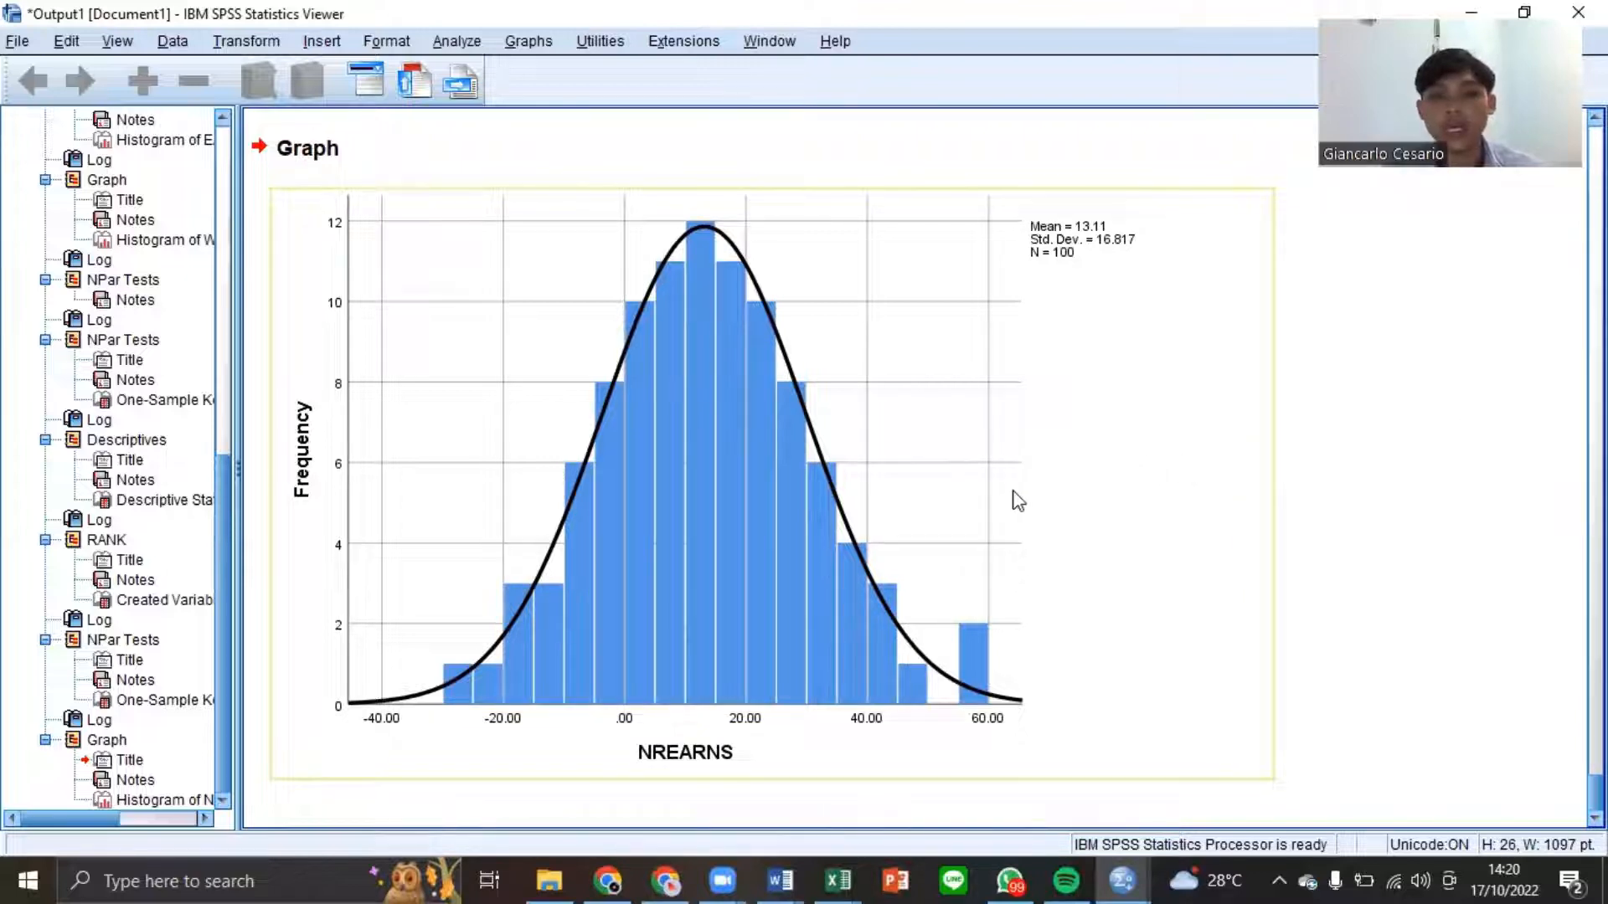
- Compare the original EARNS histogram with the NREARNS histogram in the output document
scroll(1017, 500, "up", 20)
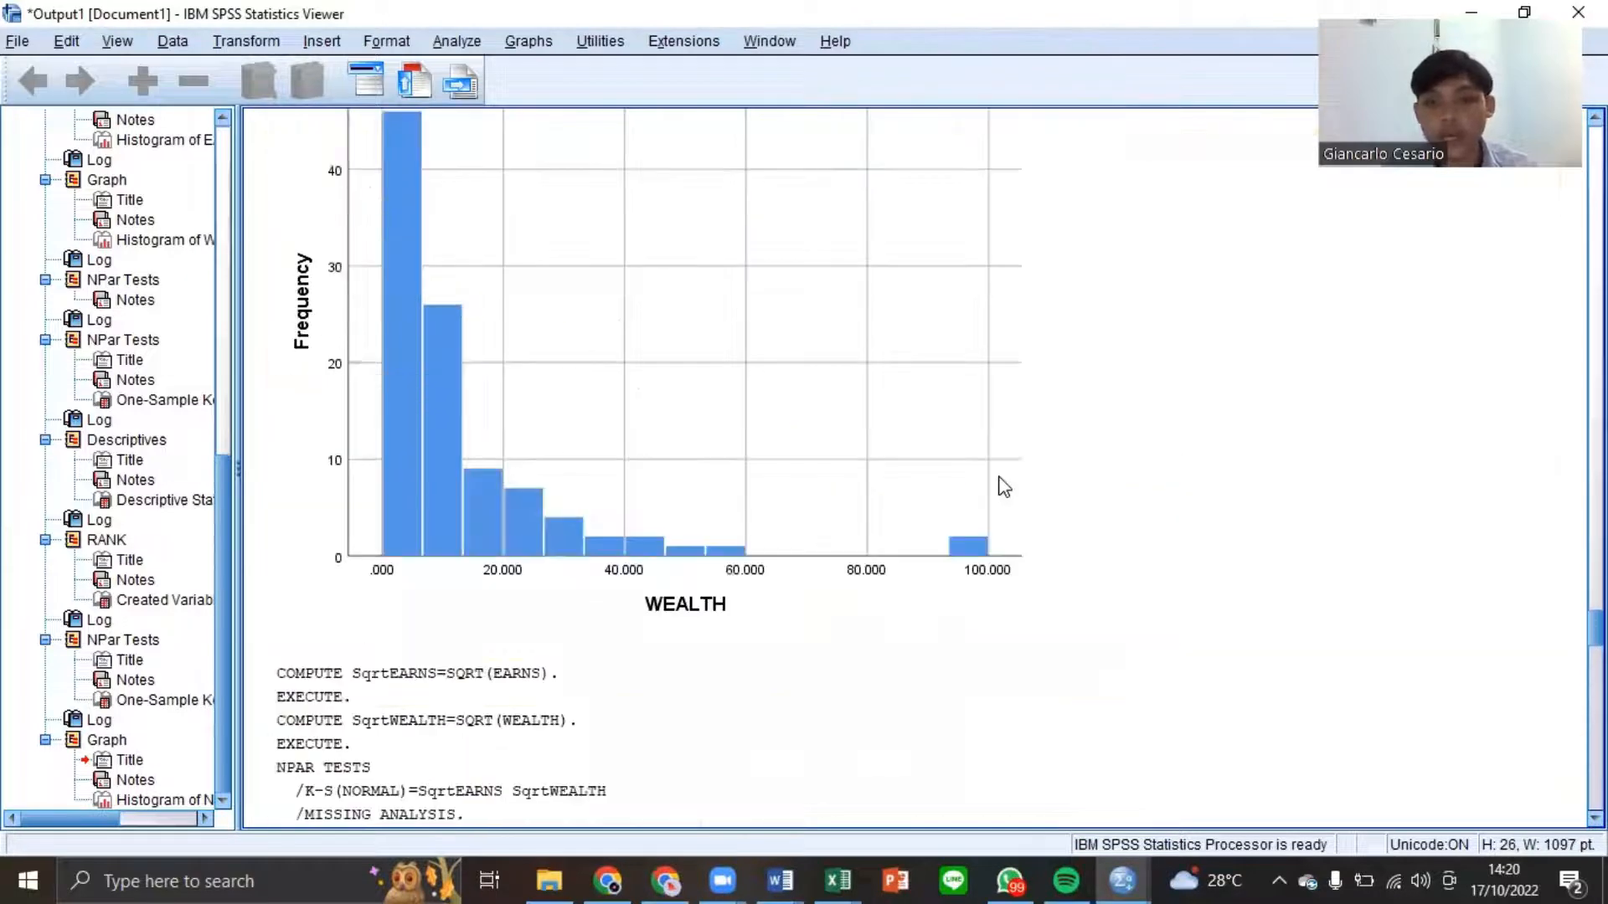
scroll(1003, 489, "up", 8)
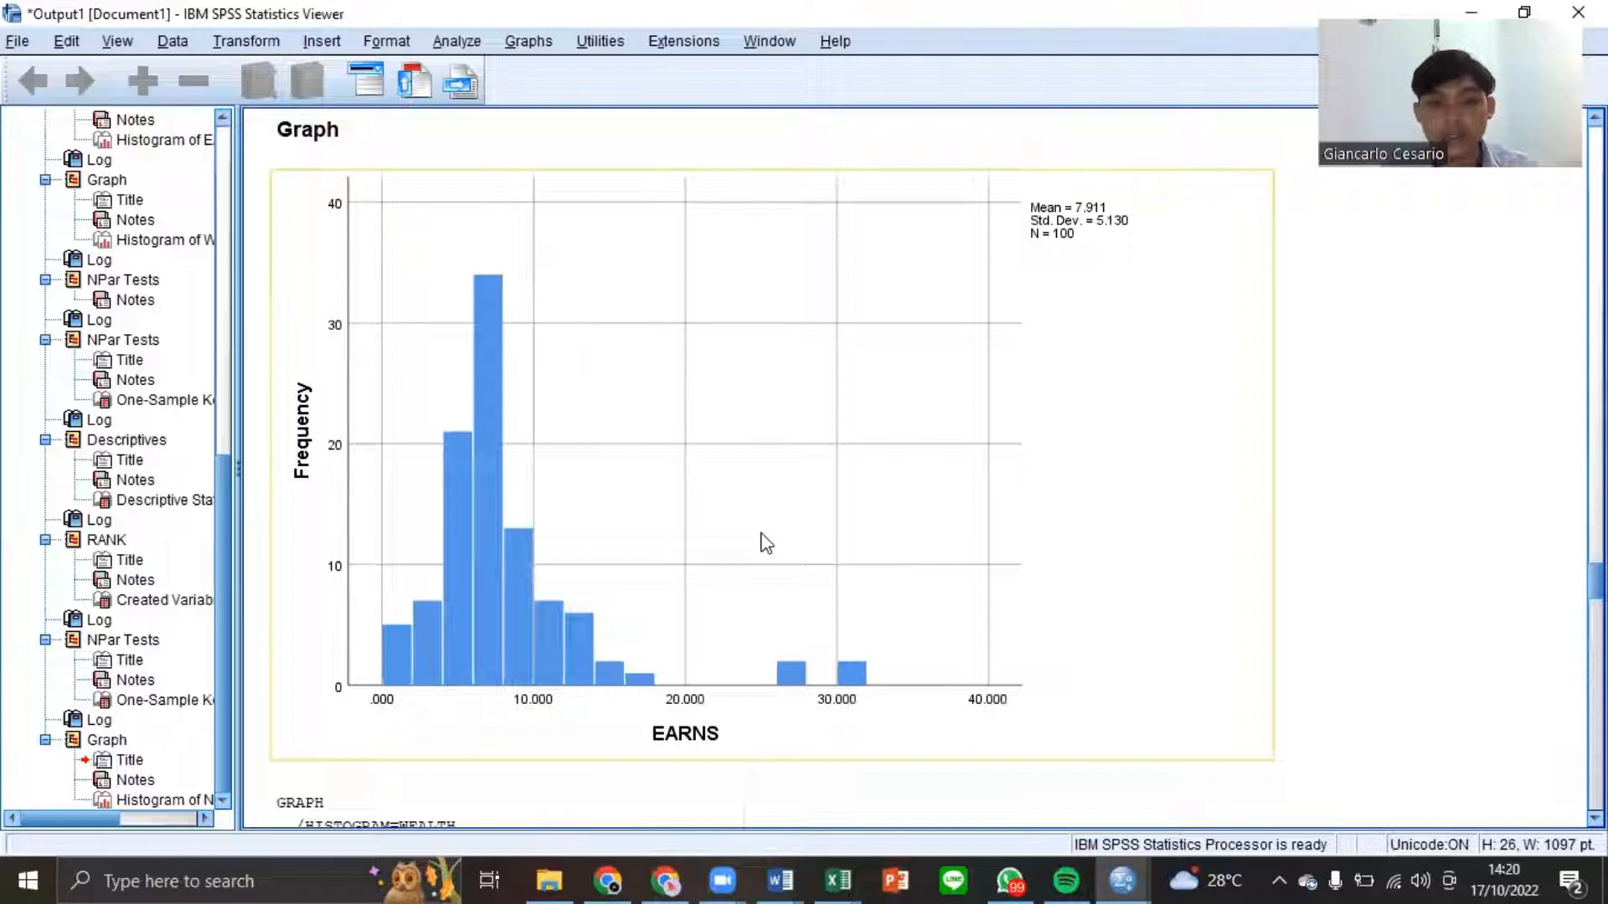
scroll(763, 541, "up", 2)
scroll(760, 539, "down", 2)
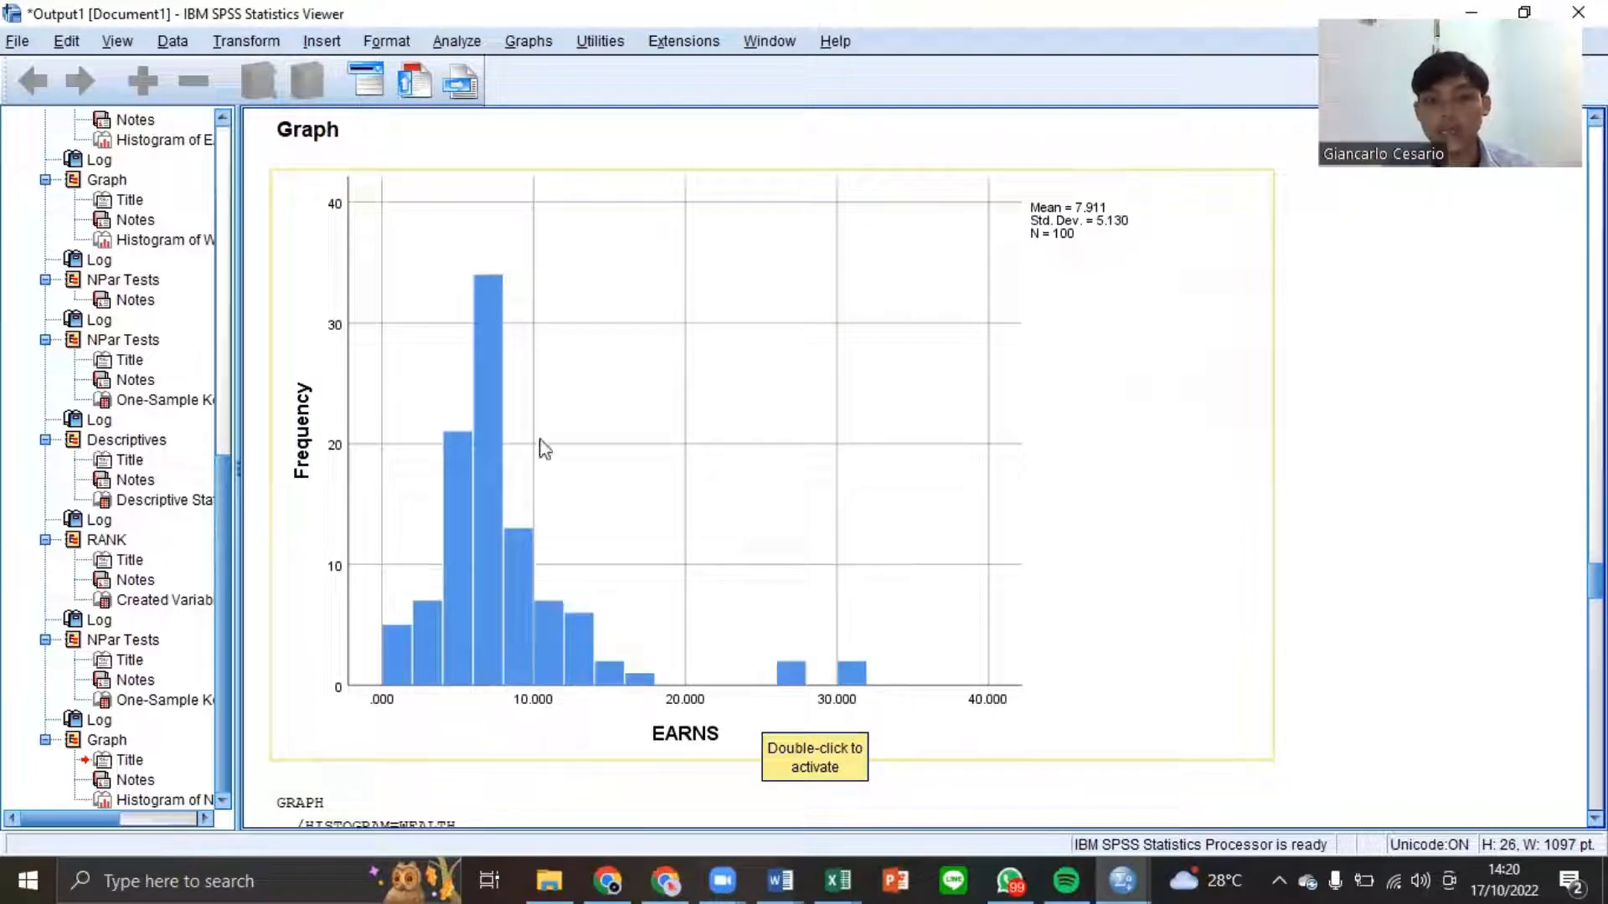
scroll(820, 510, "down", 15)
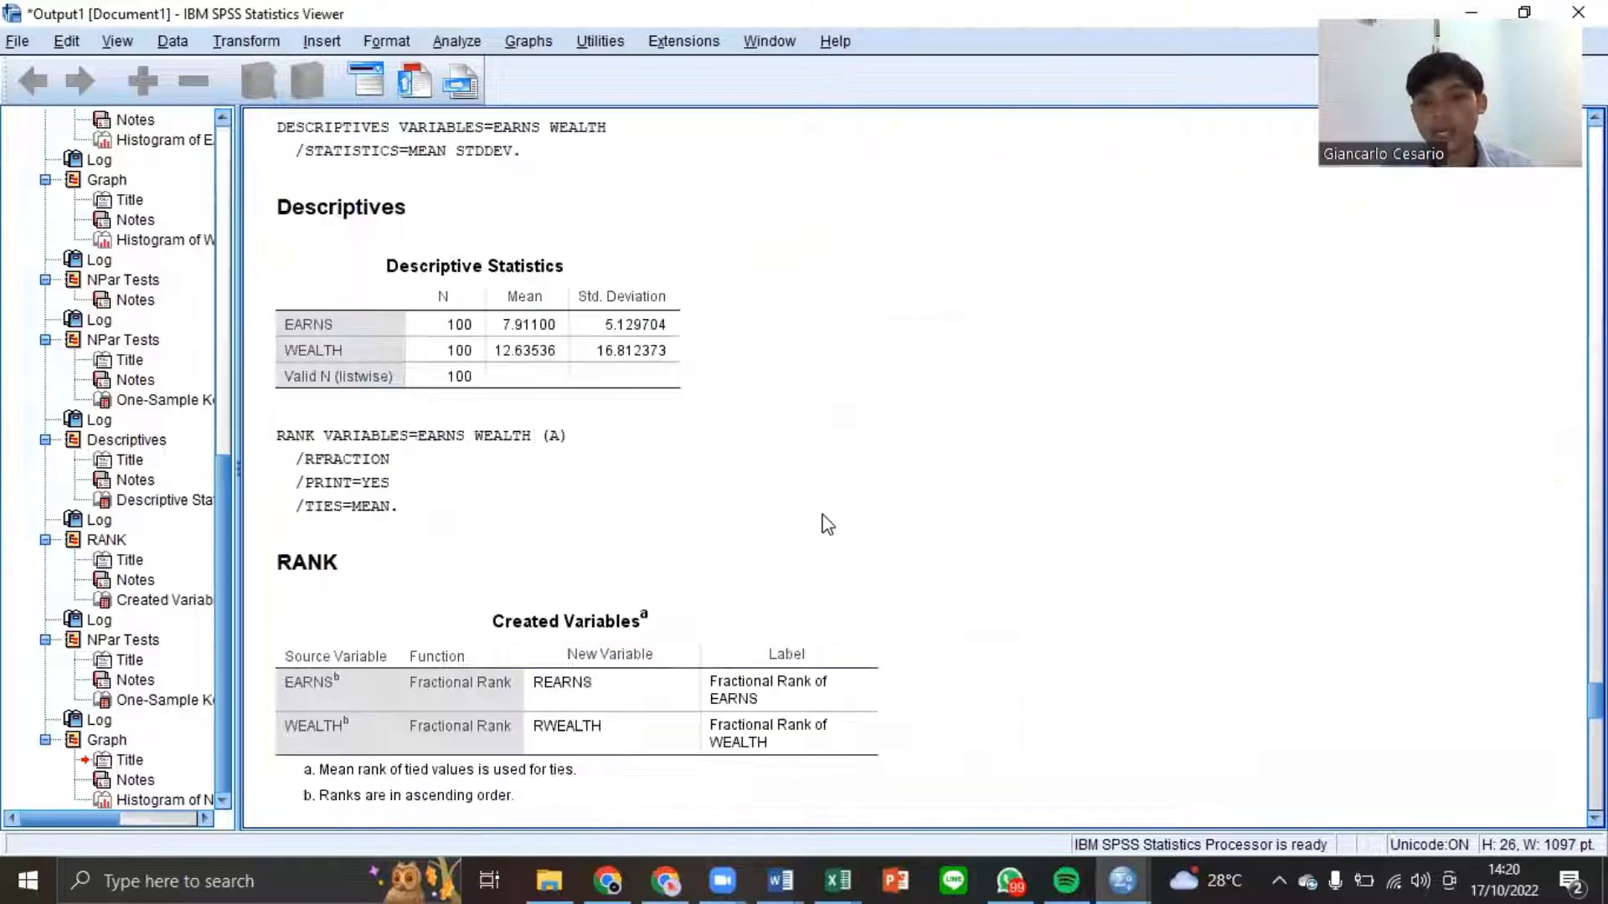
scroll(825, 523, "down", 12)
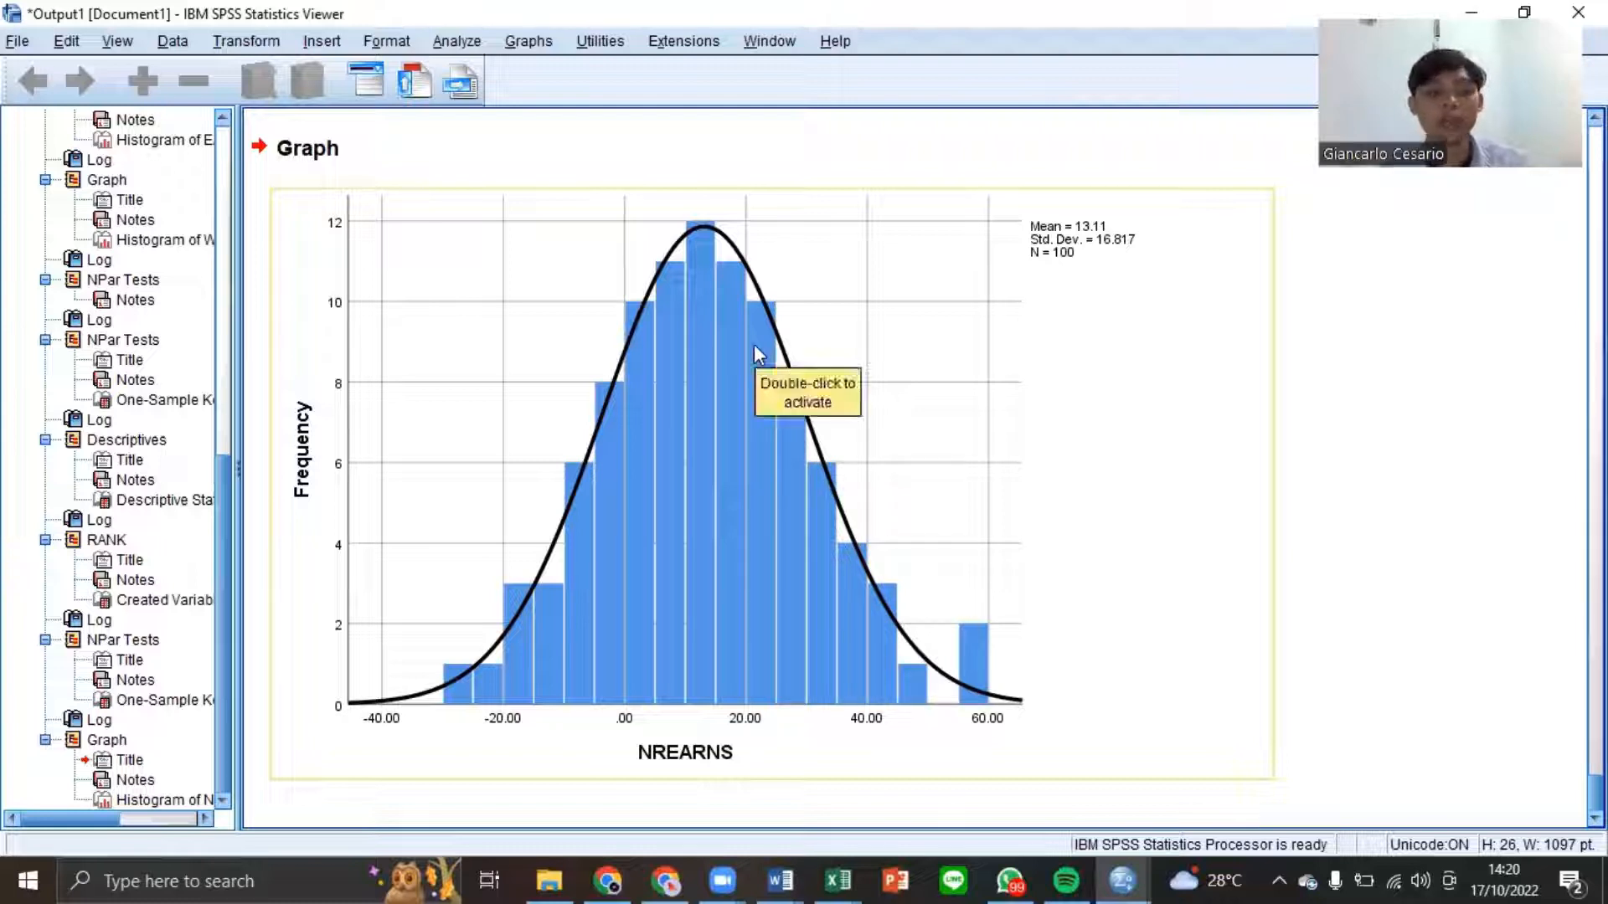
- Start another legacy histogram and remove NREARNS as the plotted variable
left_click(544, 46)
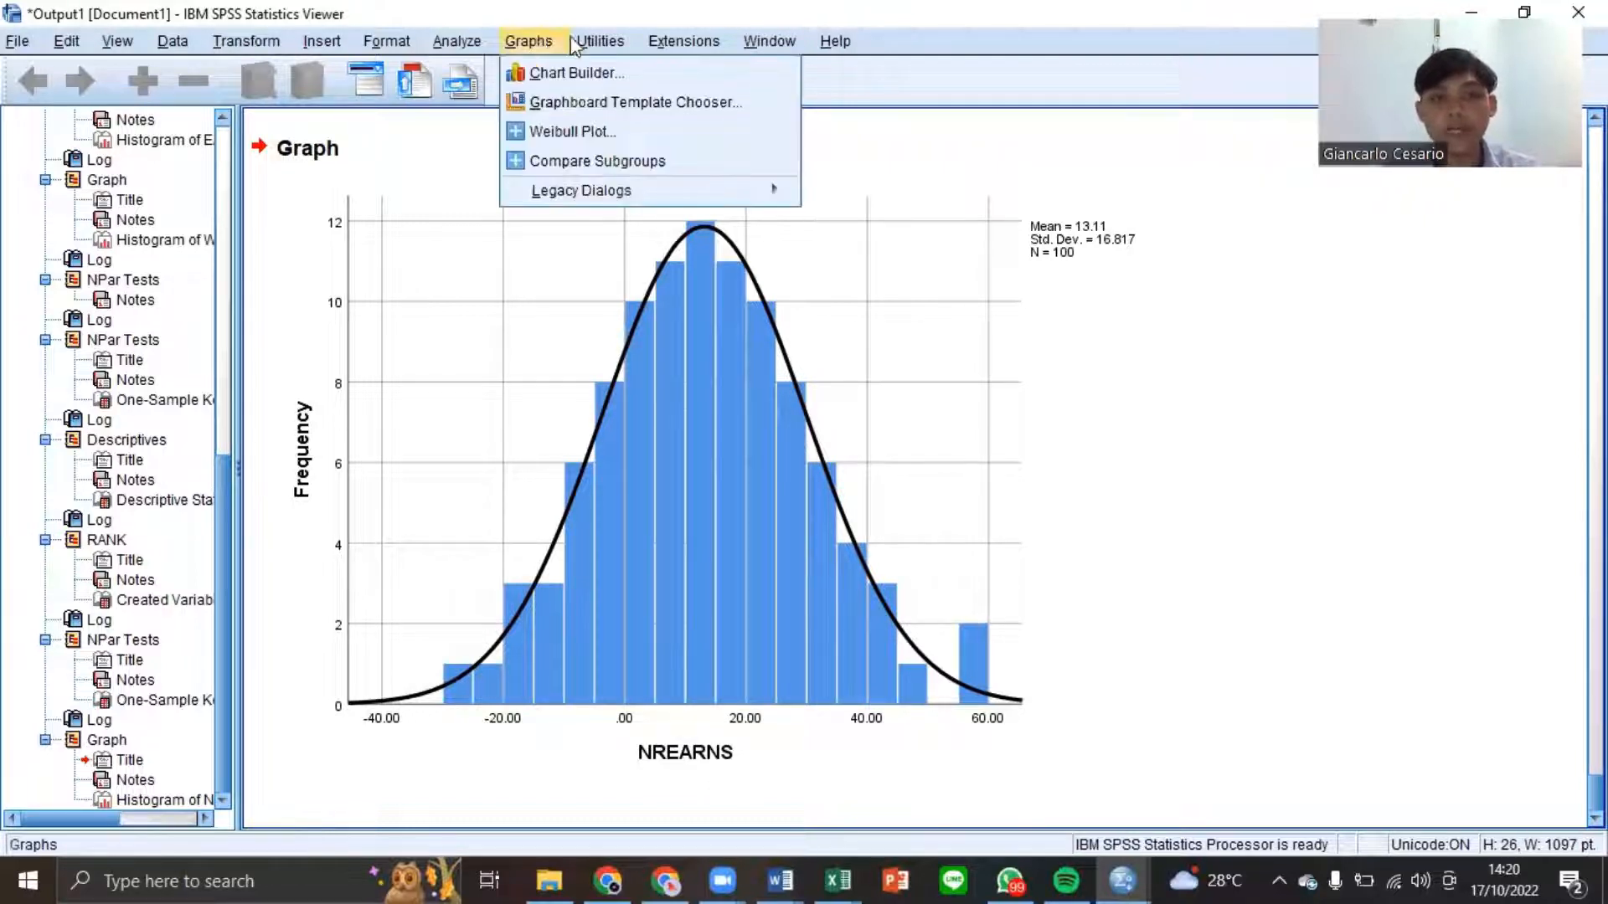
mouse_move(549, 199)
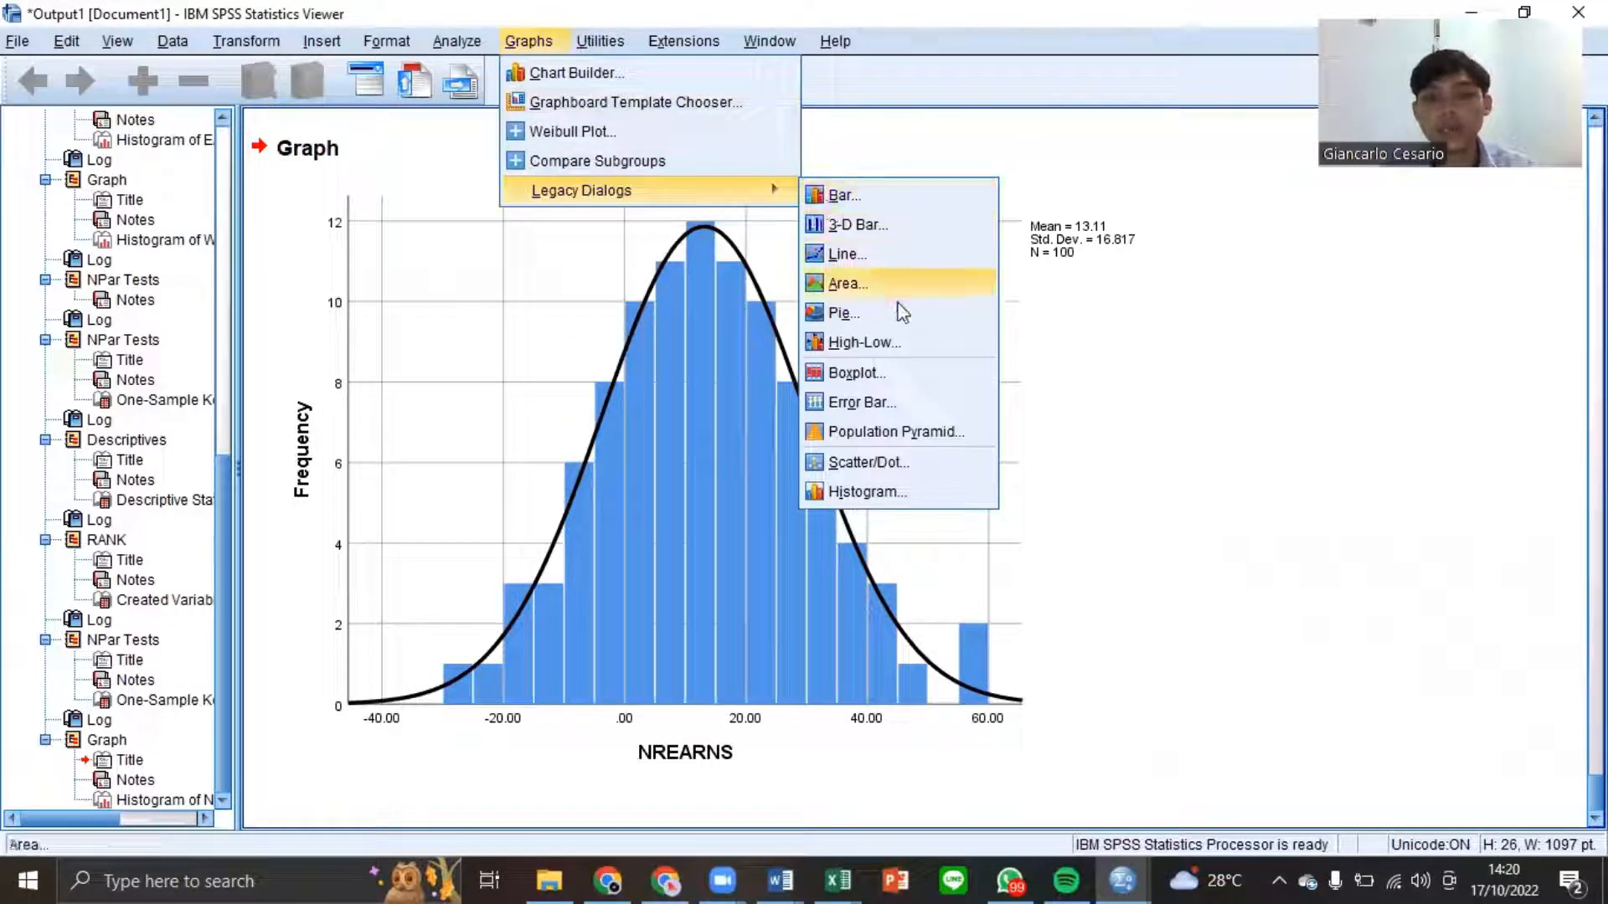
left_click(890, 493)
left_click(831, 233)
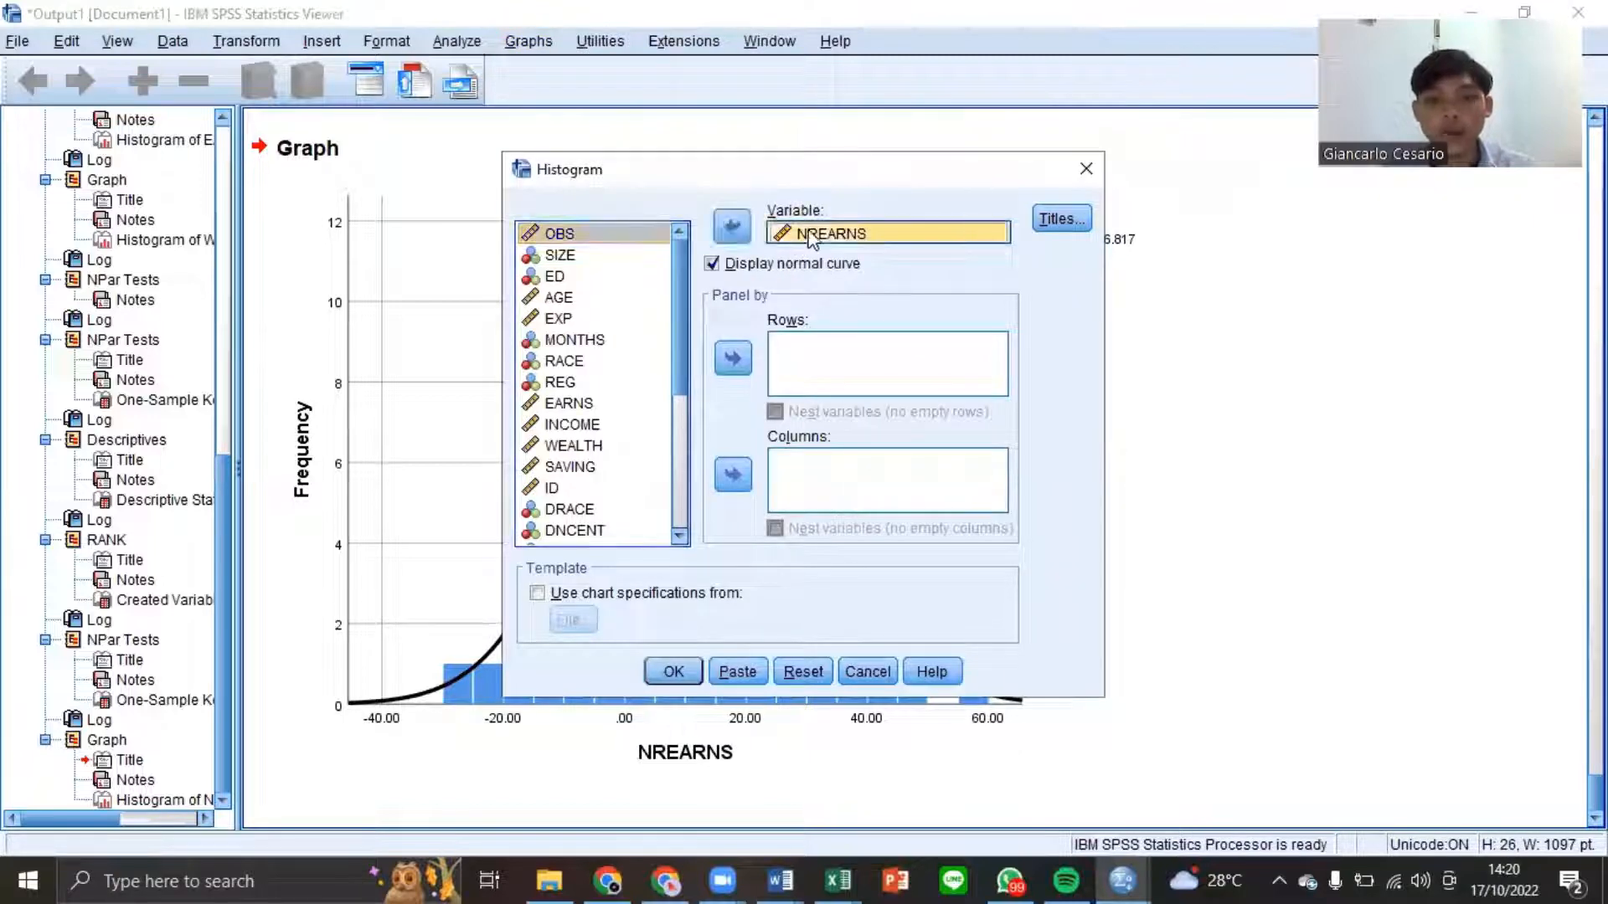
left_click(731, 226)
- Set NRWEALTH as the histogram variable and generate the chart with the normal curve
scroll(578, 385, "down", 1)
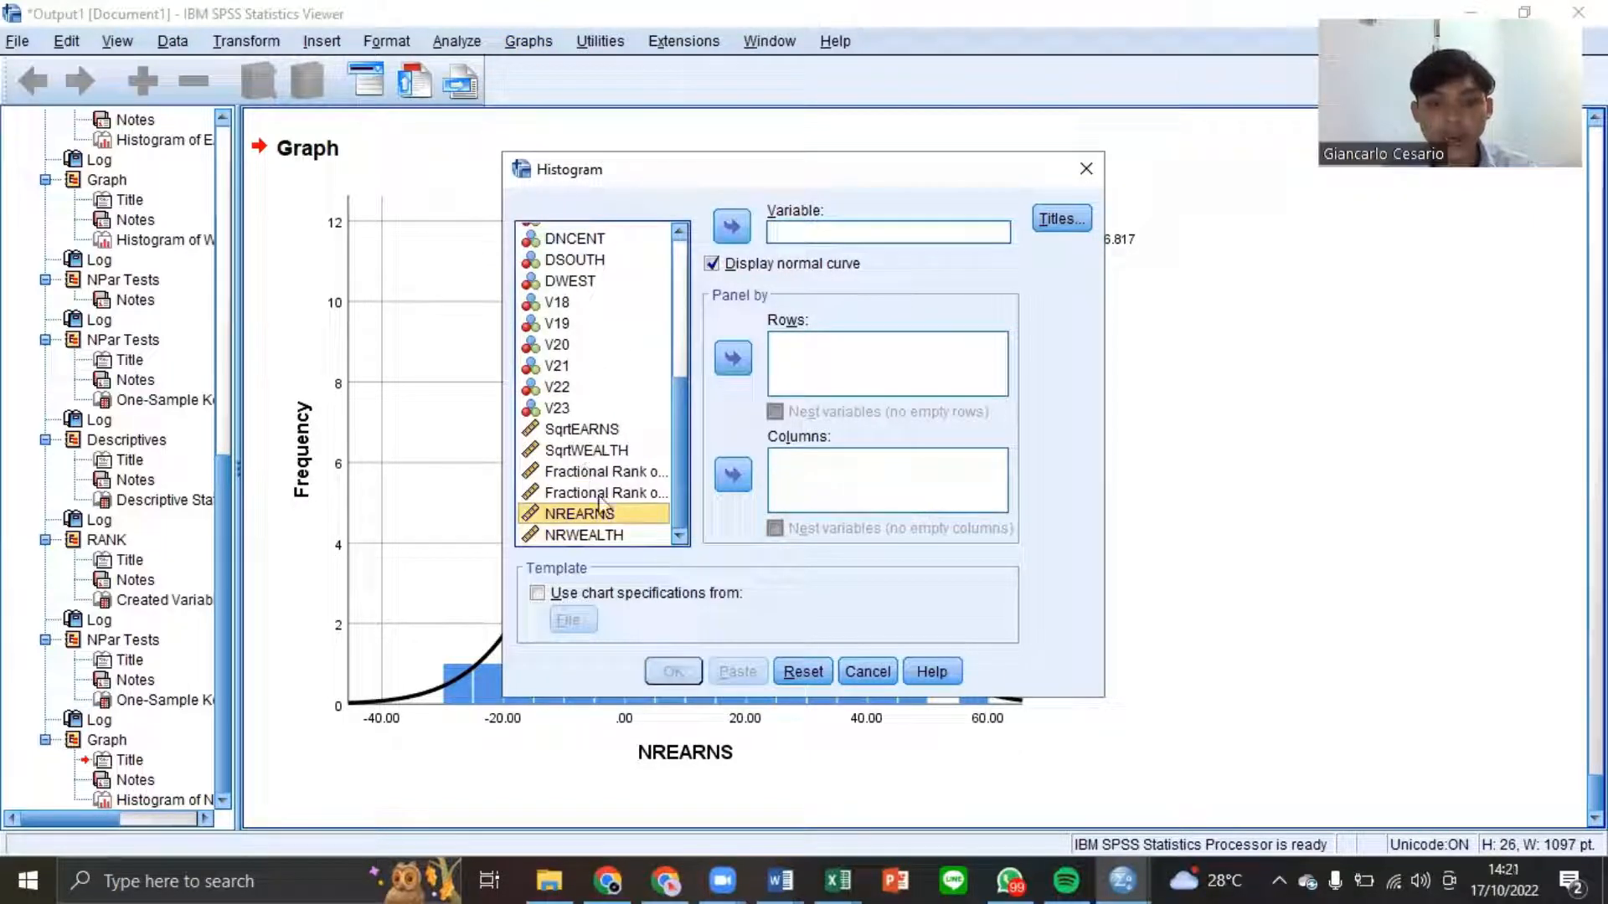
left_click(608, 540)
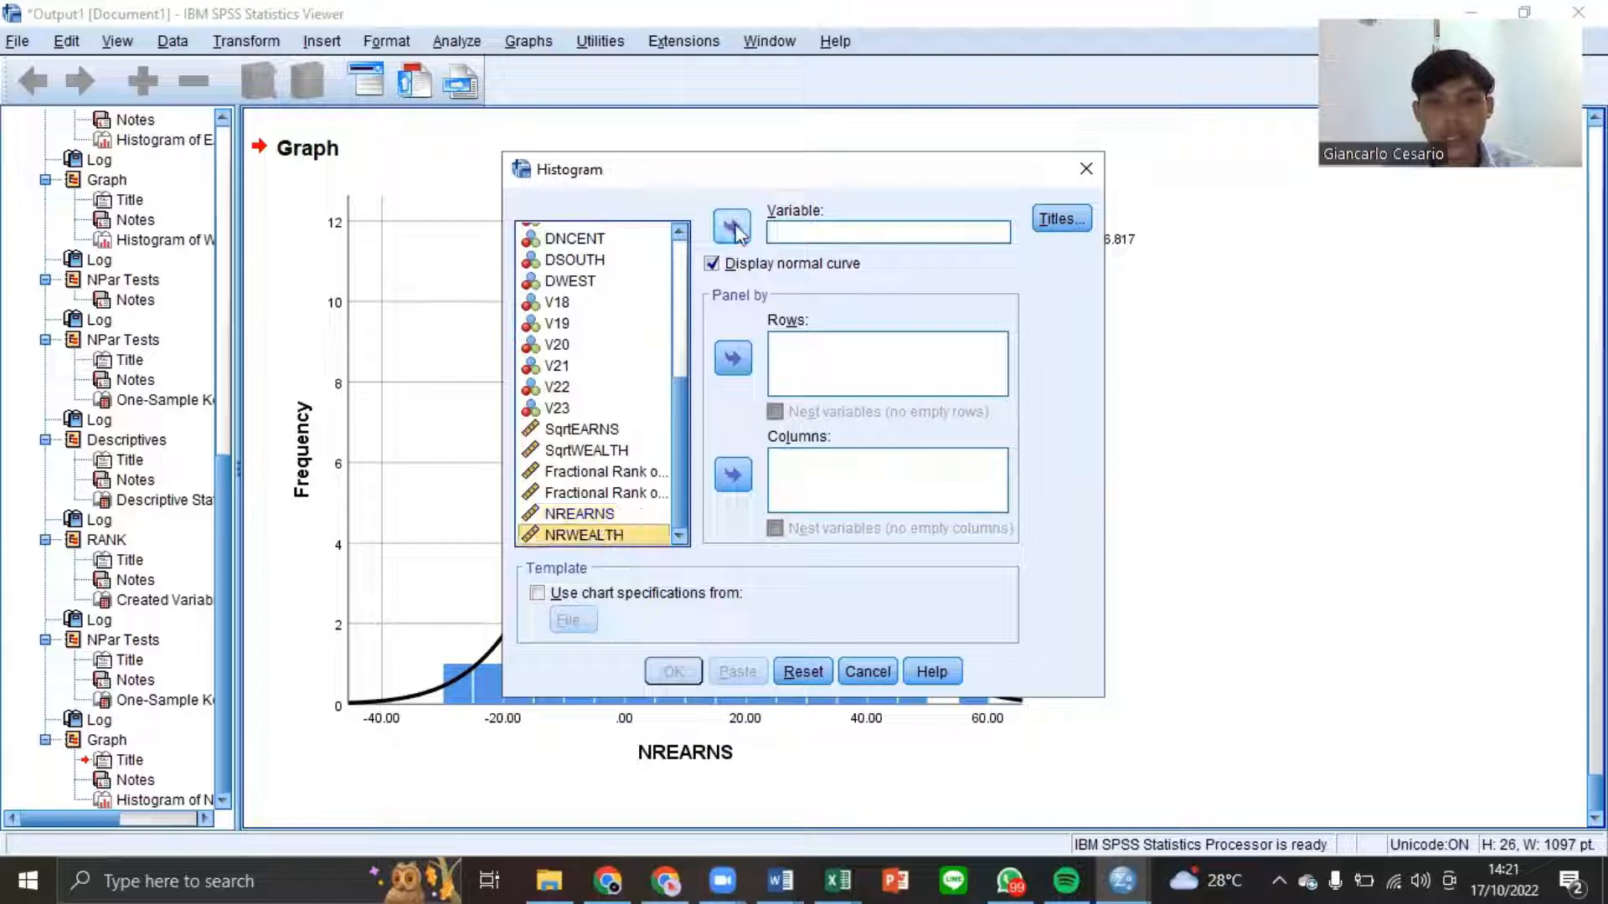
left_click(731, 226)
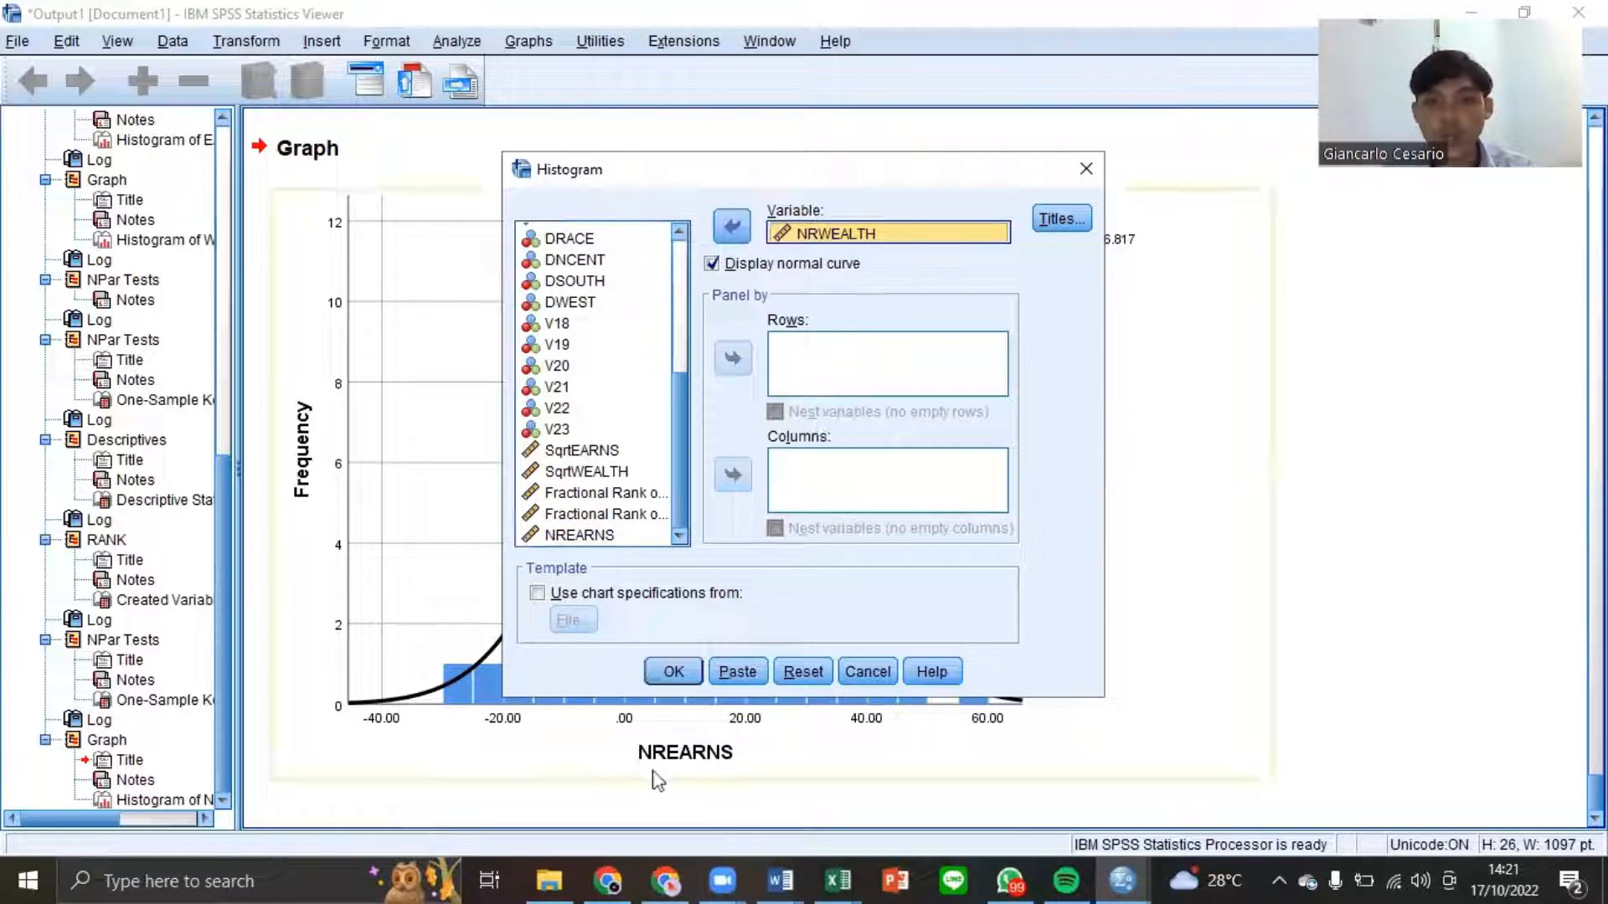
left_click(672, 670)
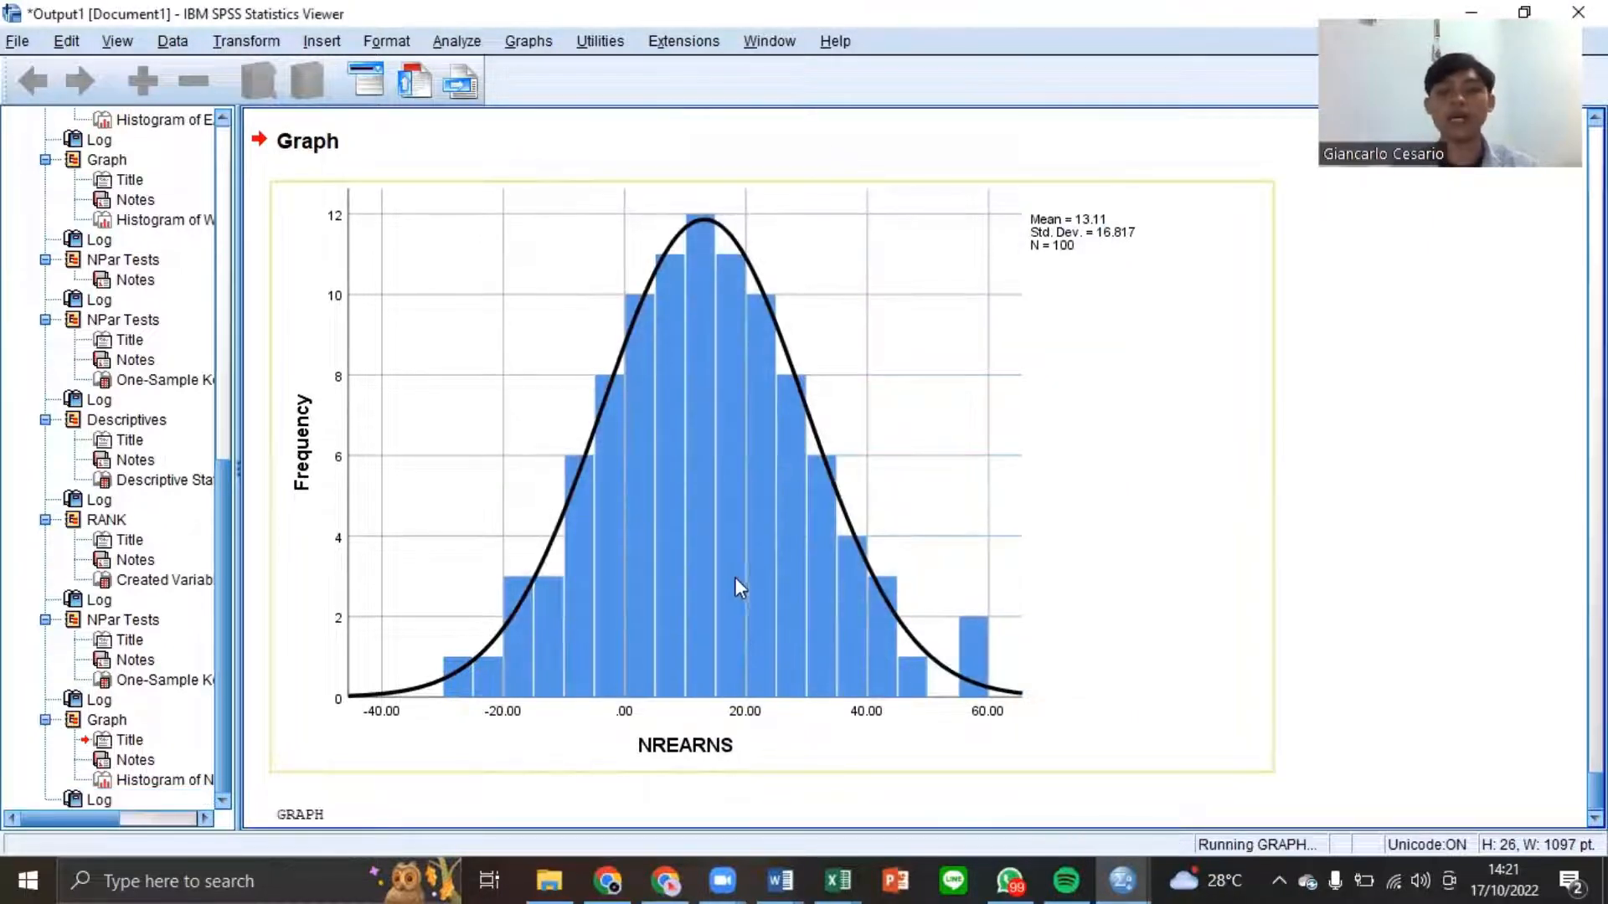
scroll(787, 619, "down", 5)
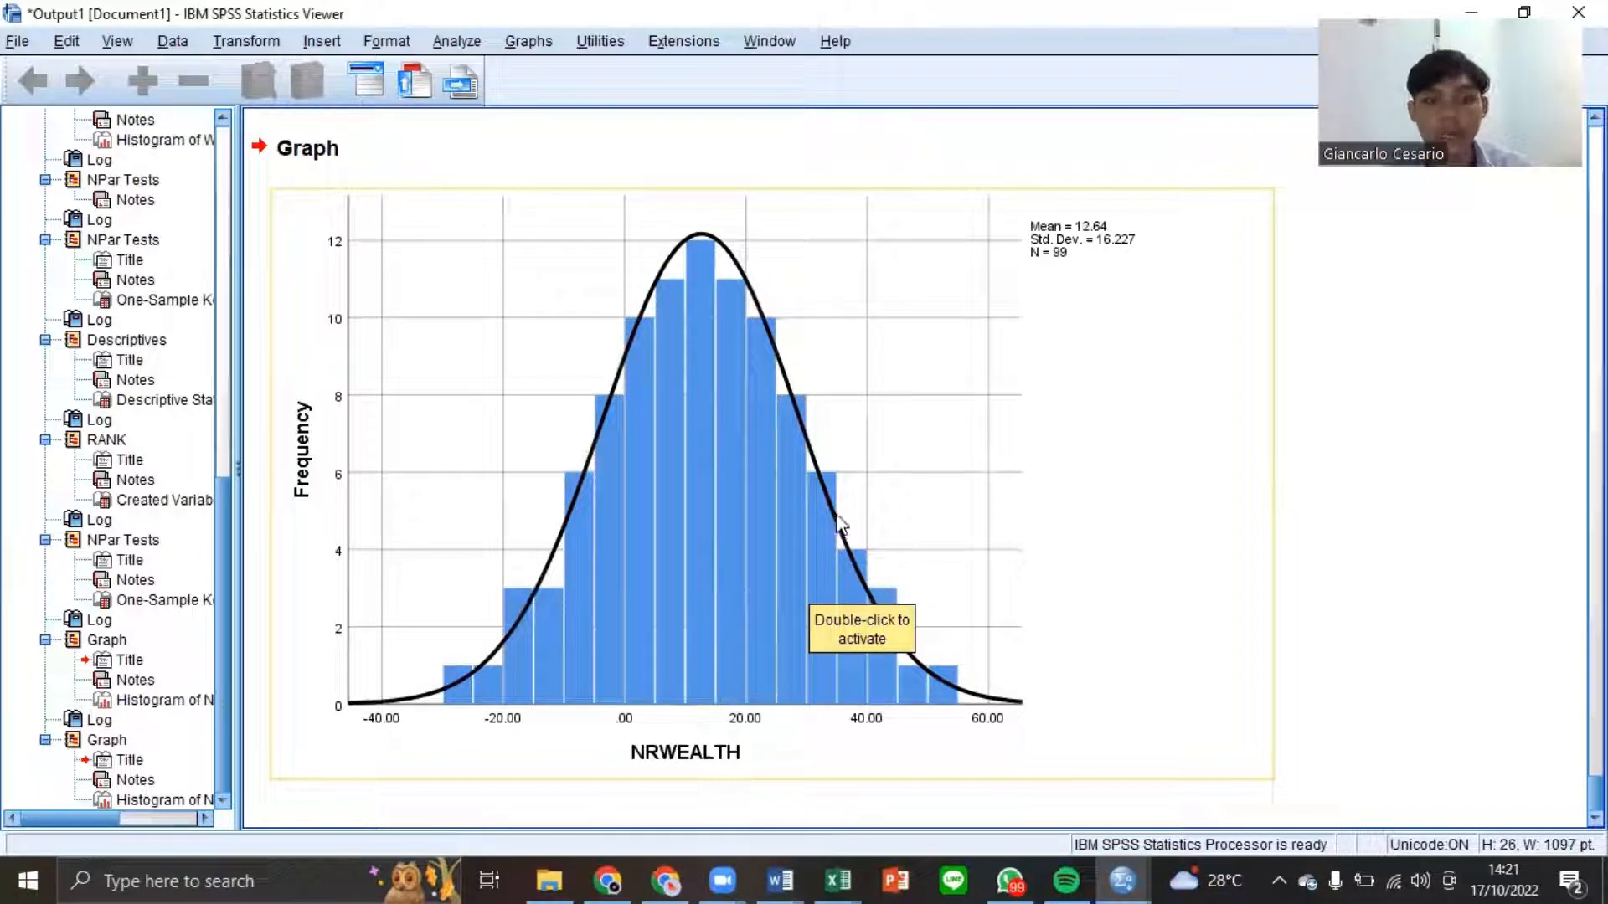
- Compare the original WEALTH histogram with the NRWEALTH histogram in the output document
scroll(831, 525, "up", 15)
scroll(804, 519, "up", 15)
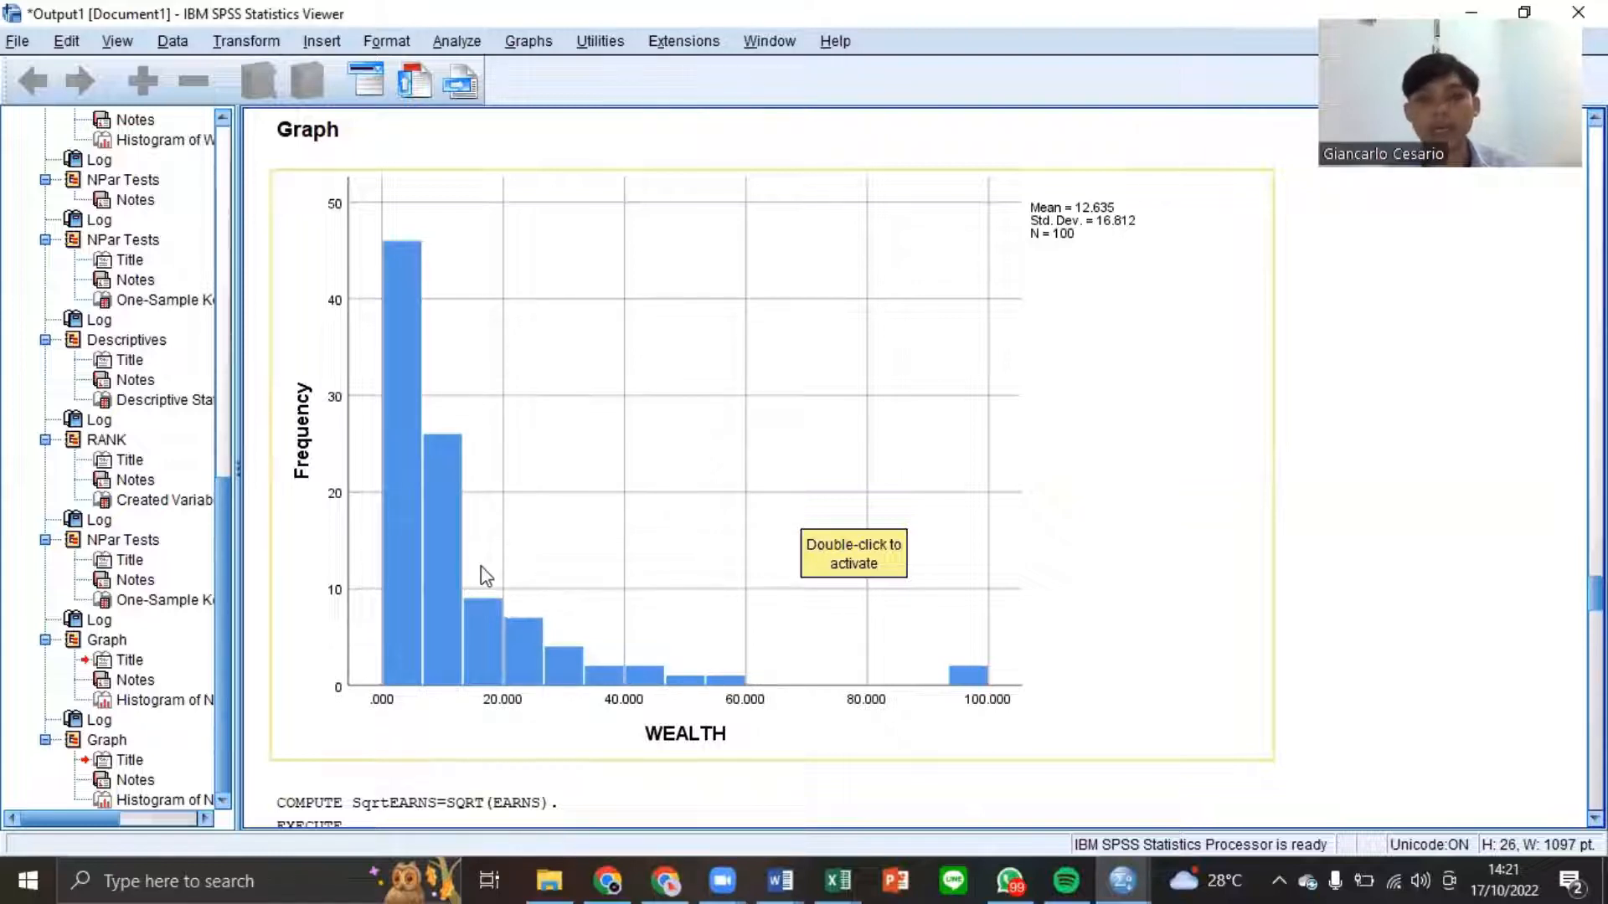
scroll(480, 565, "down", 15)
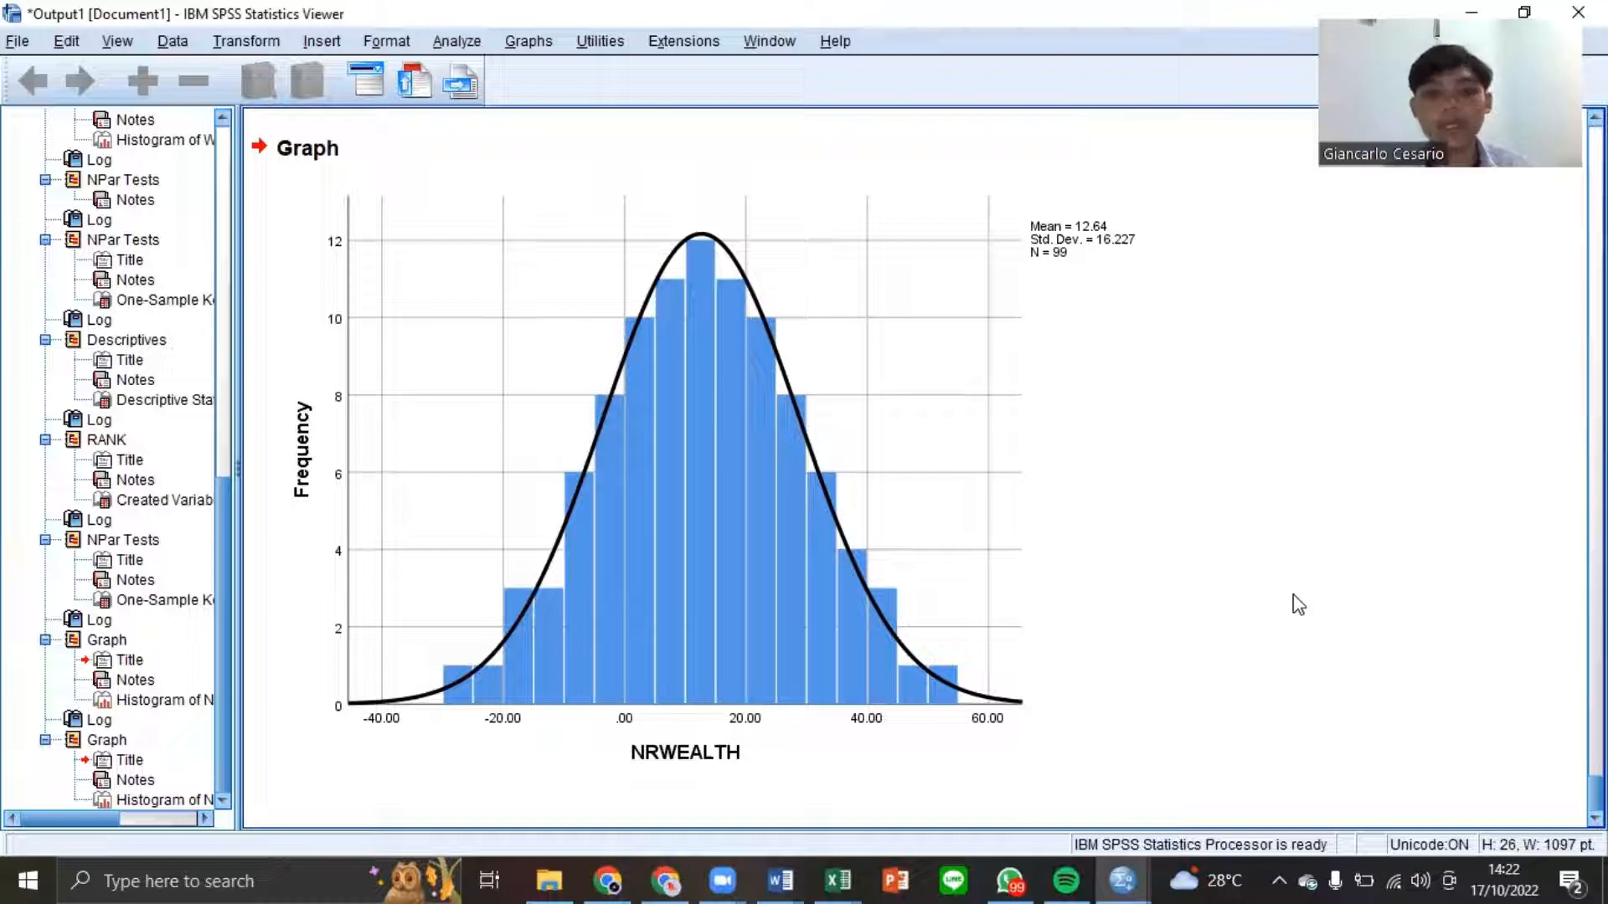
left_click(1155, 596)
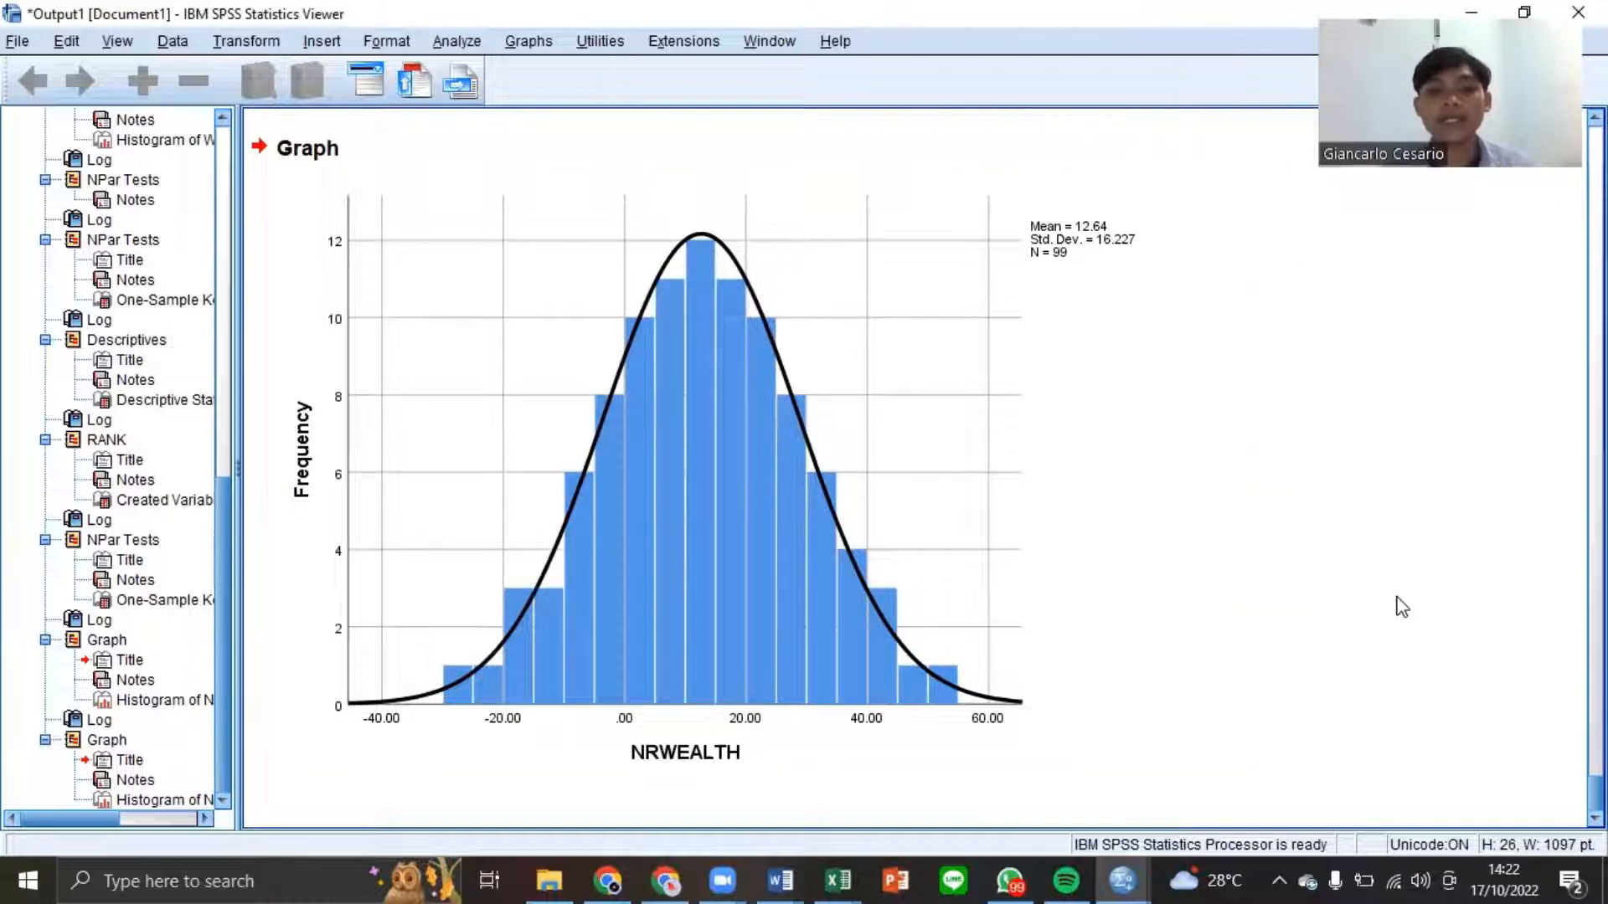